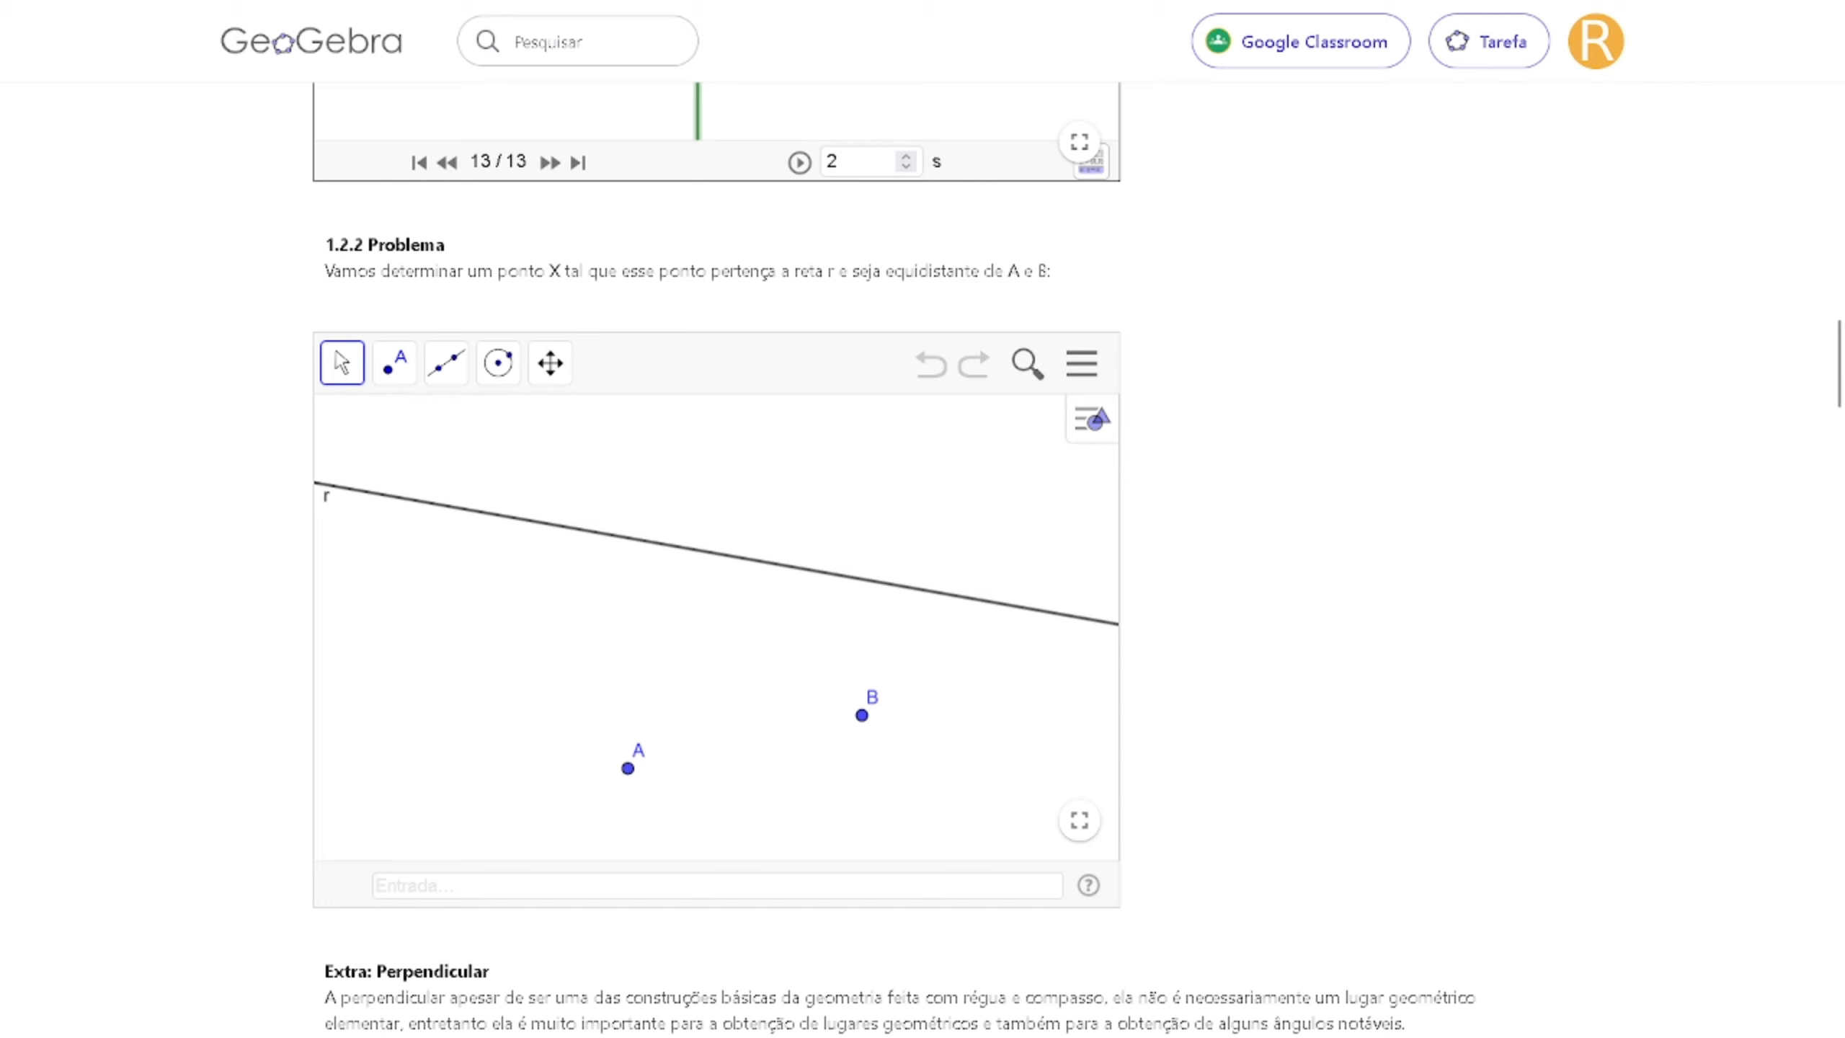
Draw a segment joining points A and B in the 1.2.2 Problema construction.
double_click(556, 270)
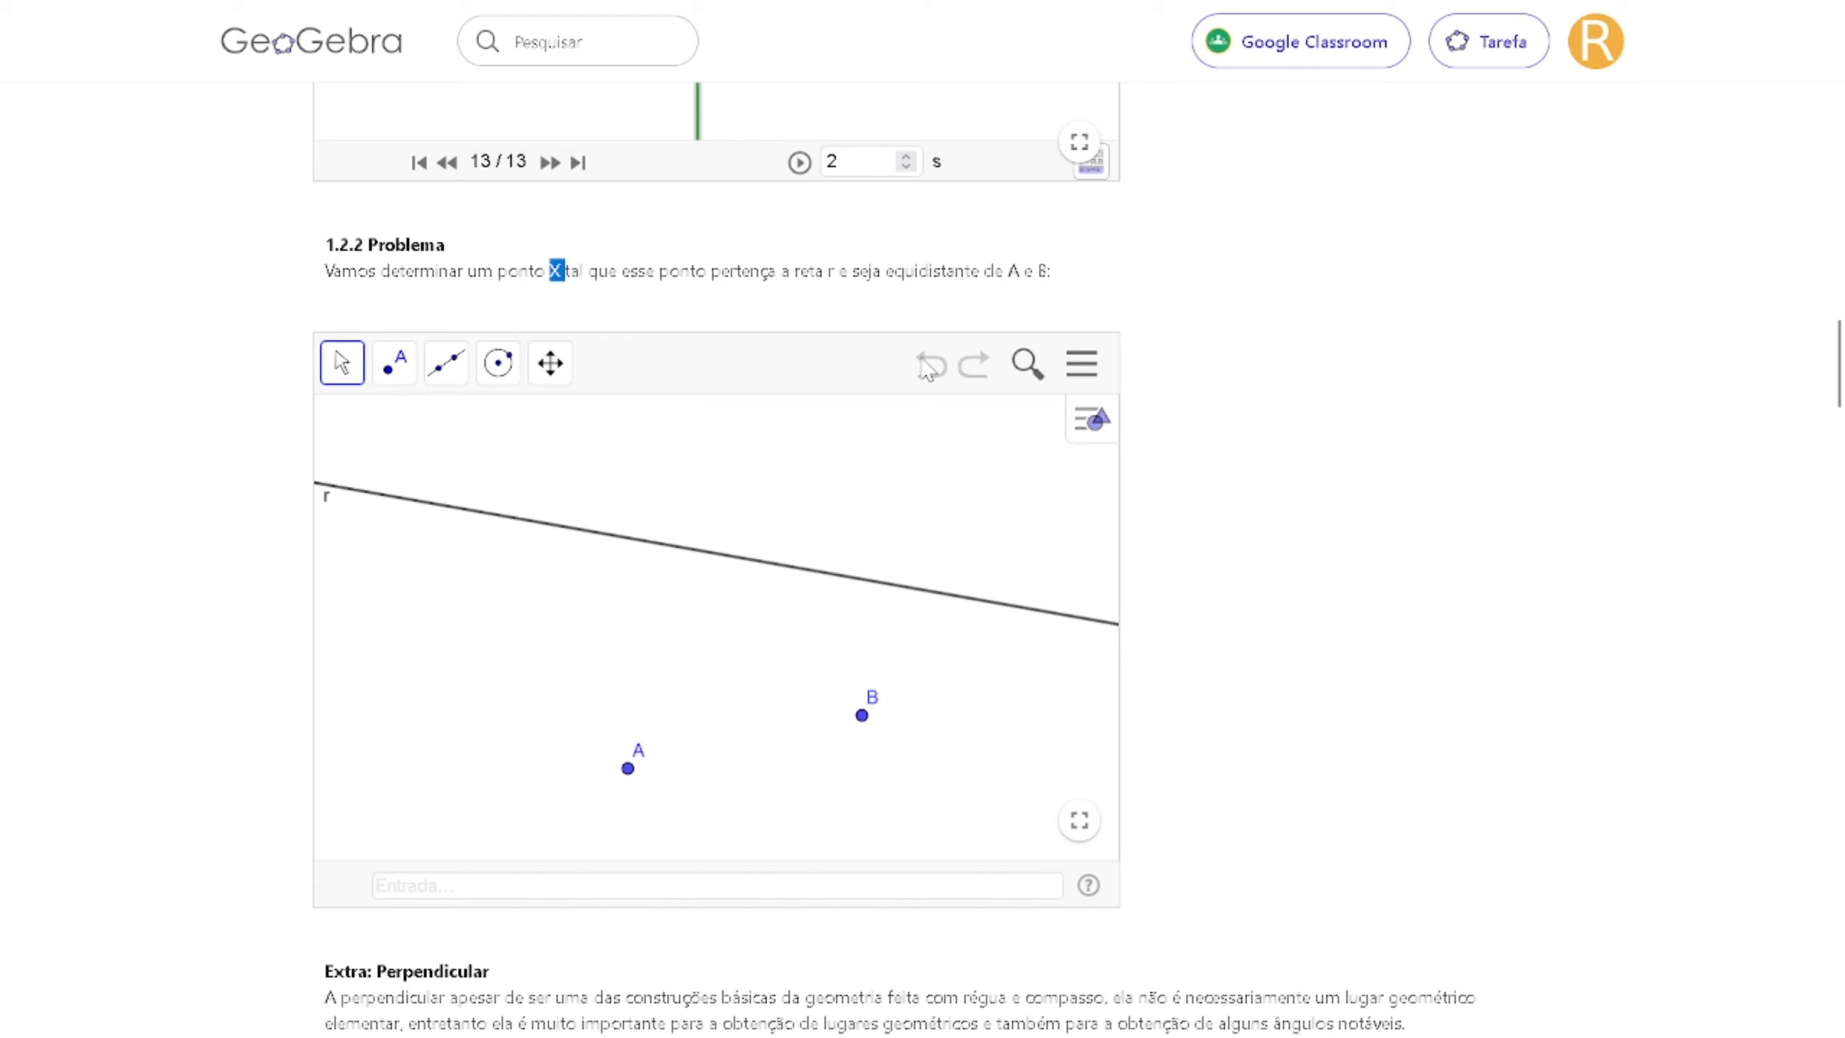
left_click(394, 364)
mouse_move(446, 375)
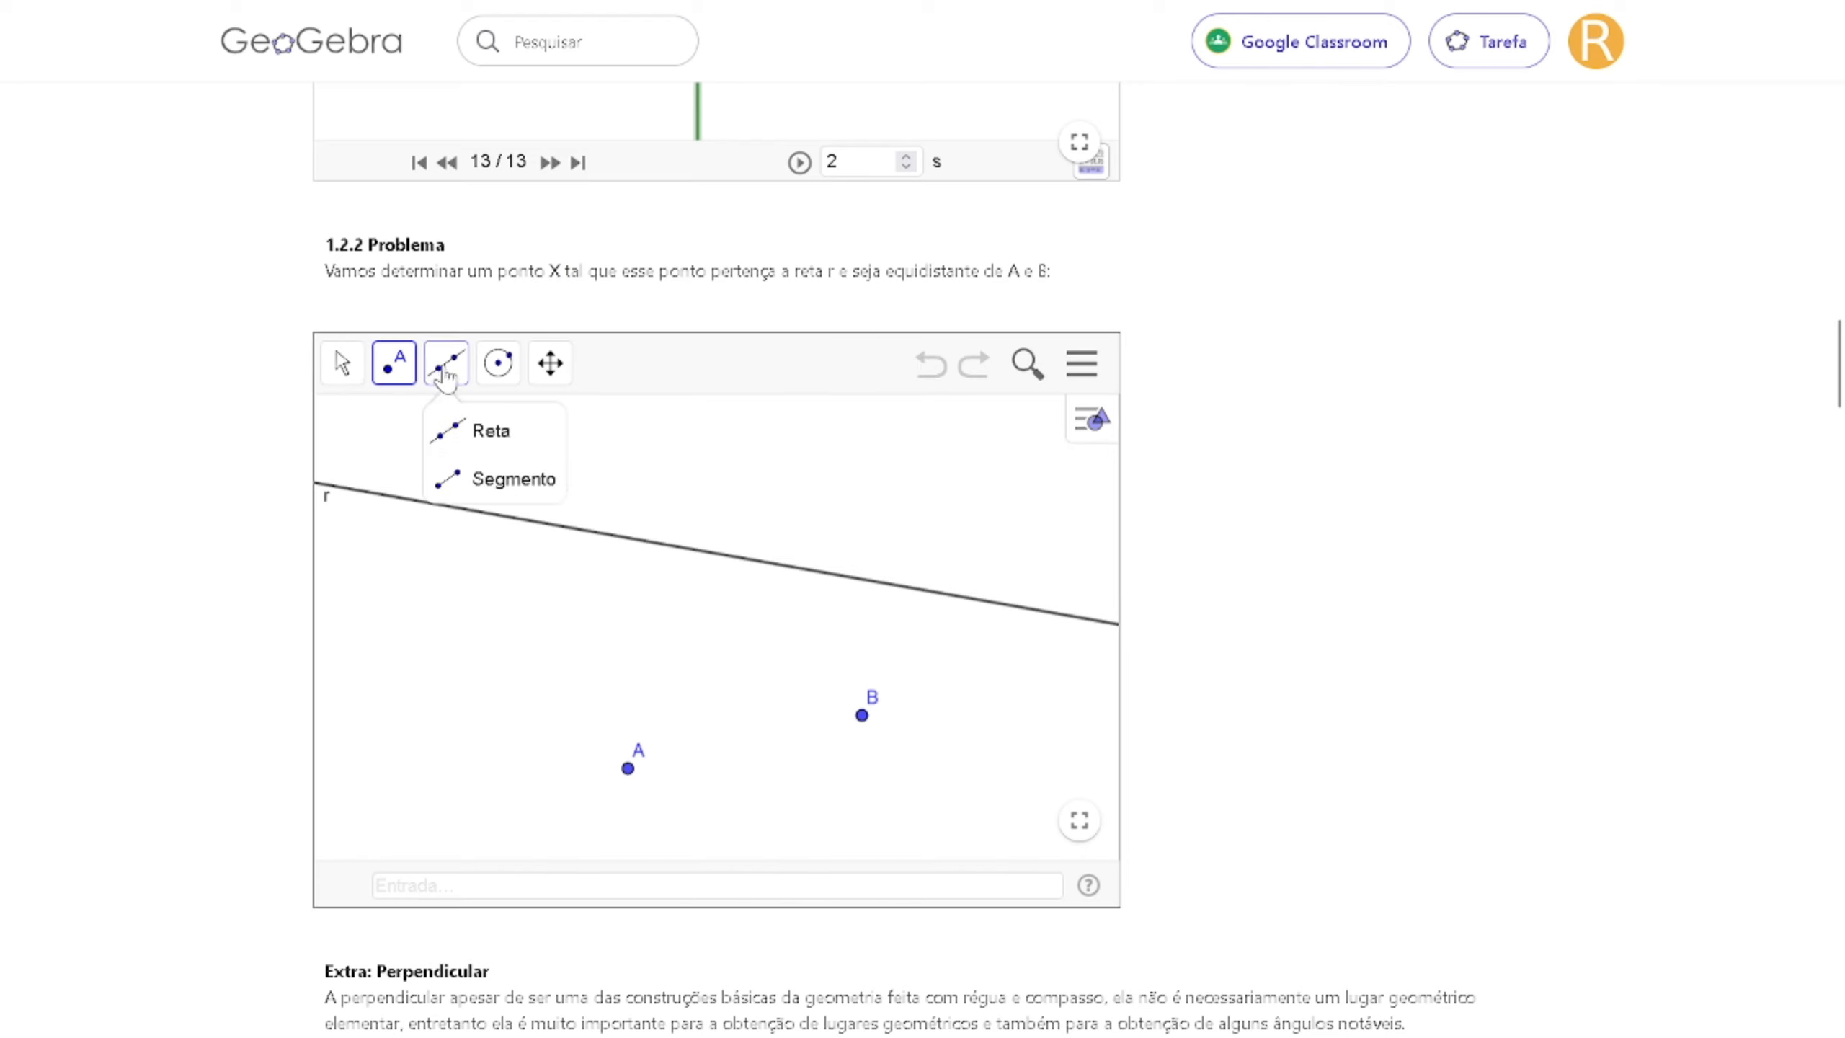
left_click(509, 480)
left_click(628, 768)
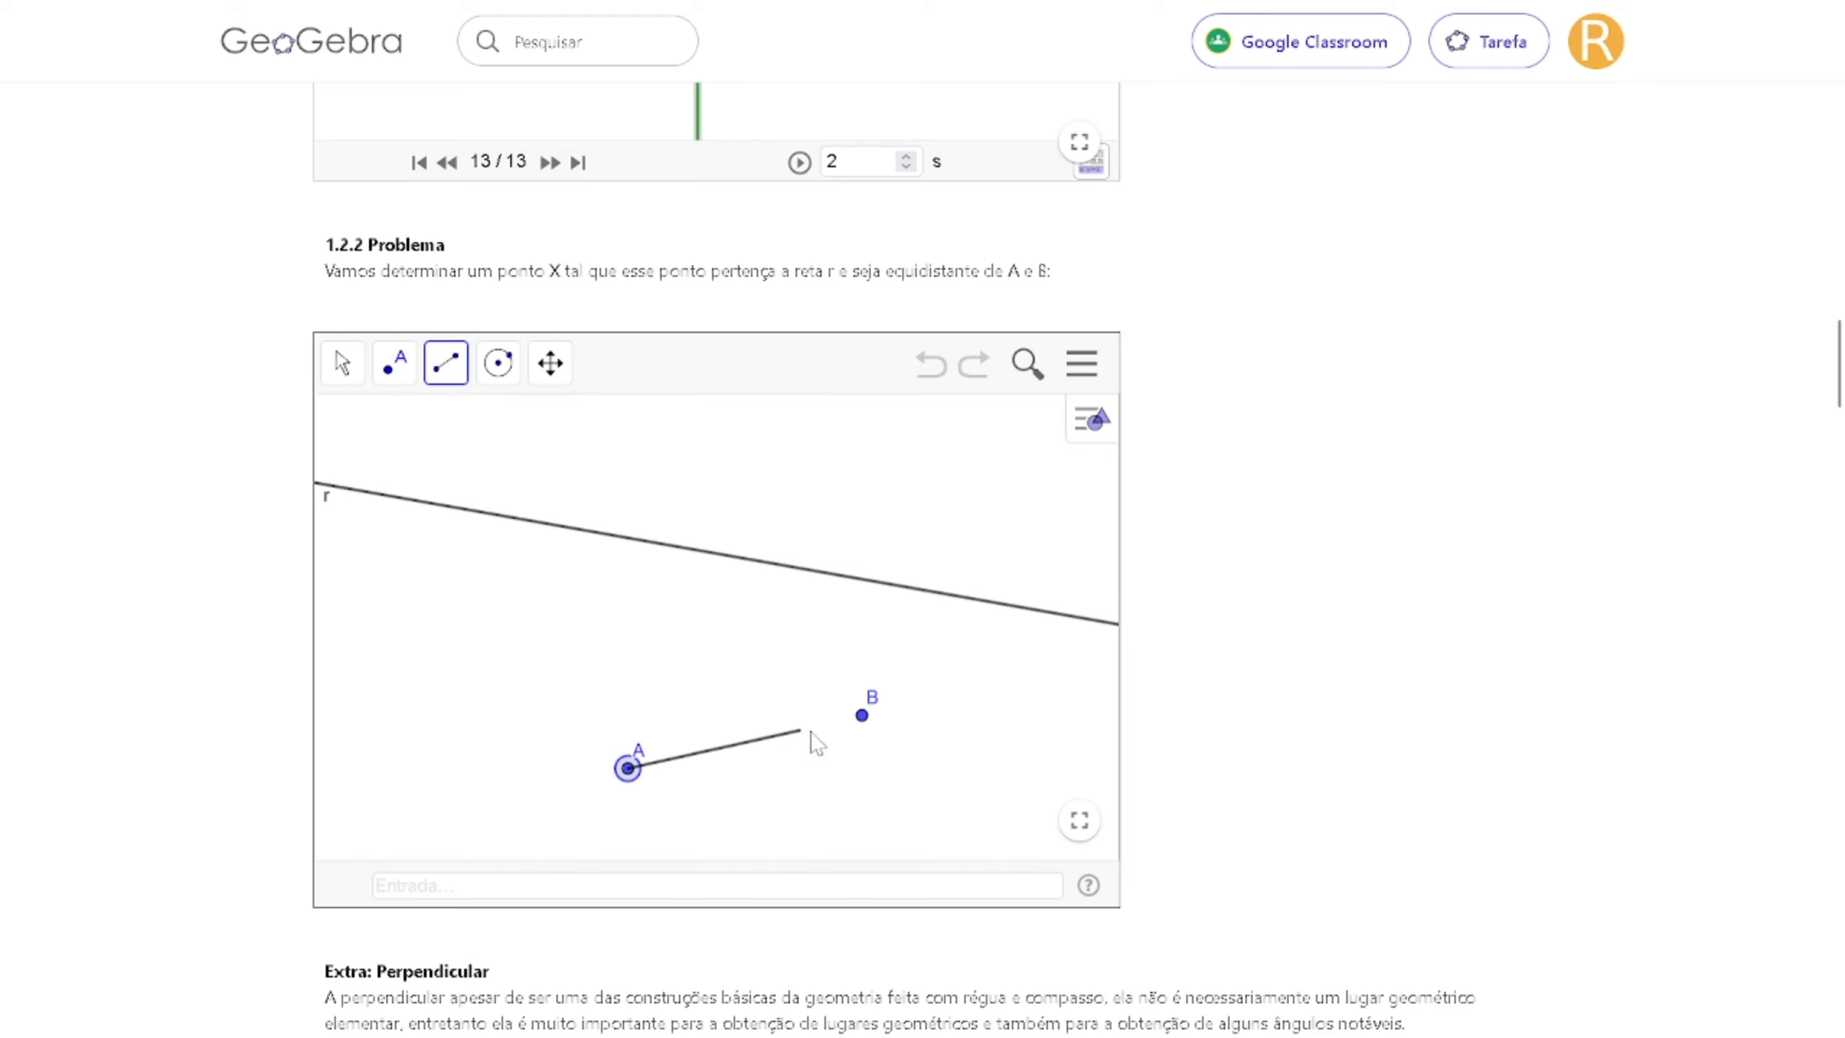
left_click(861, 715)
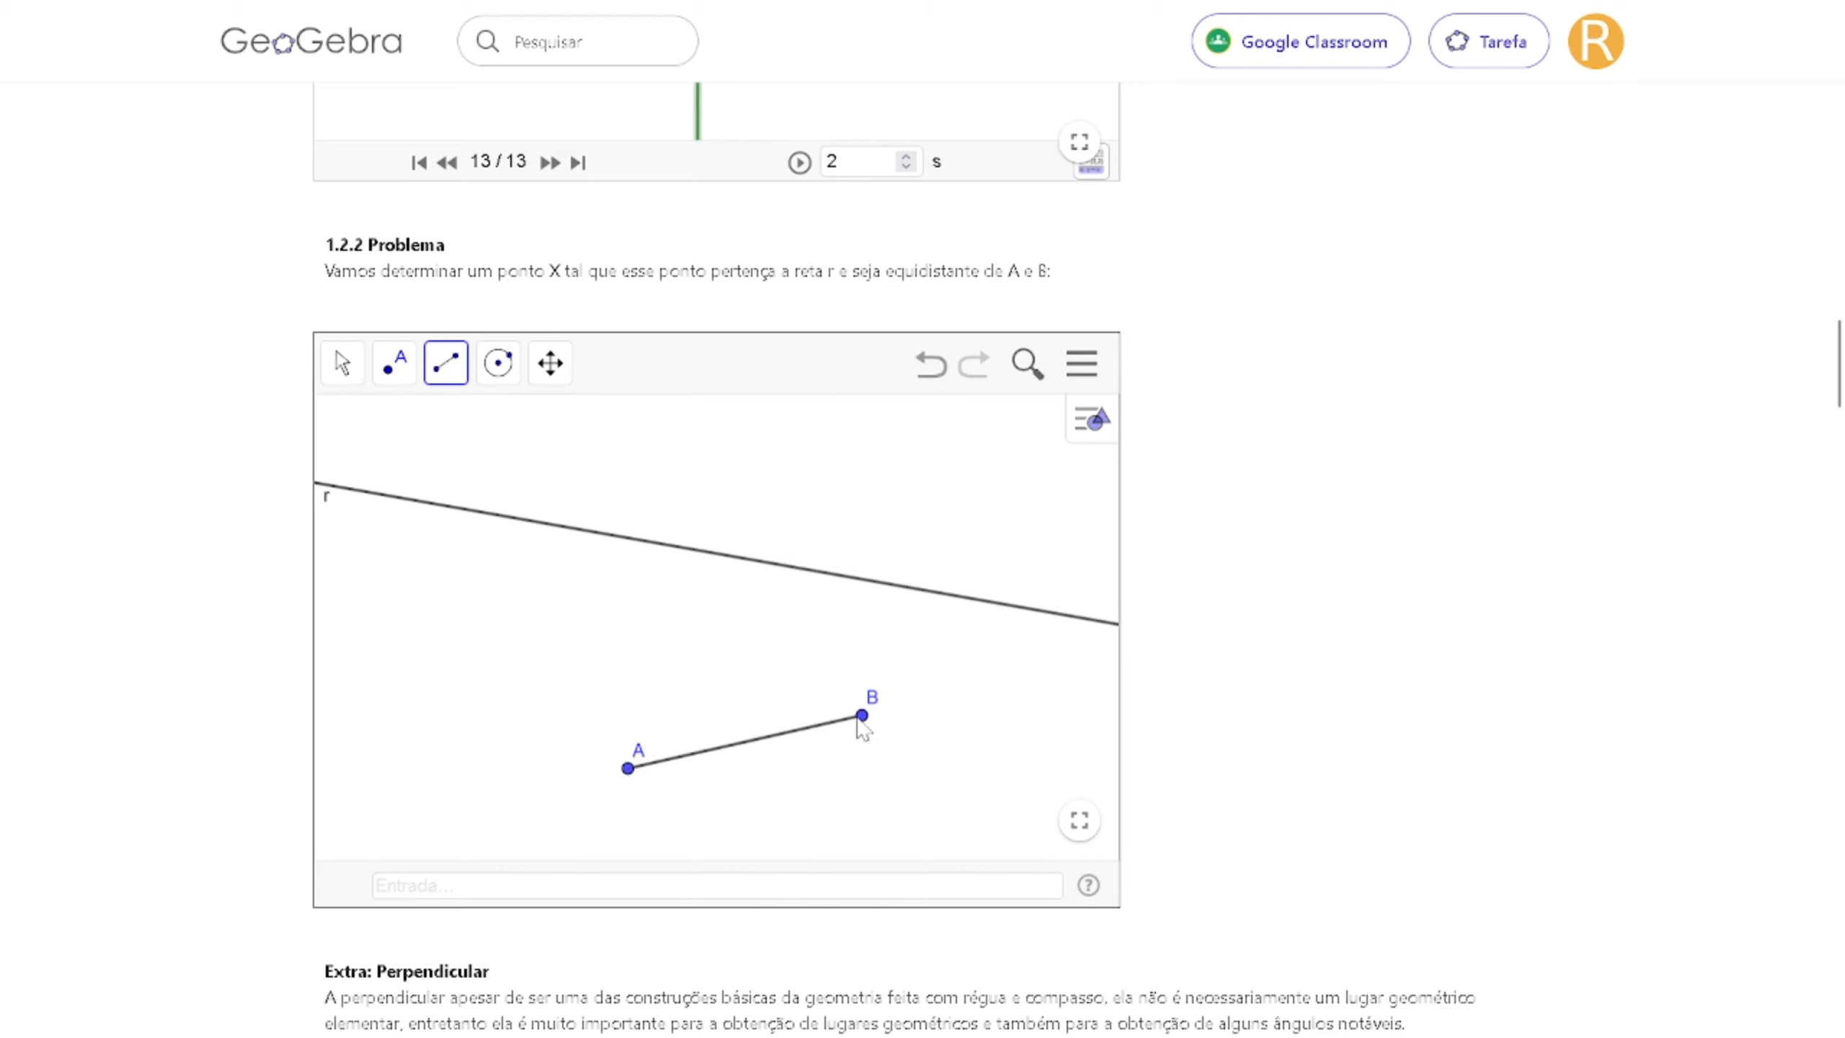
Draw a circle centred at A with a radius about three quarters of segment AB, ending on a free point below the segment.
left_click(500, 367)
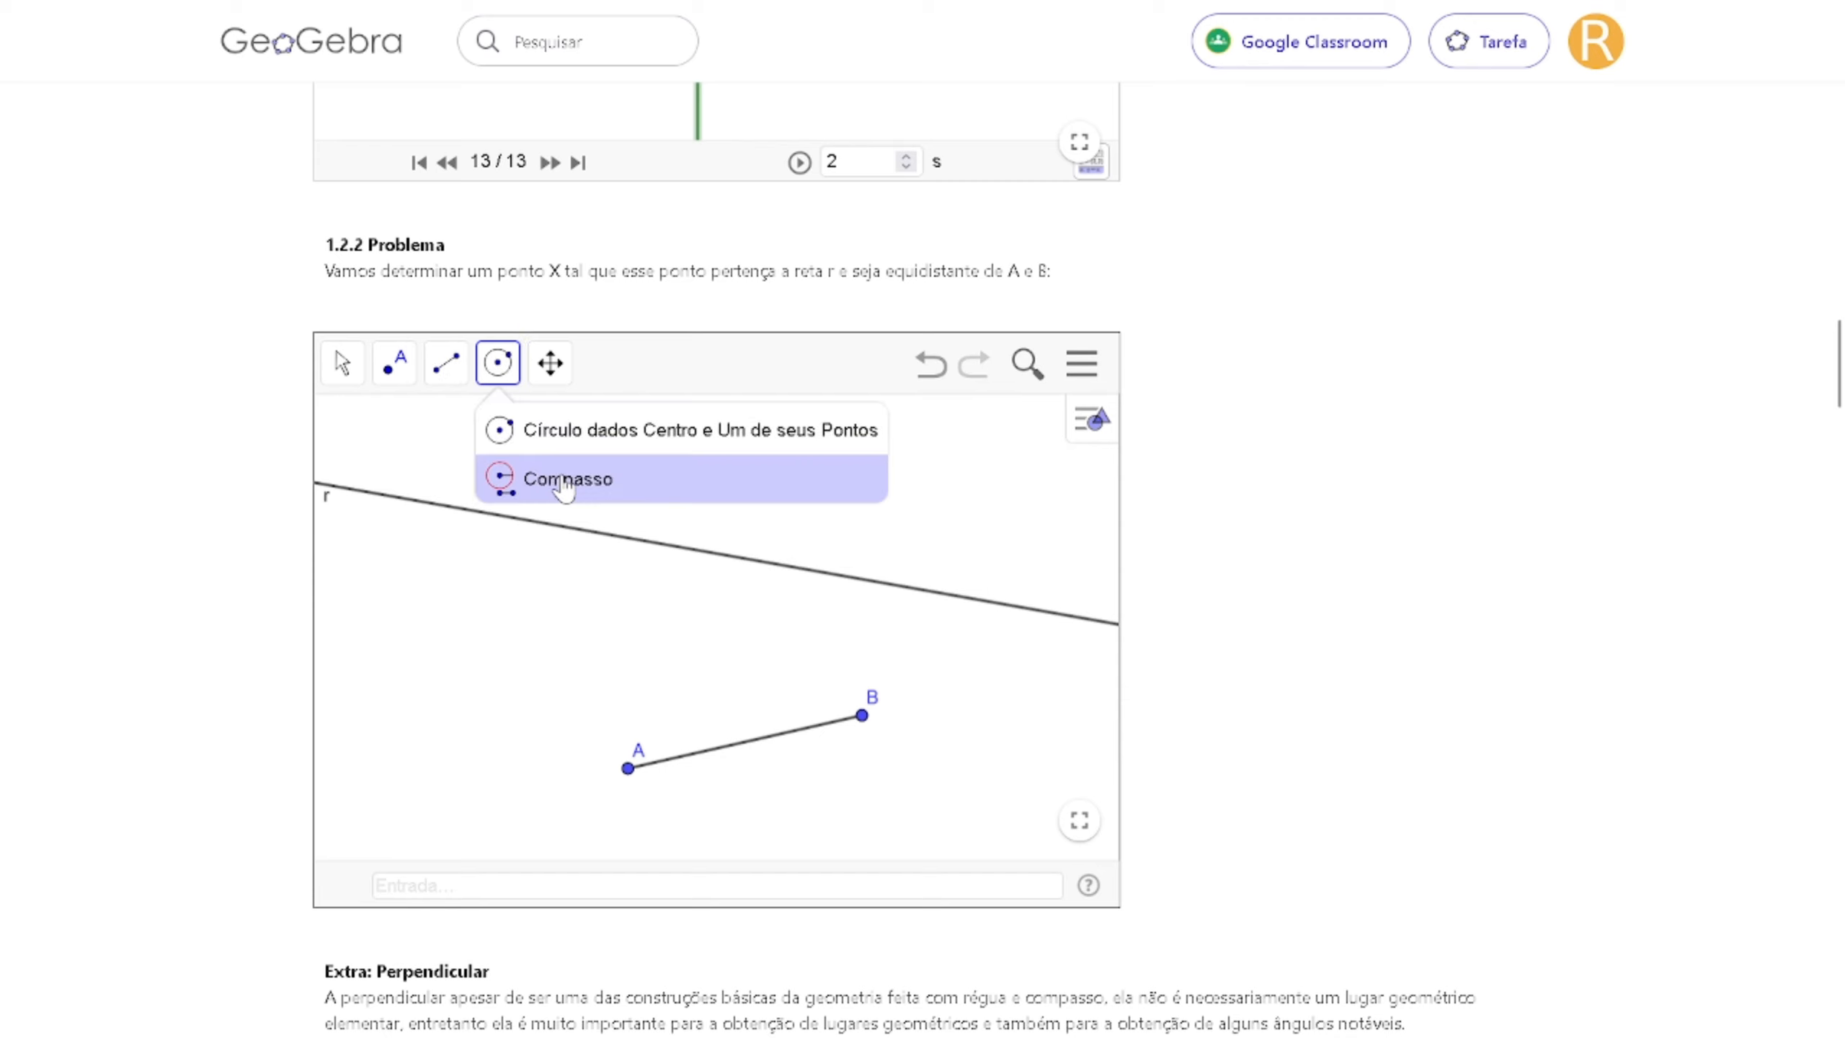
left_click(564, 482)
left_click(498, 367)
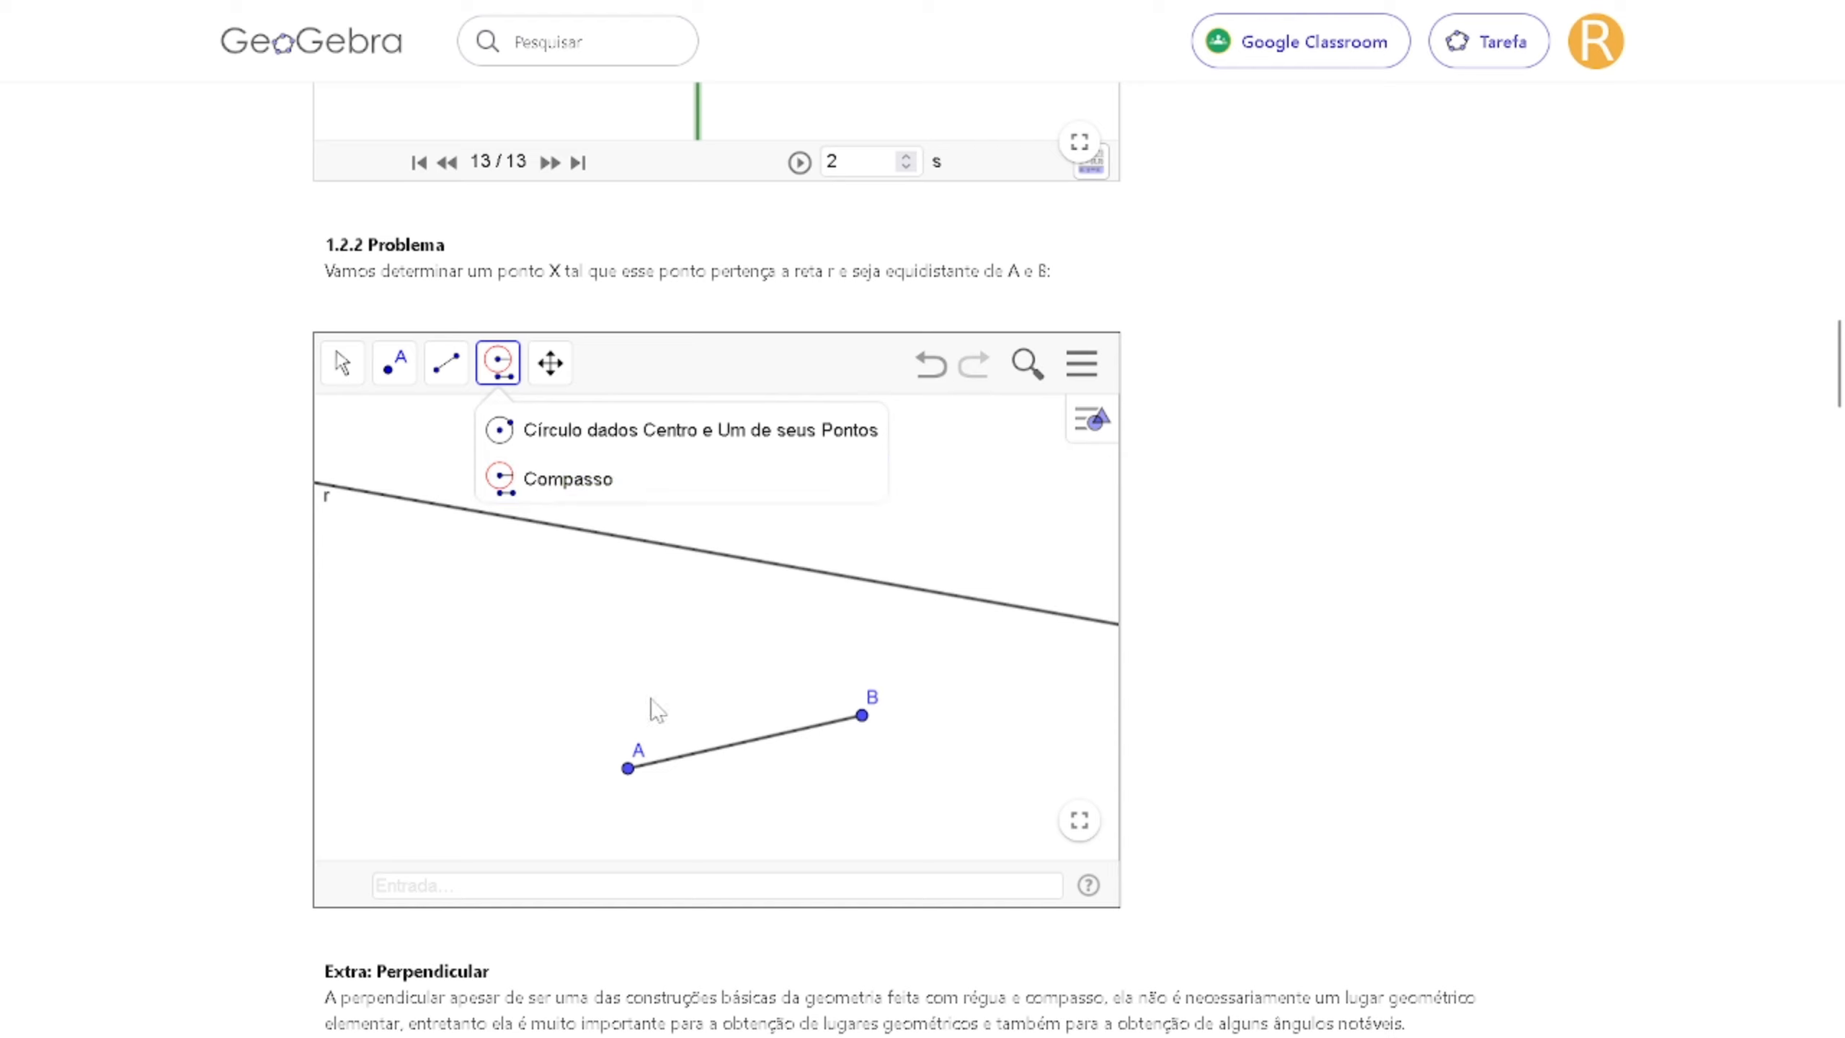
left_click(596, 430)
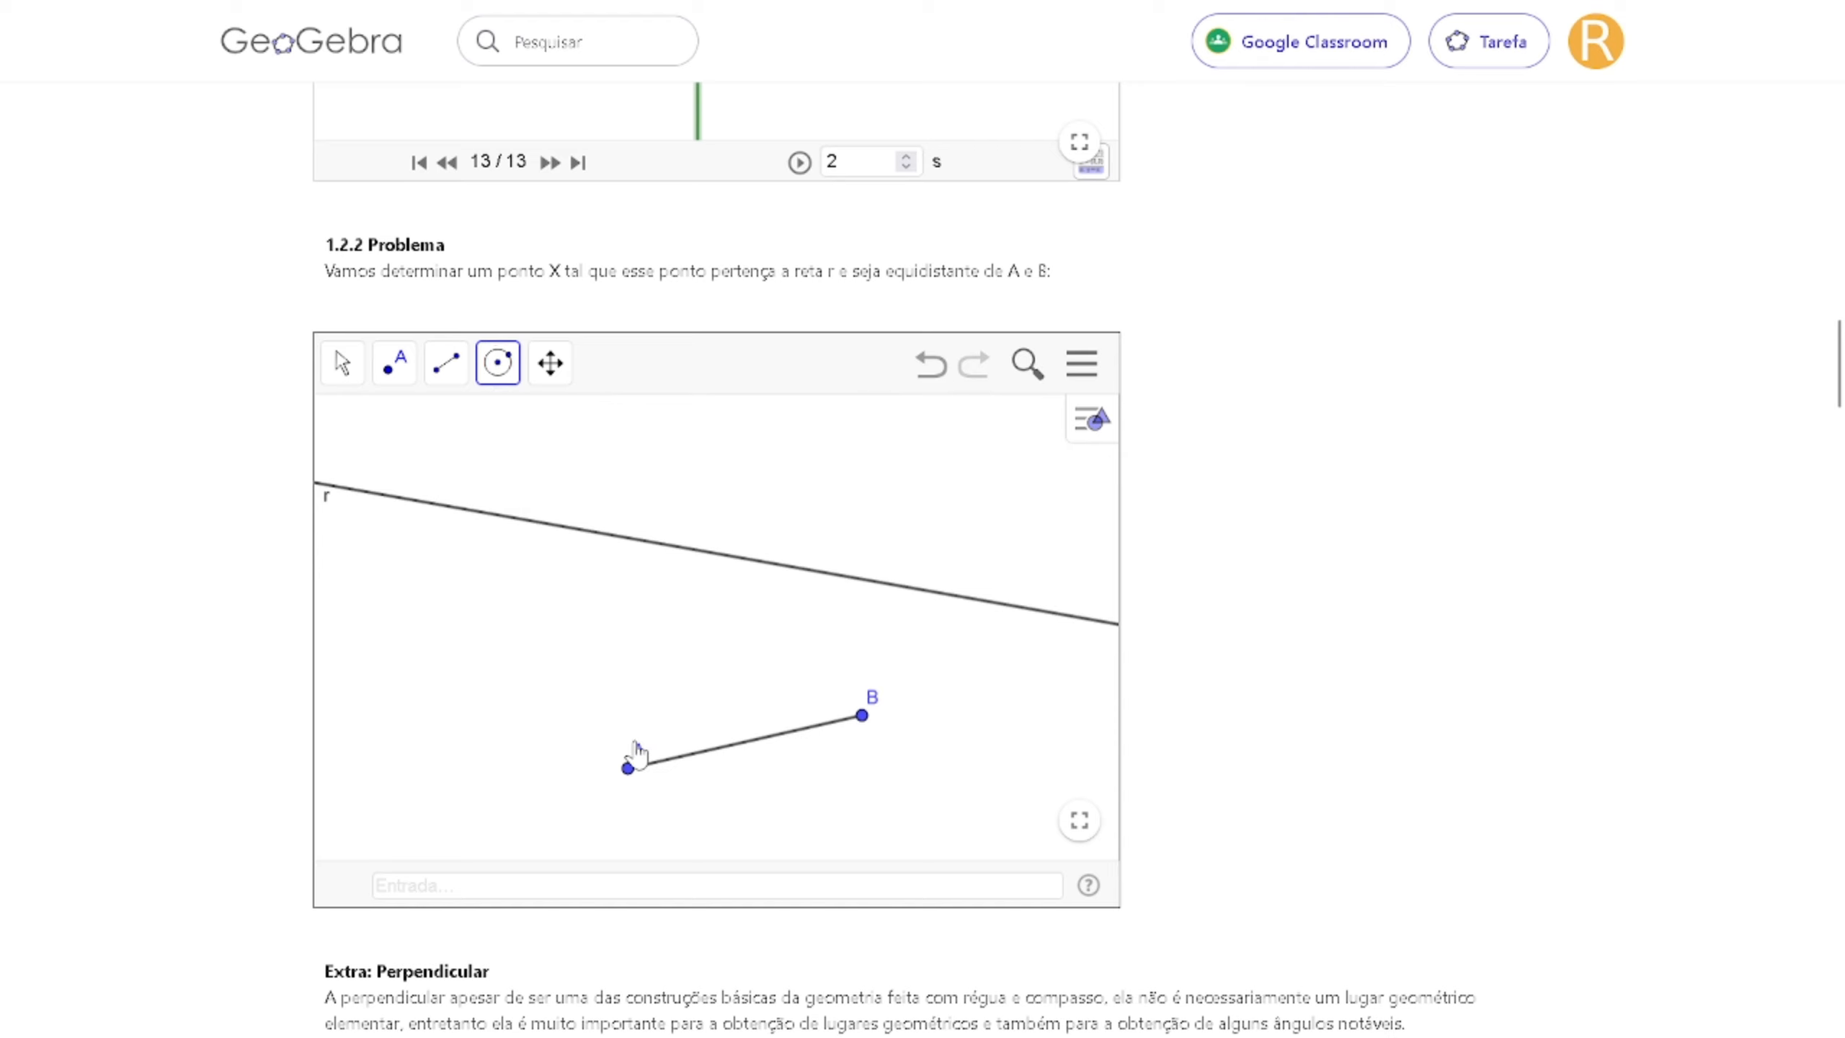
left_click(629, 767)
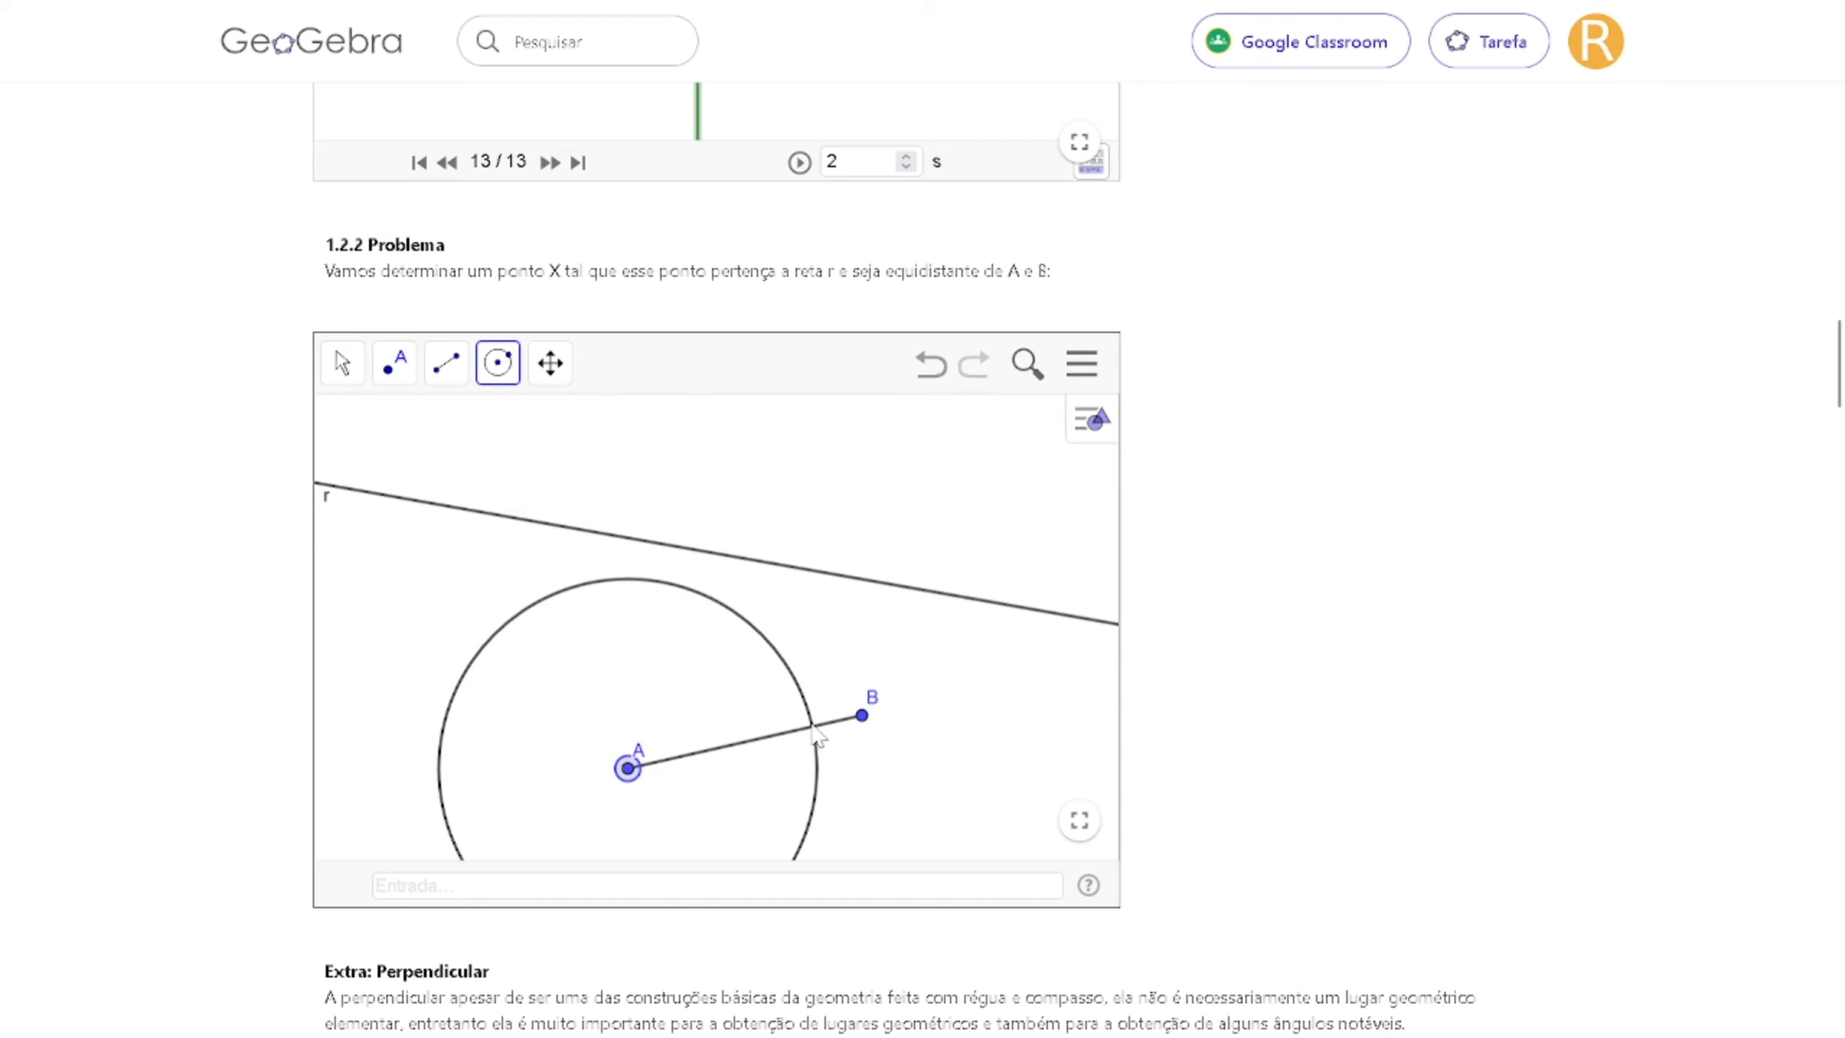
left_click(795, 832)
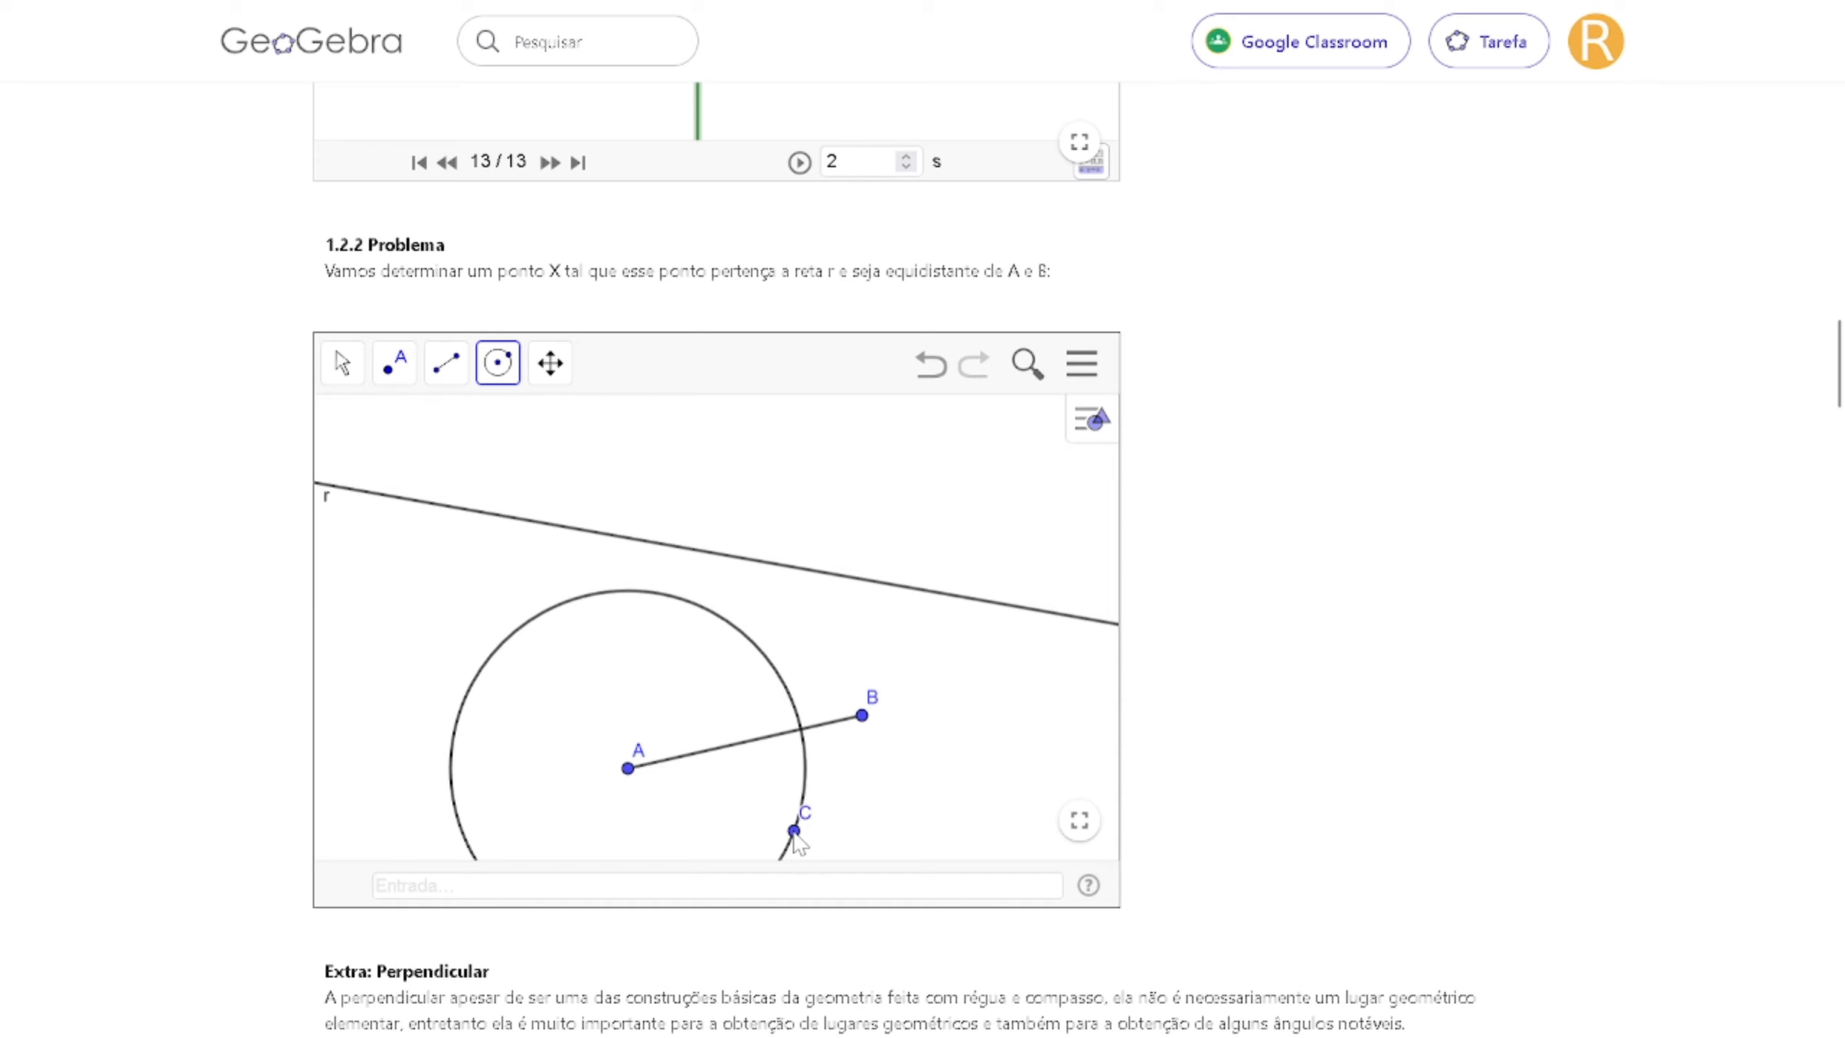
Copy the radius of the circle around A with the Compass tool and place an equal circle centred at B.
left_click(492, 376)
left_click(553, 492)
left_click(488, 381)
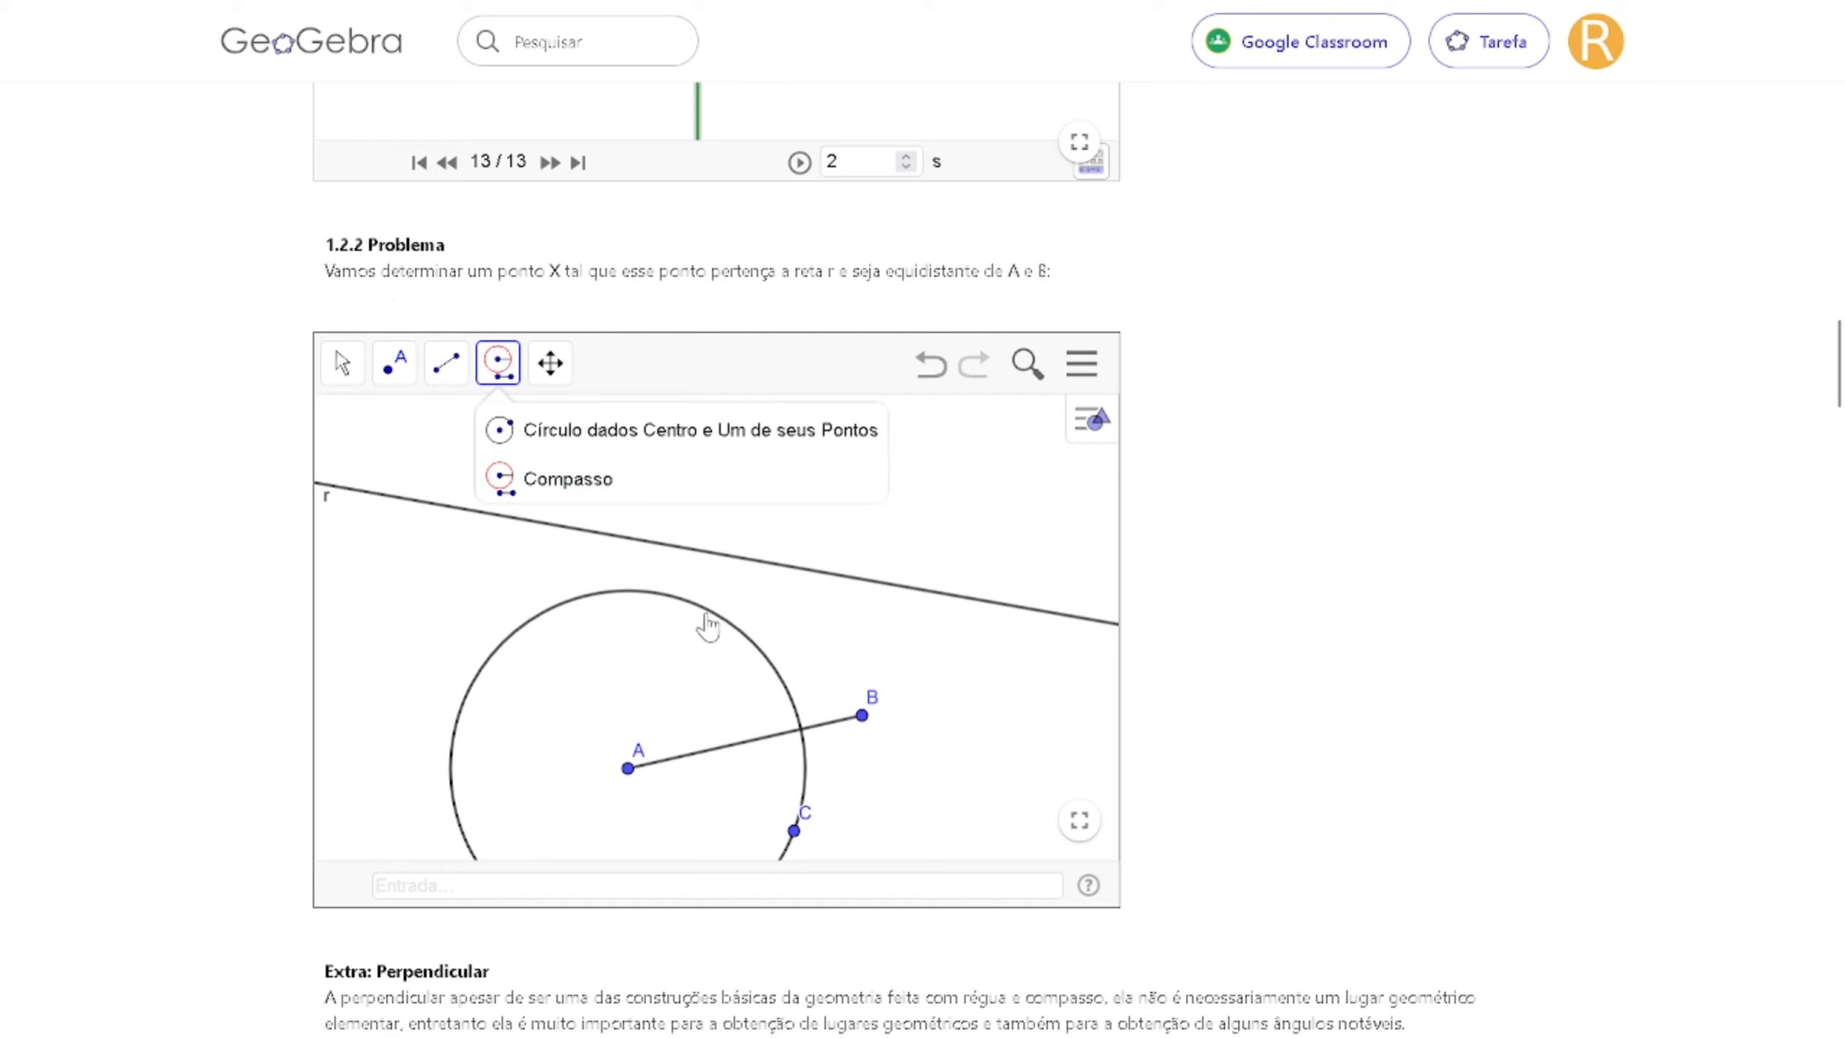
left_click(606, 502)
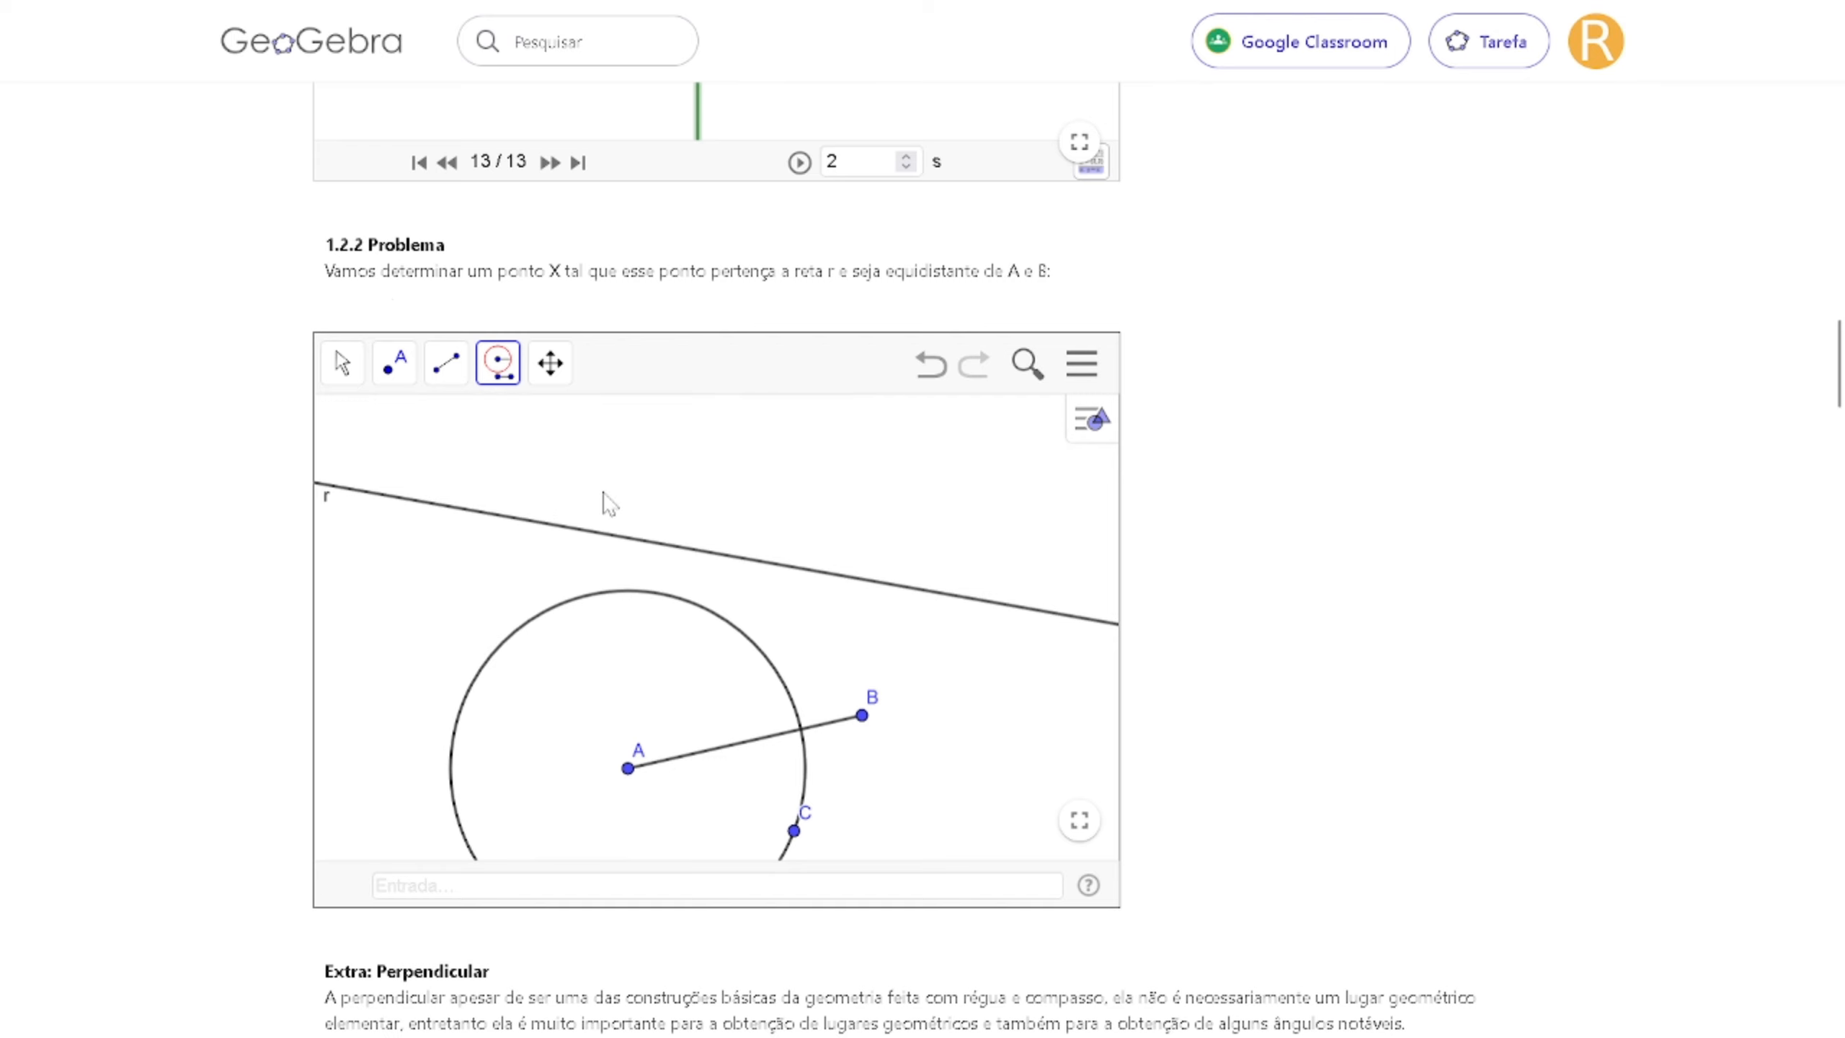
left_click(784, 676)
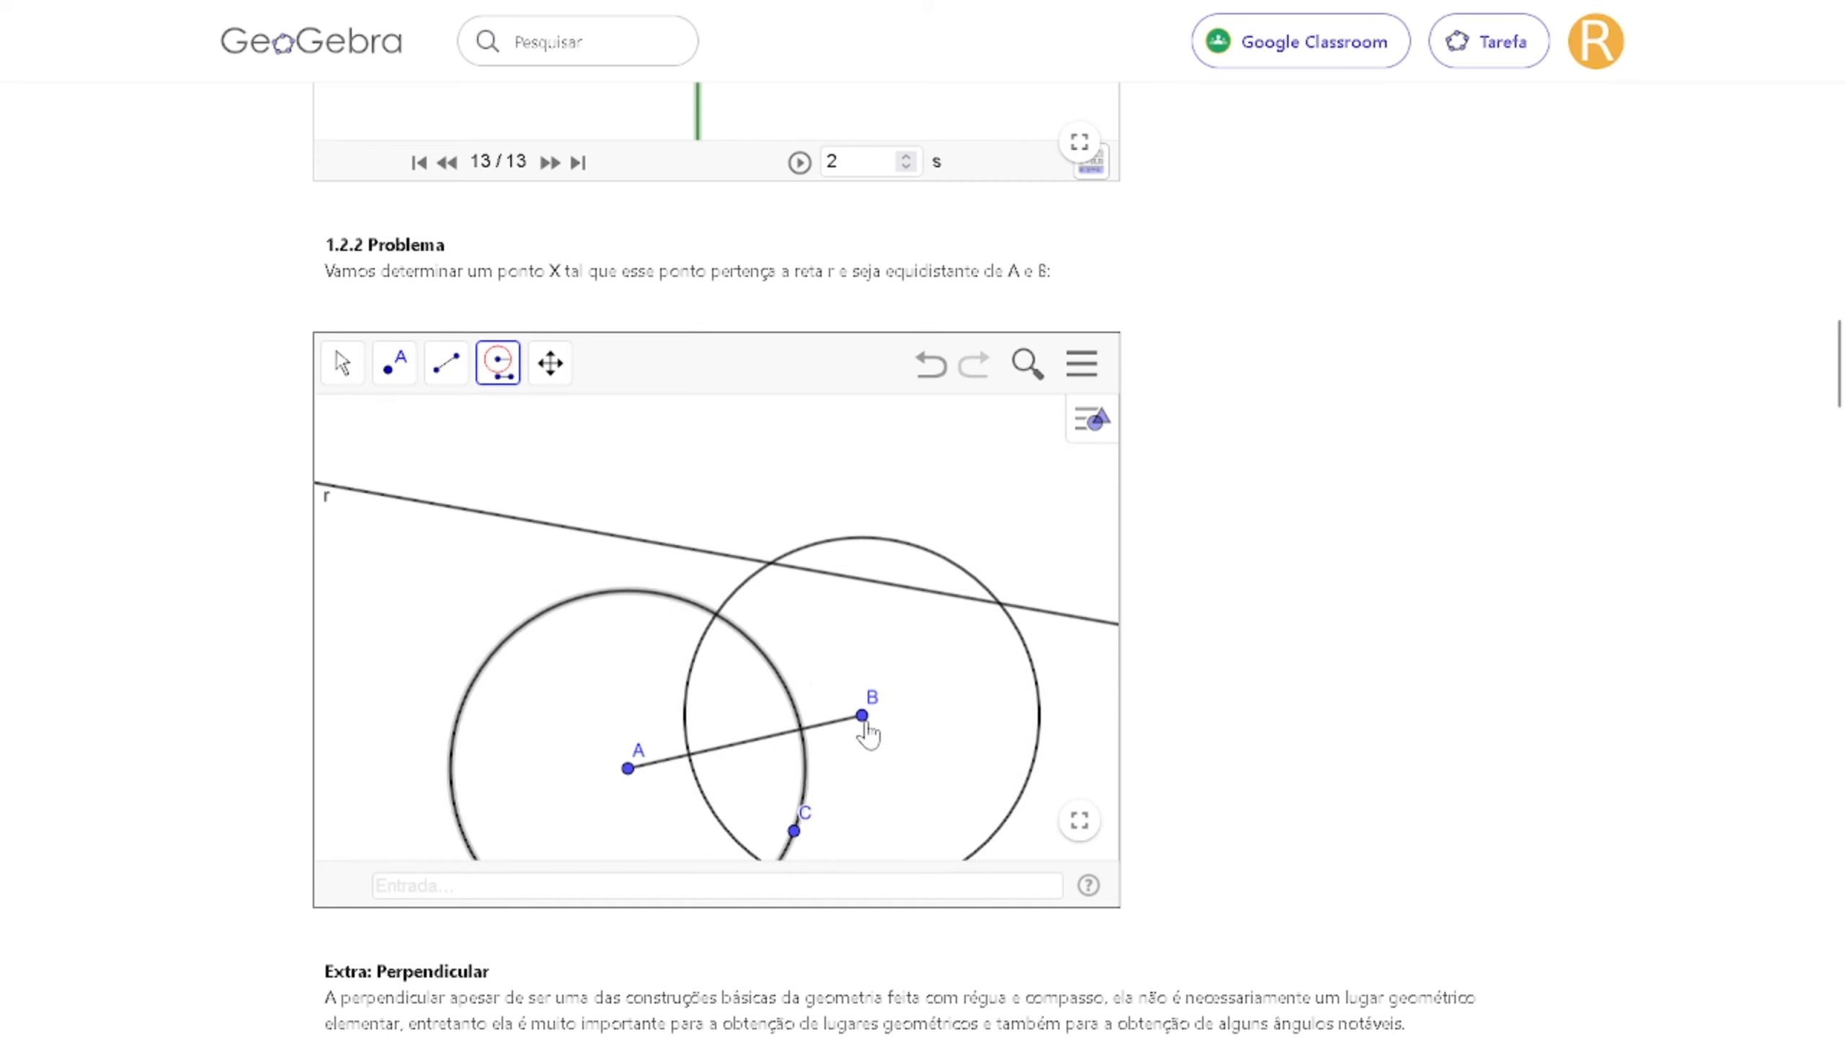
left_click(867, 721)
Mark both intersection points of the two circles centred at A and B.
scroll(846, 776, "down", 2)
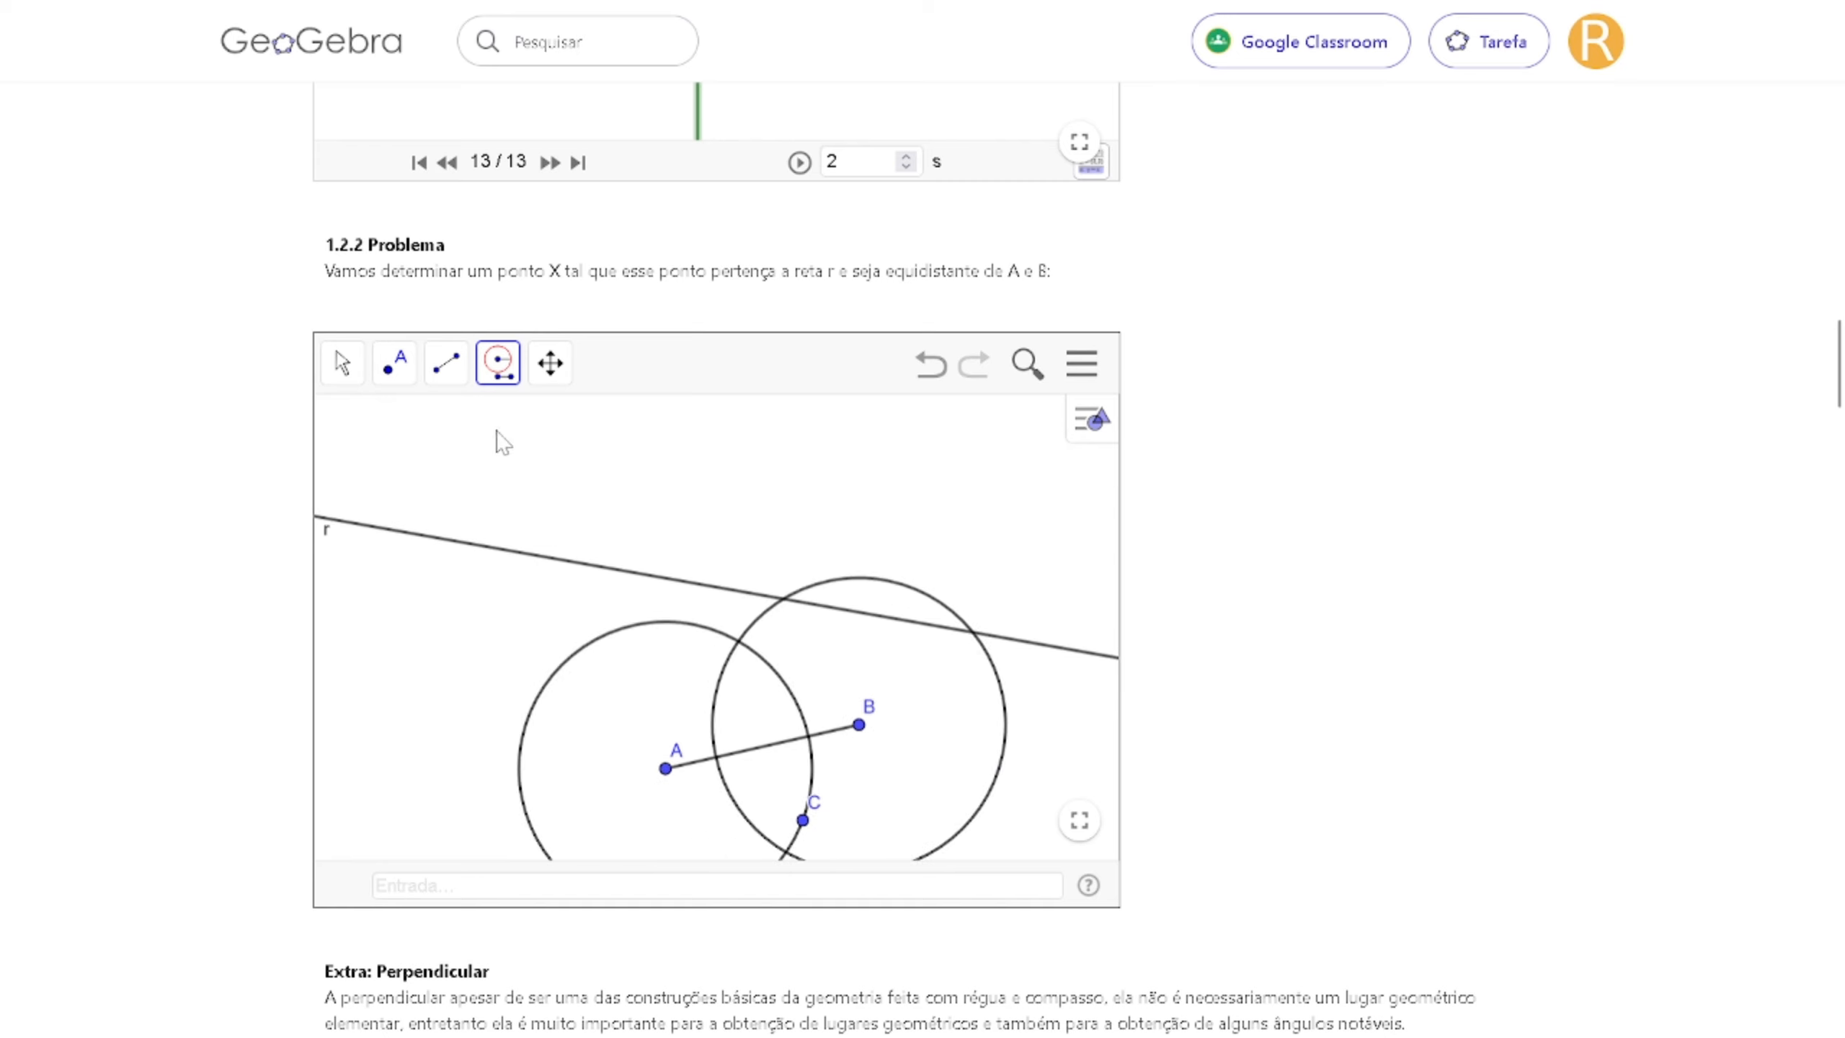
left_click(393, 370)
left_click(436, 429)
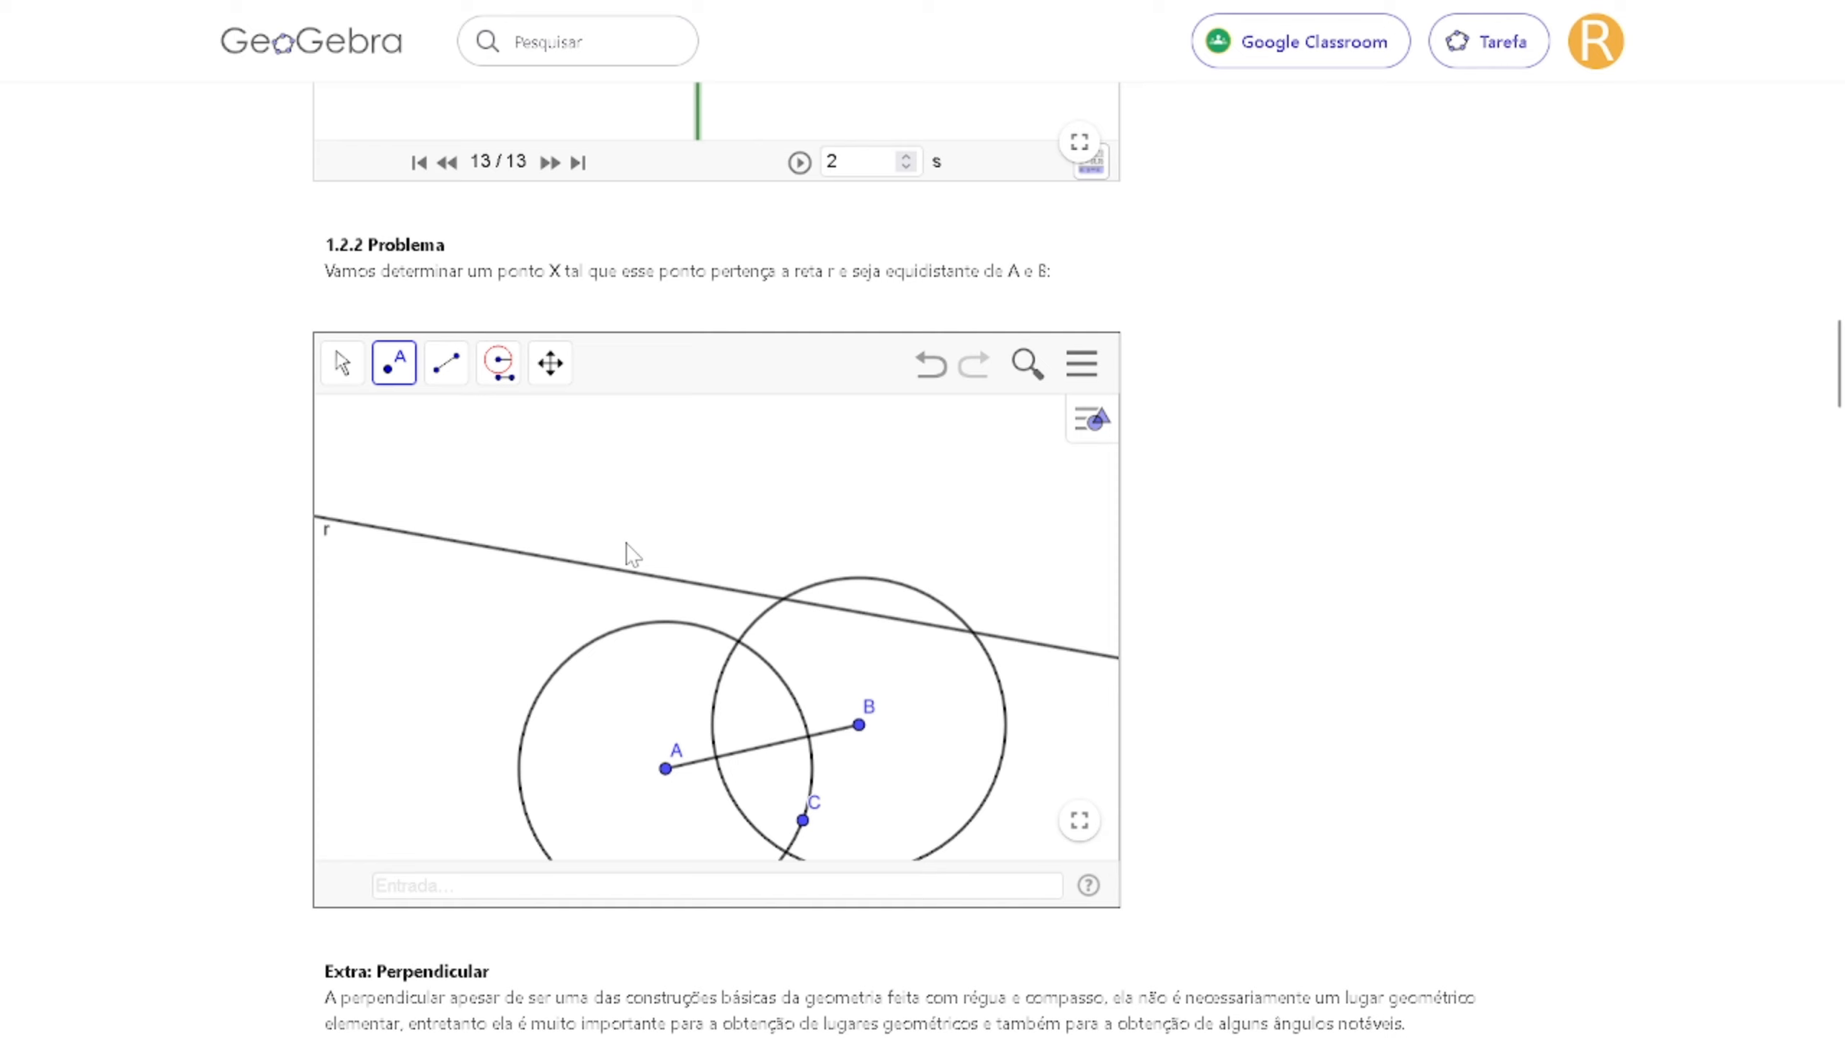
left_click(738, 642)
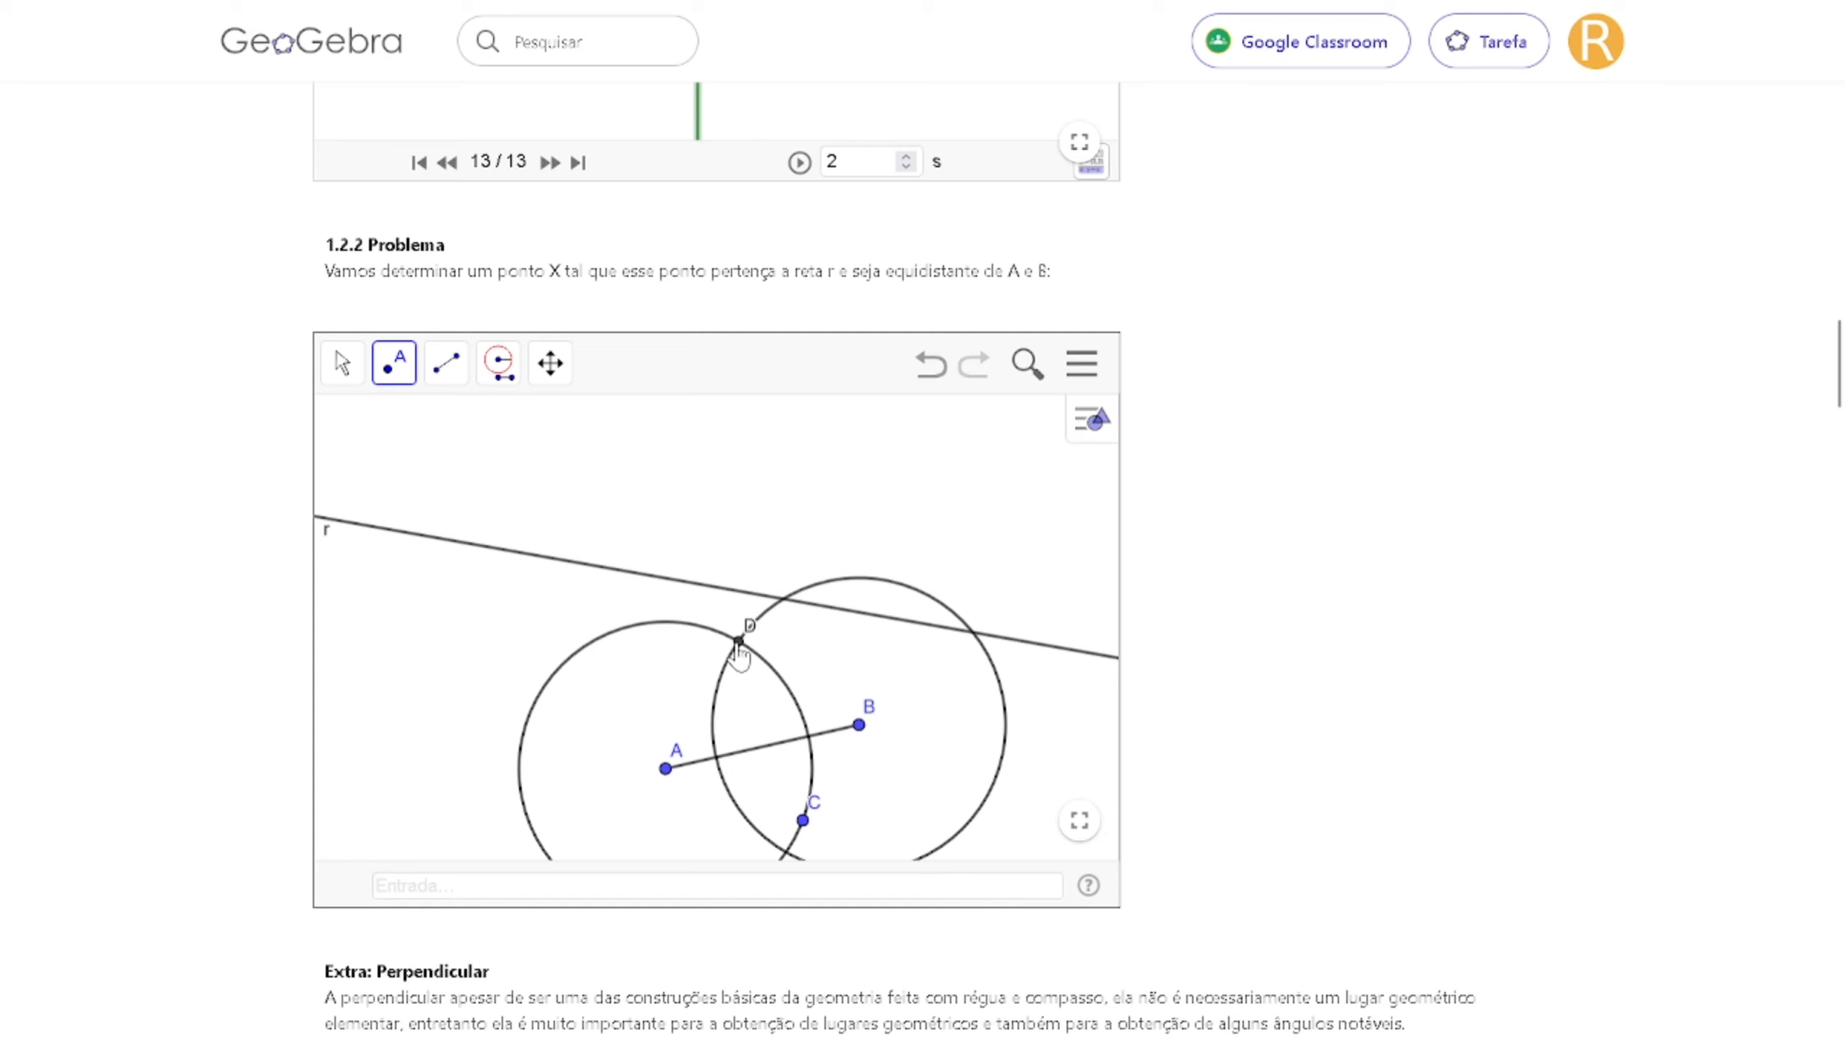
left_click(786, 854)
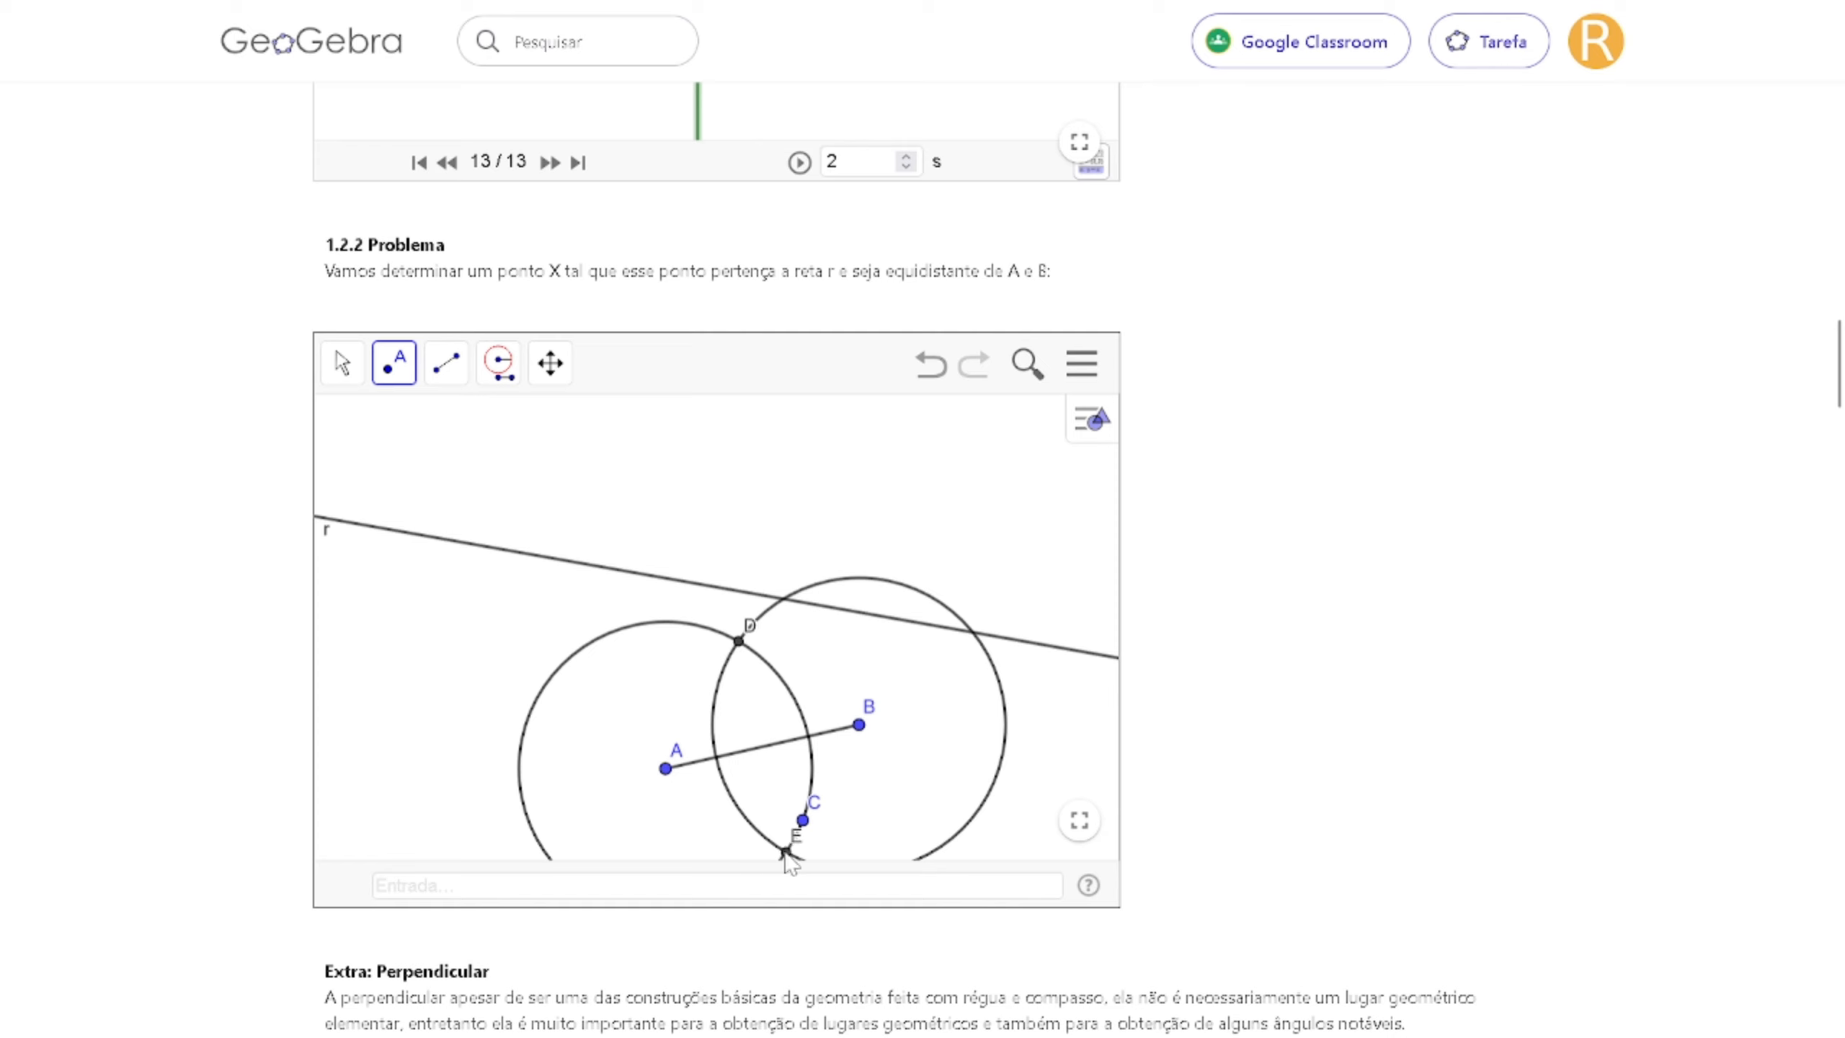
Draw an infinite line through the circles' two intersection points D and E as the perpendicular bisector of AB.
left_click(442, 369)
left_click(485, 430)
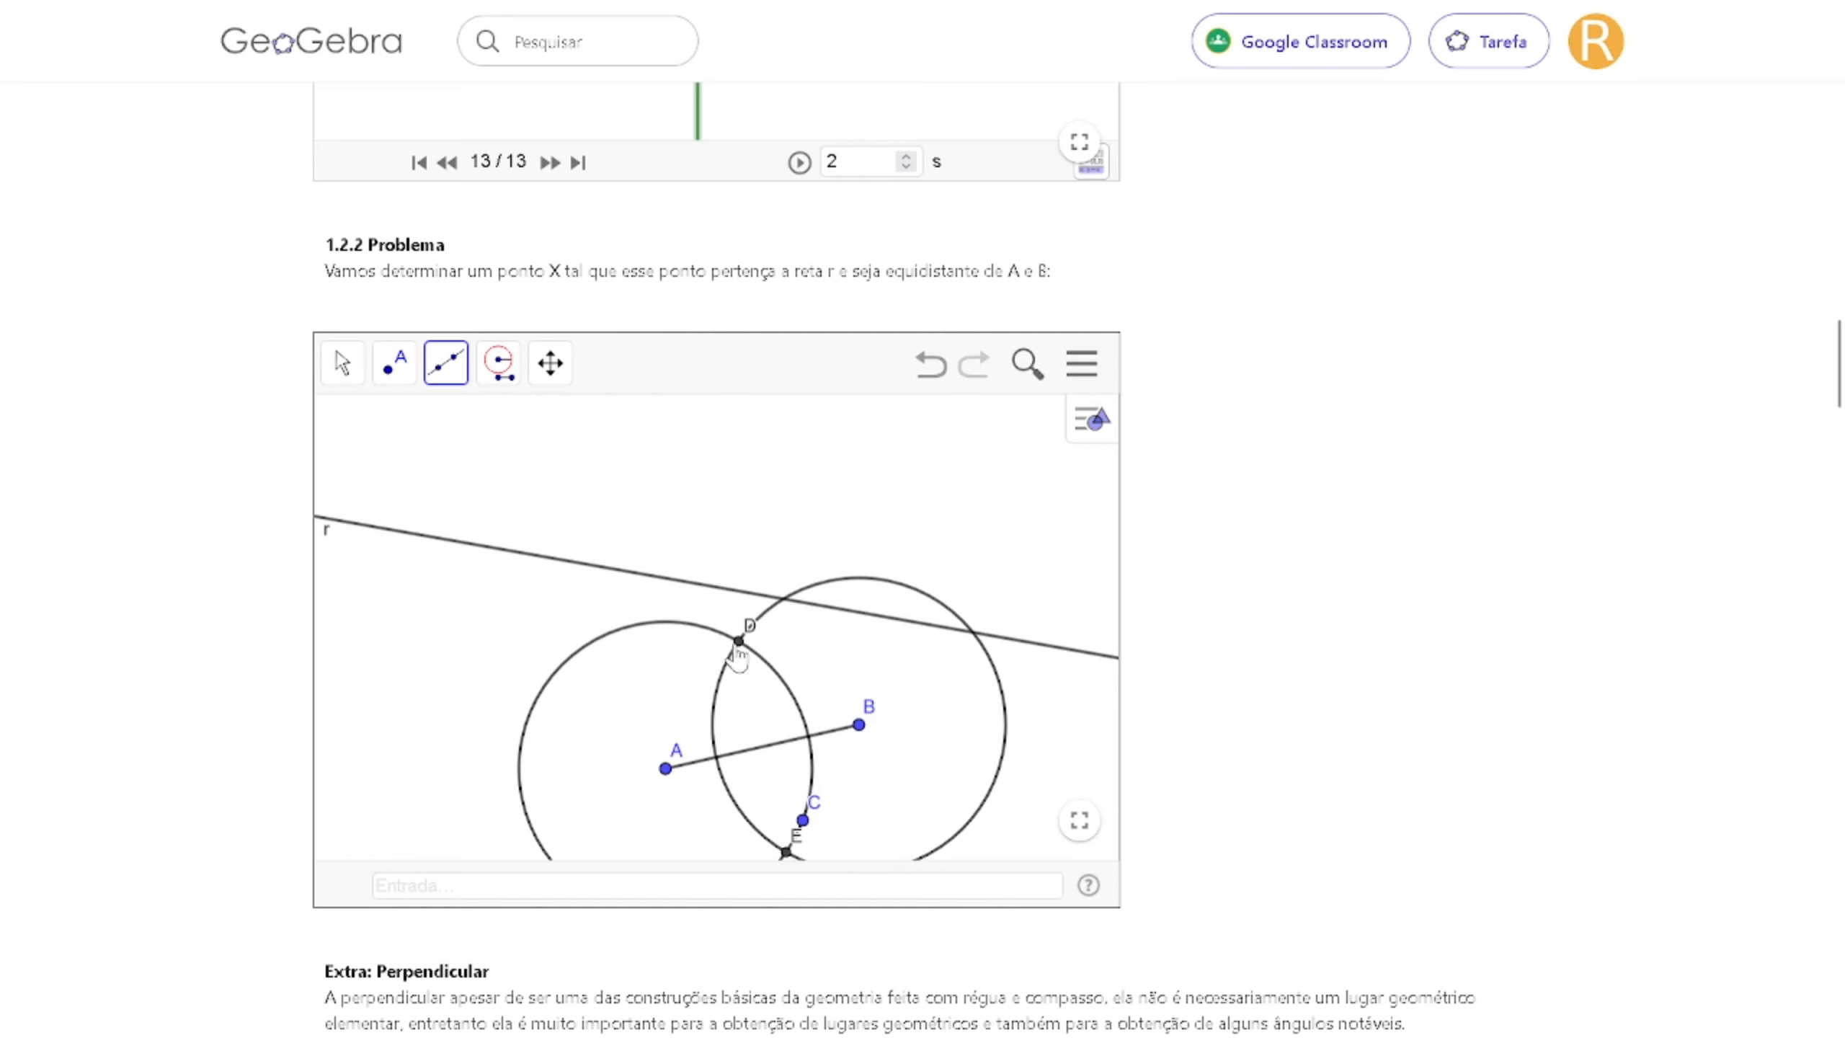
left_click(738, 641)
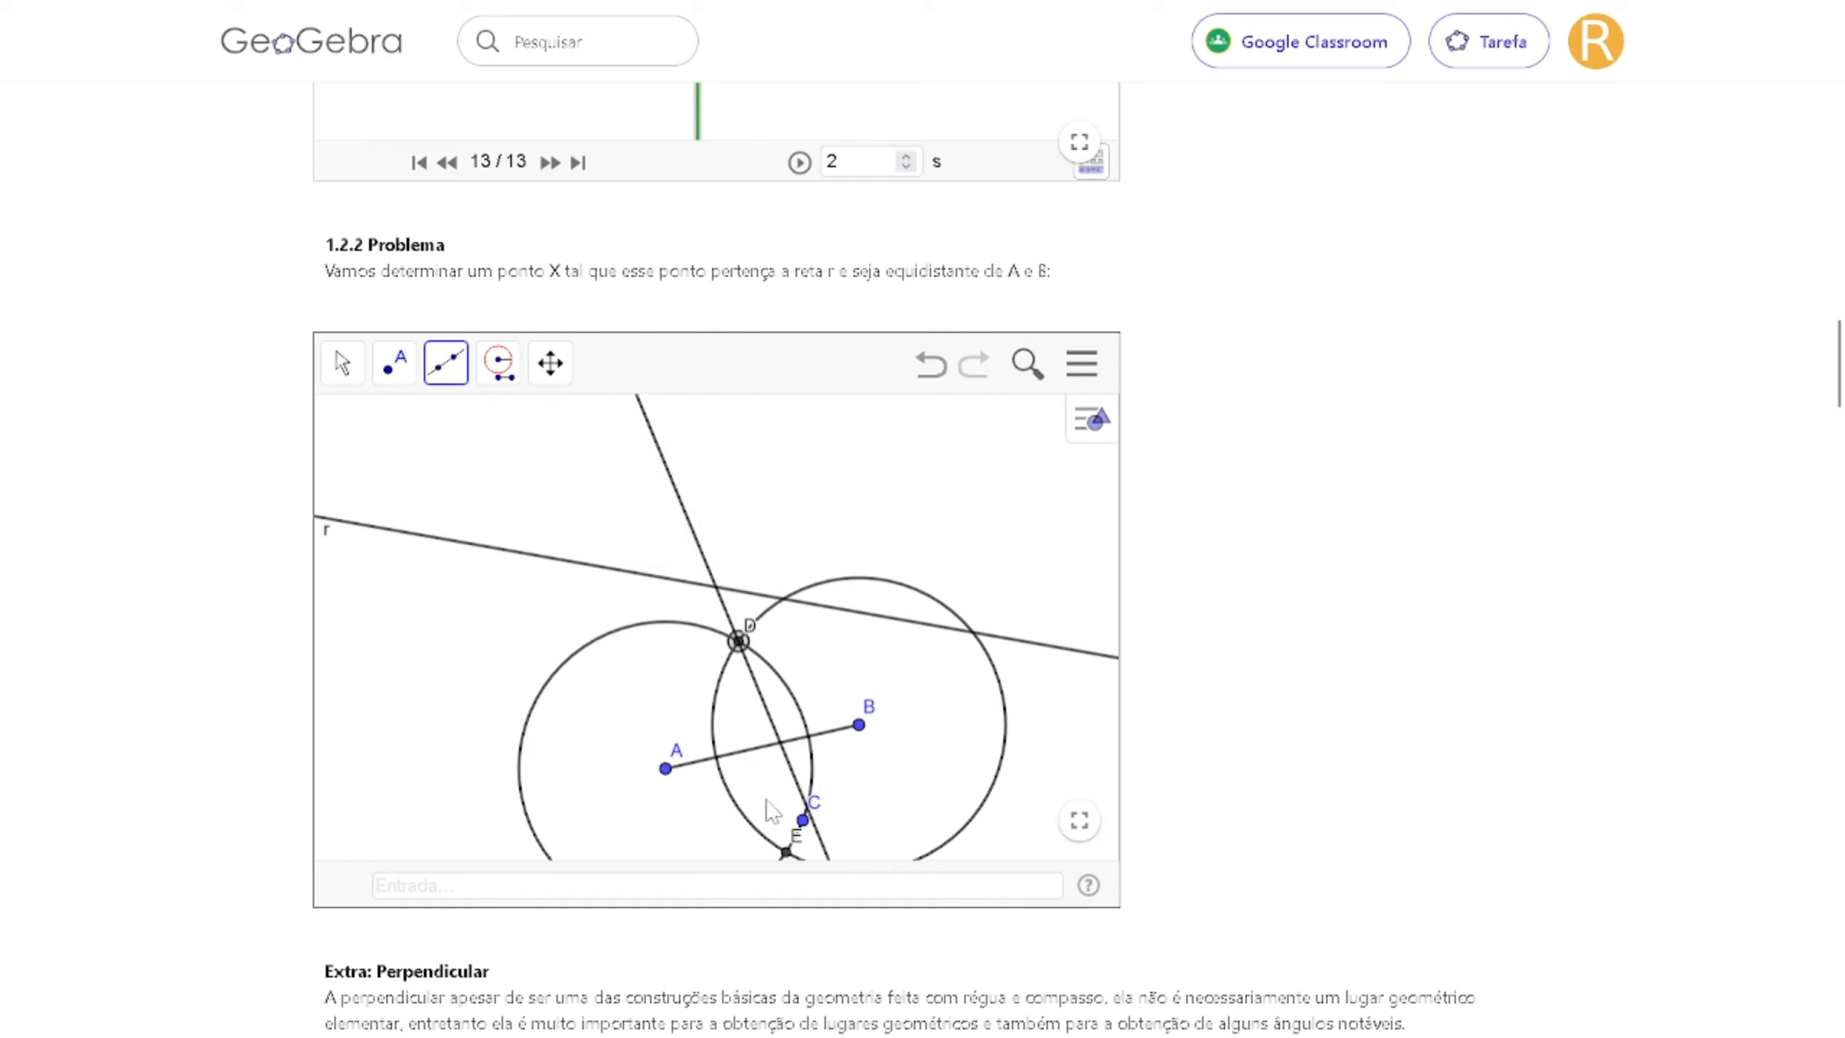
left_click(785, 854)
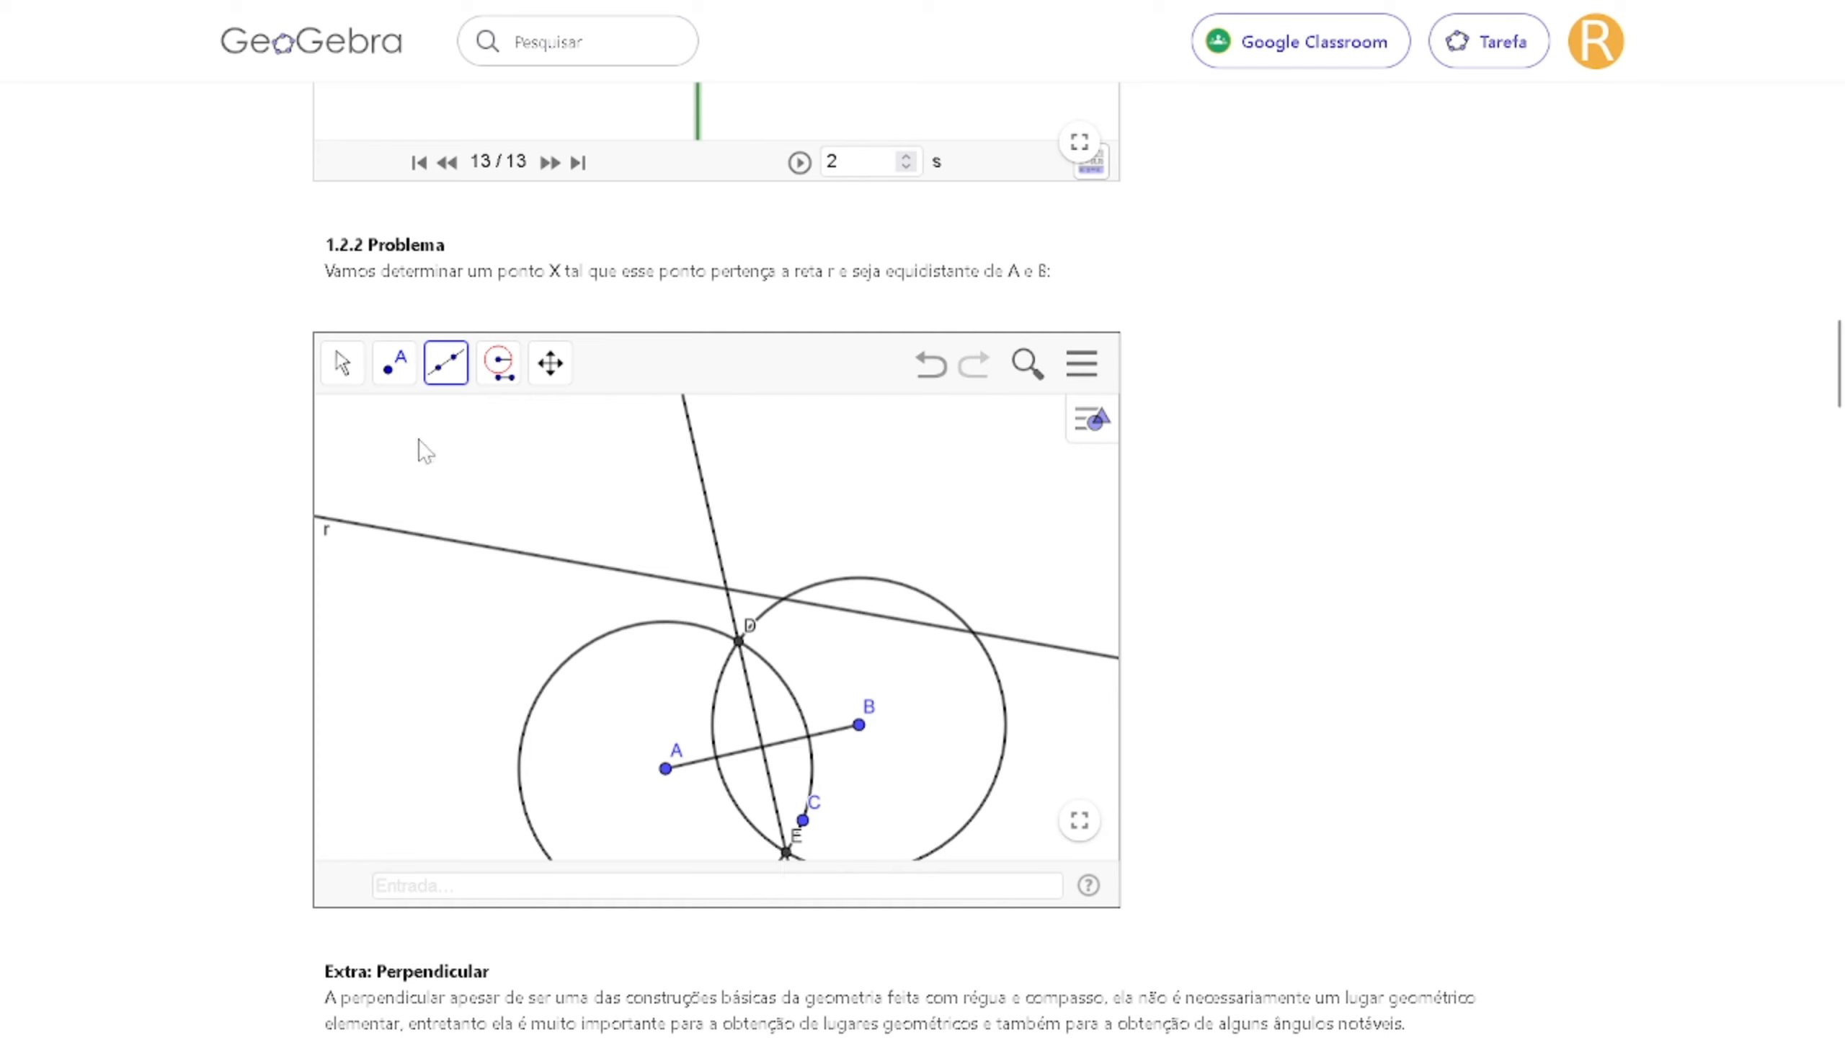
Mark the point where the perpendicular bisector crosses line r.
left_click(389, 371)
left_click(486, 434)
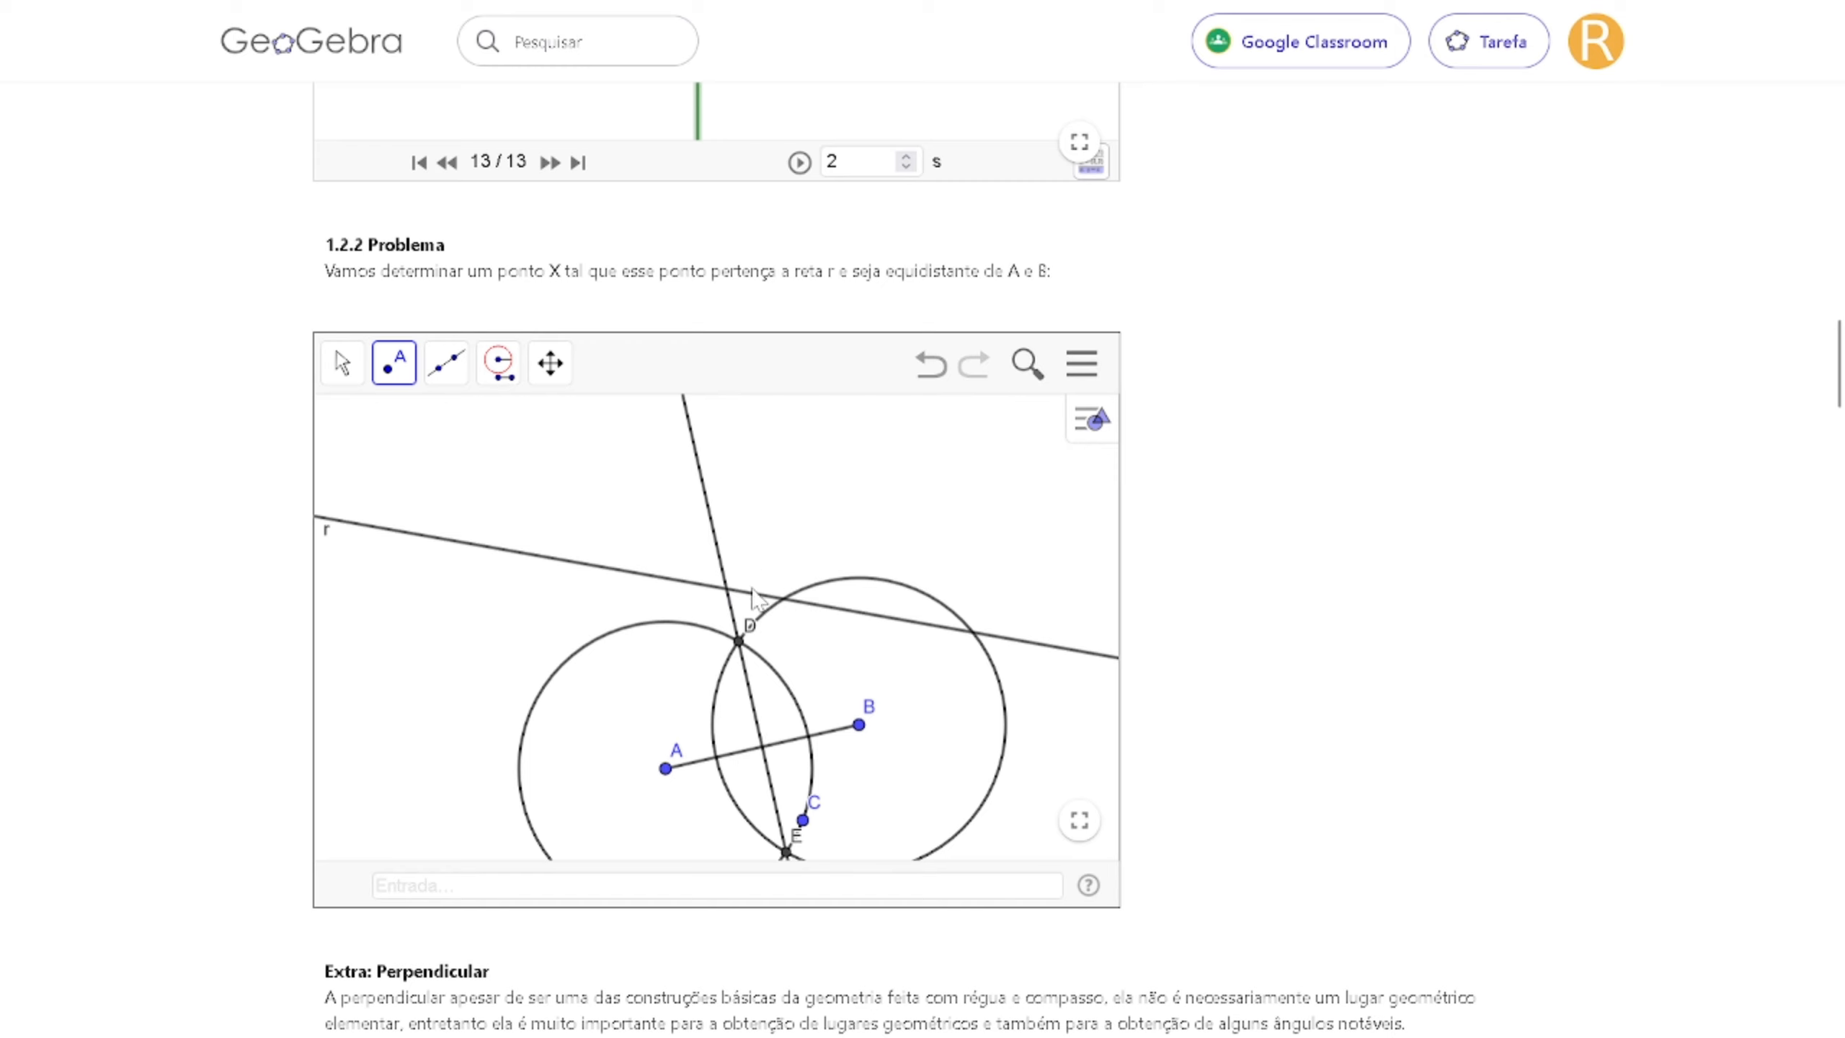
left_click(726, 588)
Rename the intersection point on line r as X, and move point B slightly upward to test the construction.
left_click(342, 363)
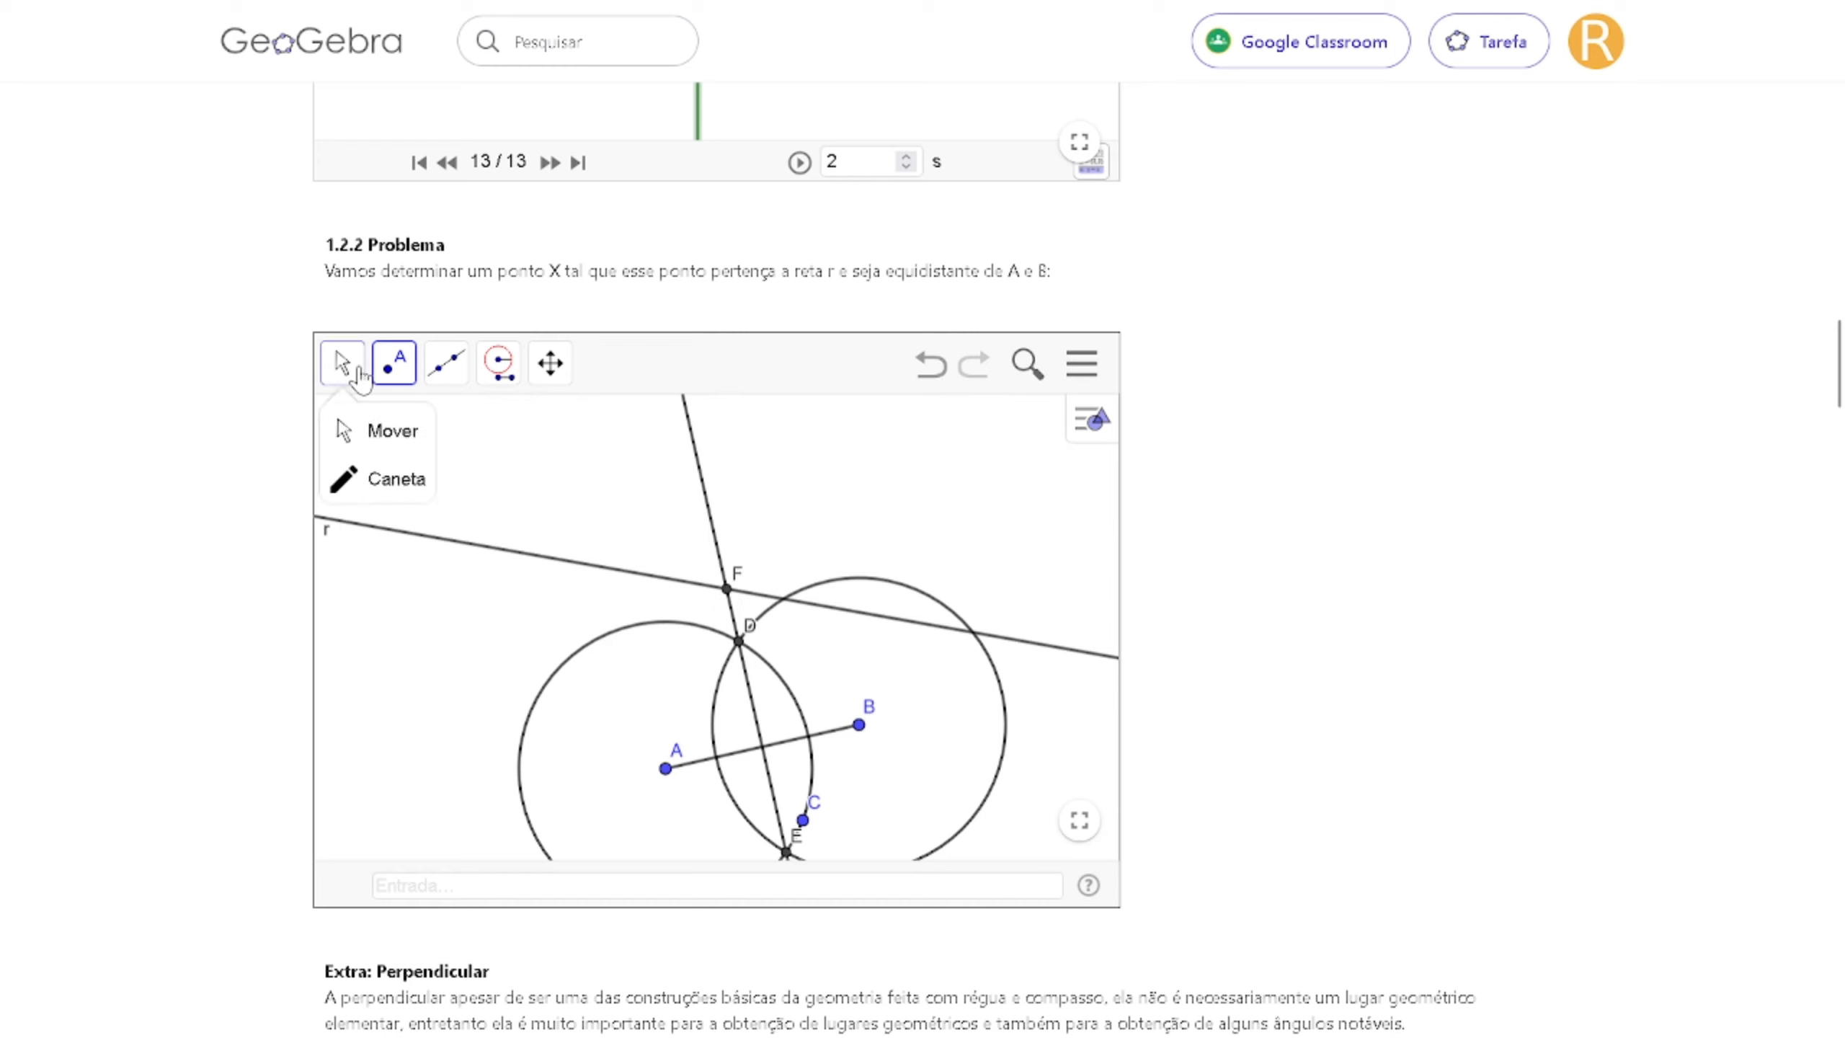
mouse_move(395, 362)
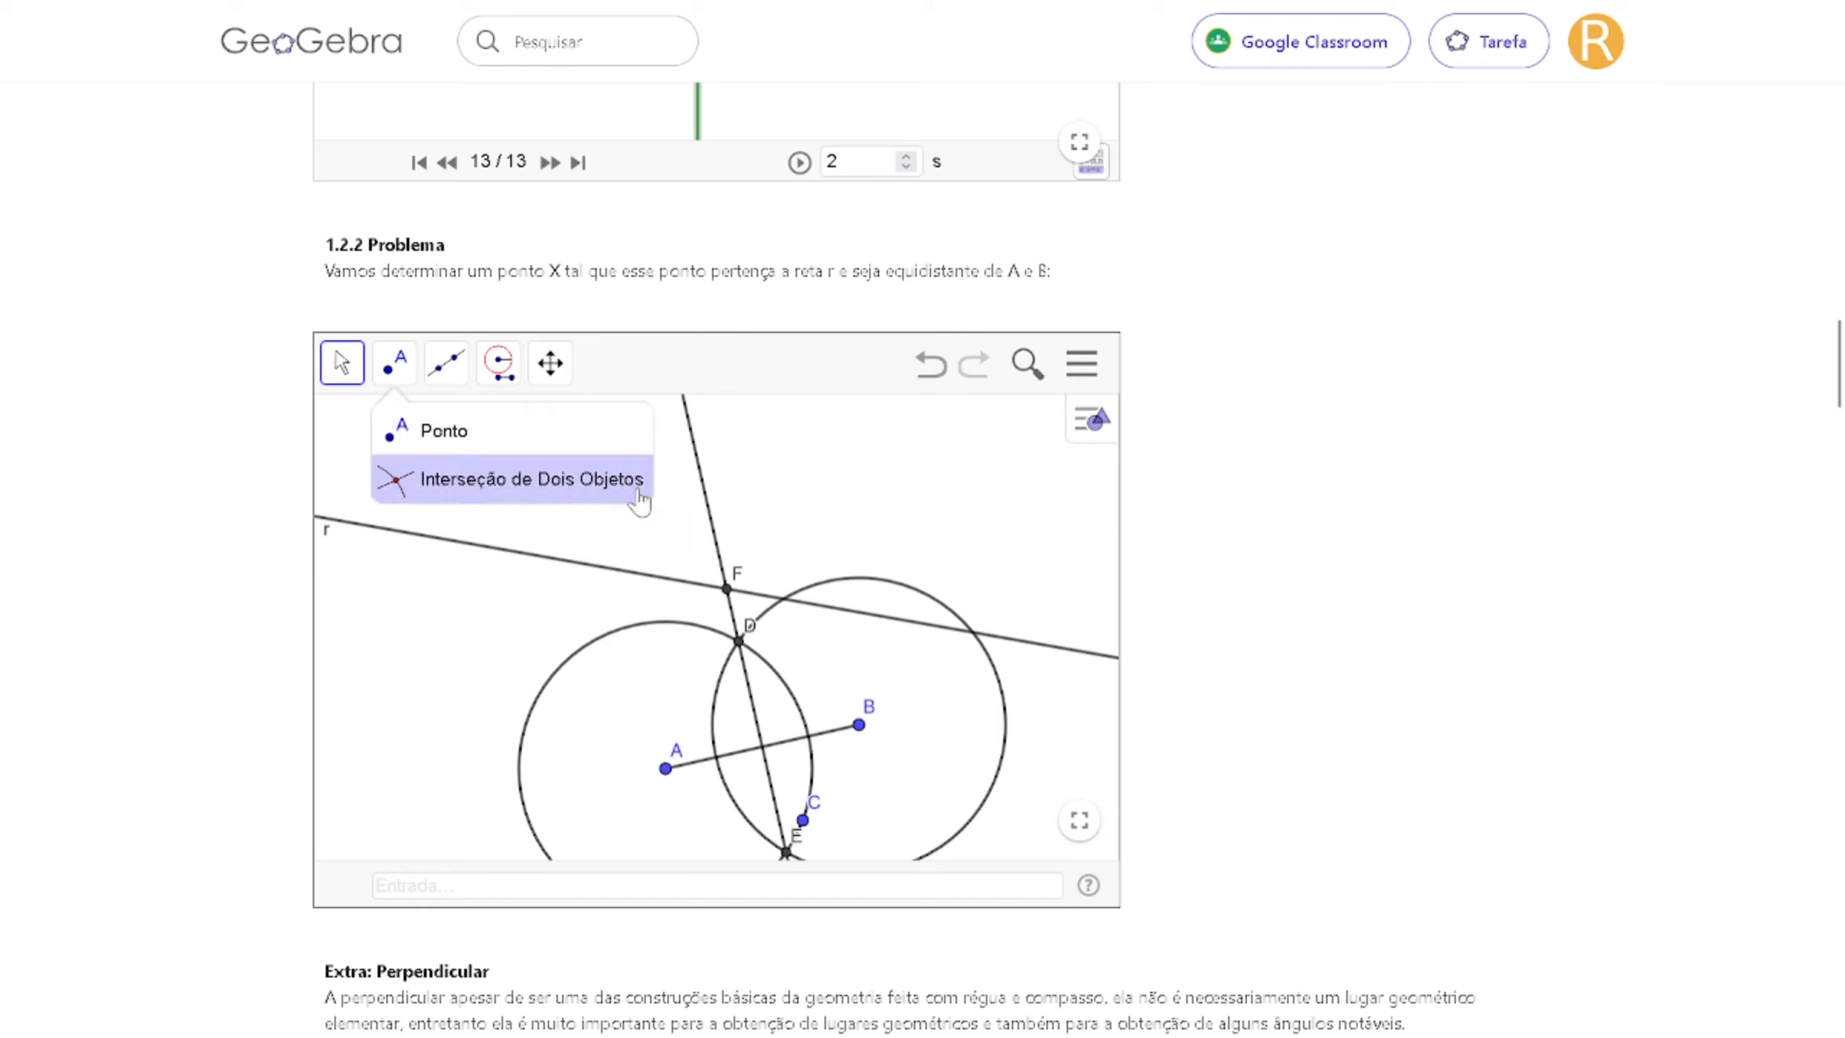
left_click(739, 576)
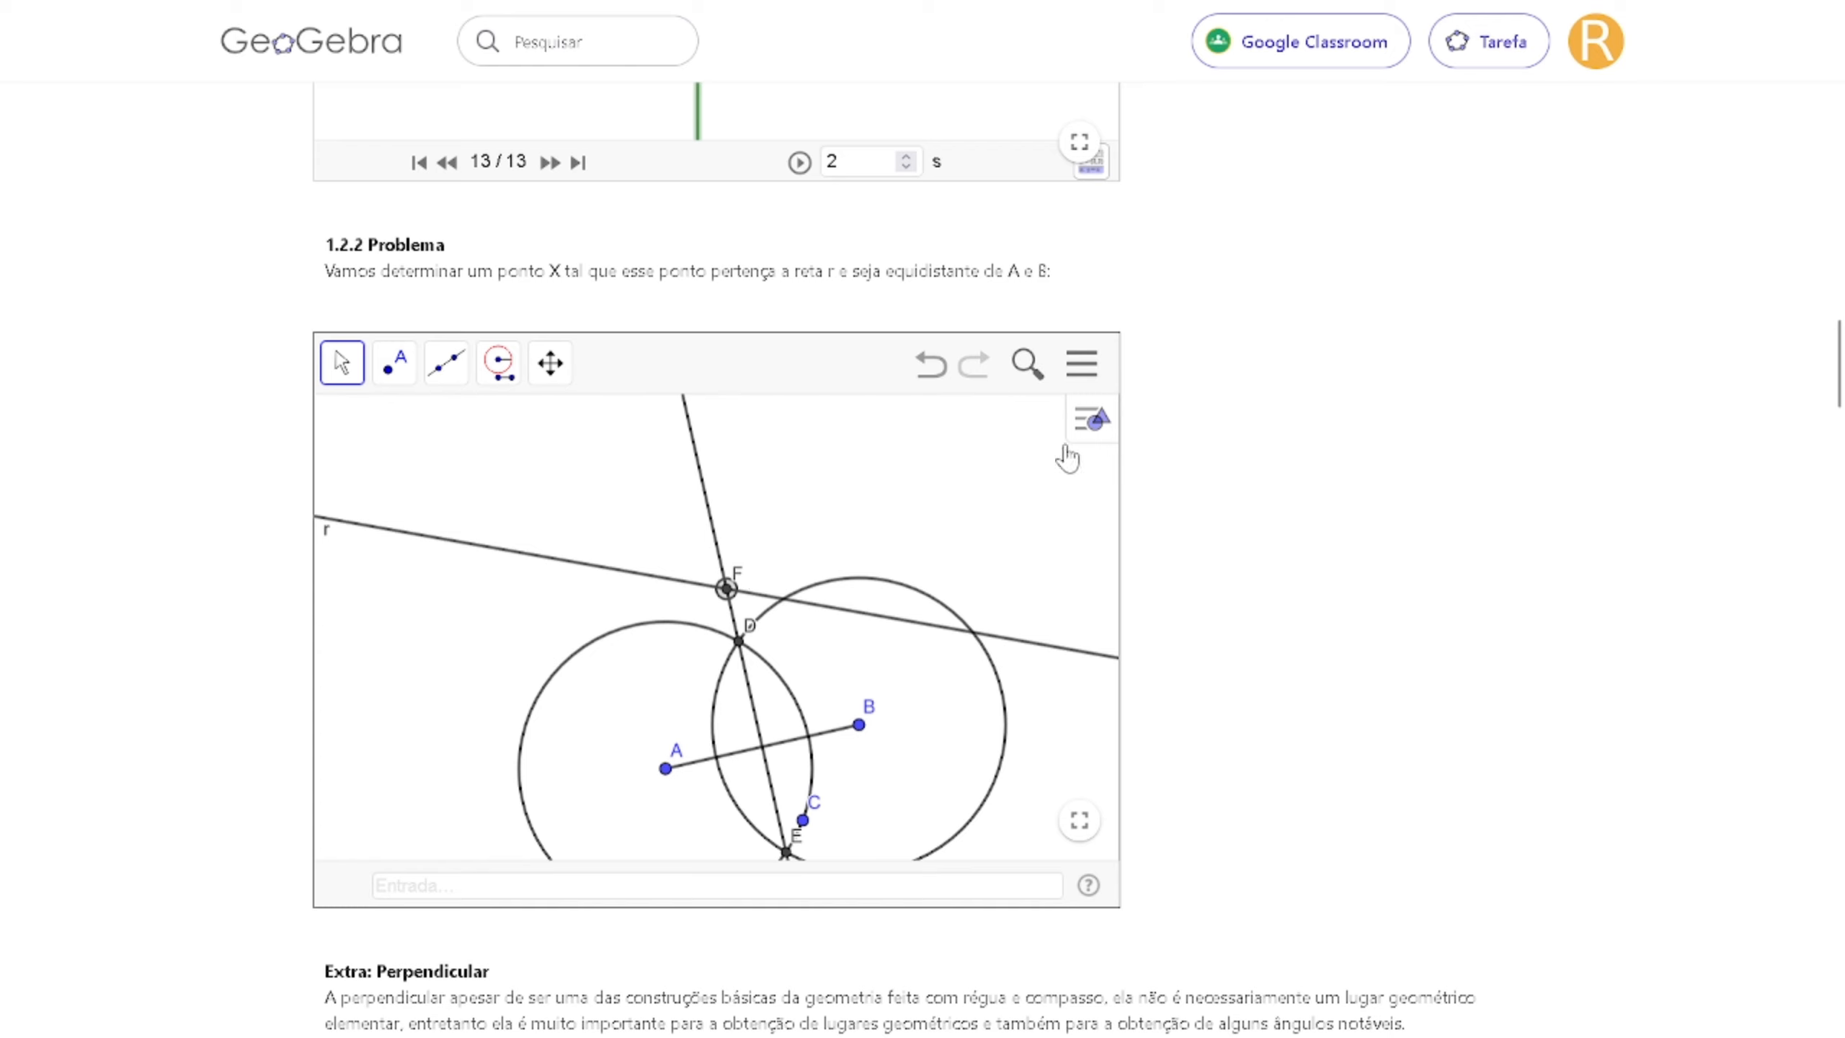
type("X")
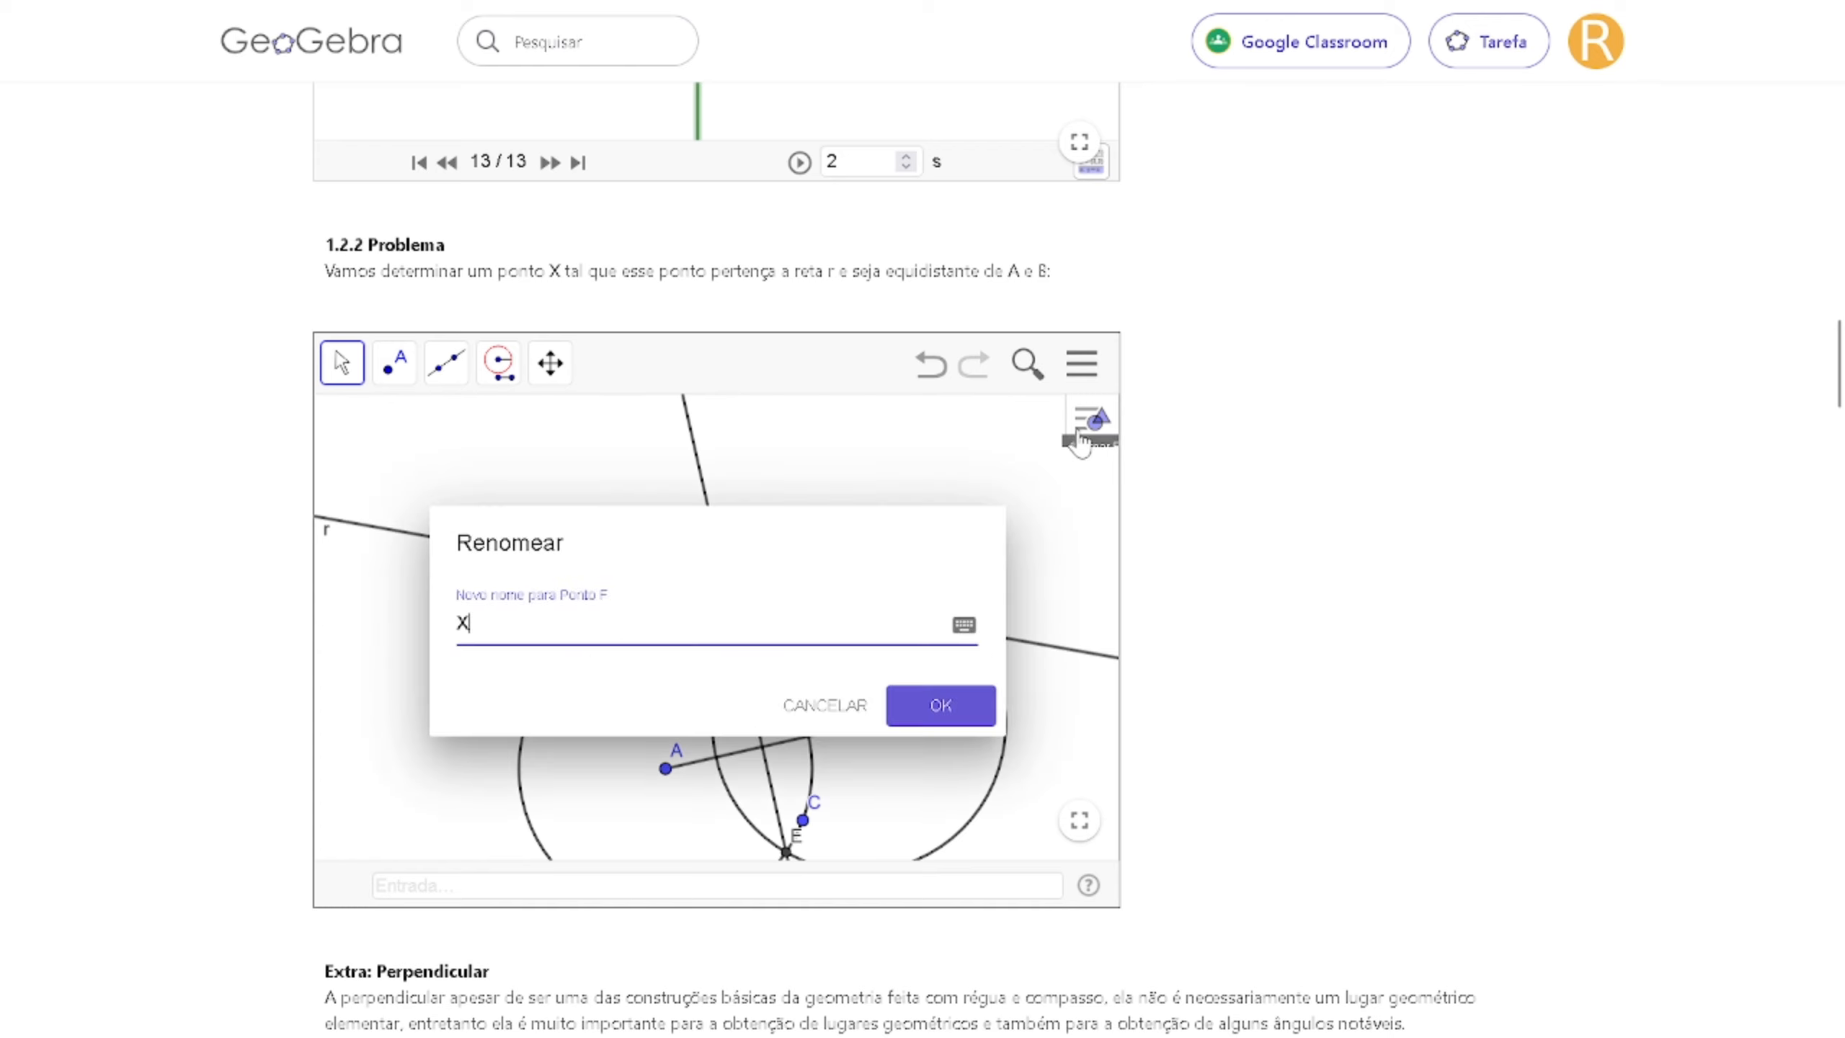
left_click(926, 731)
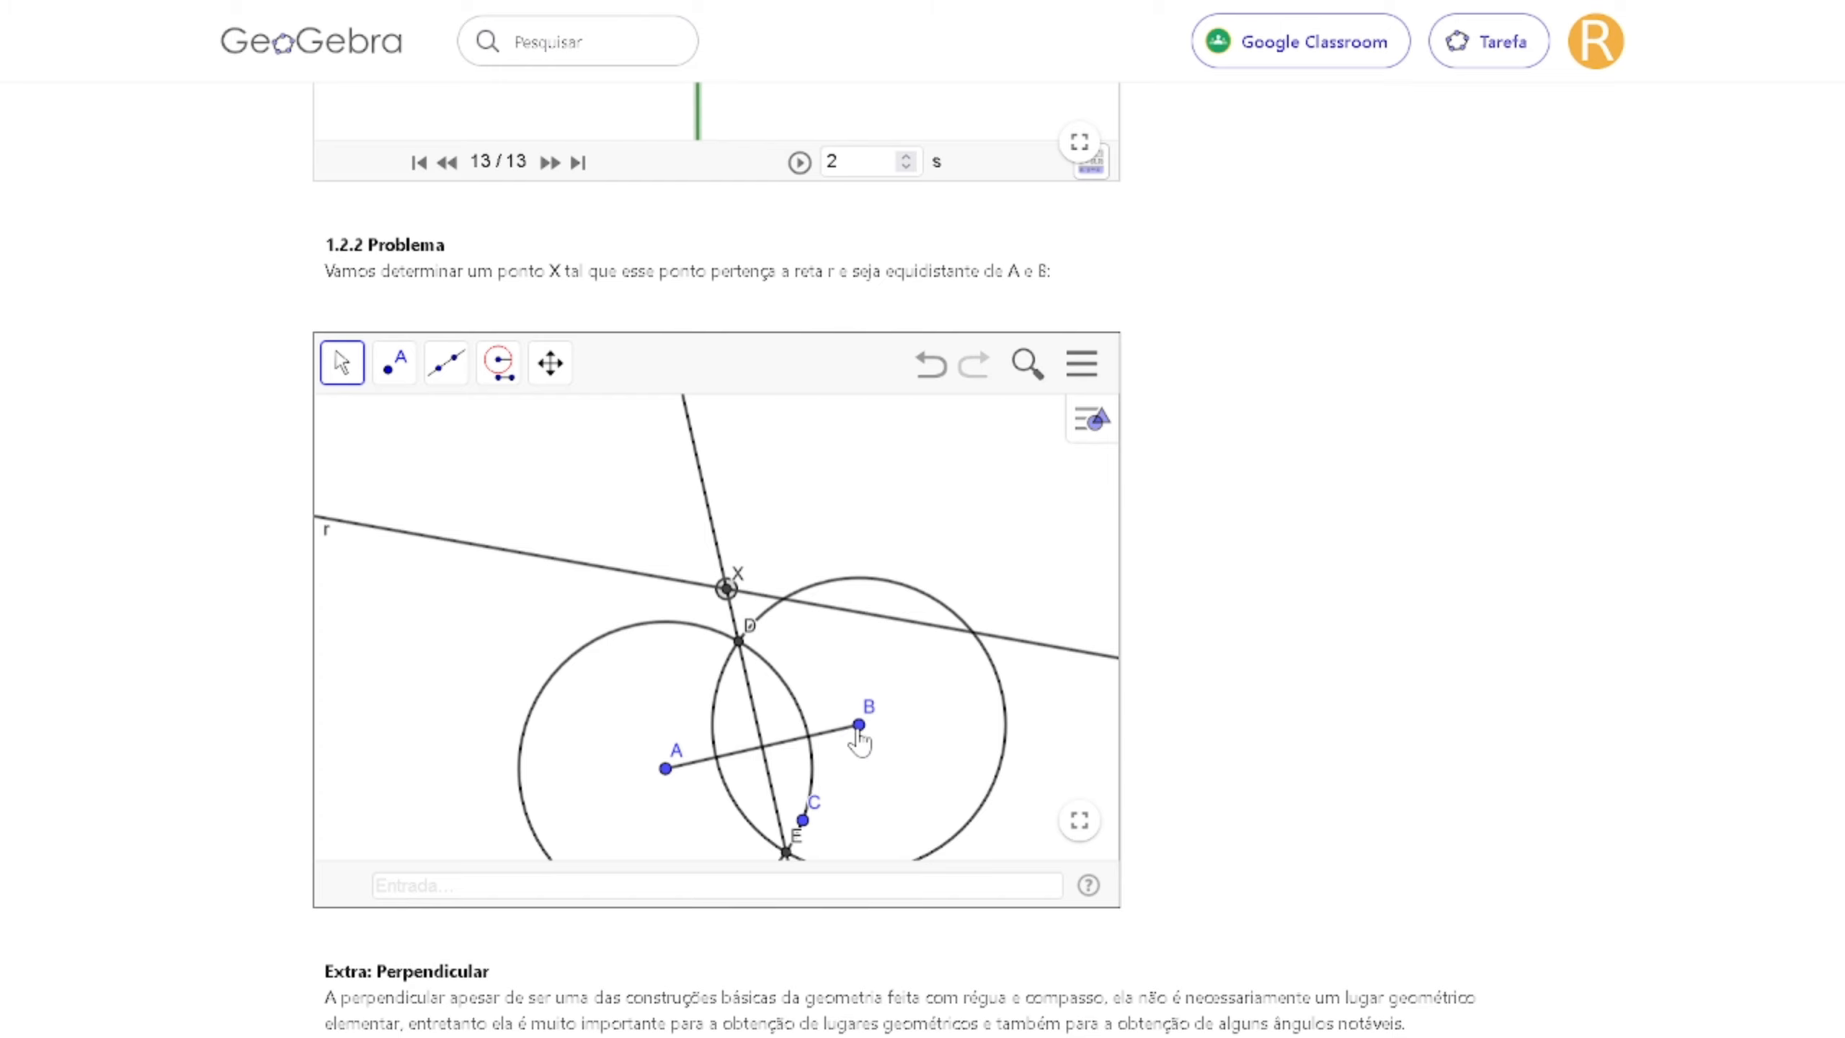
mouse_move(859, 727)
left_mouse_down()
mouse_move(890, 783)
mouse_move(819, 641)
mouse_move(726, 623)
mouse_move(899, 743)
mouse_move(917, 769)
mouse_move(906, 803)
mouse_move(854, 704)
left_mouse_up()
Go to the Extra: Perpendicular section and shift point C slightly toward A in its first construction.
scroll(1549, 651, "down", 5)
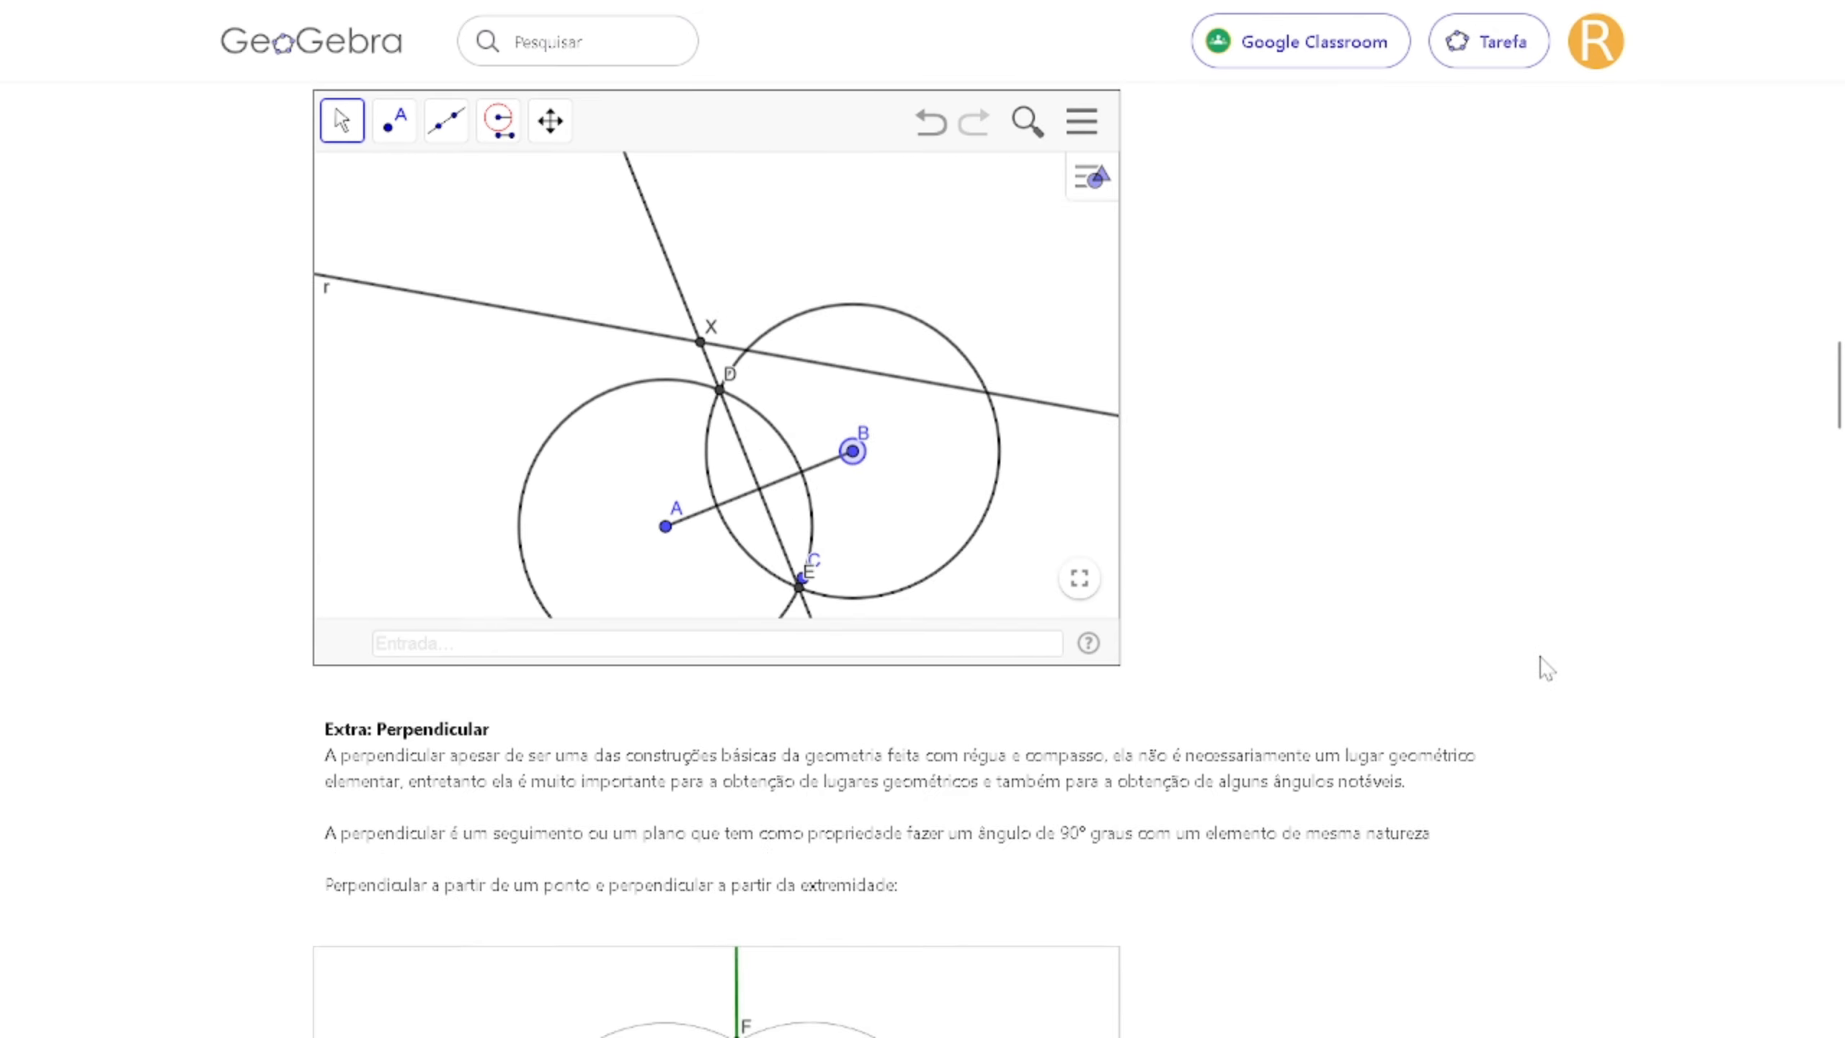
scroll(1541, 658, "up", 3)
scroll(1541, 659, "down", 7)
scroll(1546, 667, "down", 2)
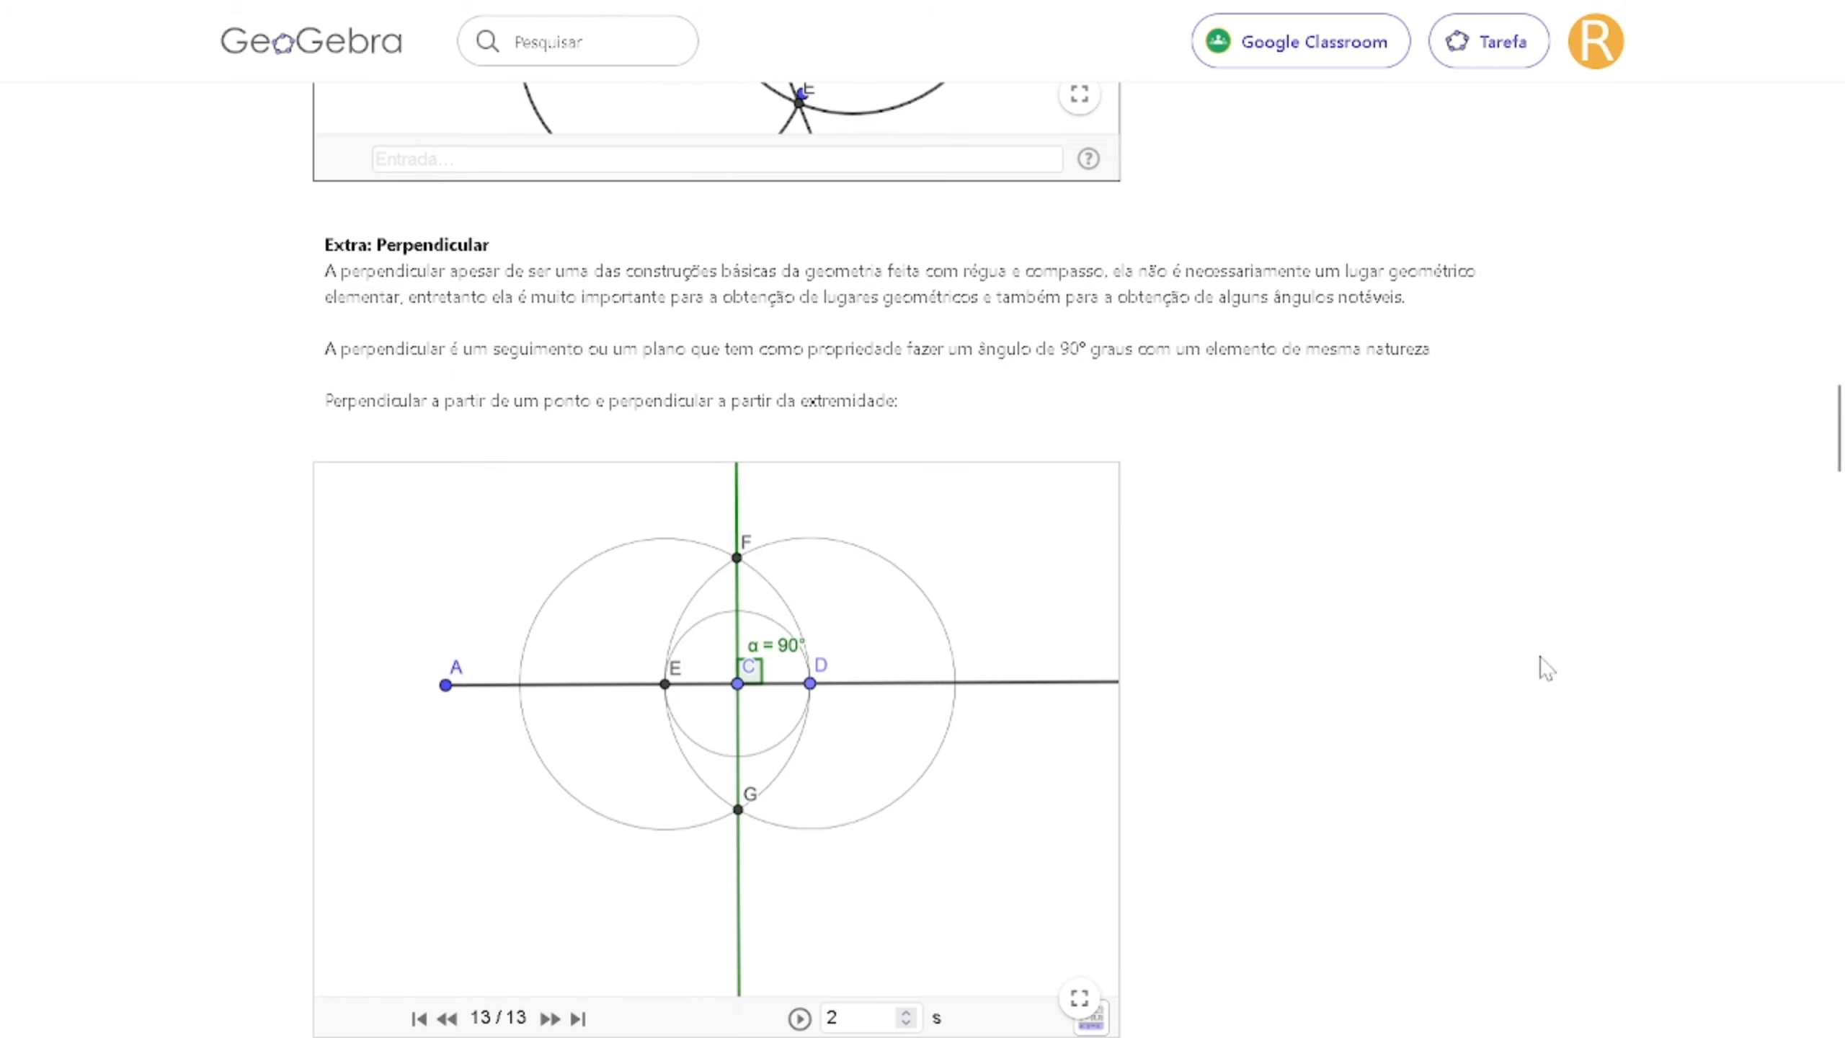
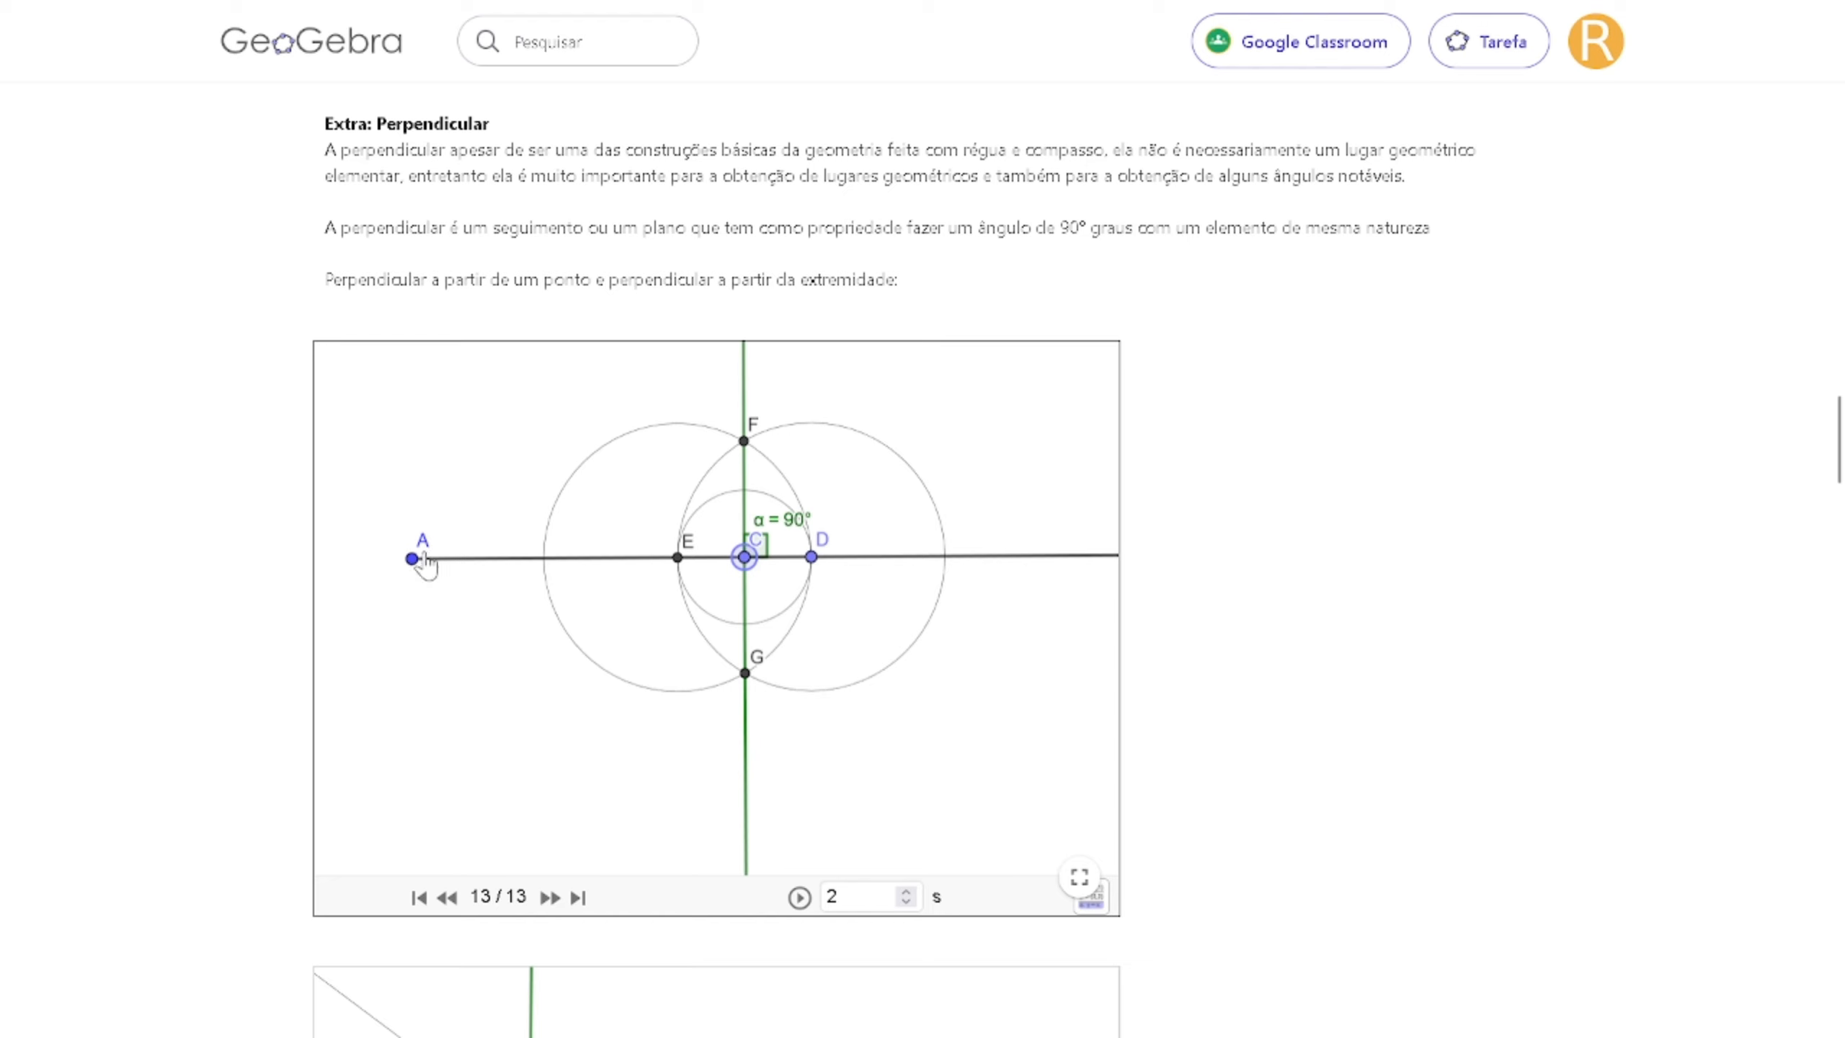
left_click(412, 558)
left_click_drag(812, 557, 728, 558)
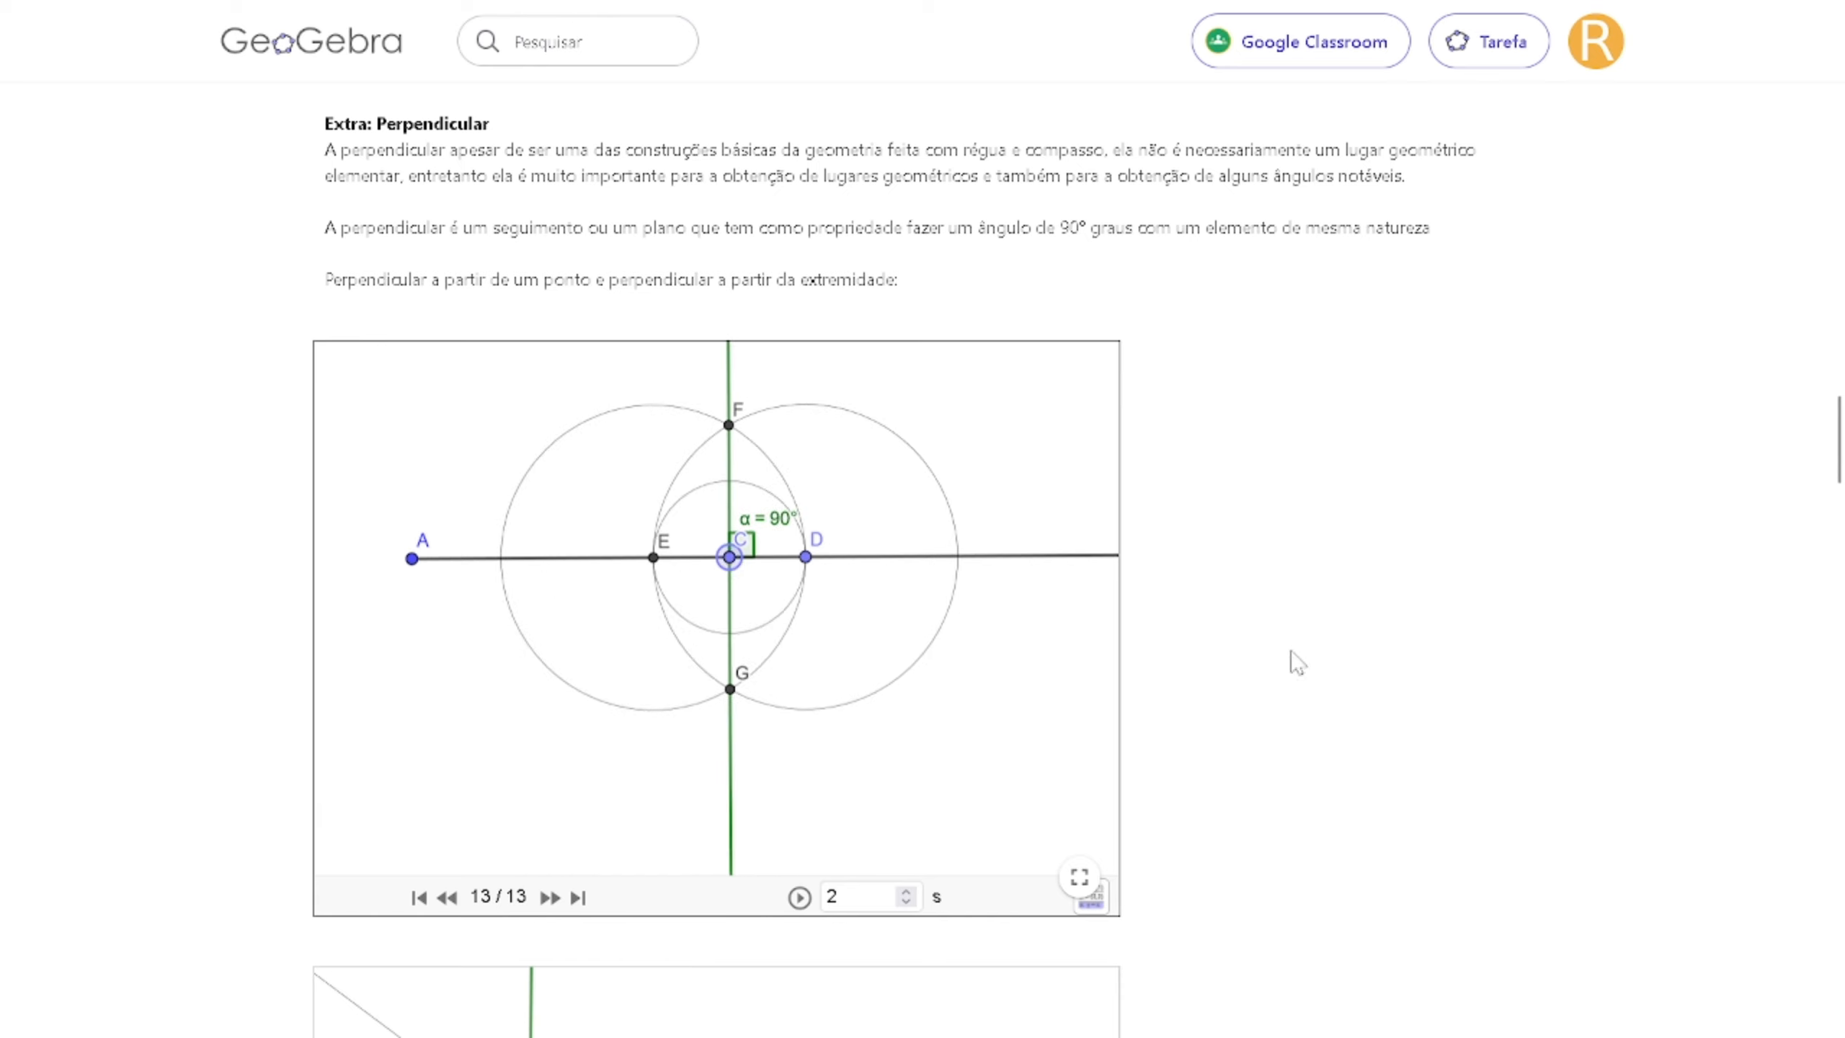
Restart the second perpendicular construction and step through it to the circle centred at C passing through A.
scroll(1342, 659, "down", 6)
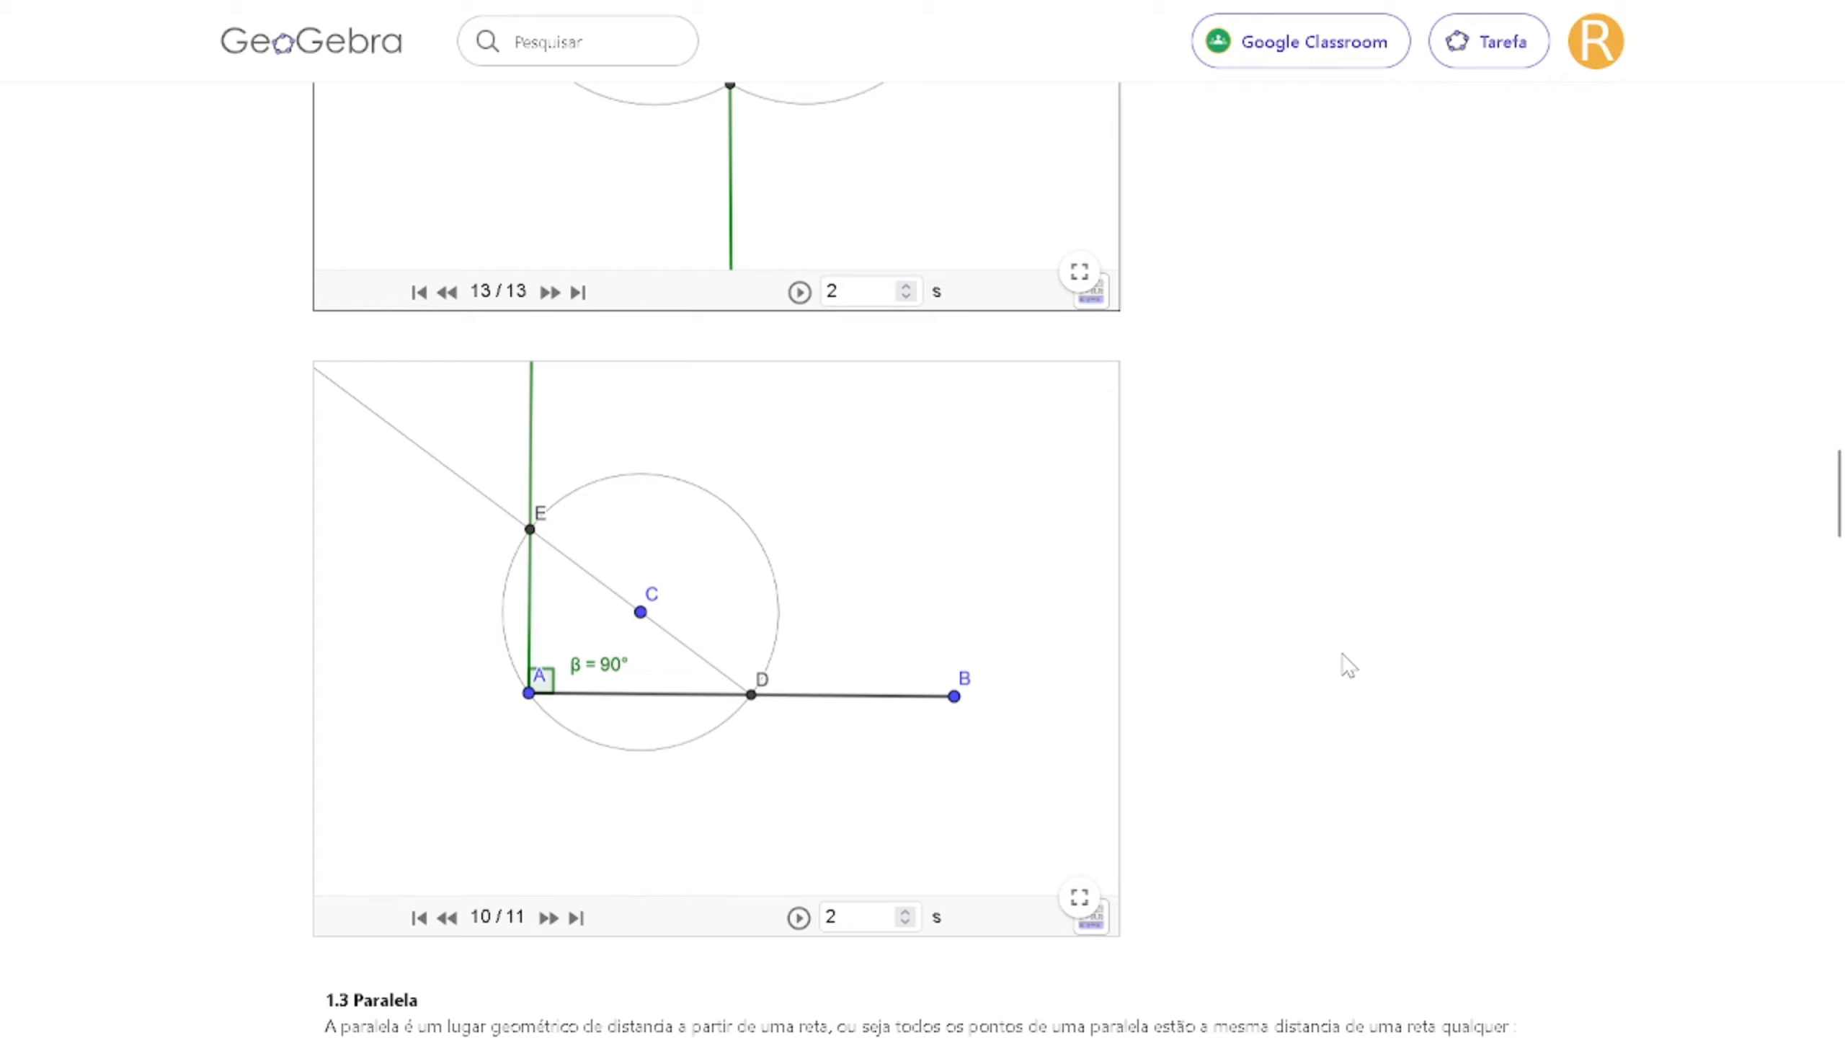
scroll(1343, 654, "down", 1)
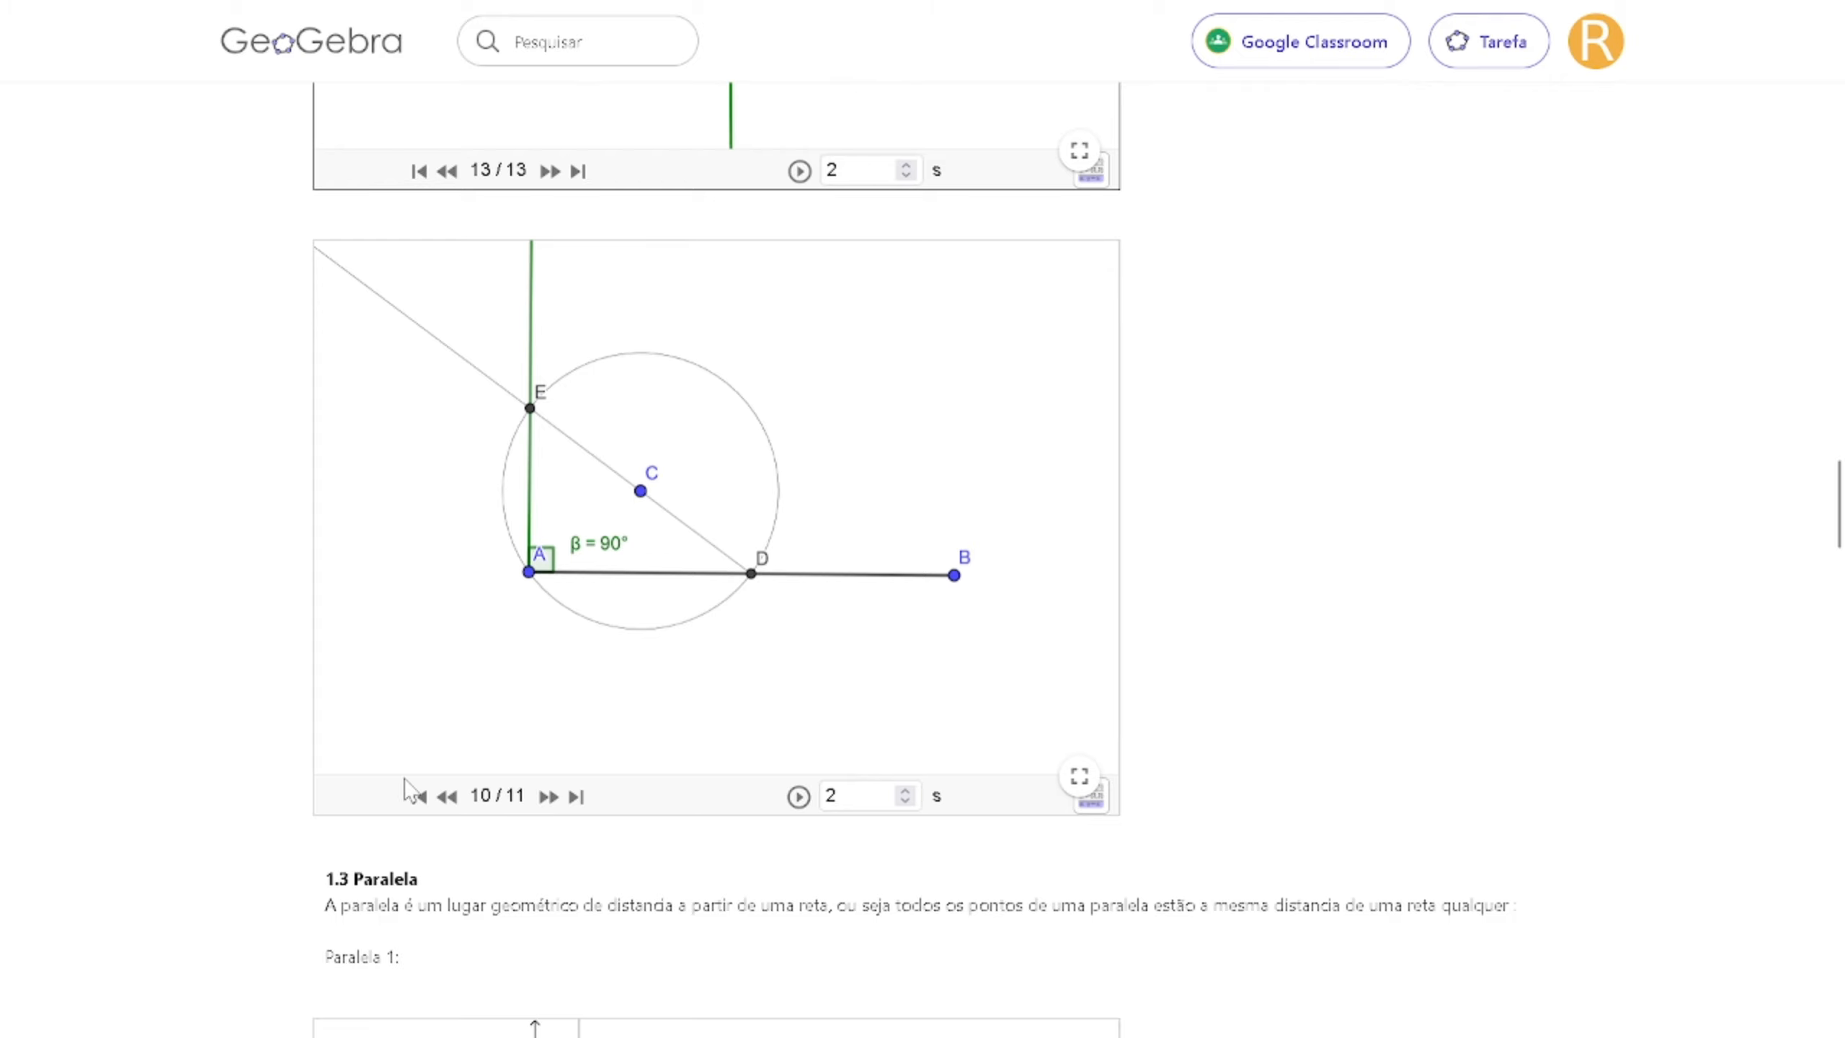
left_click(422, 799)
left_click(541, 803)
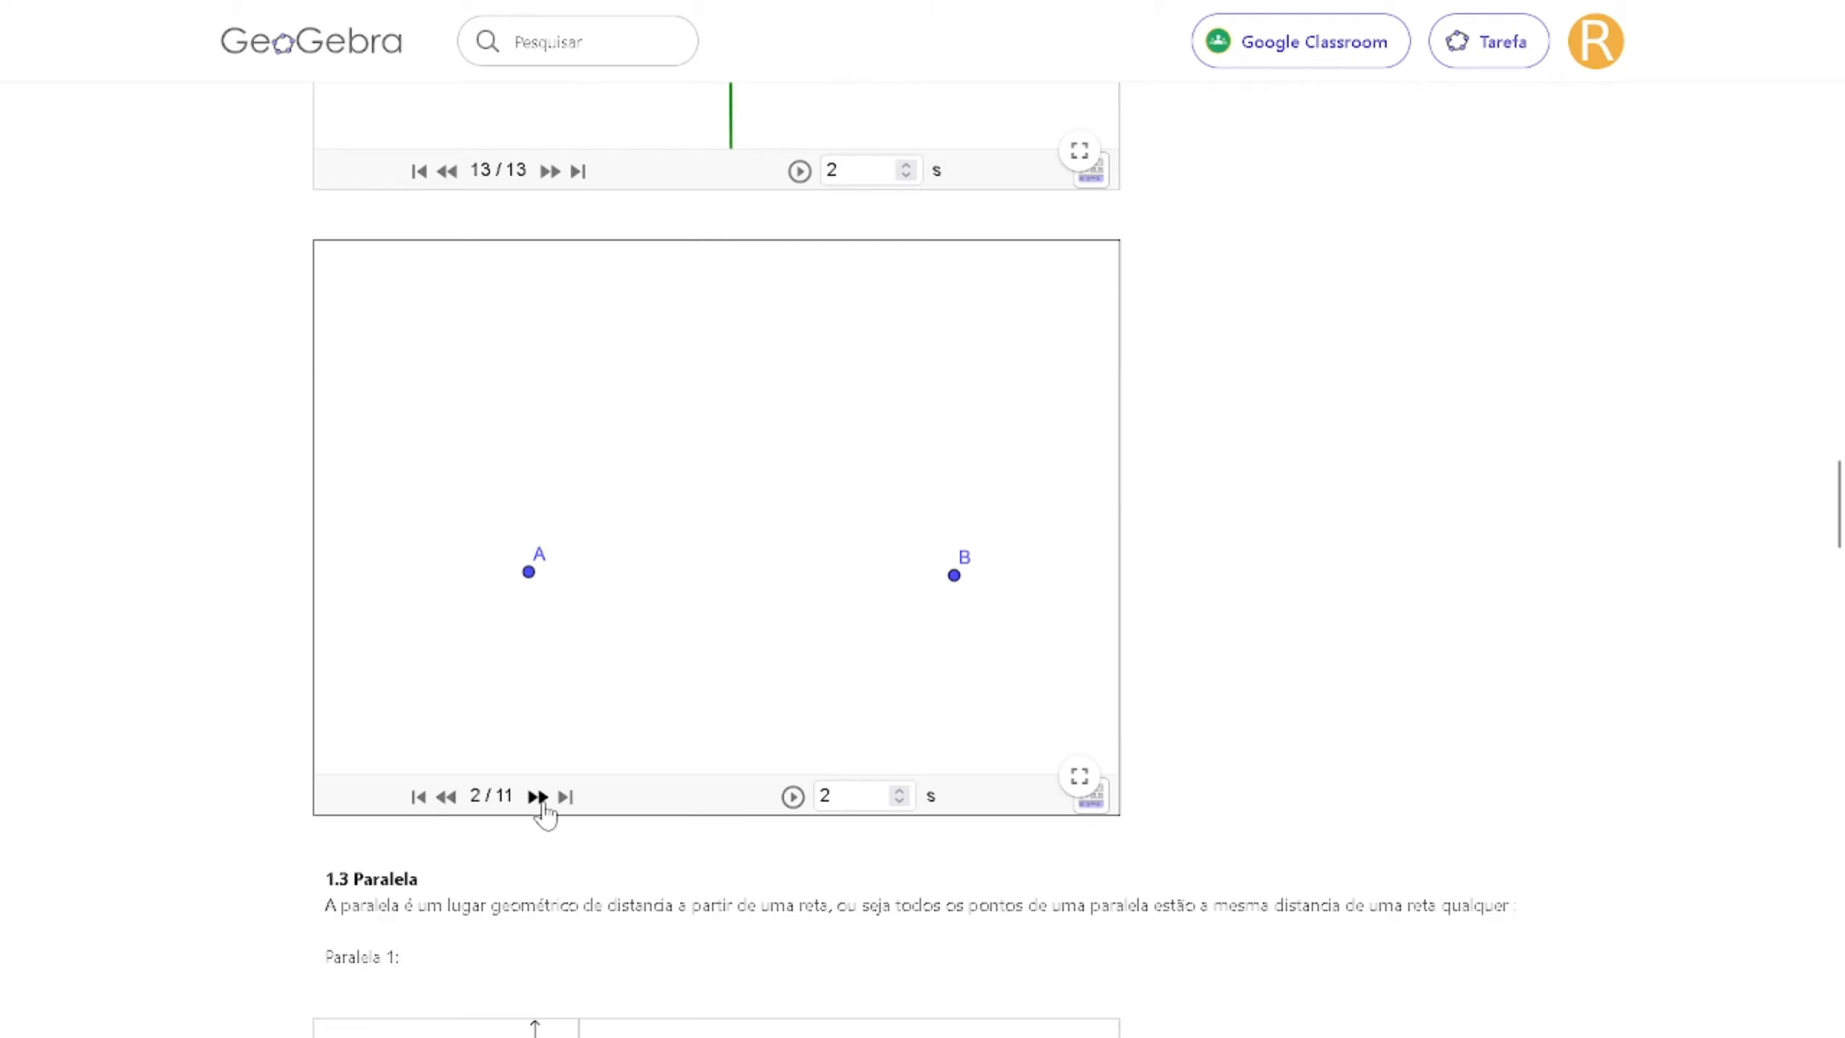
left_click(539, 799)
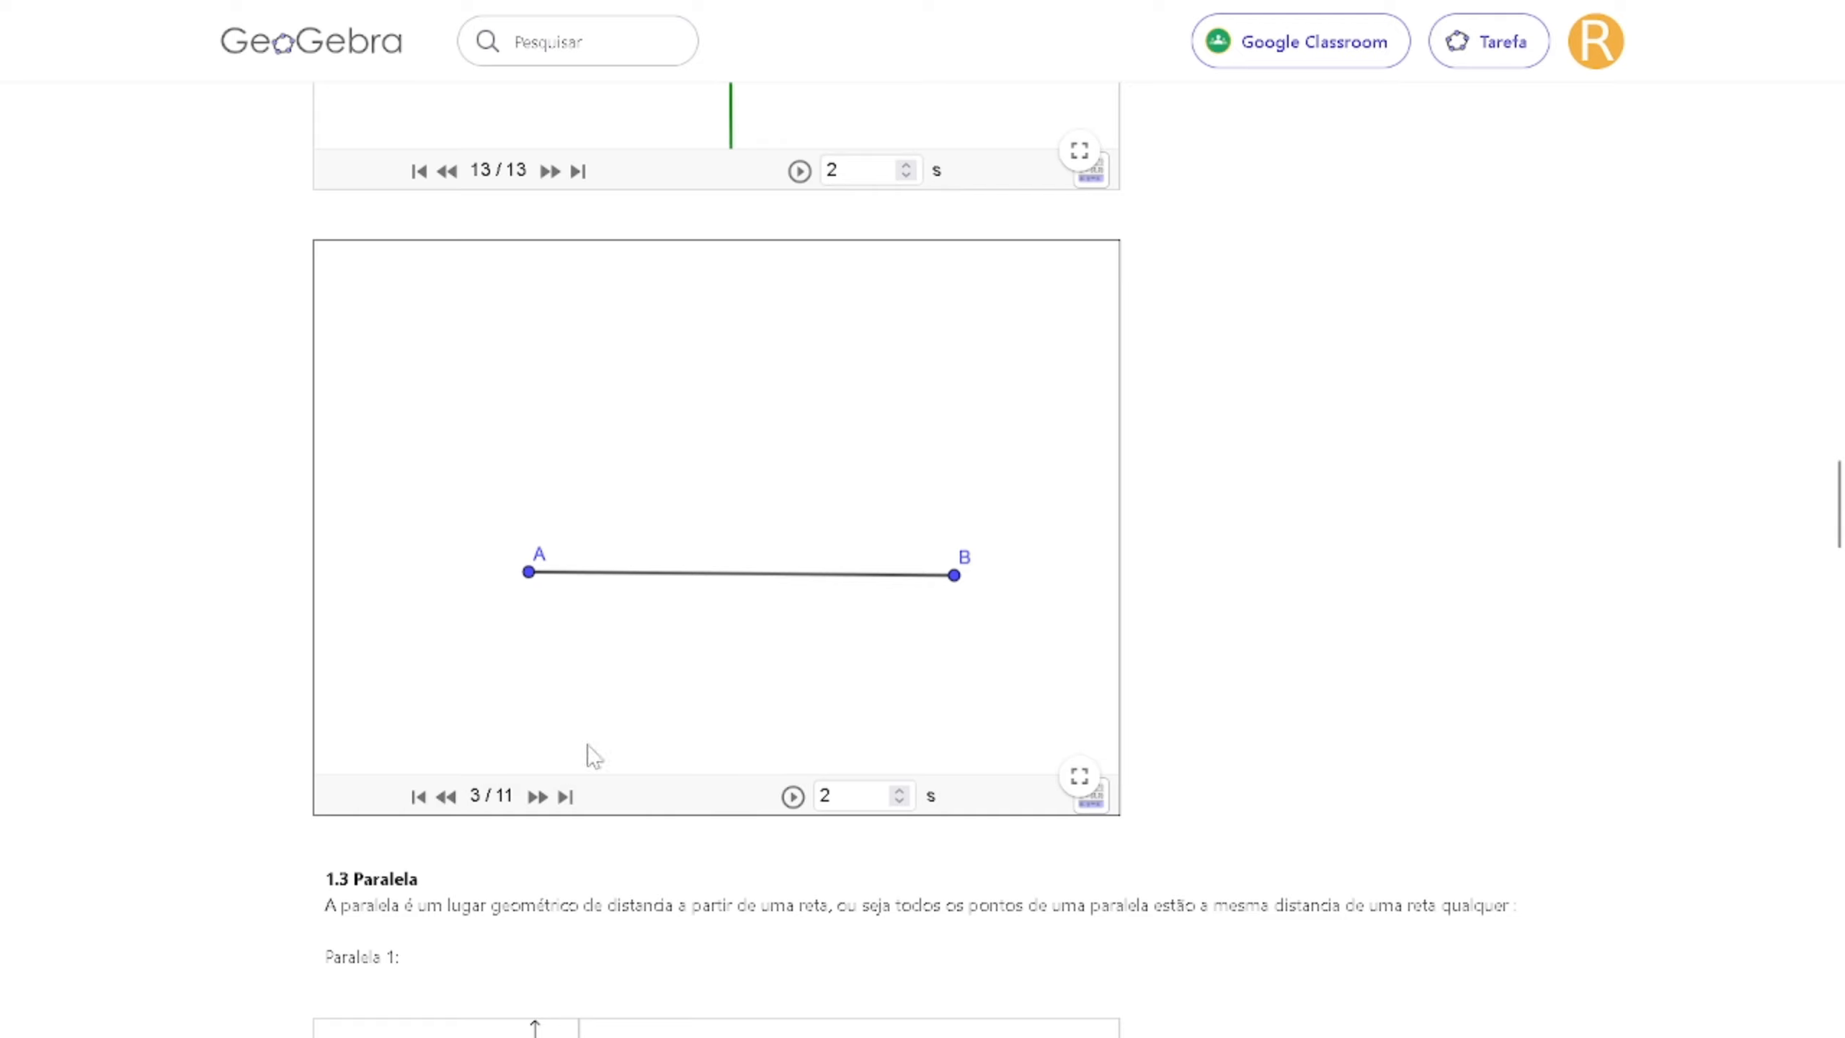
left_click(538, 797)
left_click(537, 798)
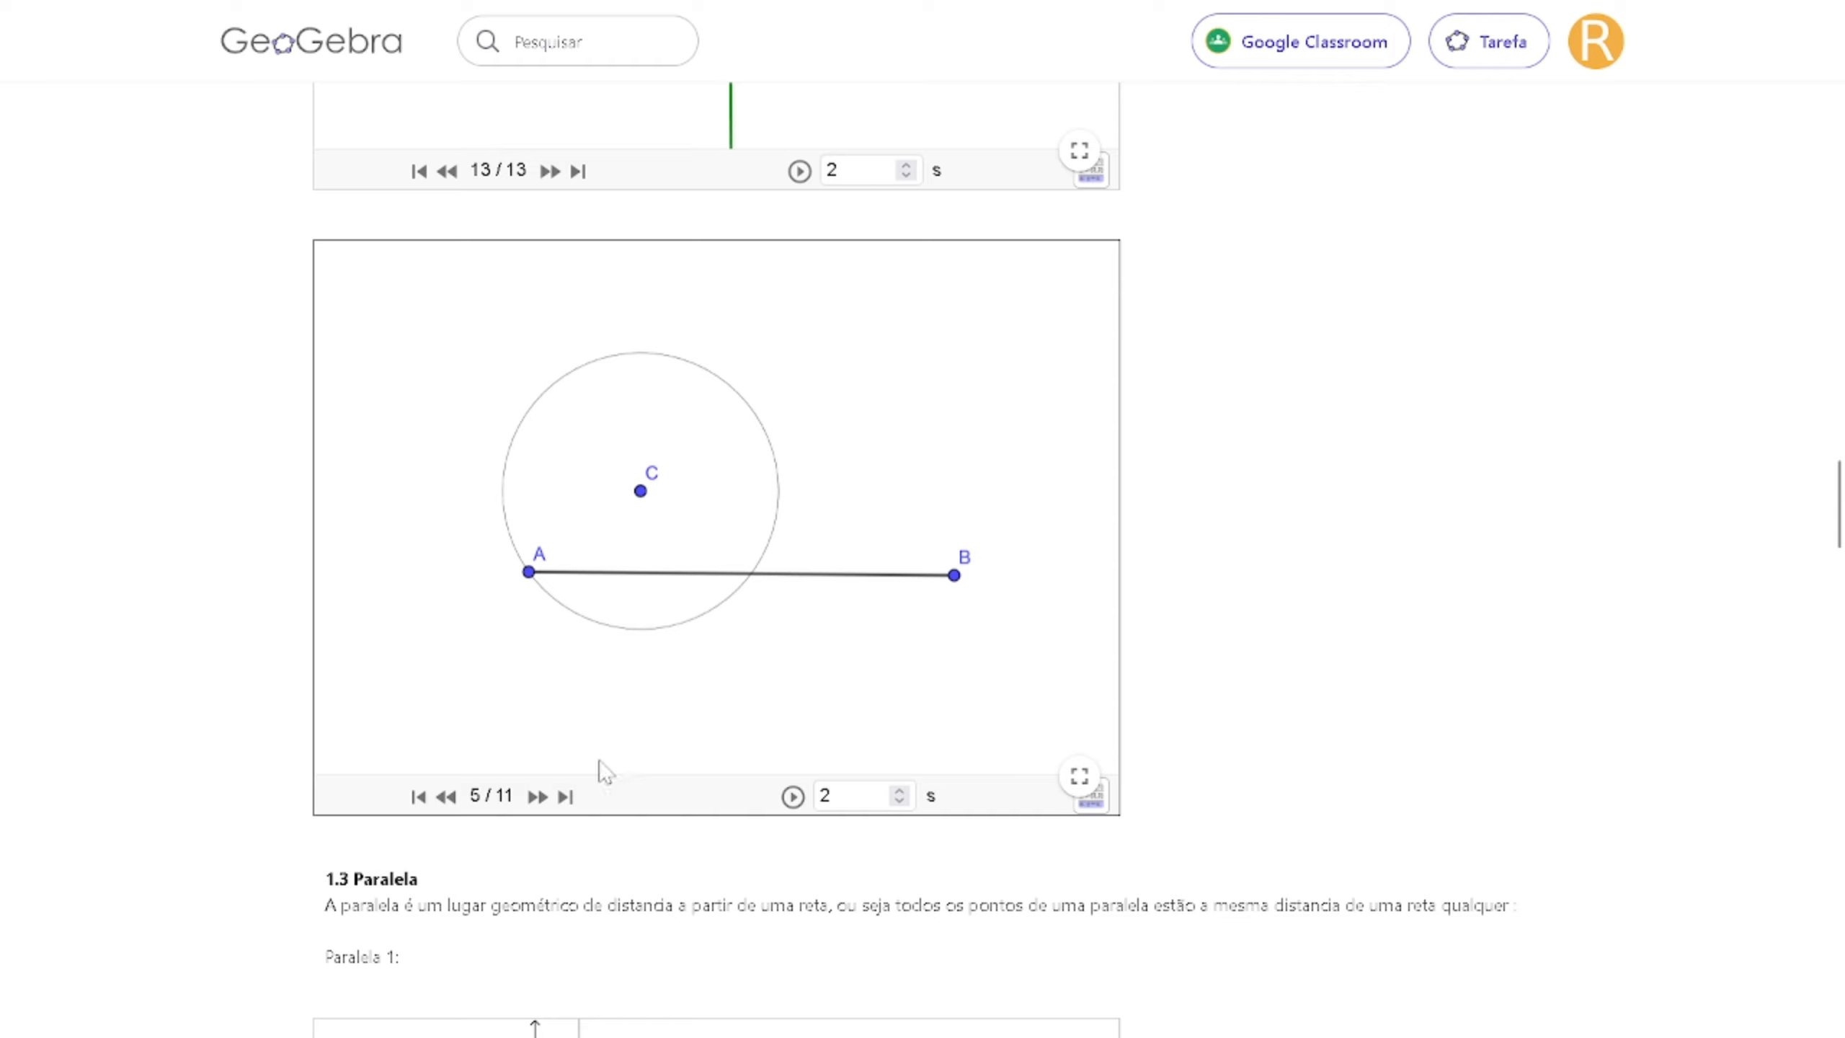
Step through the rest of the construction to the right angle at A, and shift circle centre C slightly toward the perpendicular.
left_click(538, 796)
left_click(538, 796)
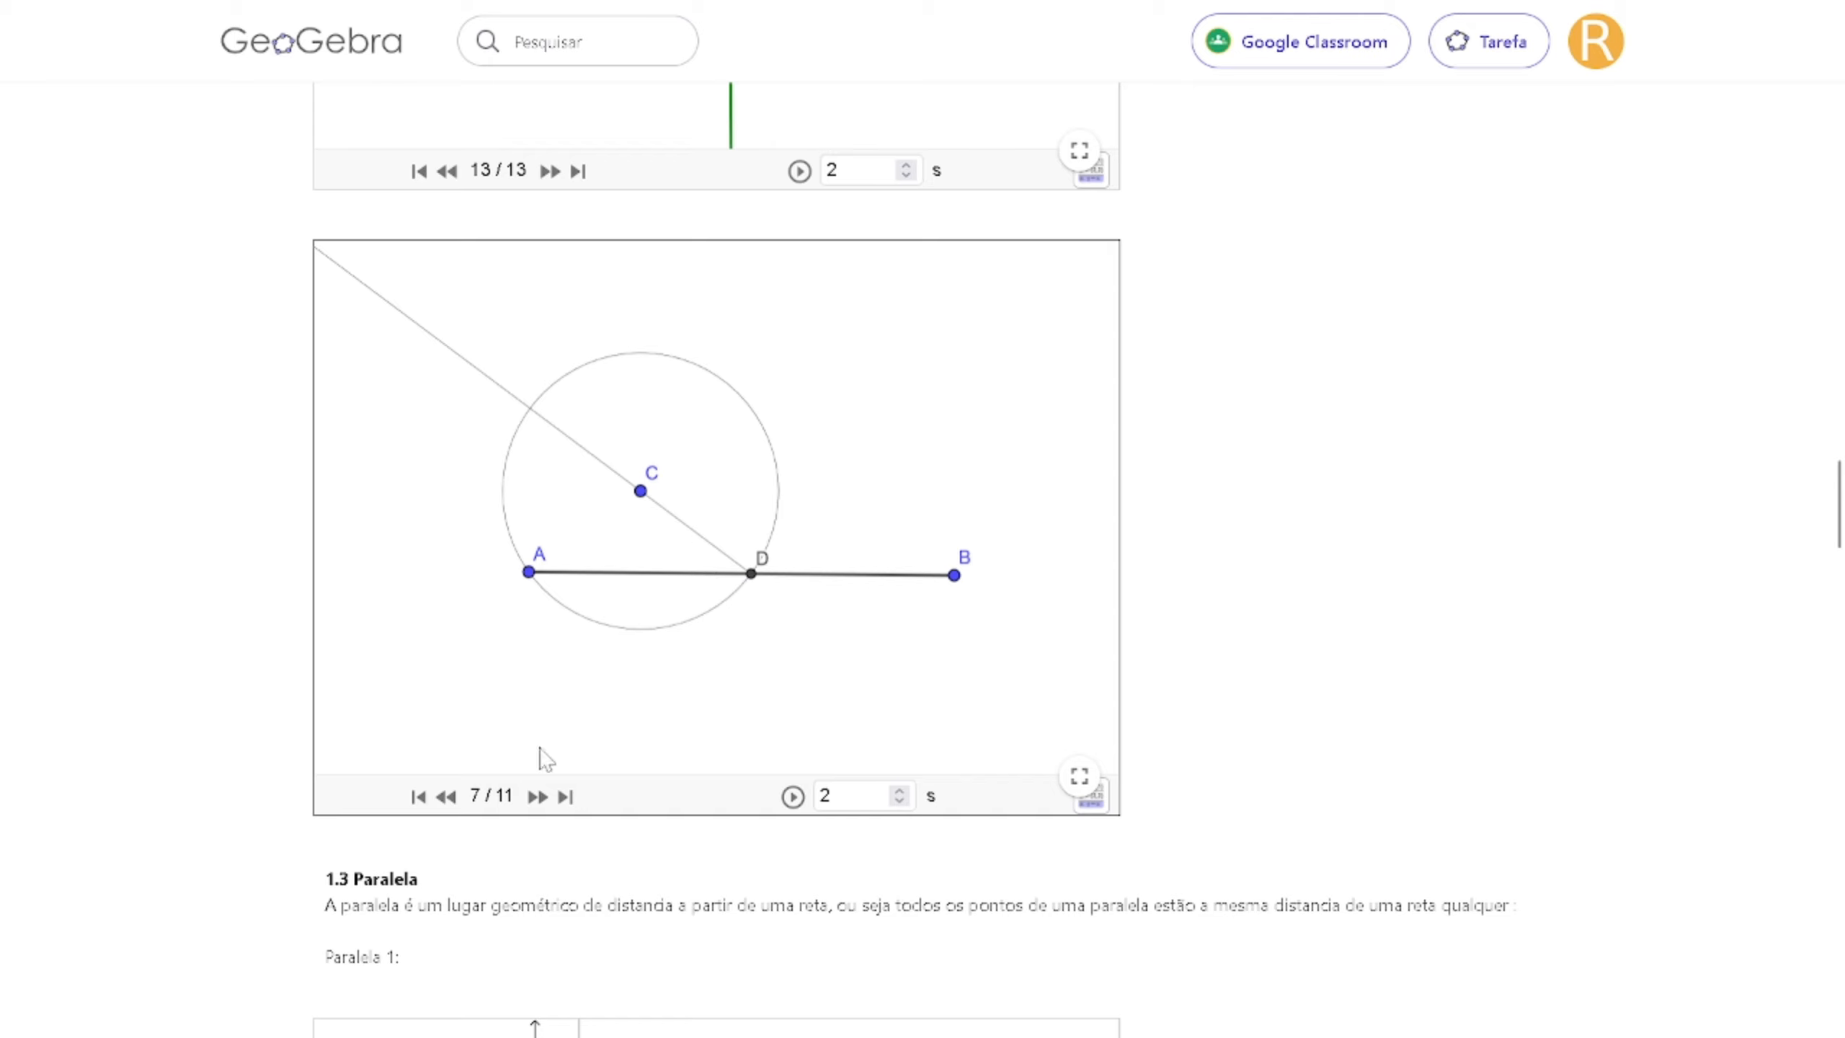
left_click(537, 798)
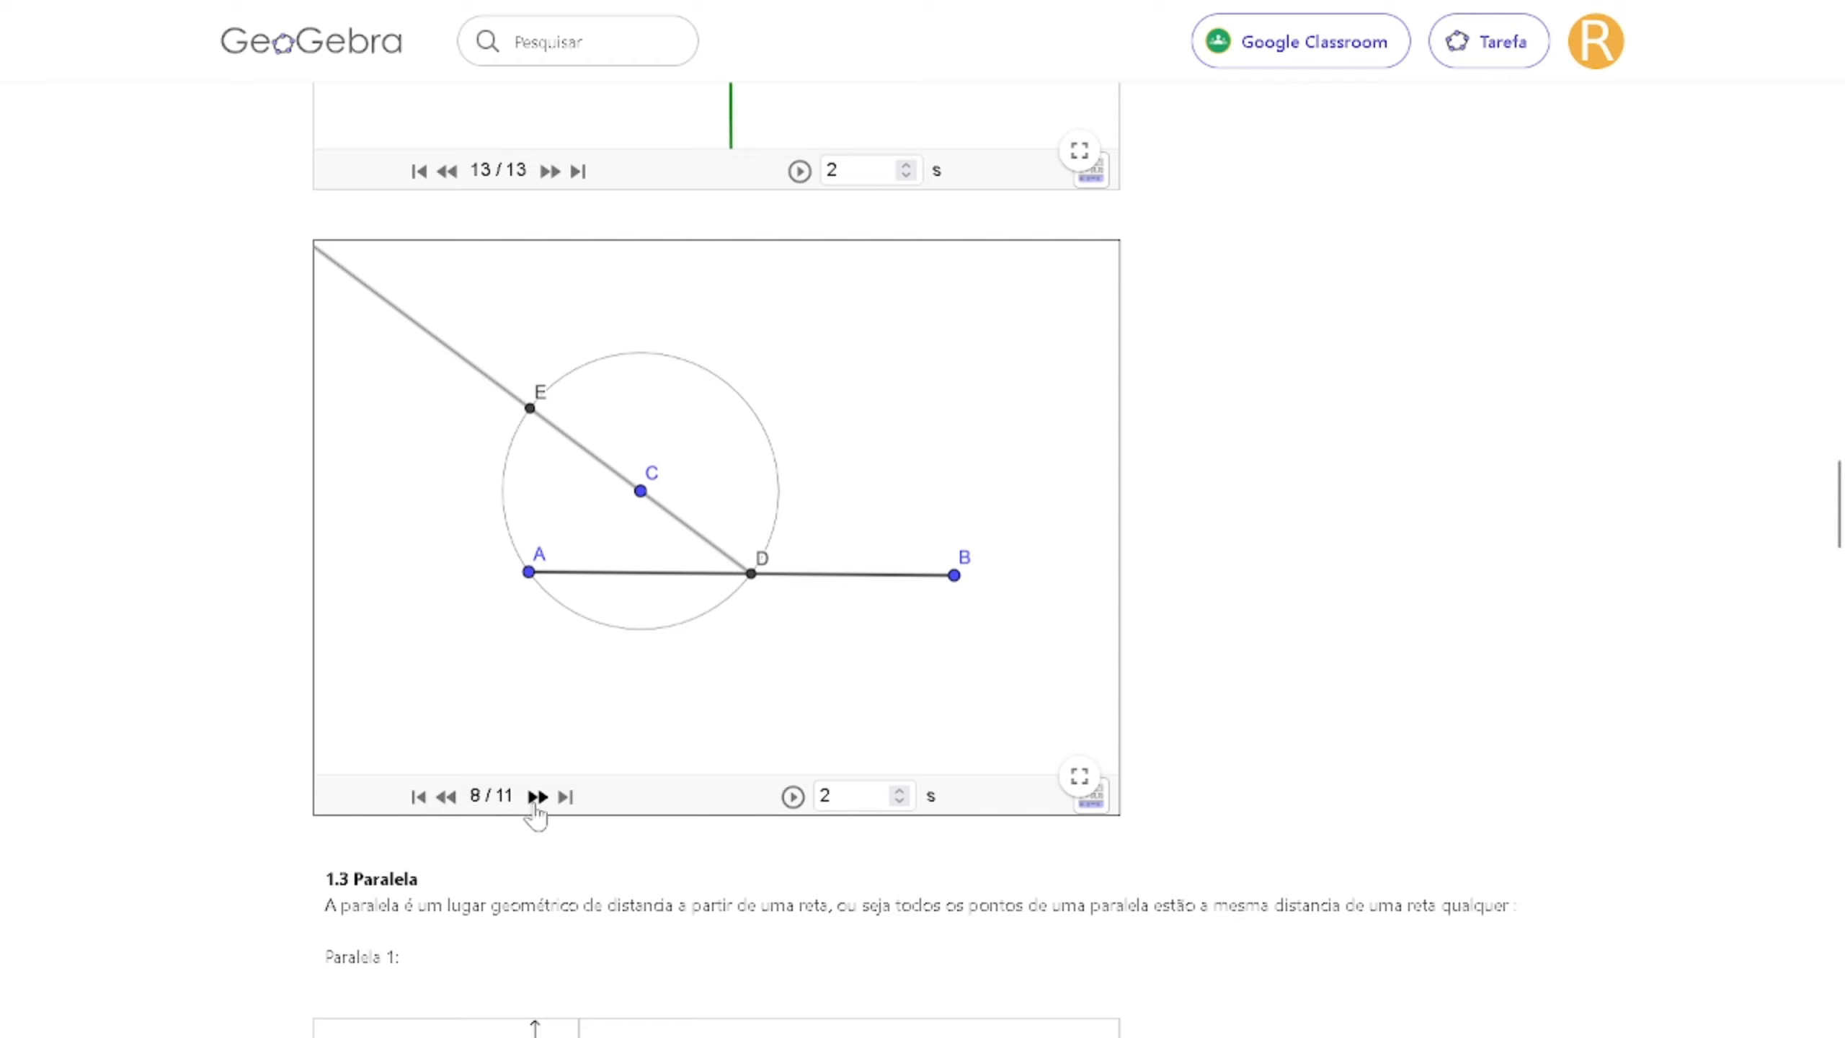
left_click(538, 797)
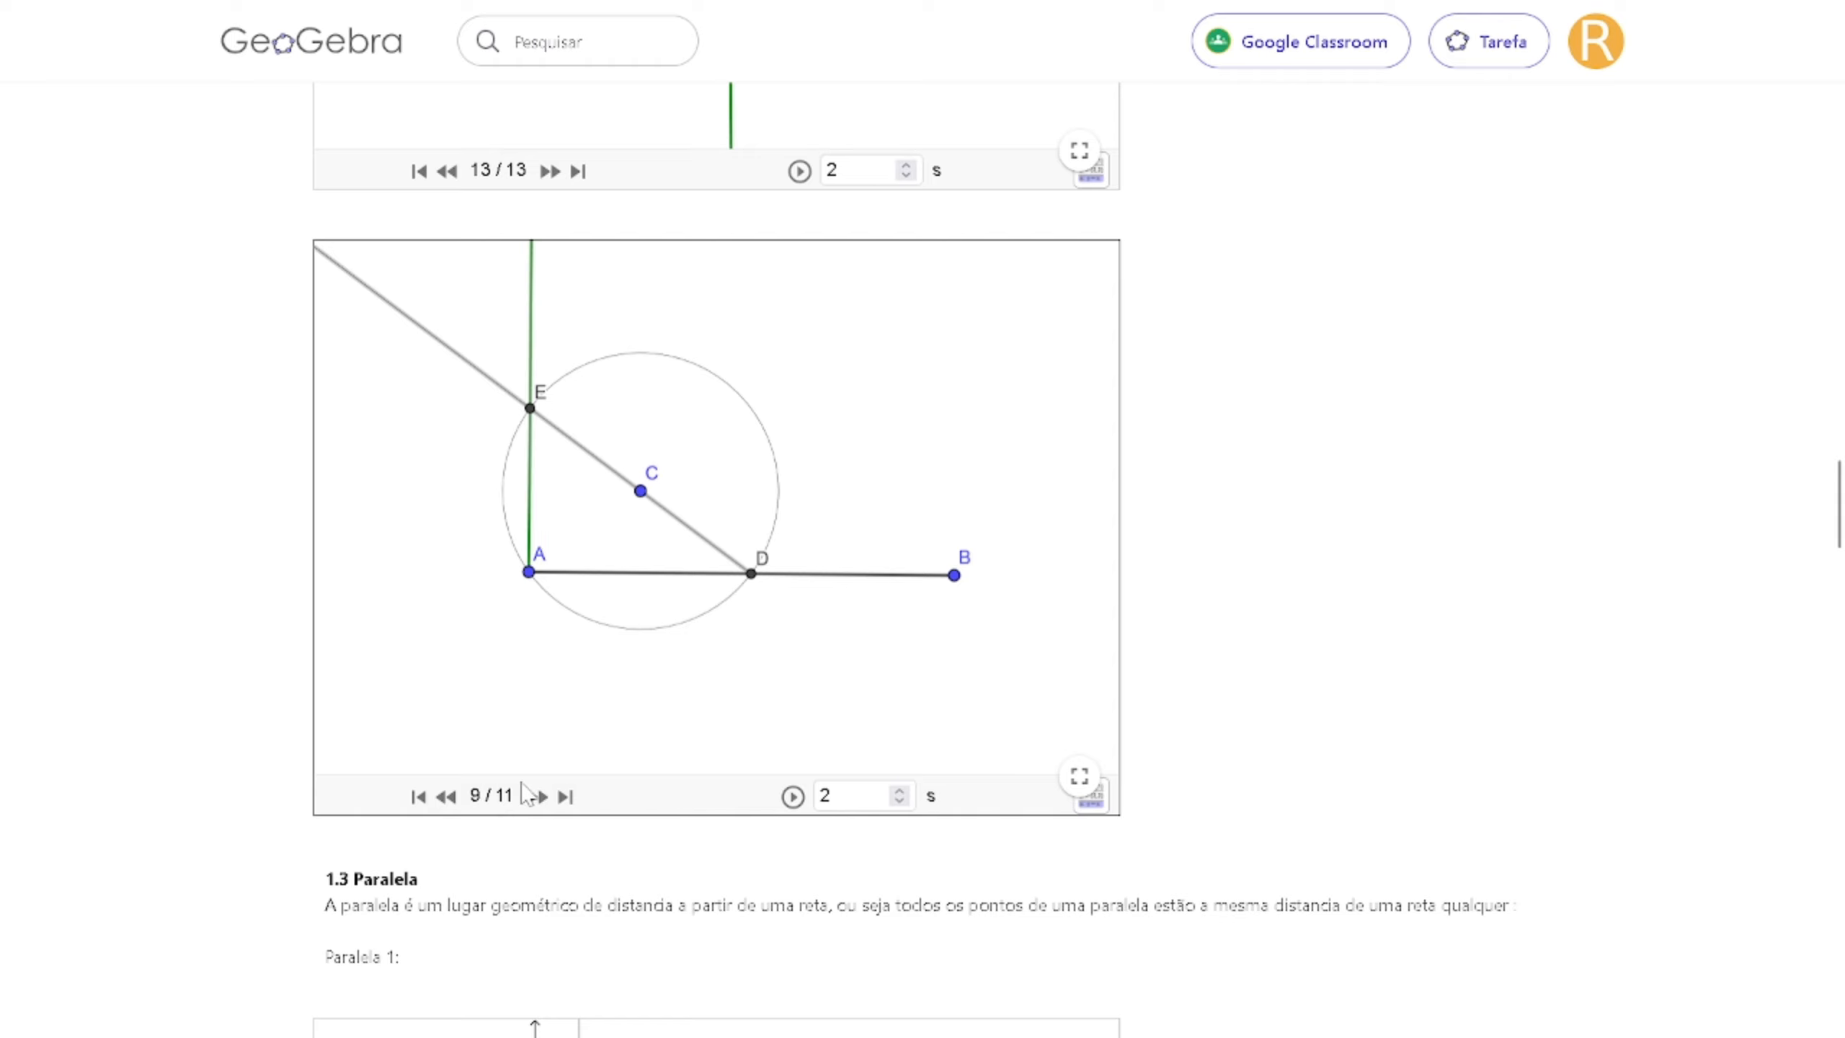
left_click(537, 797)
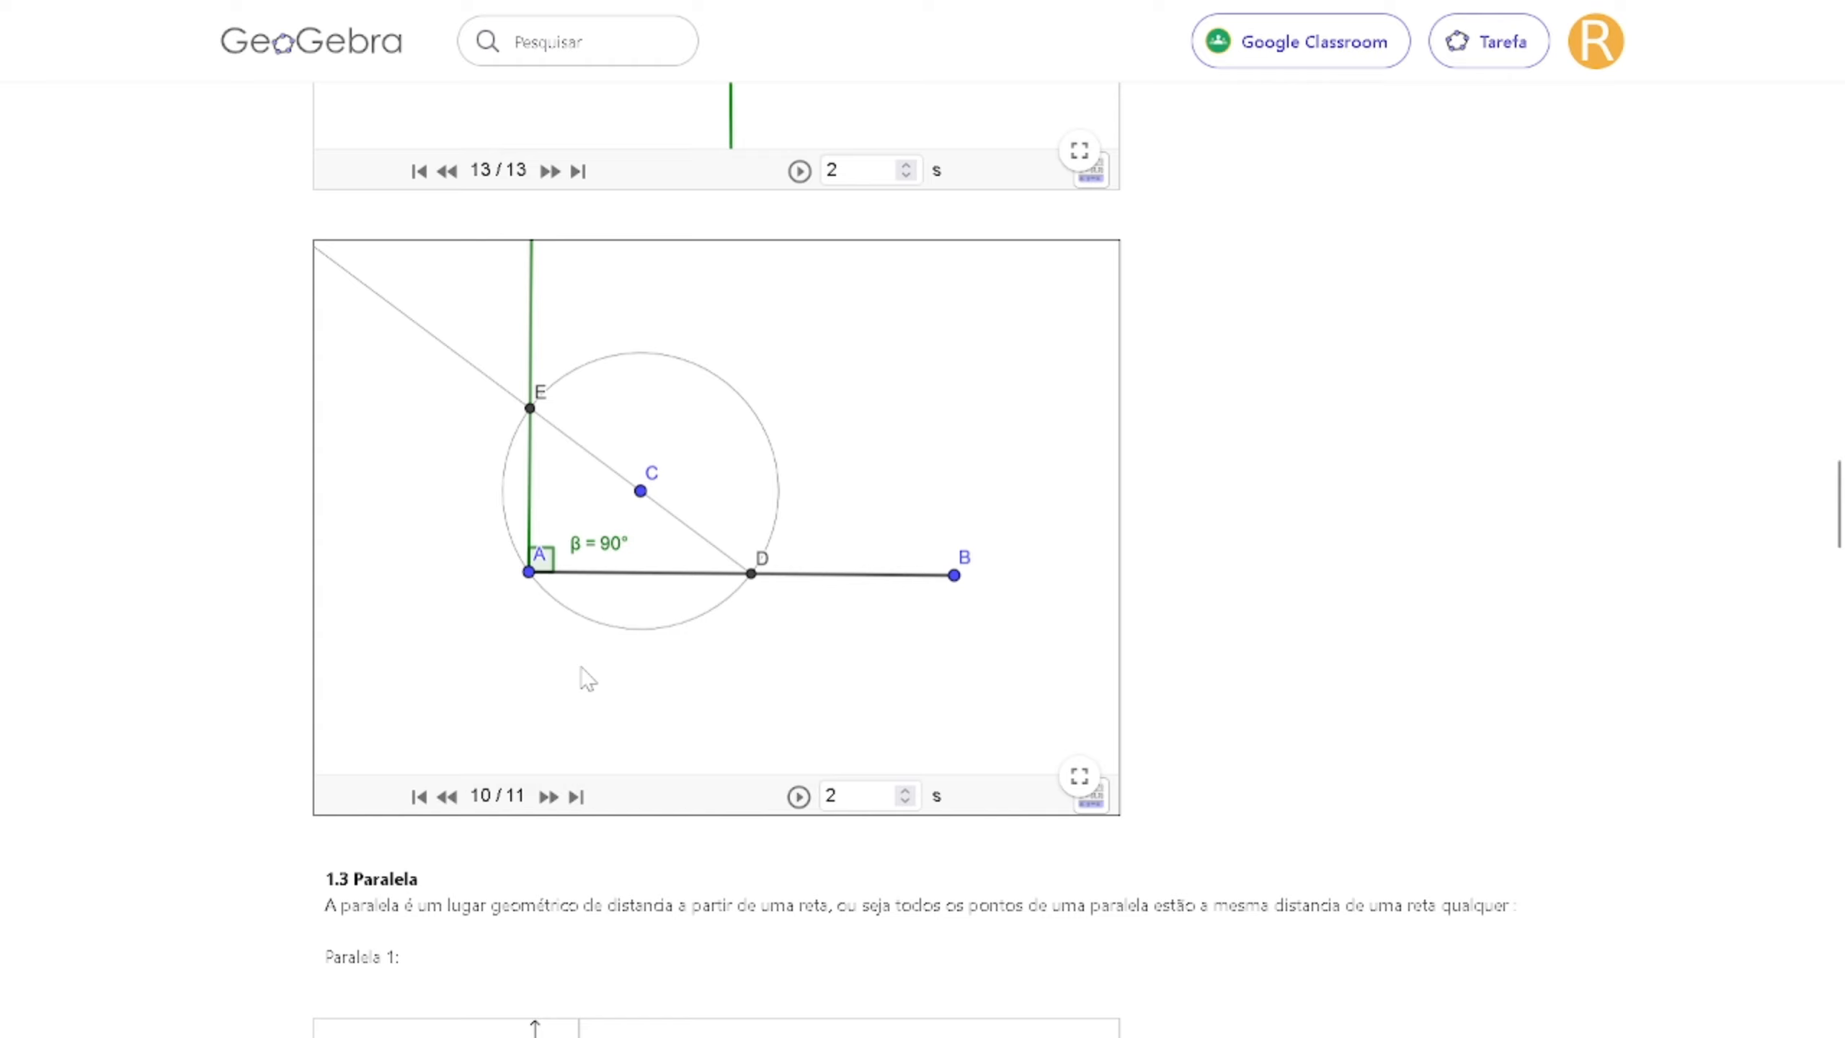
left_click(640, 493)
mouse_move(642, 507)
left_mouse_down()
mouse_move(725, 454)
mouse_move(700, 532)
mouse_move(648, 546)
mouse_move(538, 522)
mouse_move(611, 511)
mouse_move(659, 472)
mouse_move(610, 531)
mouse_move(515, 528)
mouse_move(632, 491)
mouse_move(444, 557)
mouse_move(495, 566)
mouse_move(472, 570)
mouse_move(610, 541)
mouse_move(742, 457)
mouse_move(787, 494)
mouse_move(798, 541)
mouse_move(808, 523)
mouse_move(618, 536)
mouse_move(682, 537)
mouse_move(605, 470)
mouse_move(731, 509)
mouse_move(638, 490)
mouse_move(631, 471)
mouse_move(637, 489)
left_mouse_up()
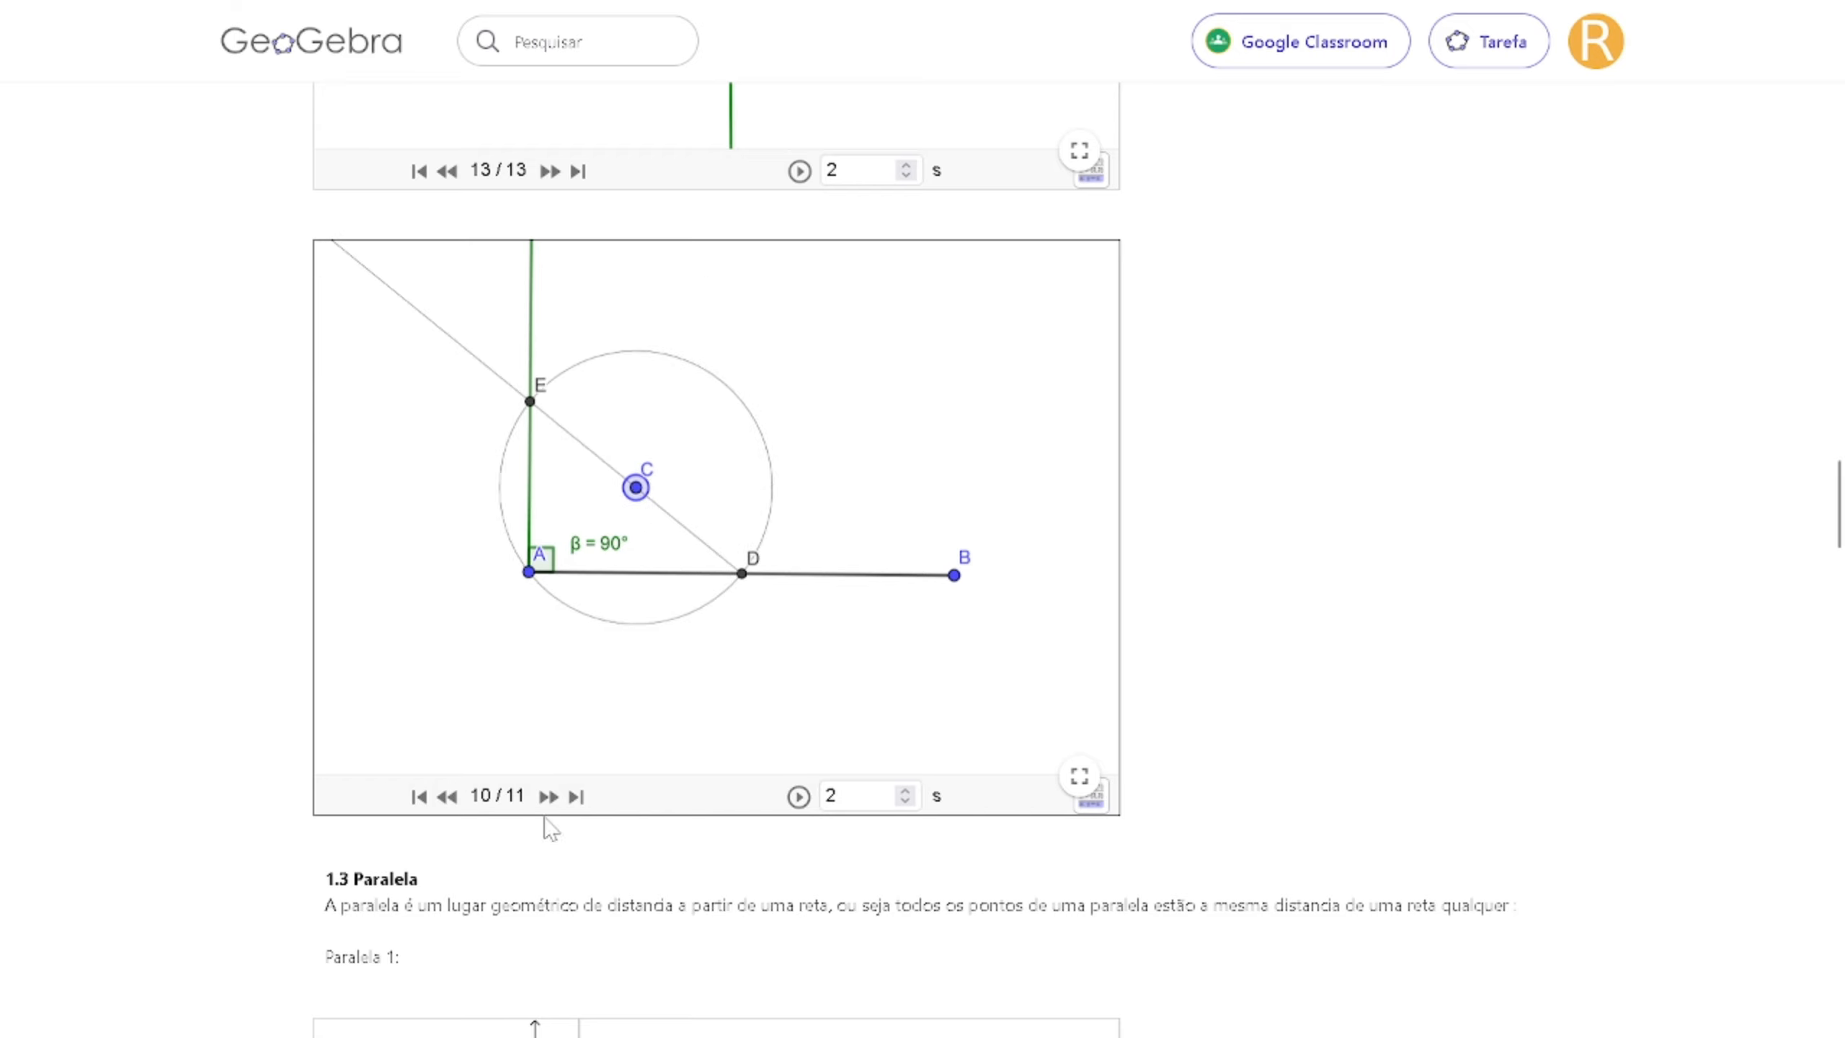
Replay the endpoint perpendicular construction backward to its early steps and forward again, stopping at step 10 of 11.
left_click(446, 797)
left_click(446, 797)
left_click(446, 796)
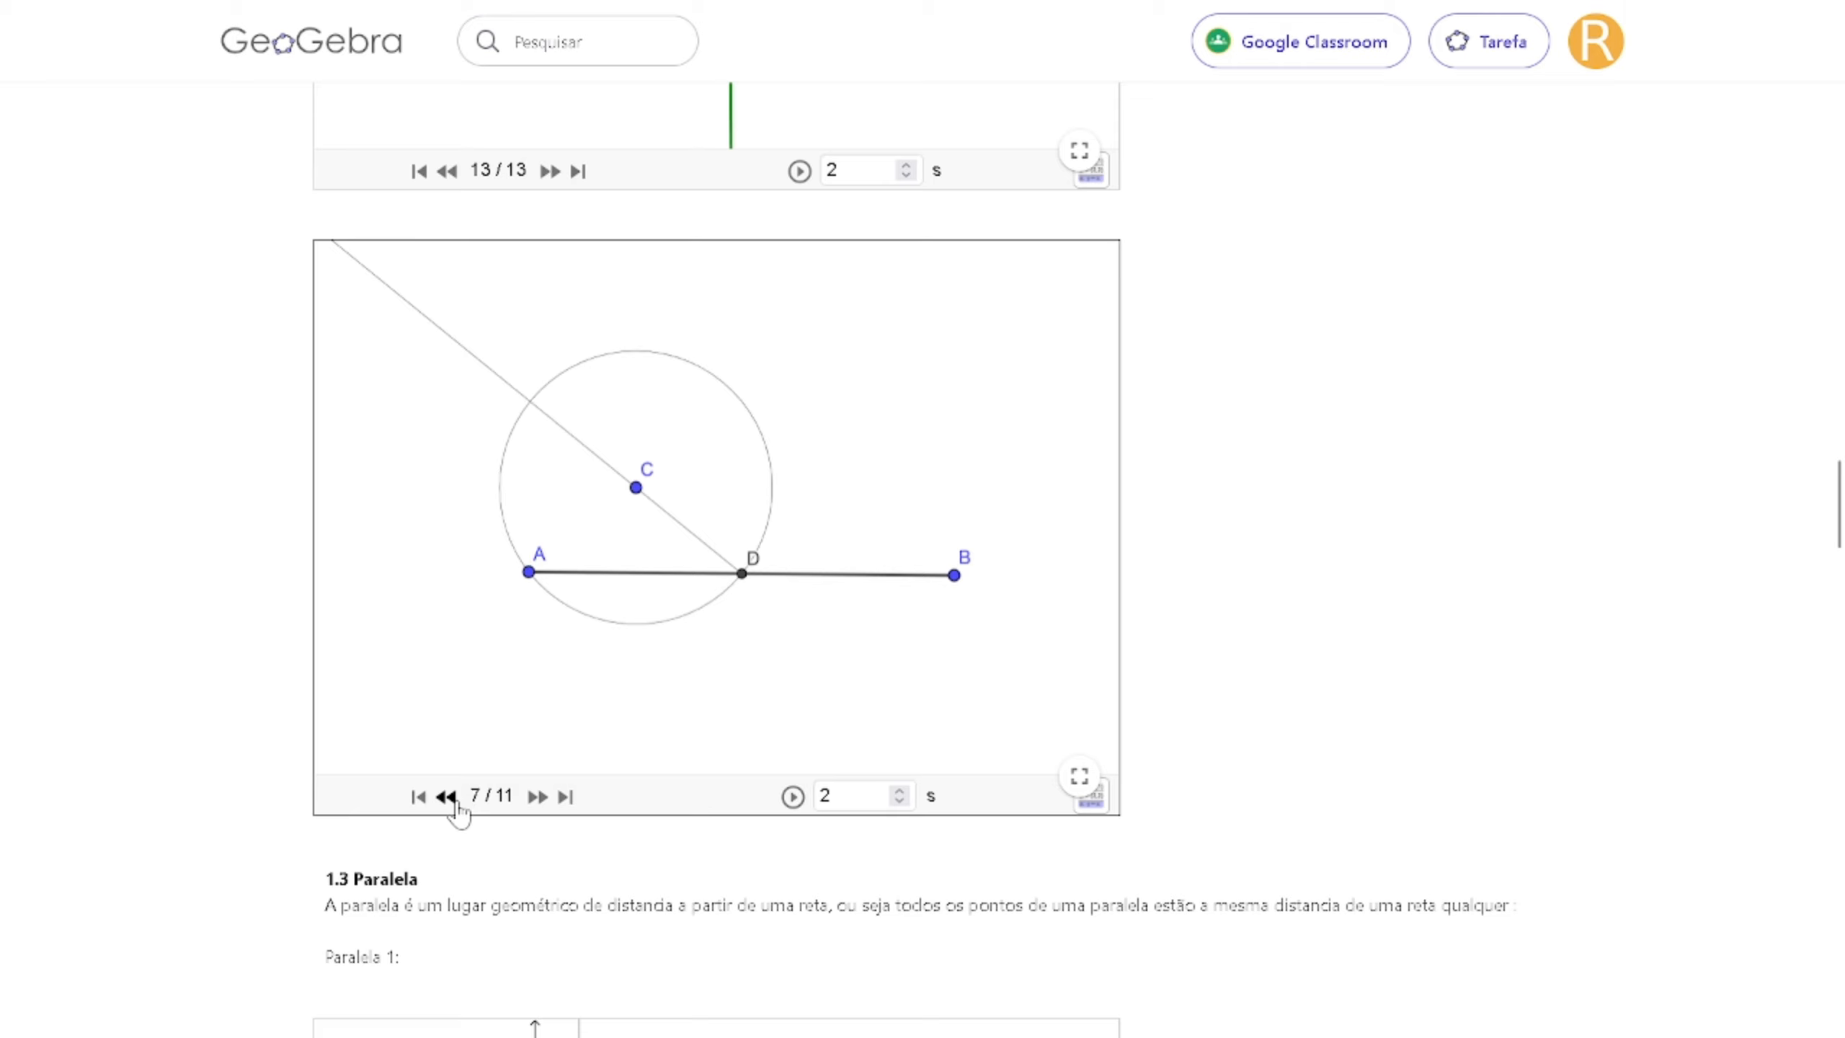
left_click(446, 797)
left_click(446, 797)
left_click(446, 796)
left_click(446, 796)
left_click(539, 798)
left_click(539, 797)
left_click(539, 798)
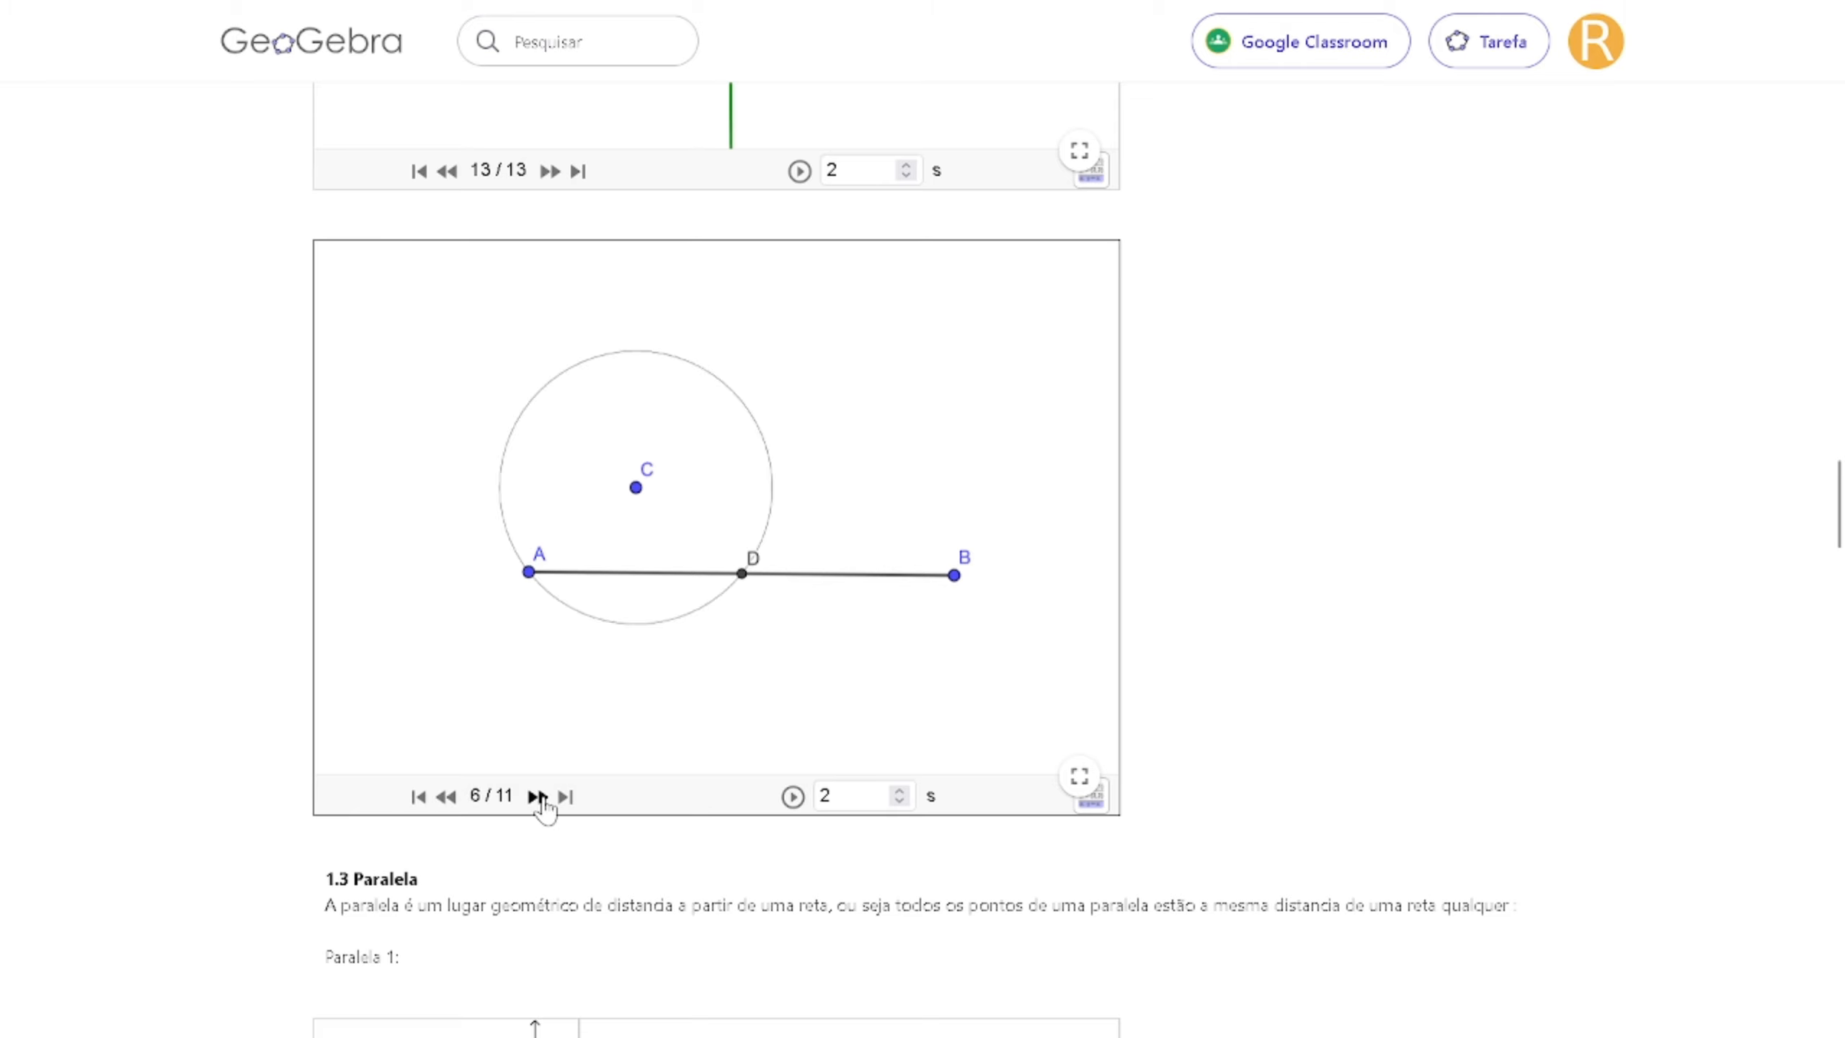
left_click(539, 797)
left_click(539, 797)
left_click(539, 797)
left_click(539, 797)
left_click(539, 797)
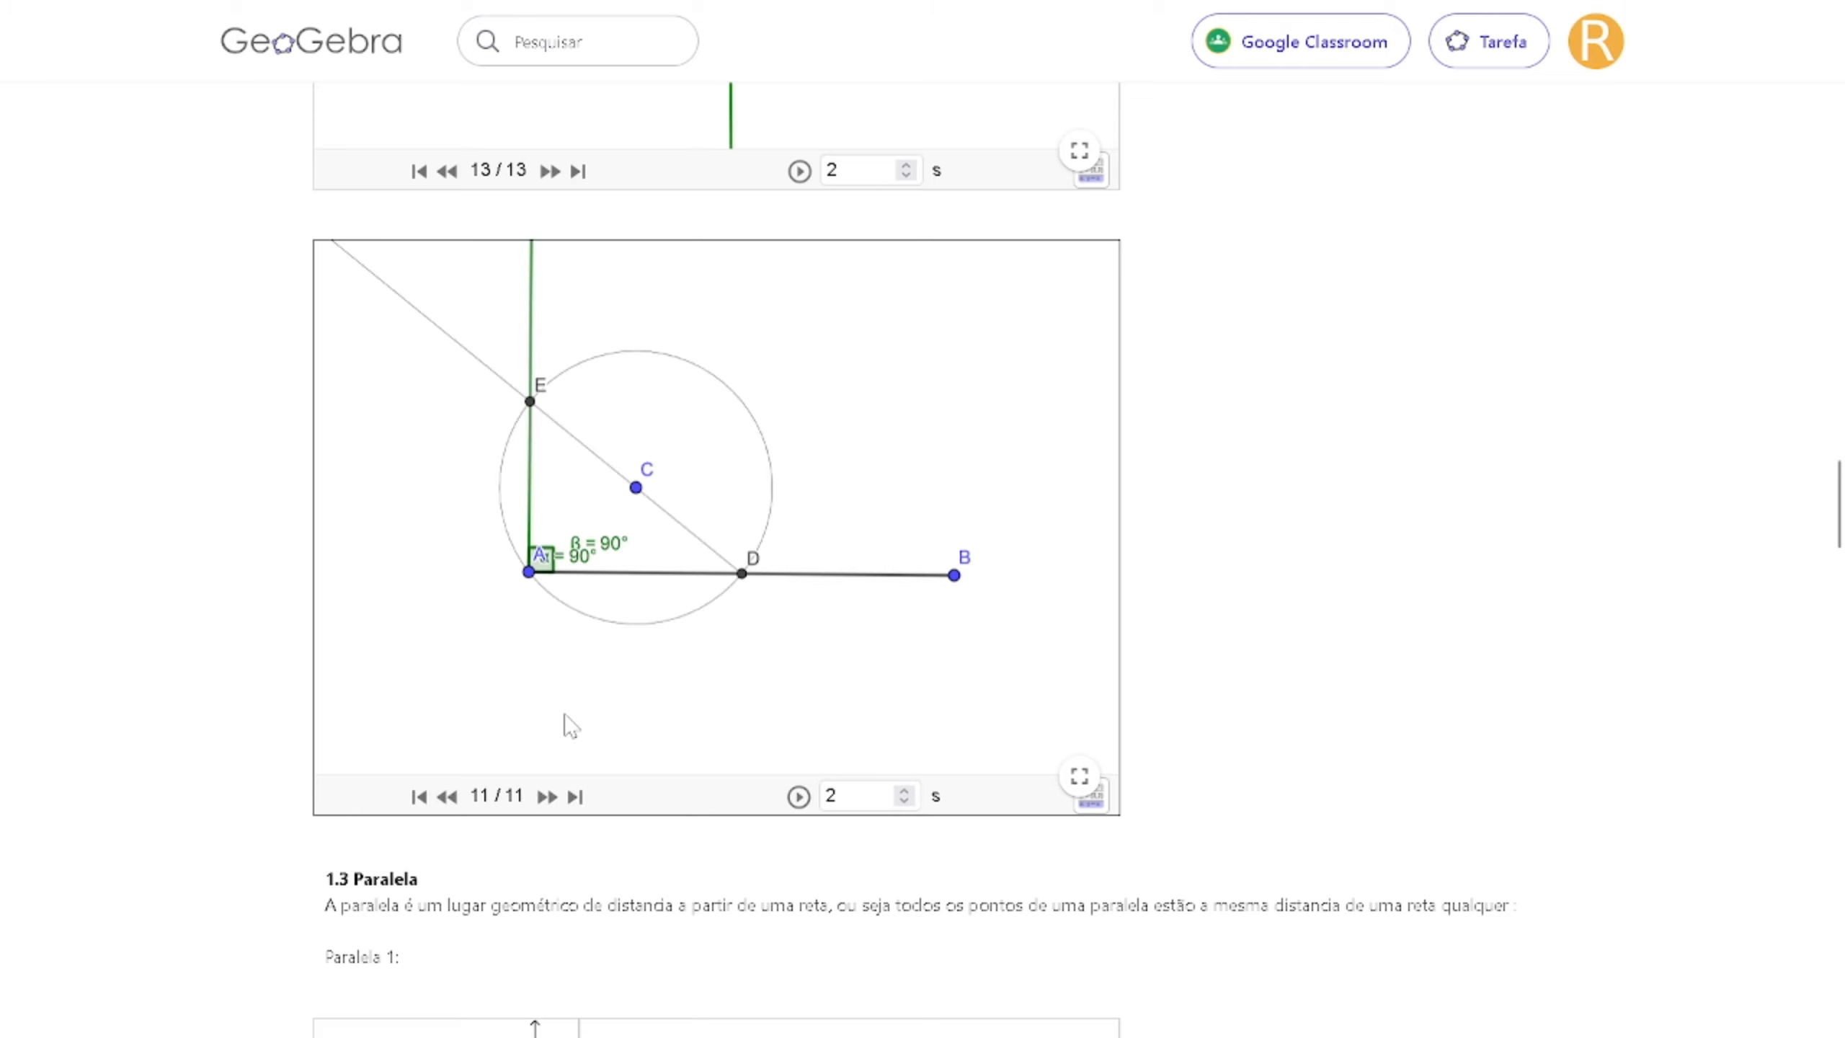
left_click(446, 796)
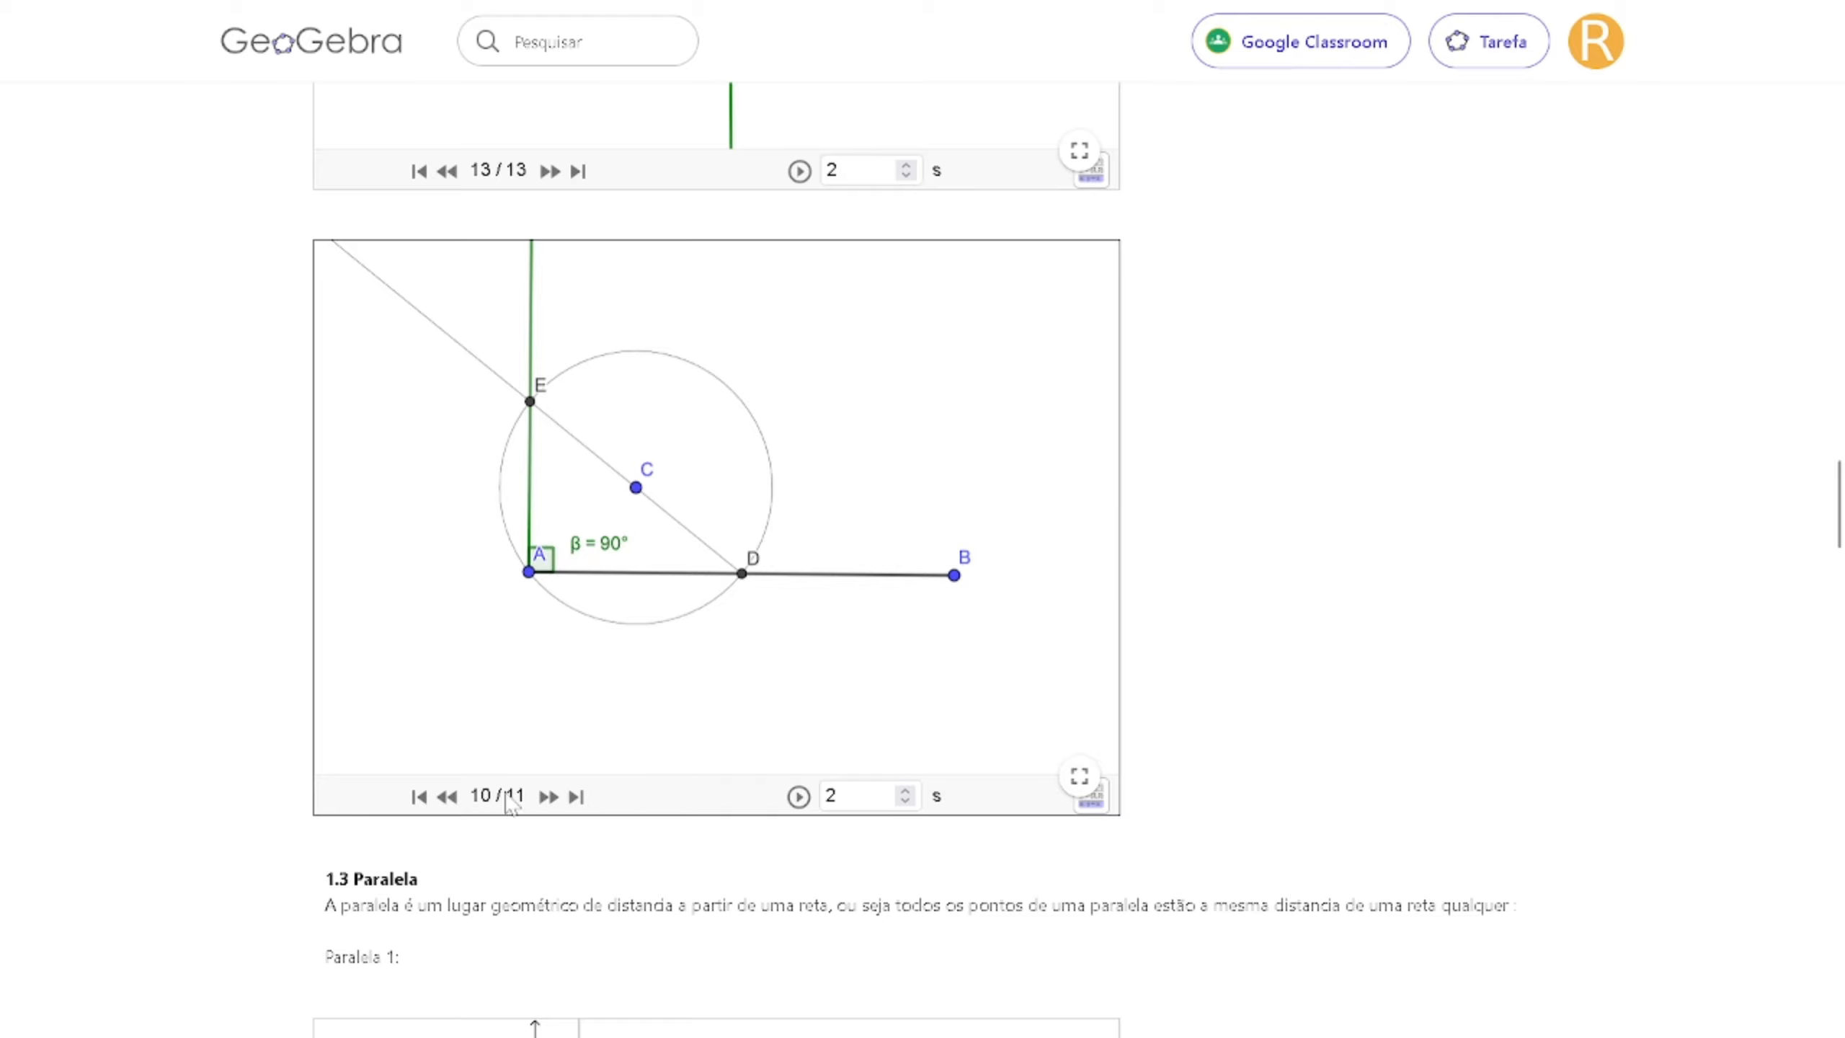
Go to section 1.3 Paralela and slide point F down and up along the perpendicular, leaving it about 2.92 from B.
scroll(1141, 531, "up", 10)
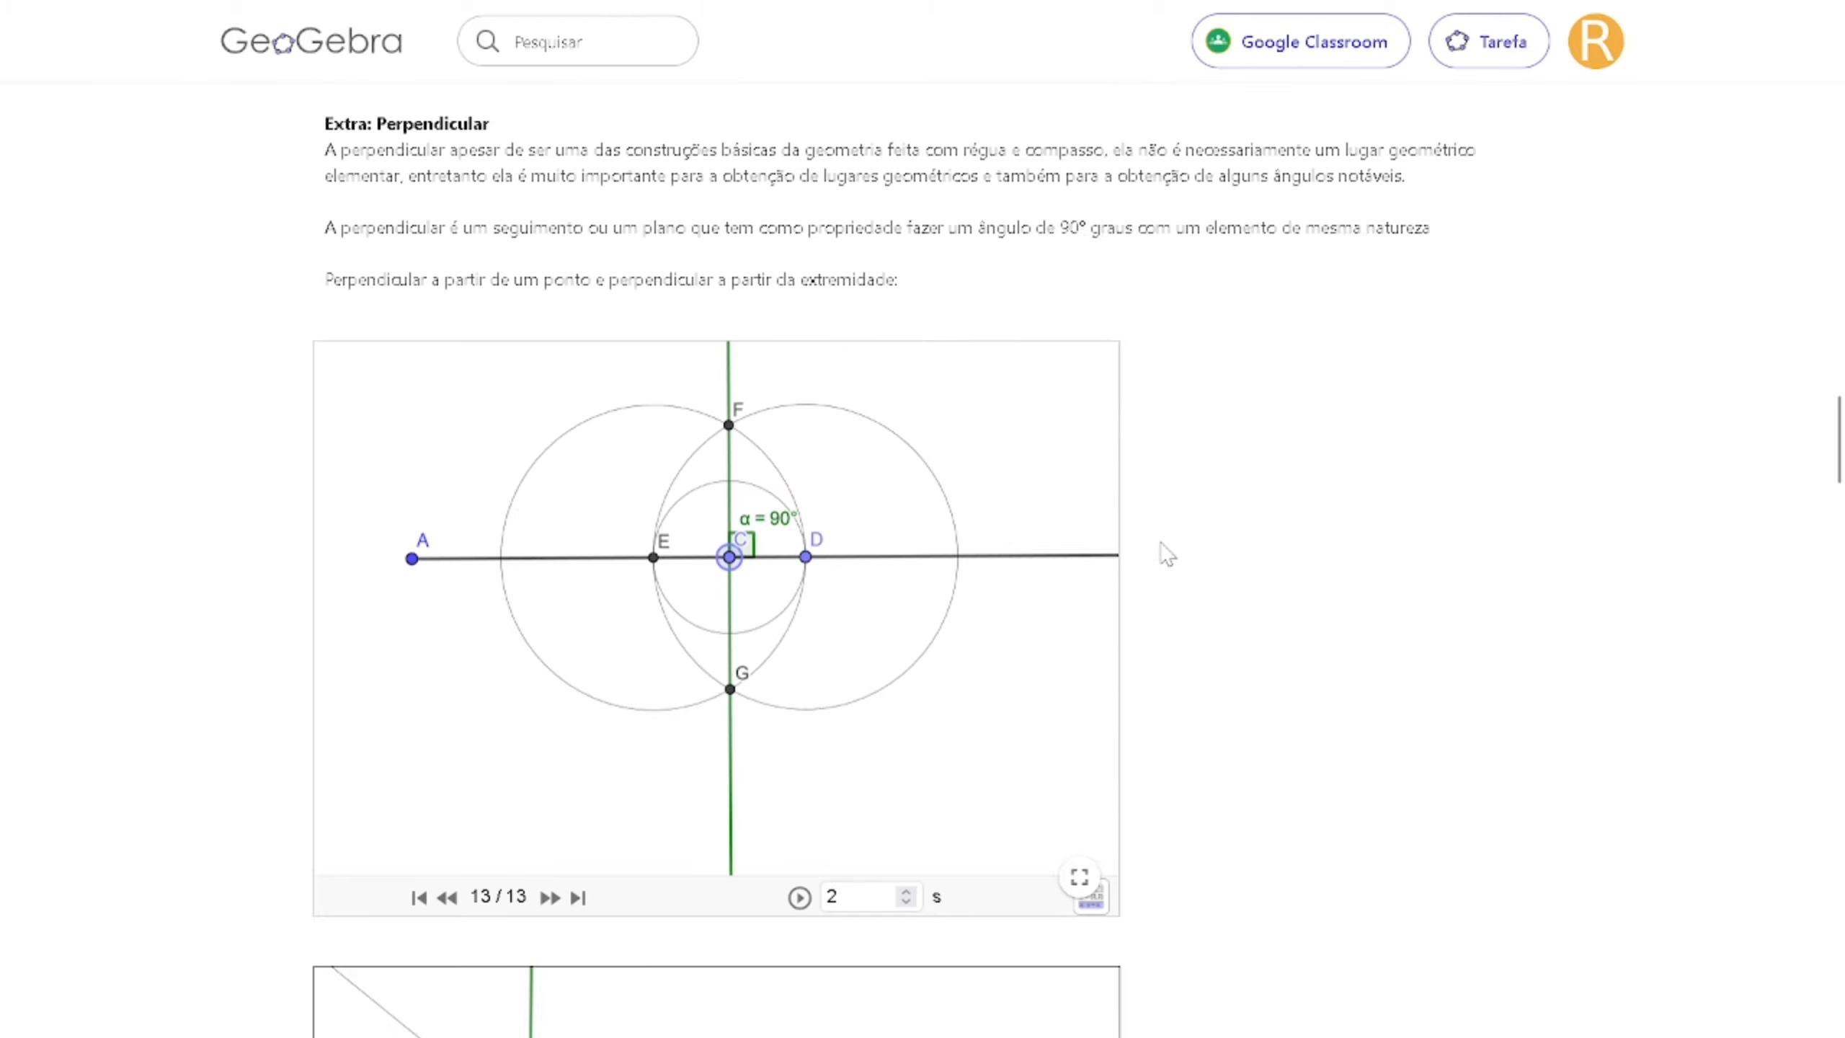
scroll(1167, 554, "down", 9)
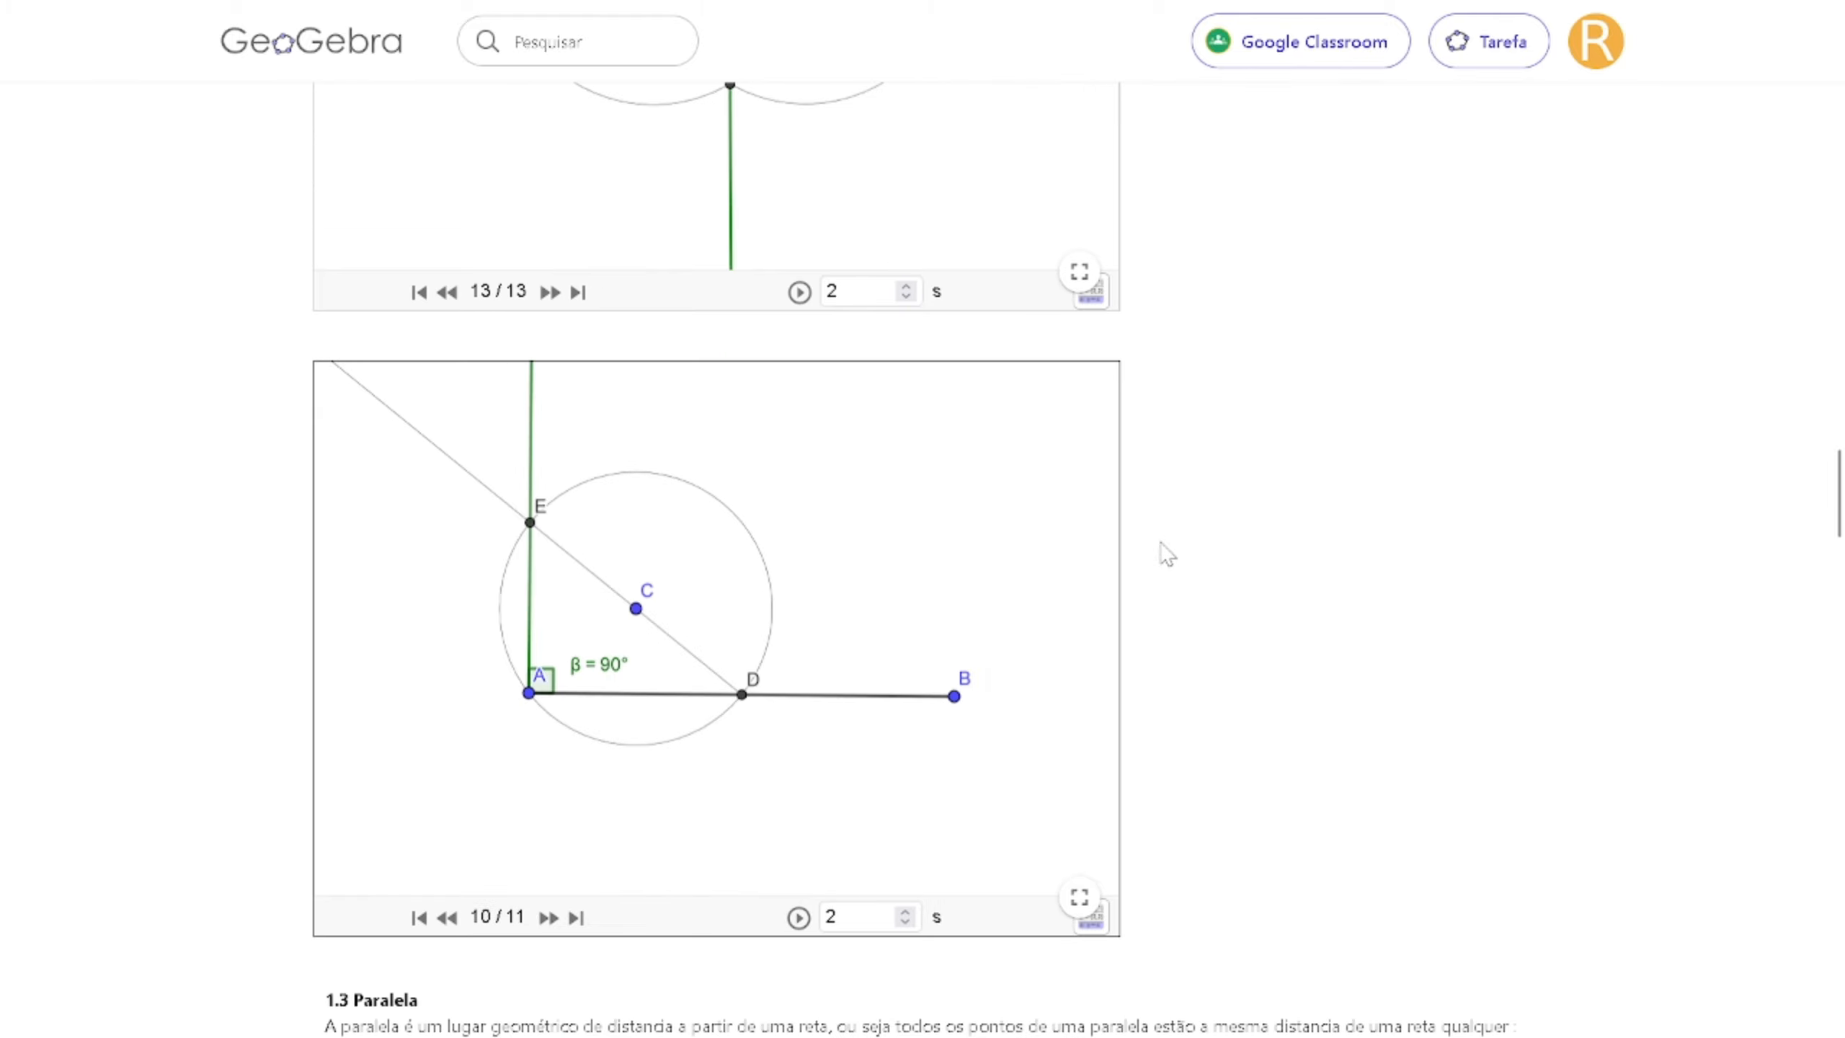
scroll(1167, 554, "down", 8)
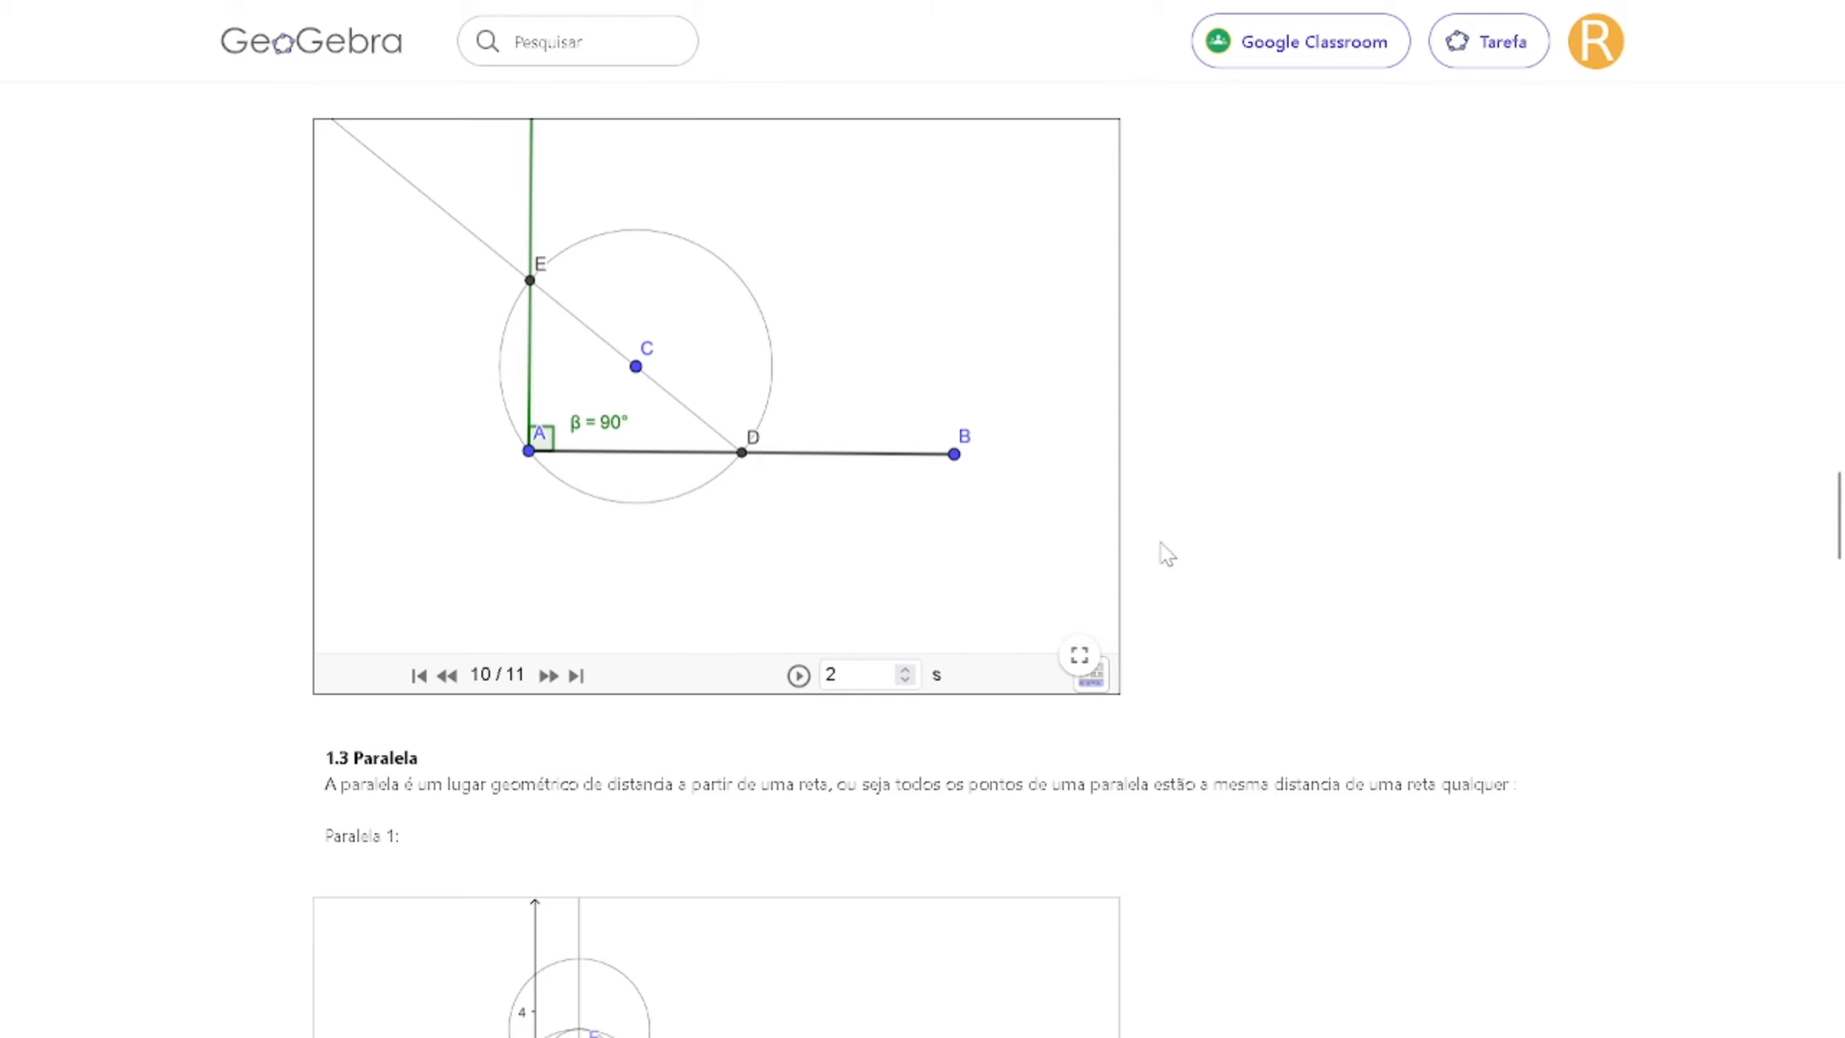
scroll(1167, 554, "down", 3)
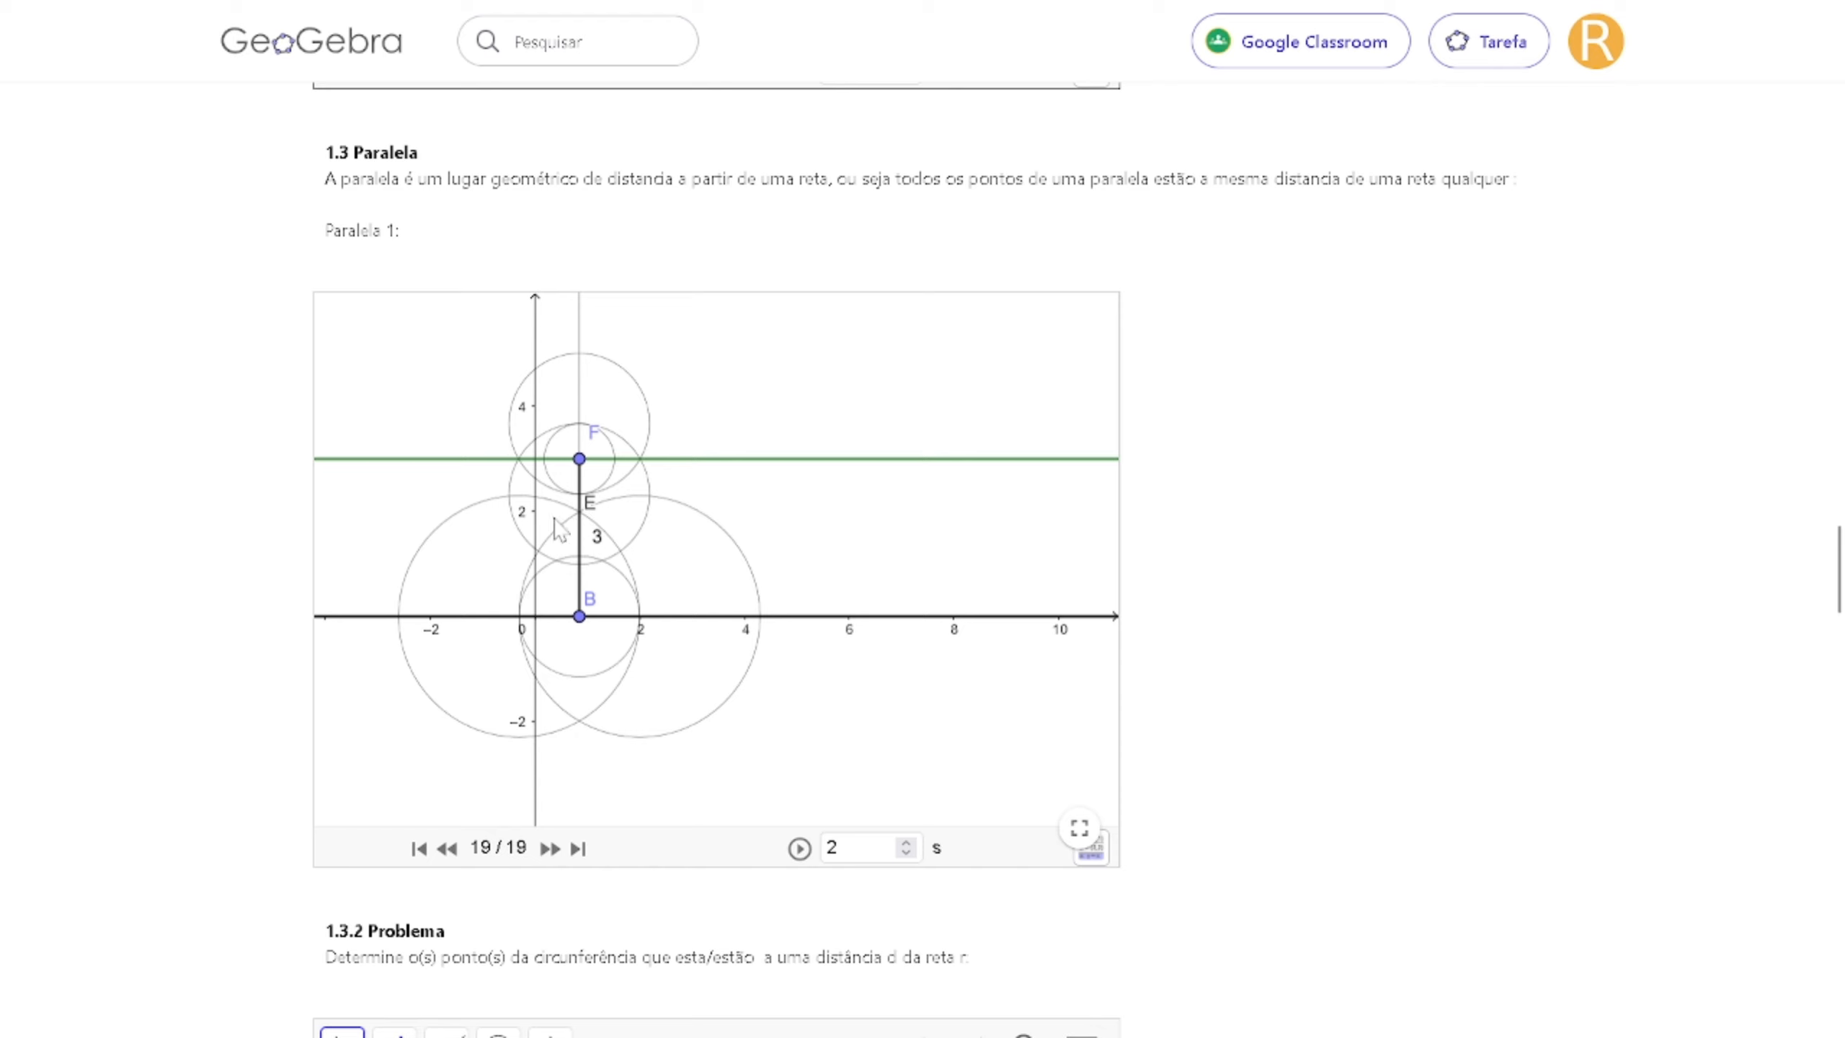
left_click(405, 467)
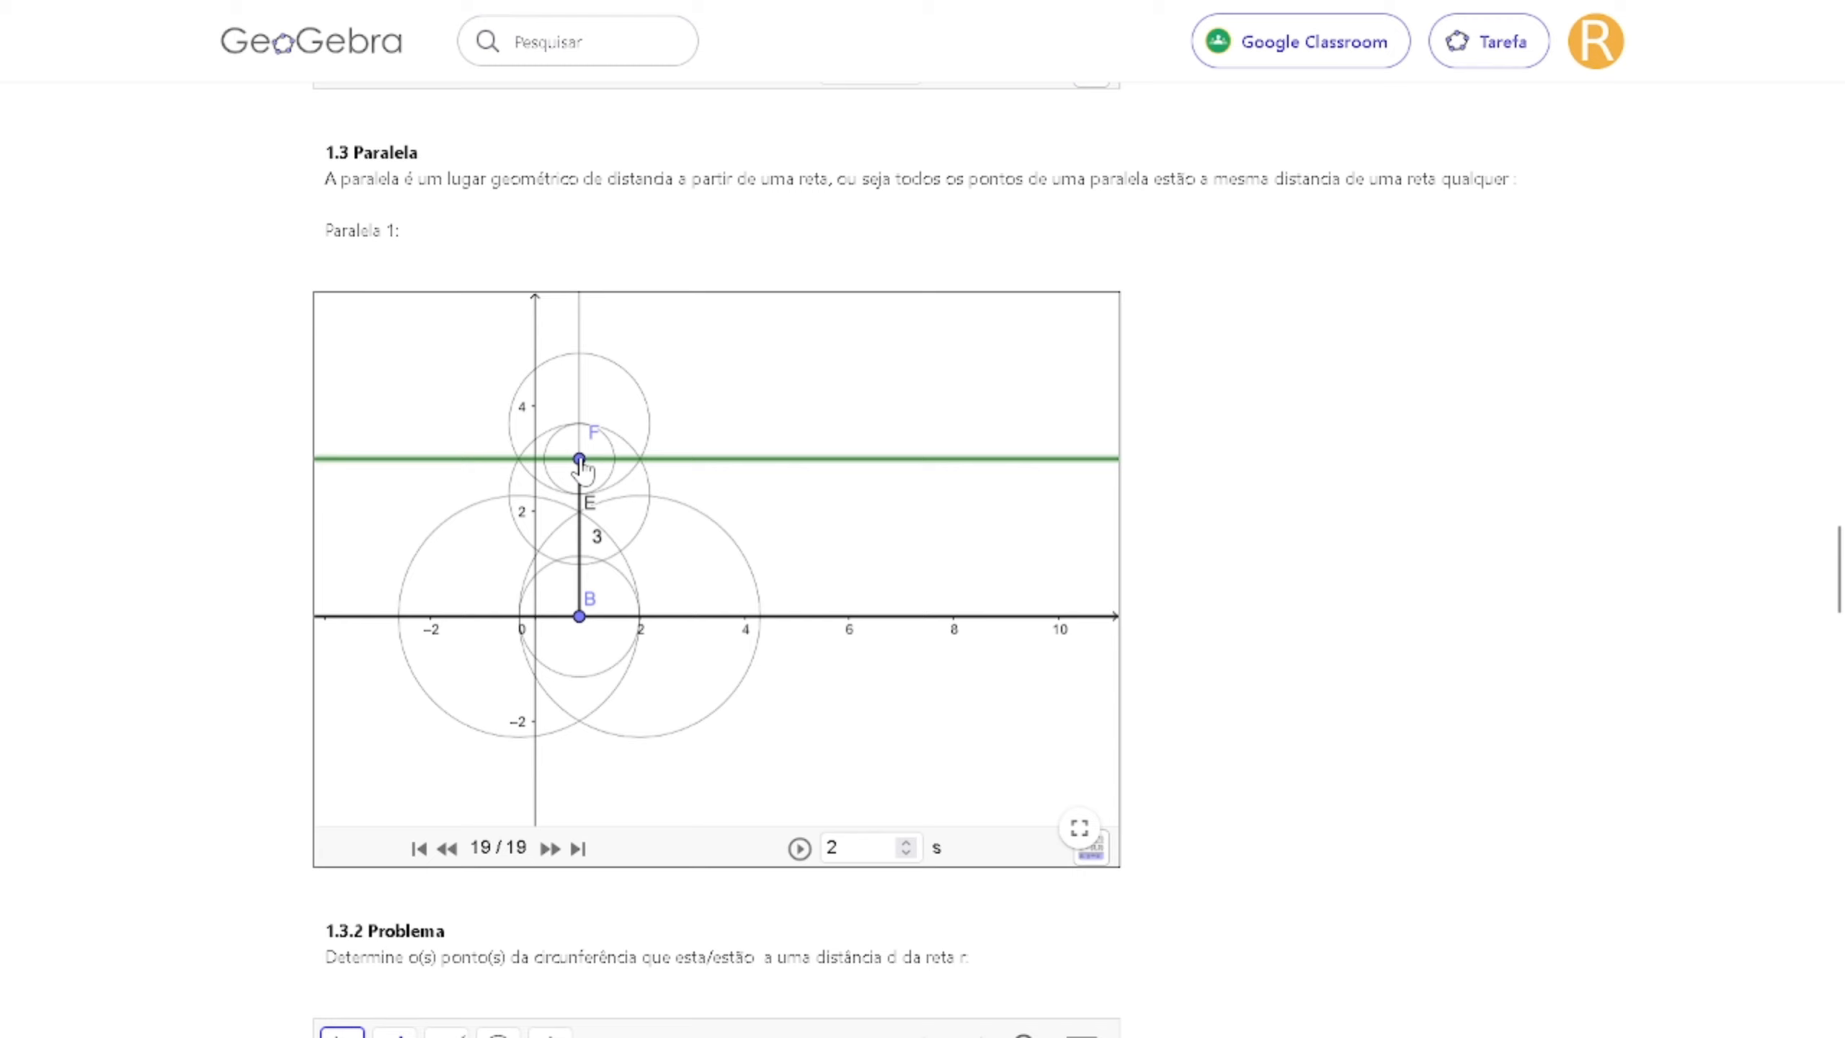
left_click_drag(582, 465, 581, 520)
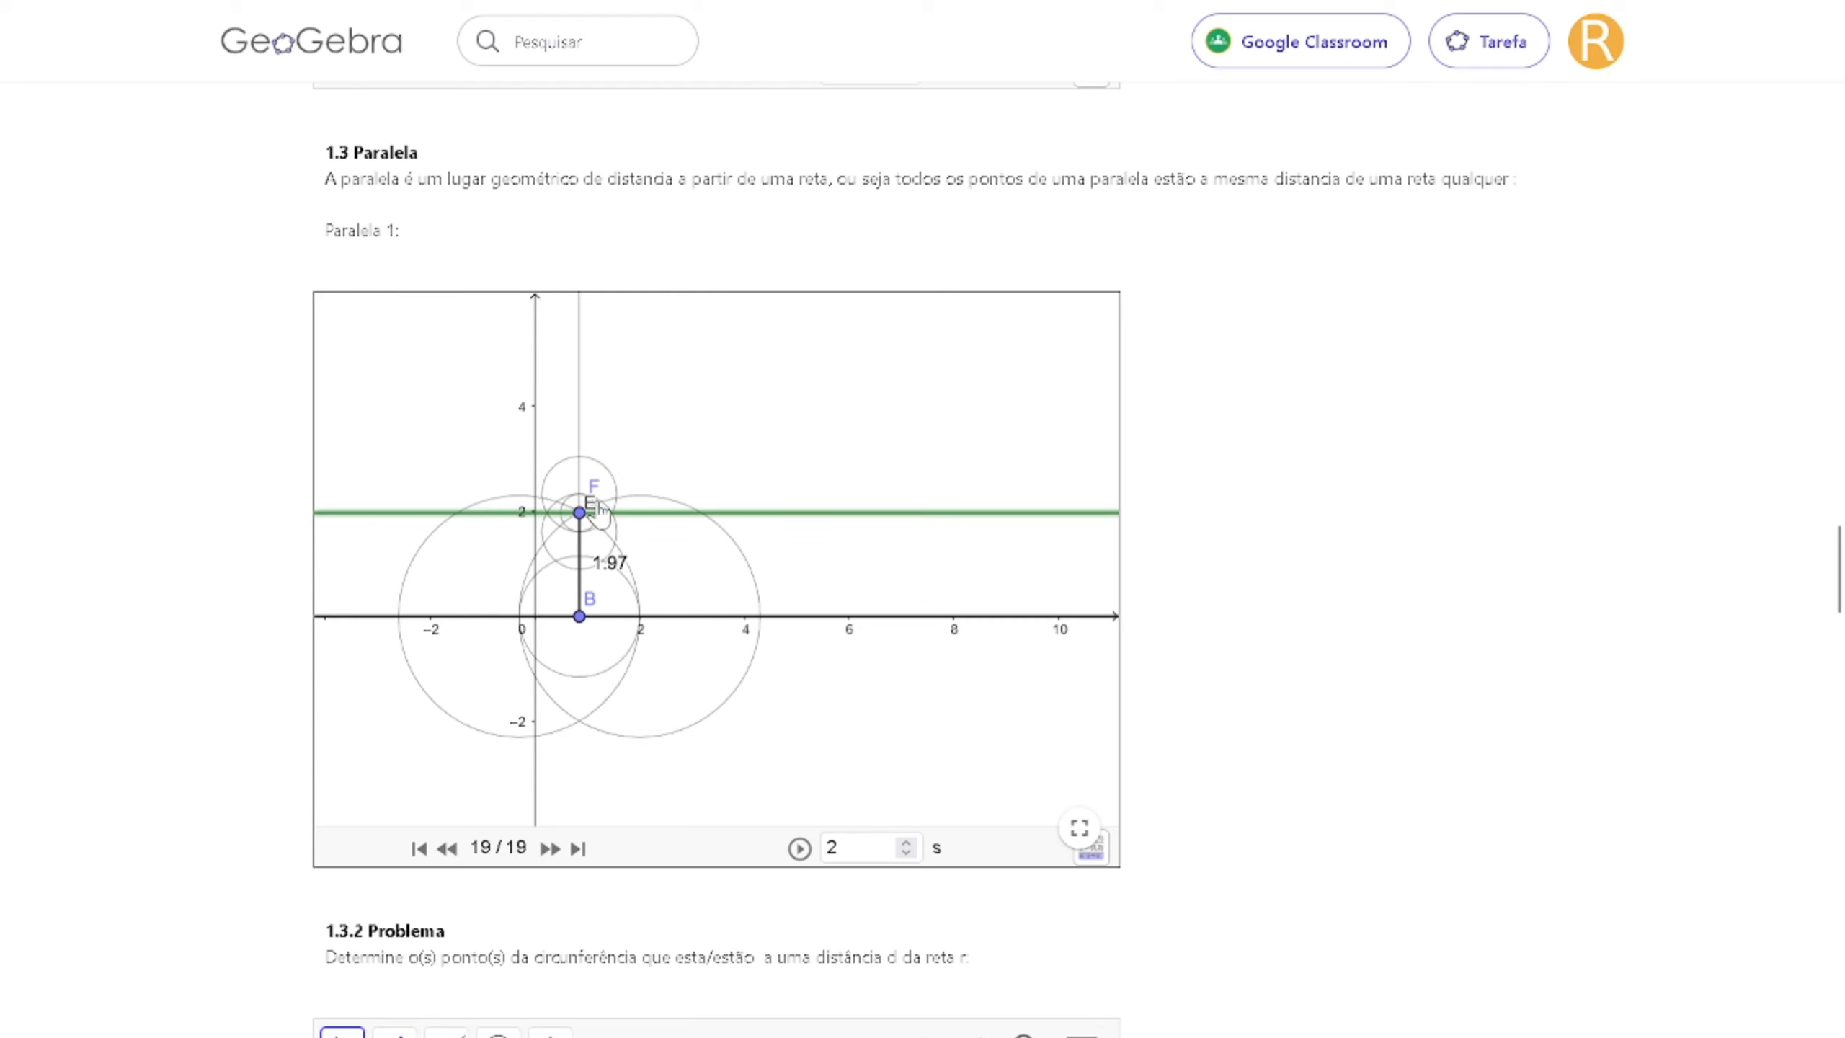
left_click_drag(585, 513, 606, 449)
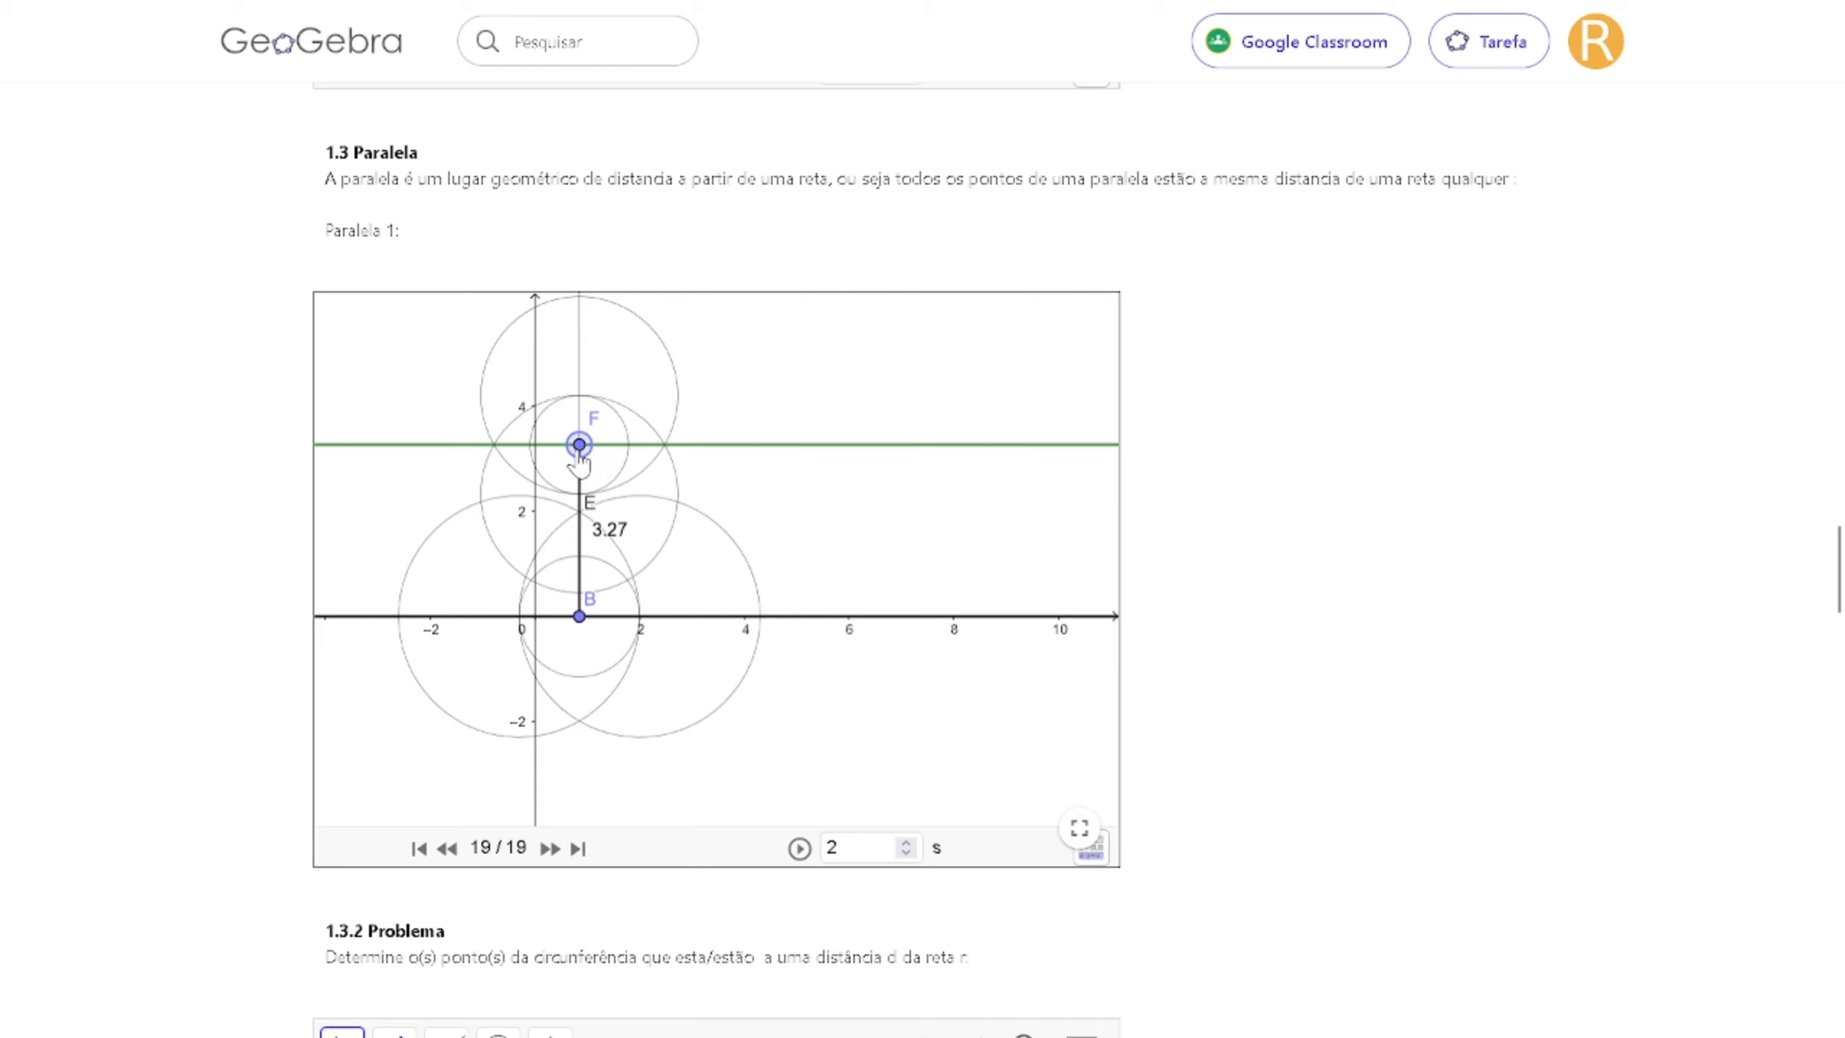
mouse_move(579, 456)
left_mouse_down()
mouse_move(580, 501)
mouse_move(588, 443)
mouse_move(594, 480)
left_mouse_up()
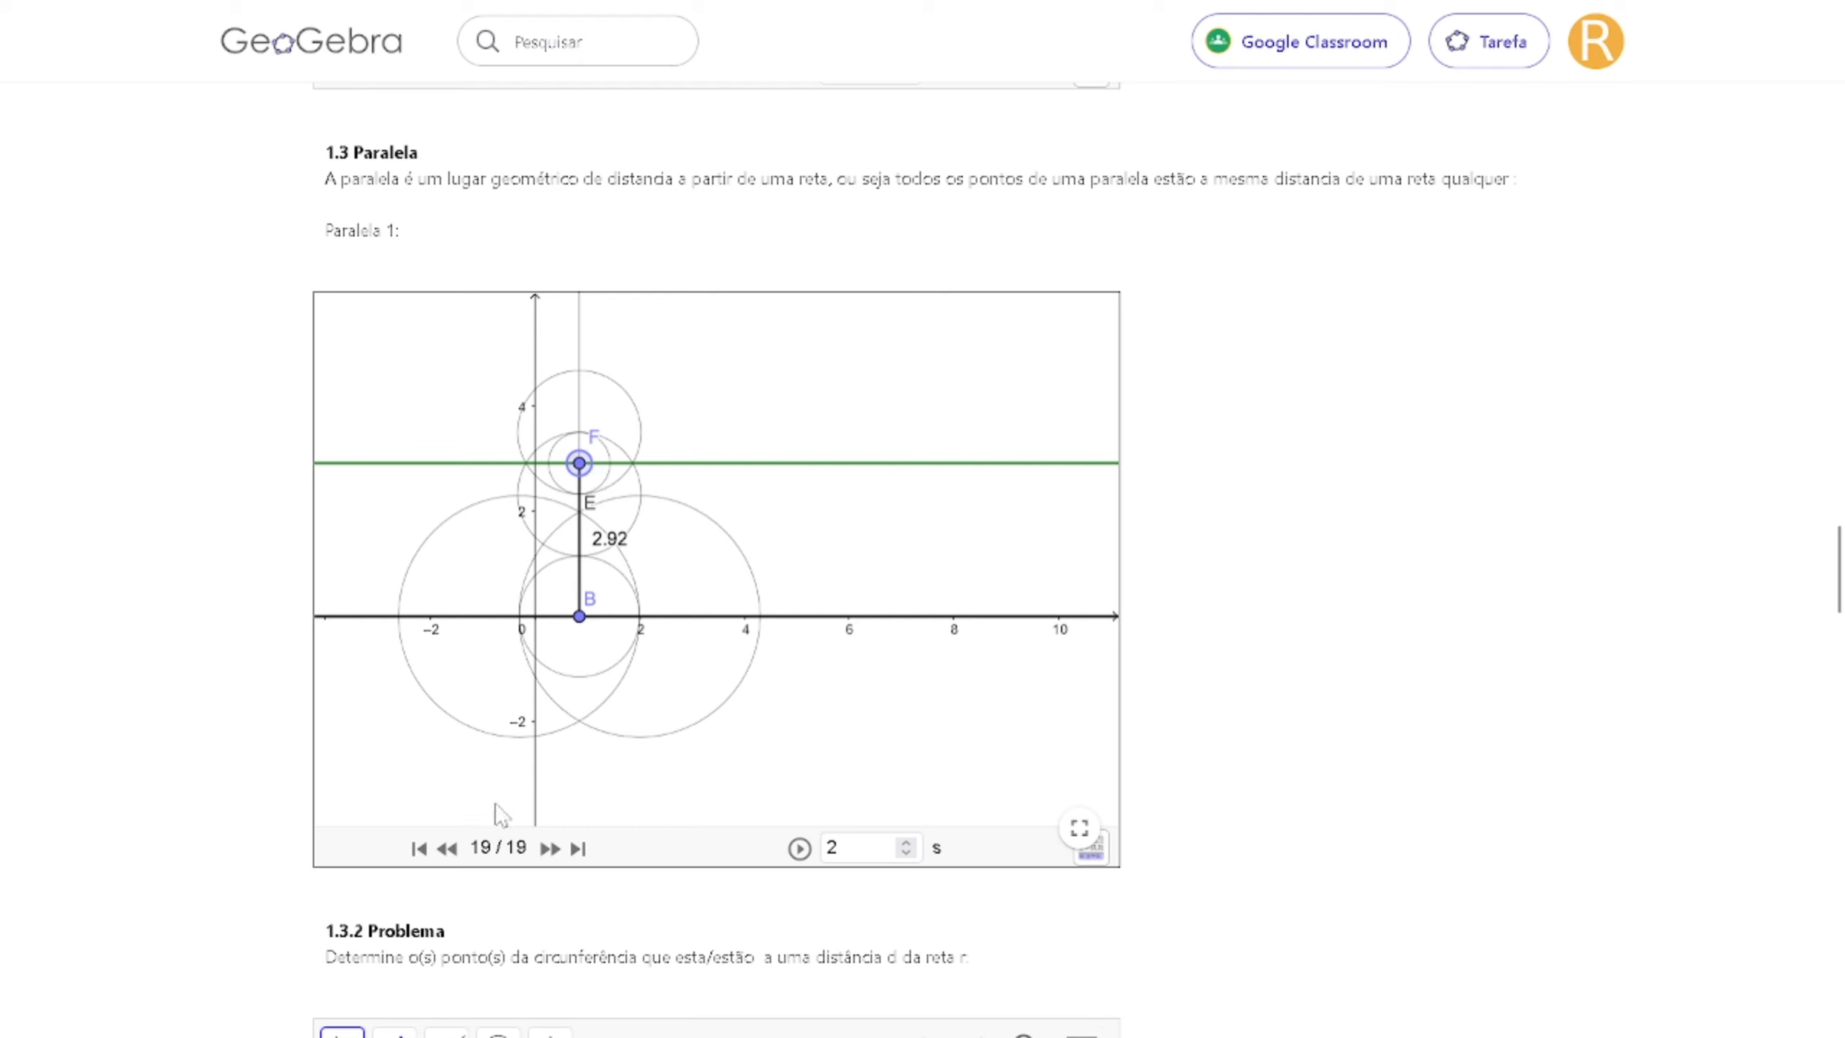
Restart the Paralela 1 construction and step through it to intersection point E of the two larger circles.
left_click(417, 849)
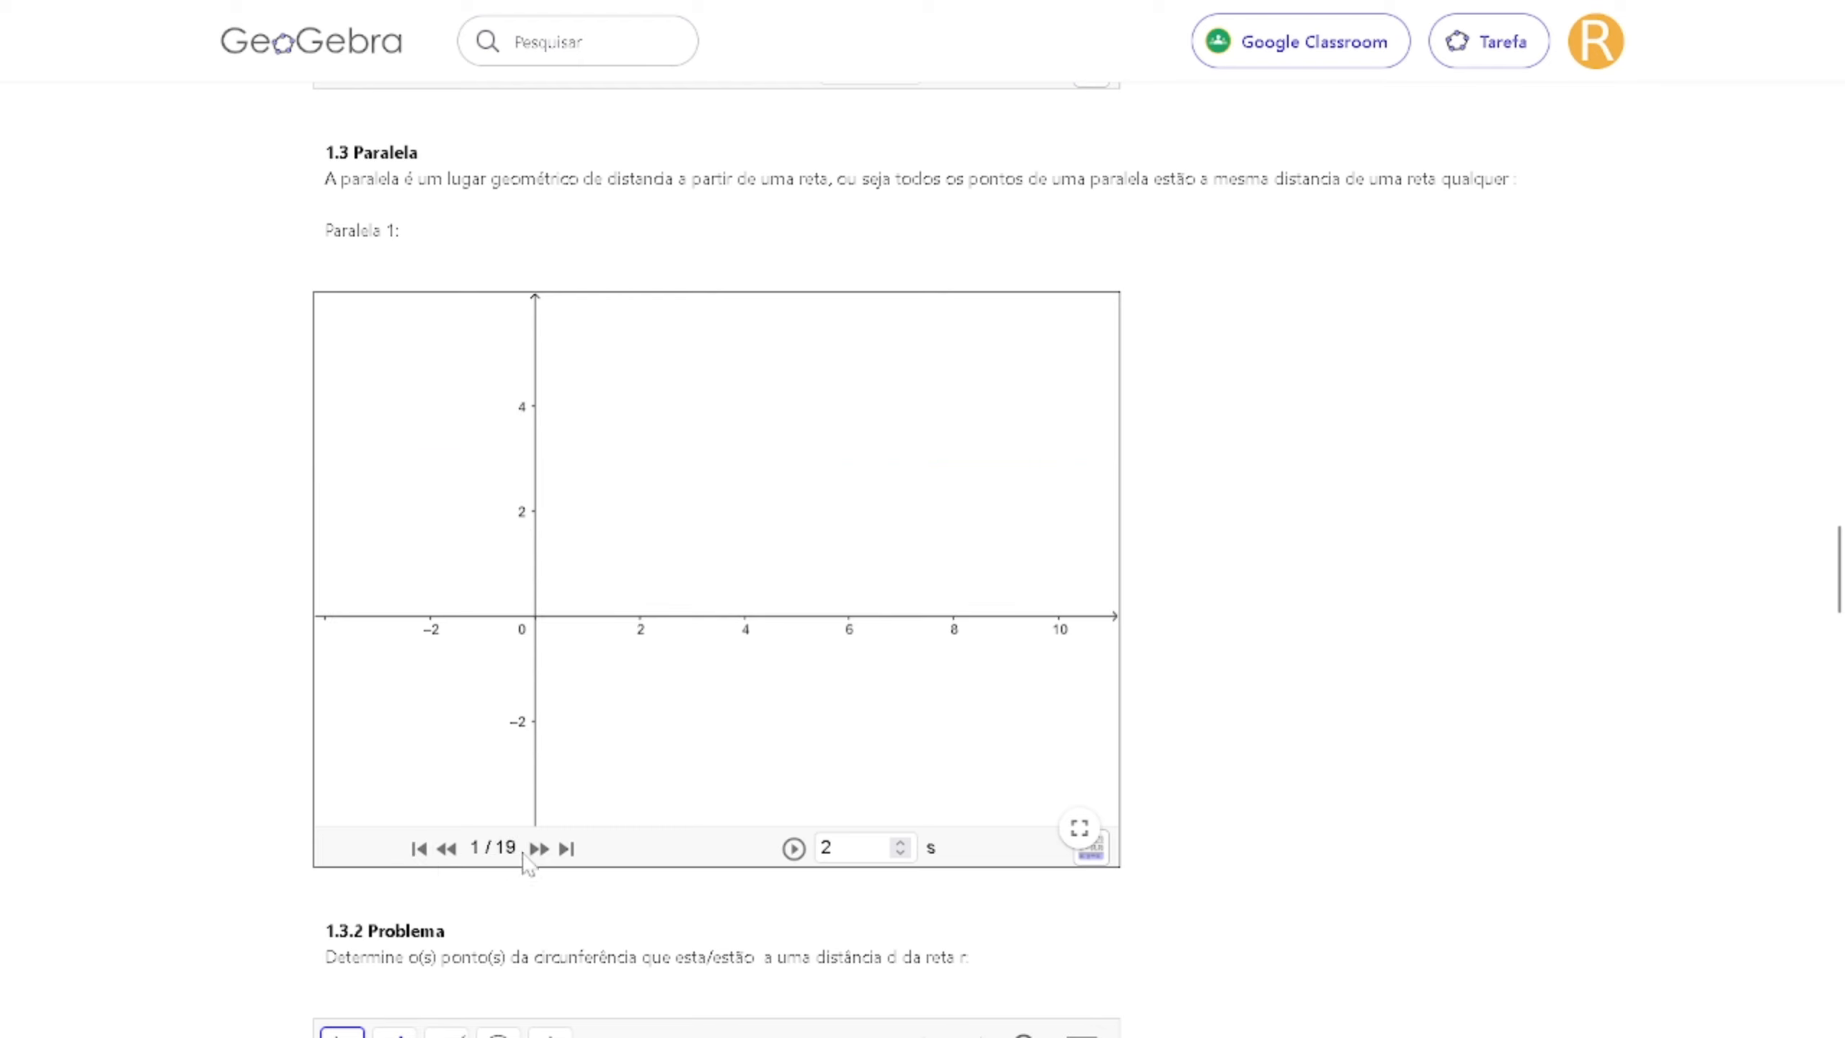
left_click(538, 850)
left_click(538, 850)
left_click(538, 850)
left_click(537, 850)
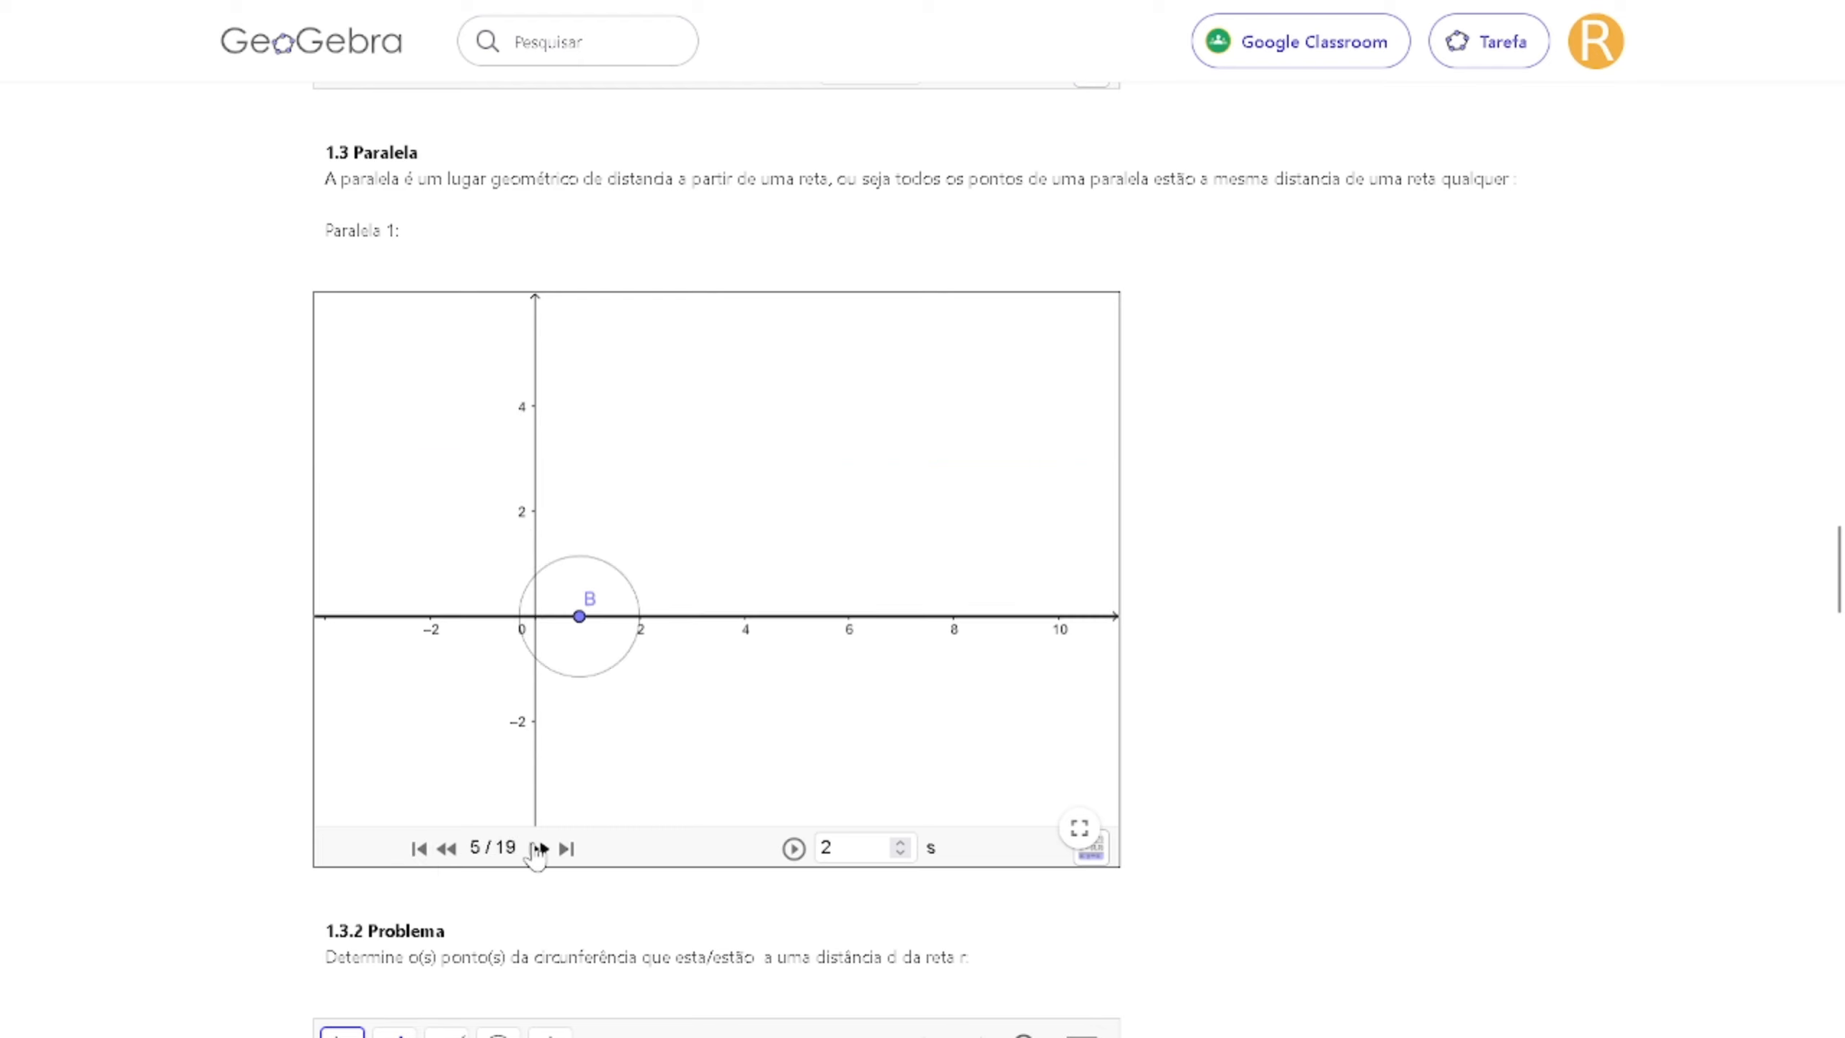
left_click(449, 852)
left_click(538, 849)
left_click(538, 849)
left_click(538, 849)
left_click(538, 849)
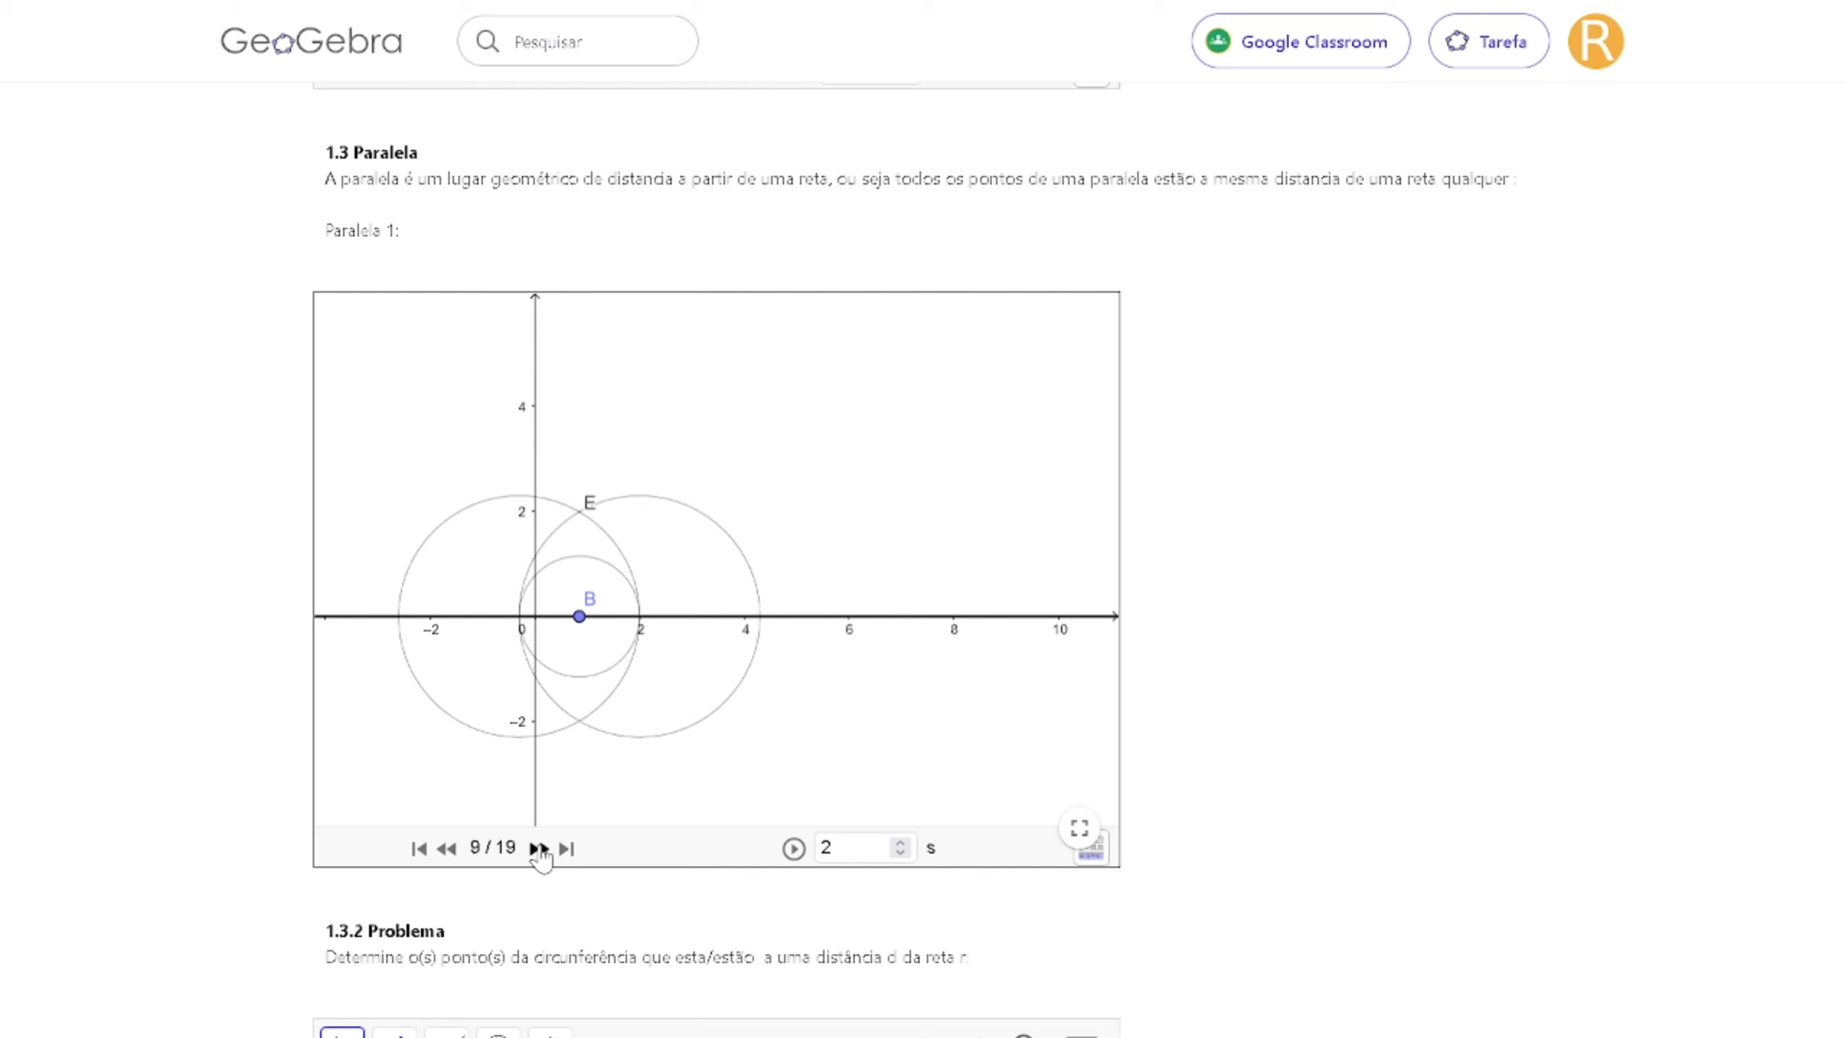
Step through the perpendicular from B, point F on it and the small circle around F, up to step 14.
left_click(538, 849)
left_click(541, 849)
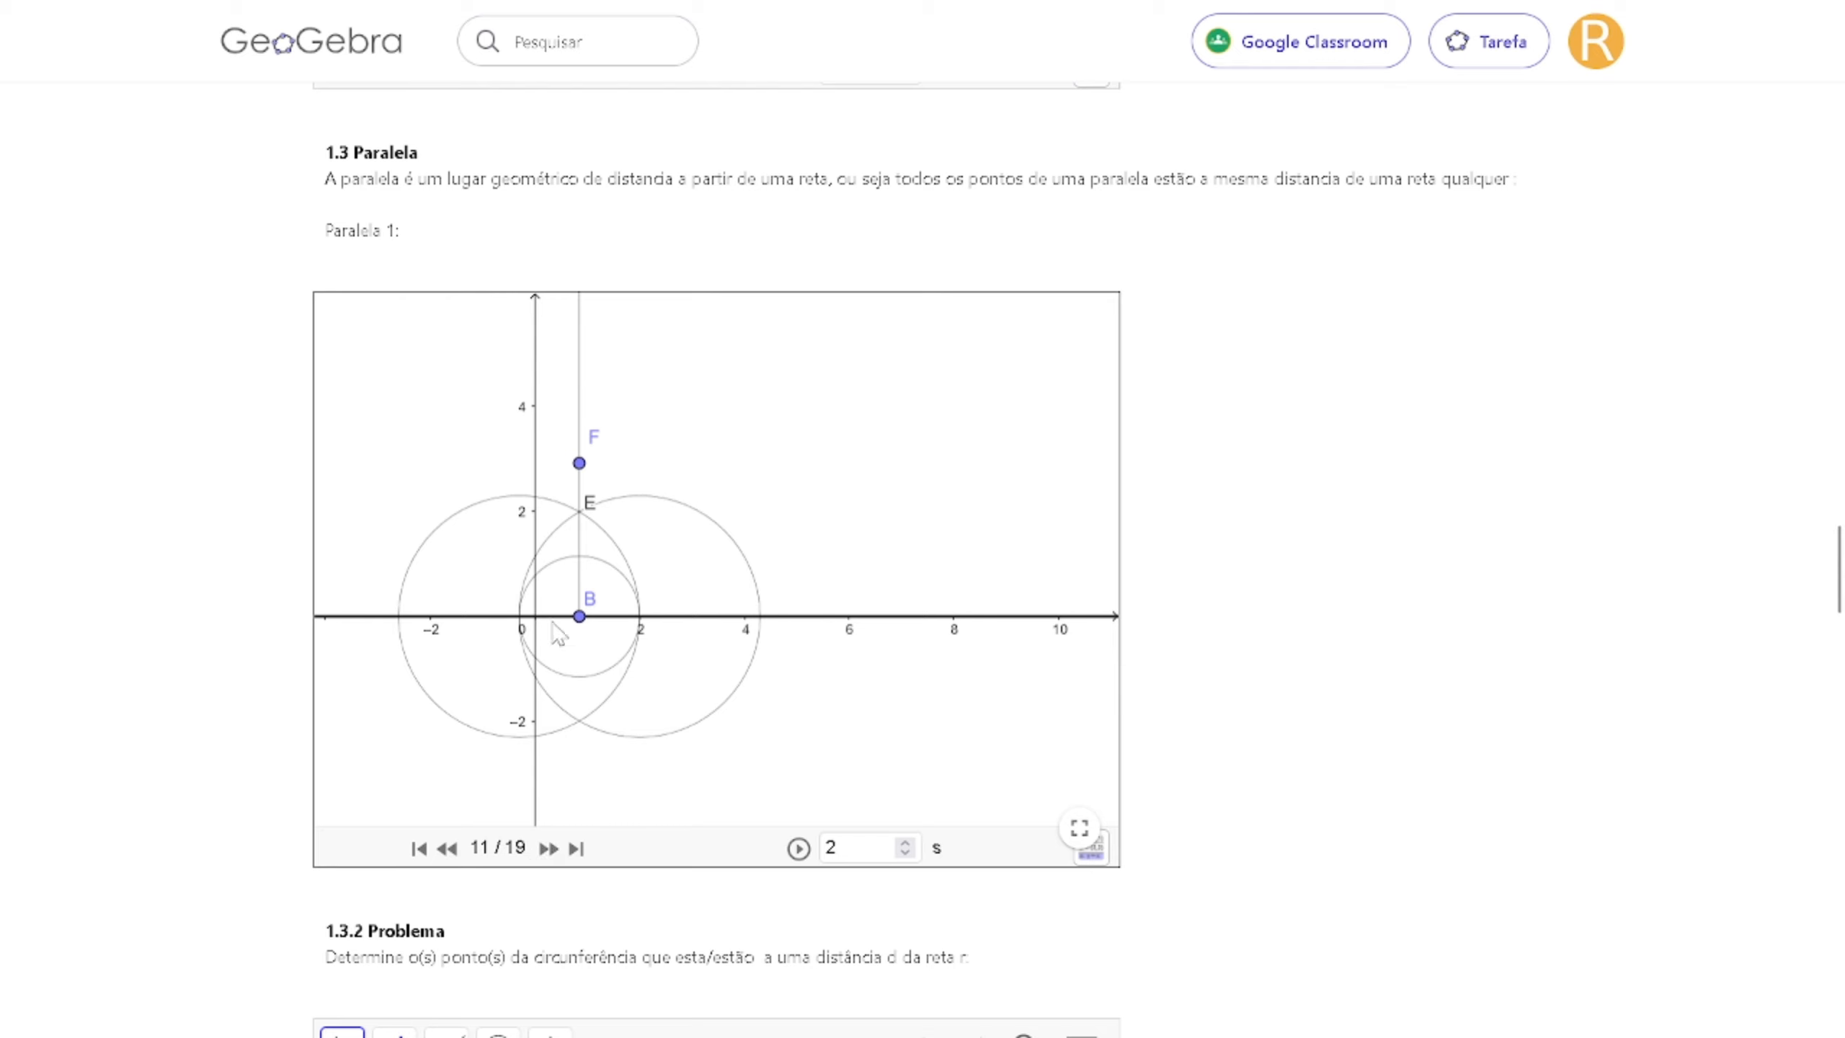
left_click(578, 464)
left_click(534, 421)
scroll(580, 502, "up", 1)
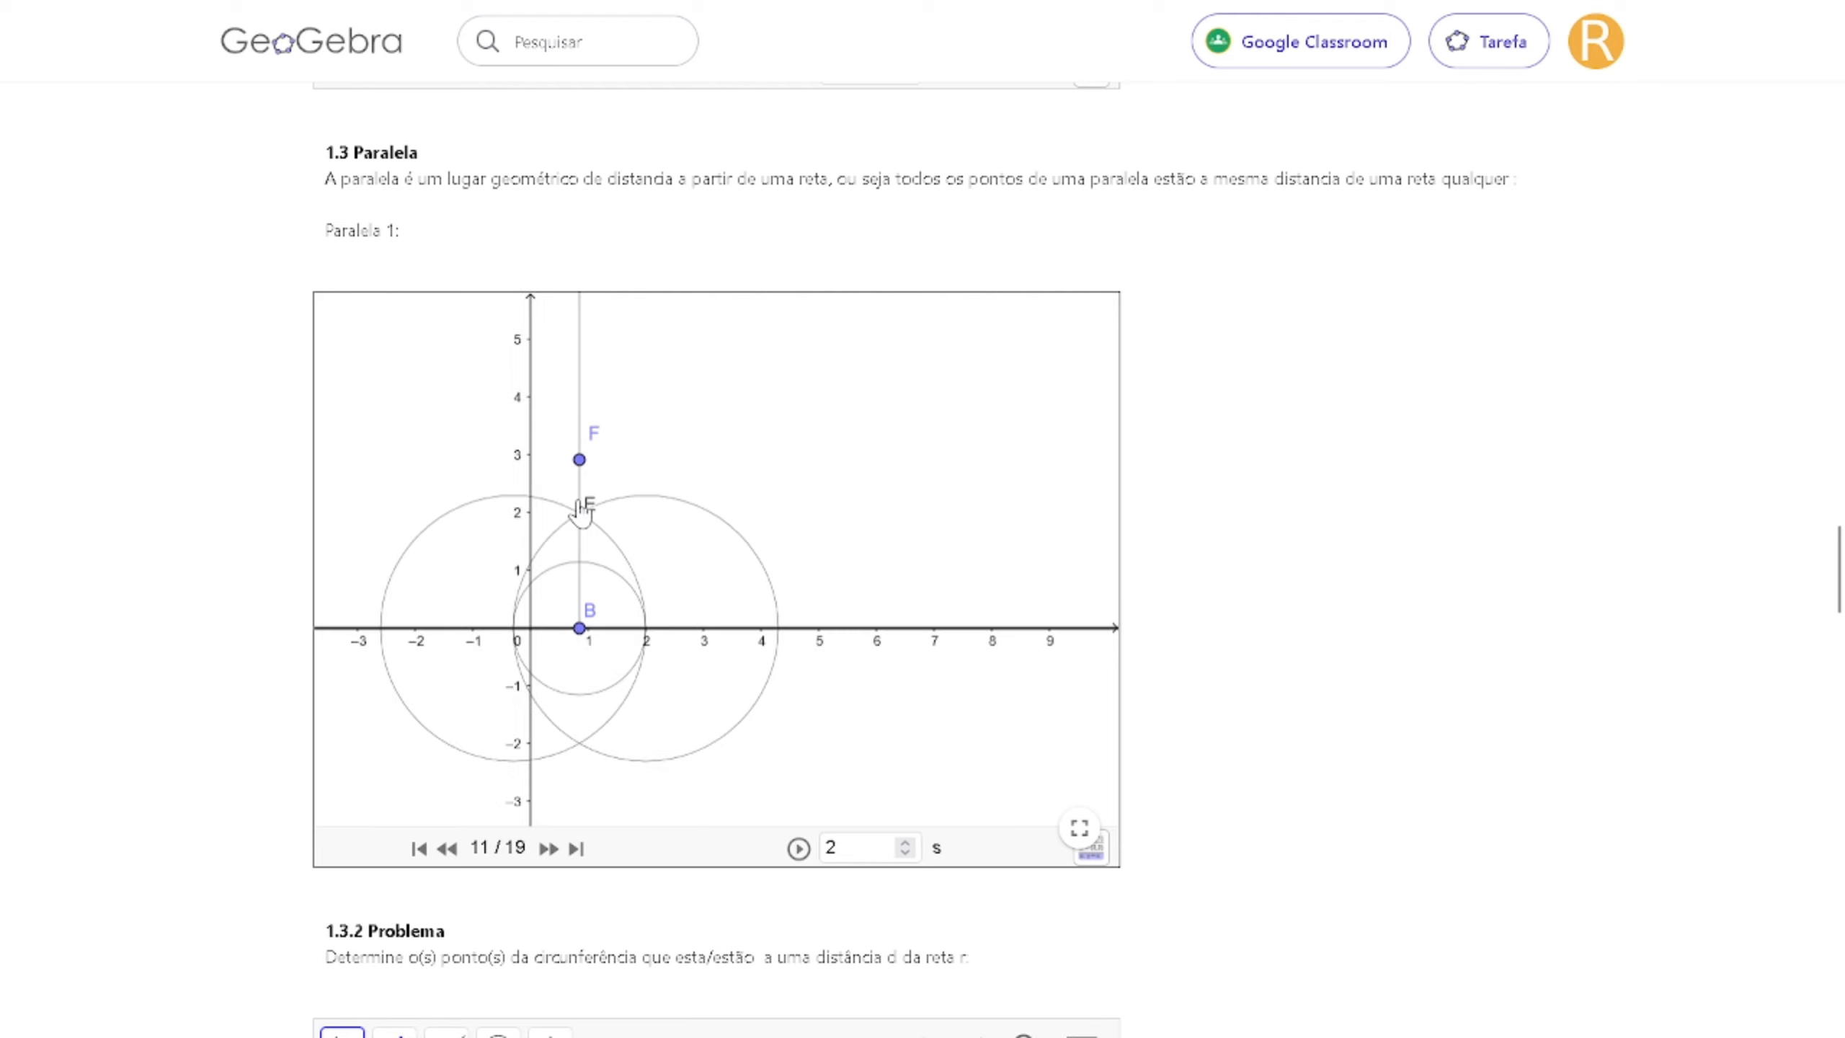
left_click(546, 848)
left_click(546, 848)
left_click(549, 848)
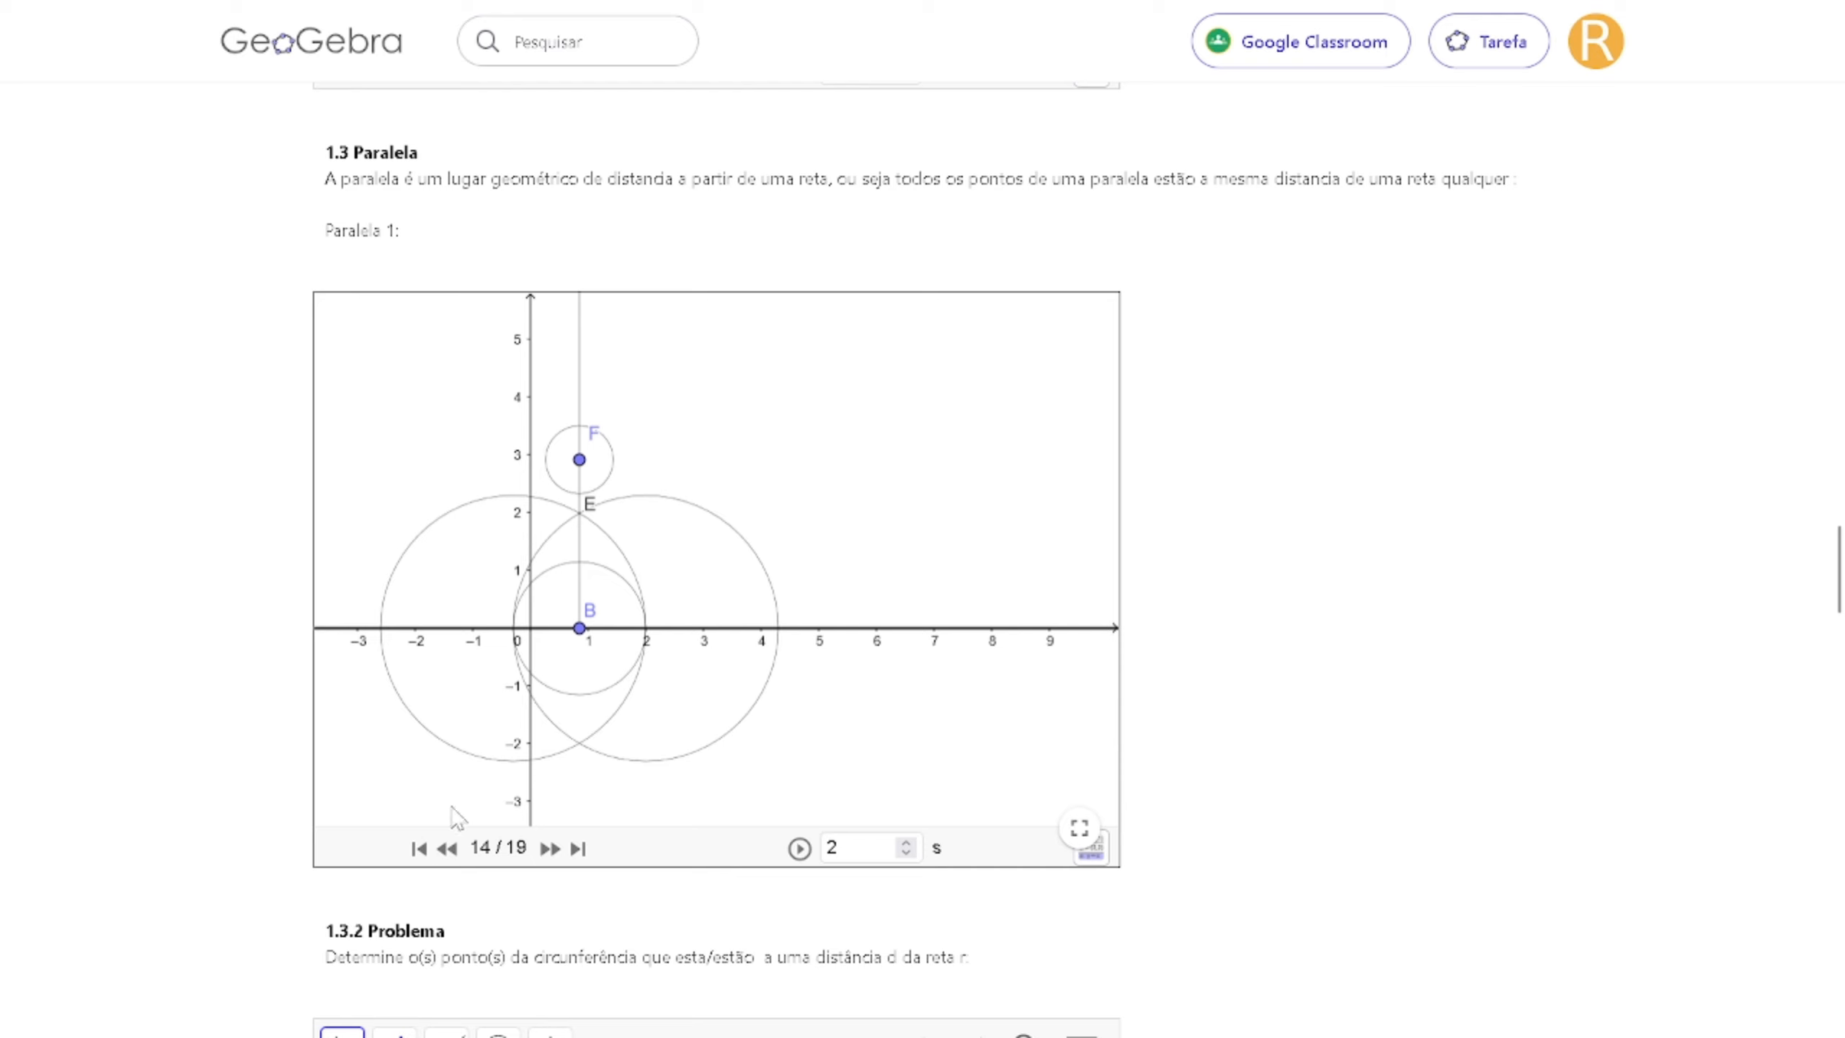
Step through to the end of the parallel construction and move point F to about 2.9 from B.
left_click(552, 849)
left_click(552, 849)
left_click(552, 849)
left_click(552, 849)
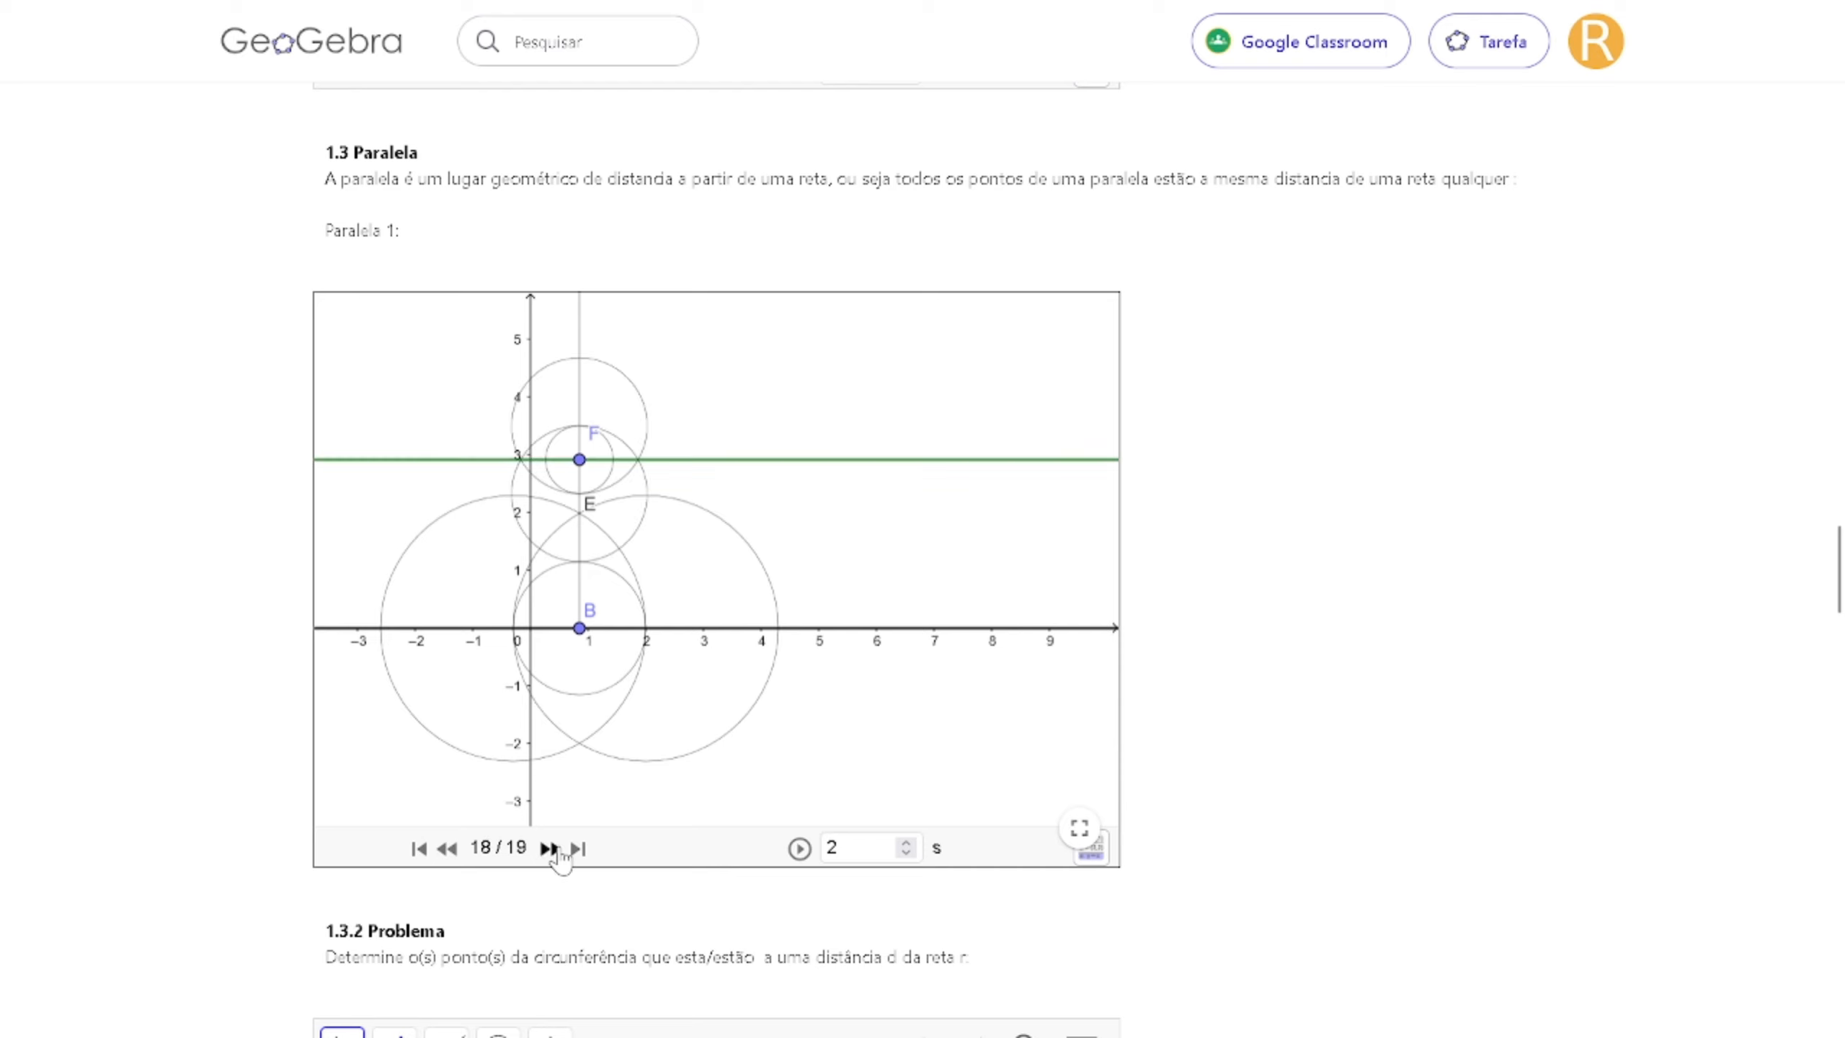
left_click(552, 849)
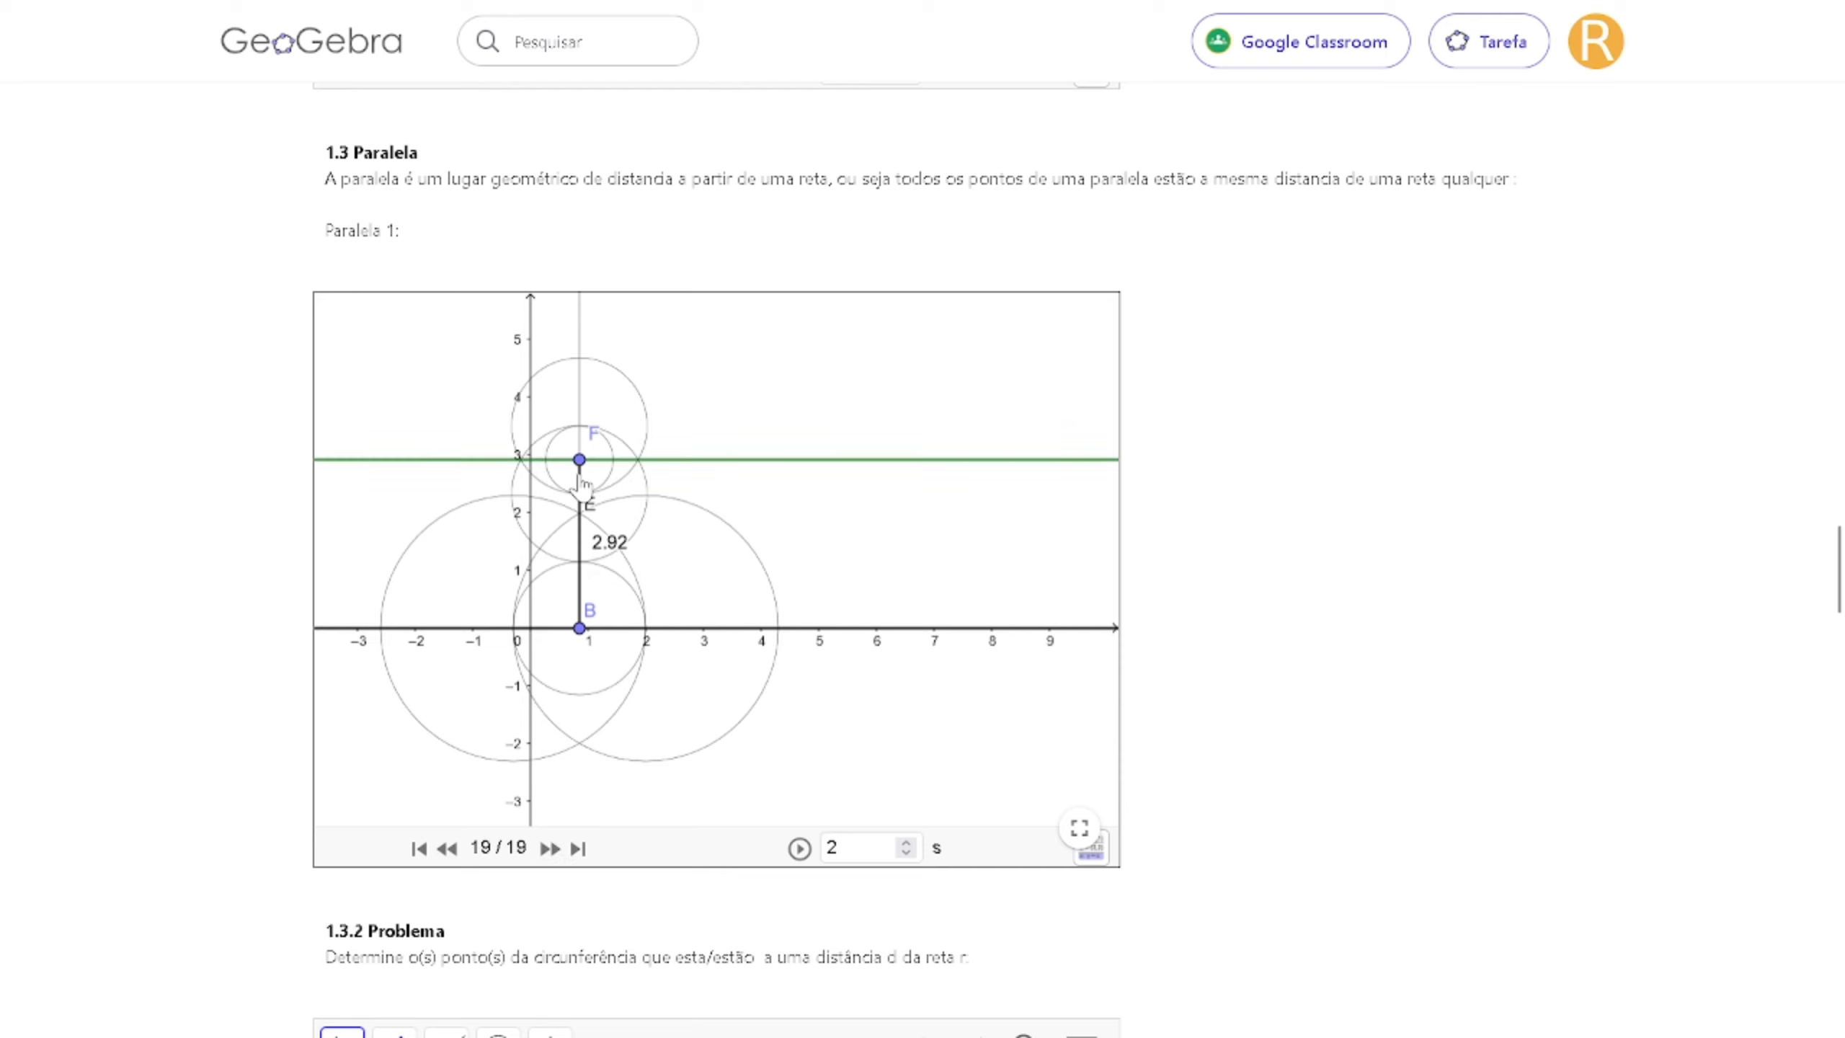
mouse_move(579, 462)
left_mouse_down()
mouse_move(576, 396)
mouse_move(581, 578)
mouse_move(595, 474)
mouse_move(604, 589)
mouse_move(605, 464)
left_mouse_up()
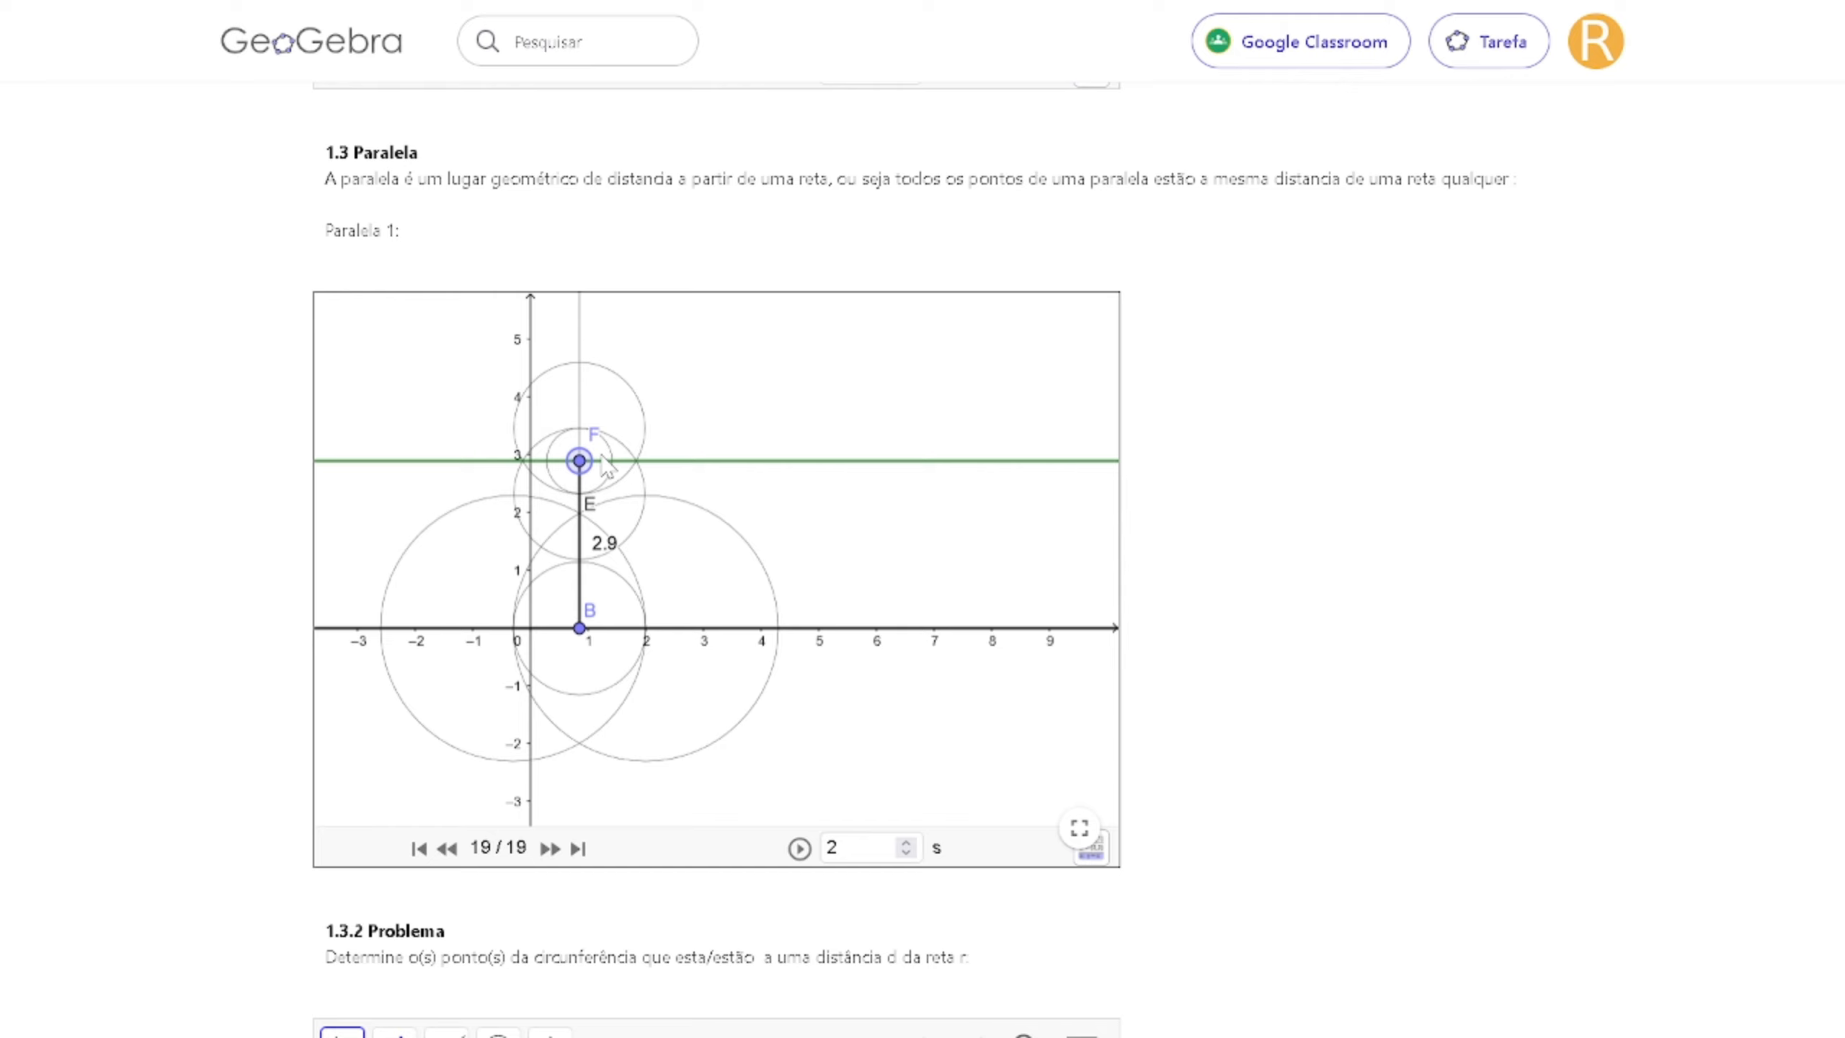
Go to 1.3.2 Problema and read the statement about points of the circumference at distance d from line r.
scroll(607, 465, "down", 2)
scroll(1433, 630, "down", 5)
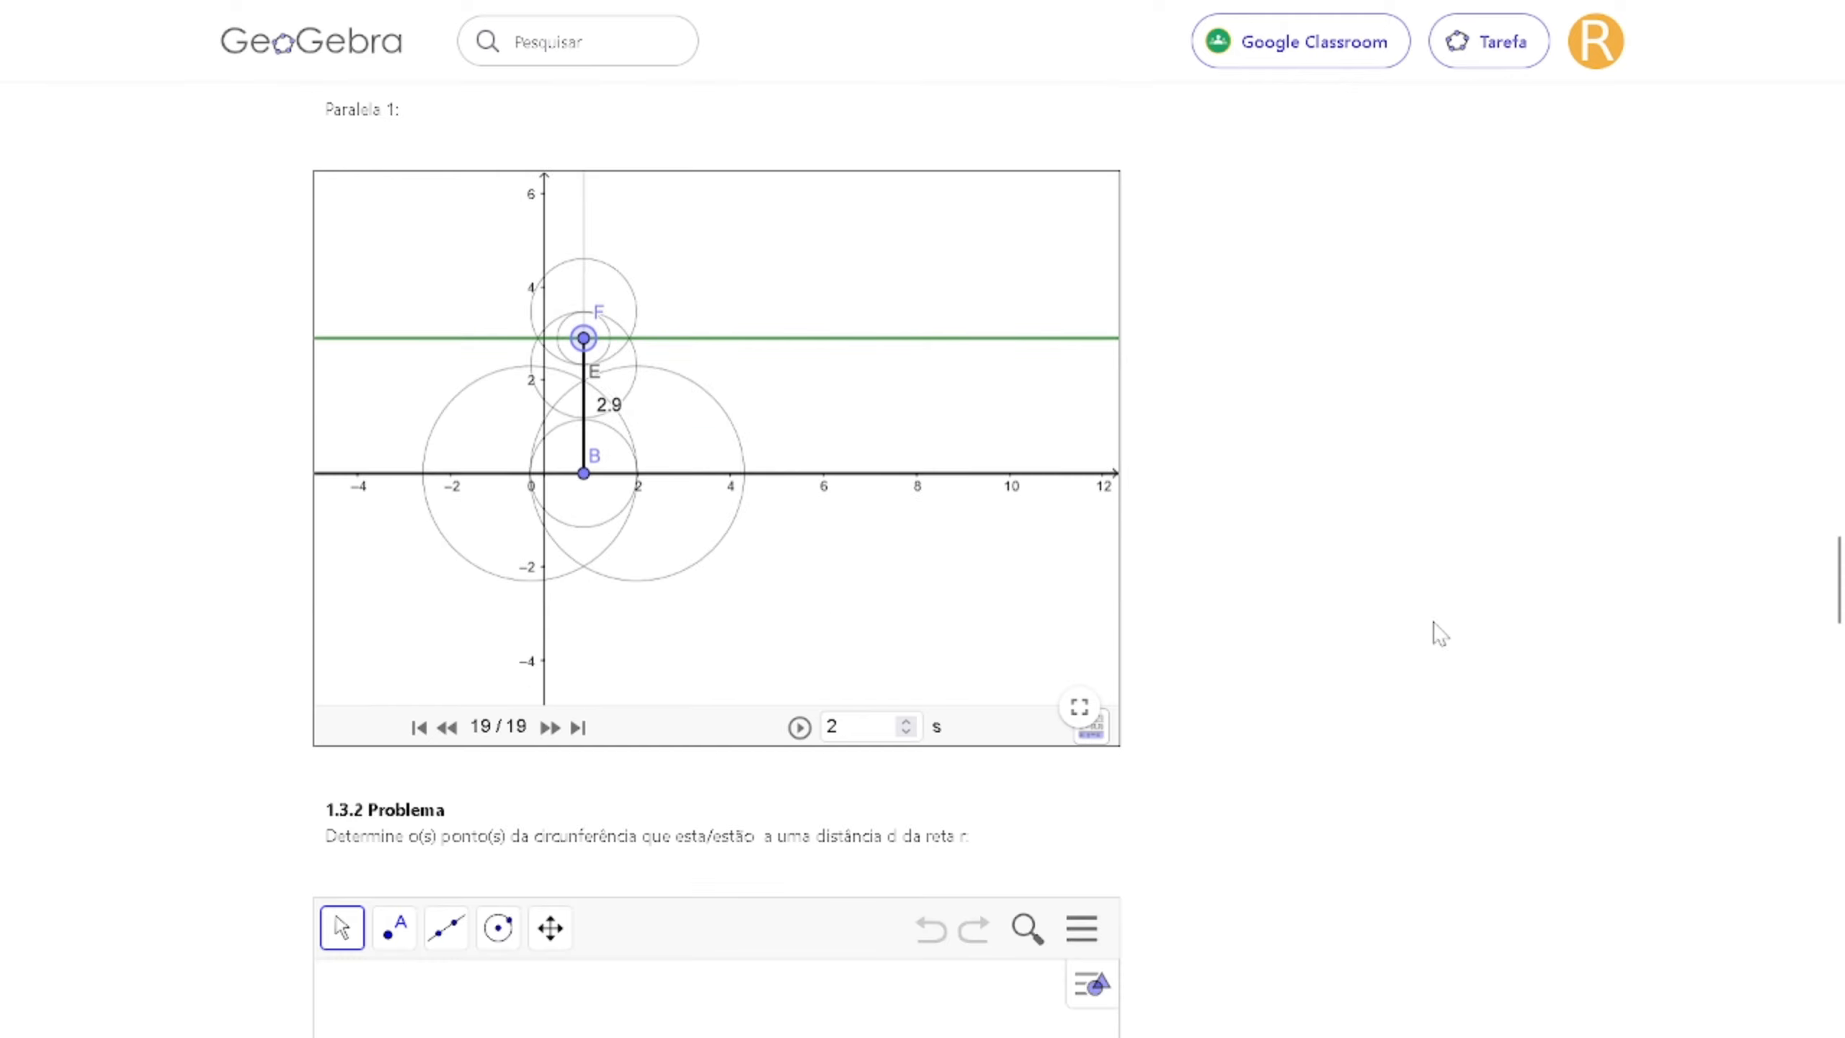
scroll(1435, 631, "down", 5)
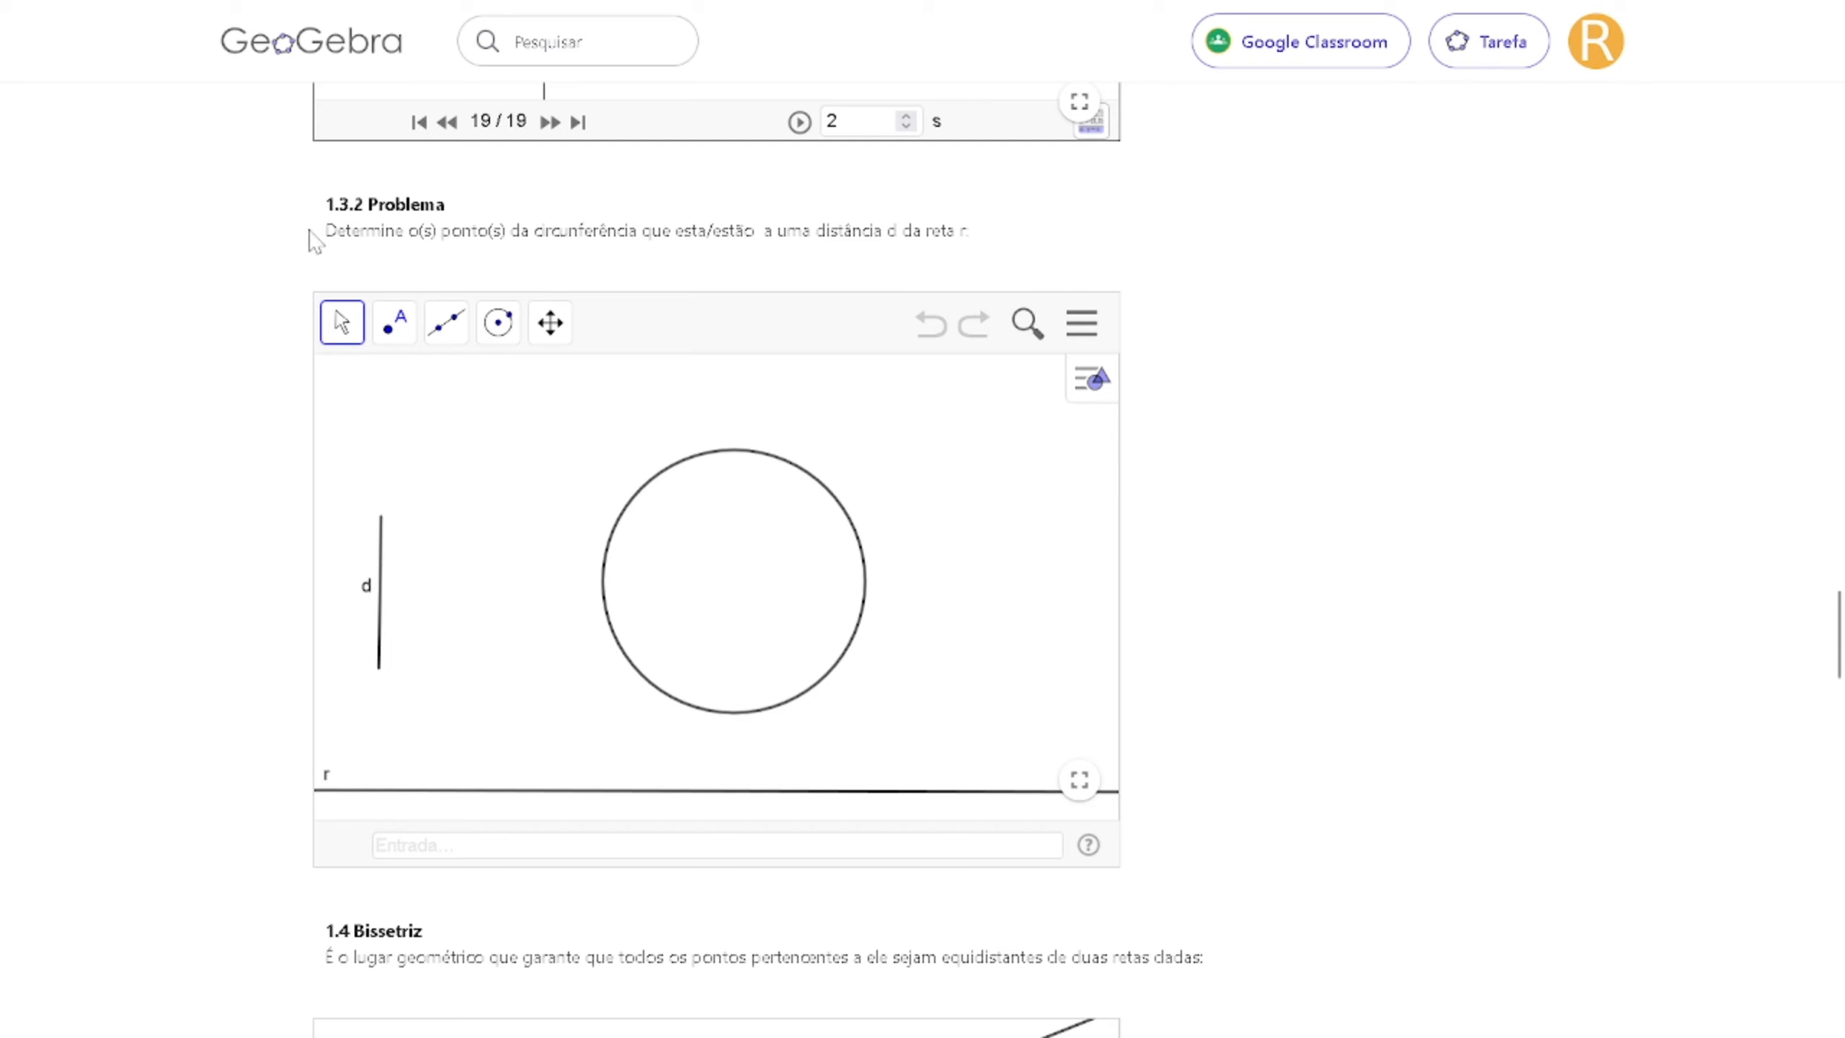
left_click_drag(325, 230, 745, 231)
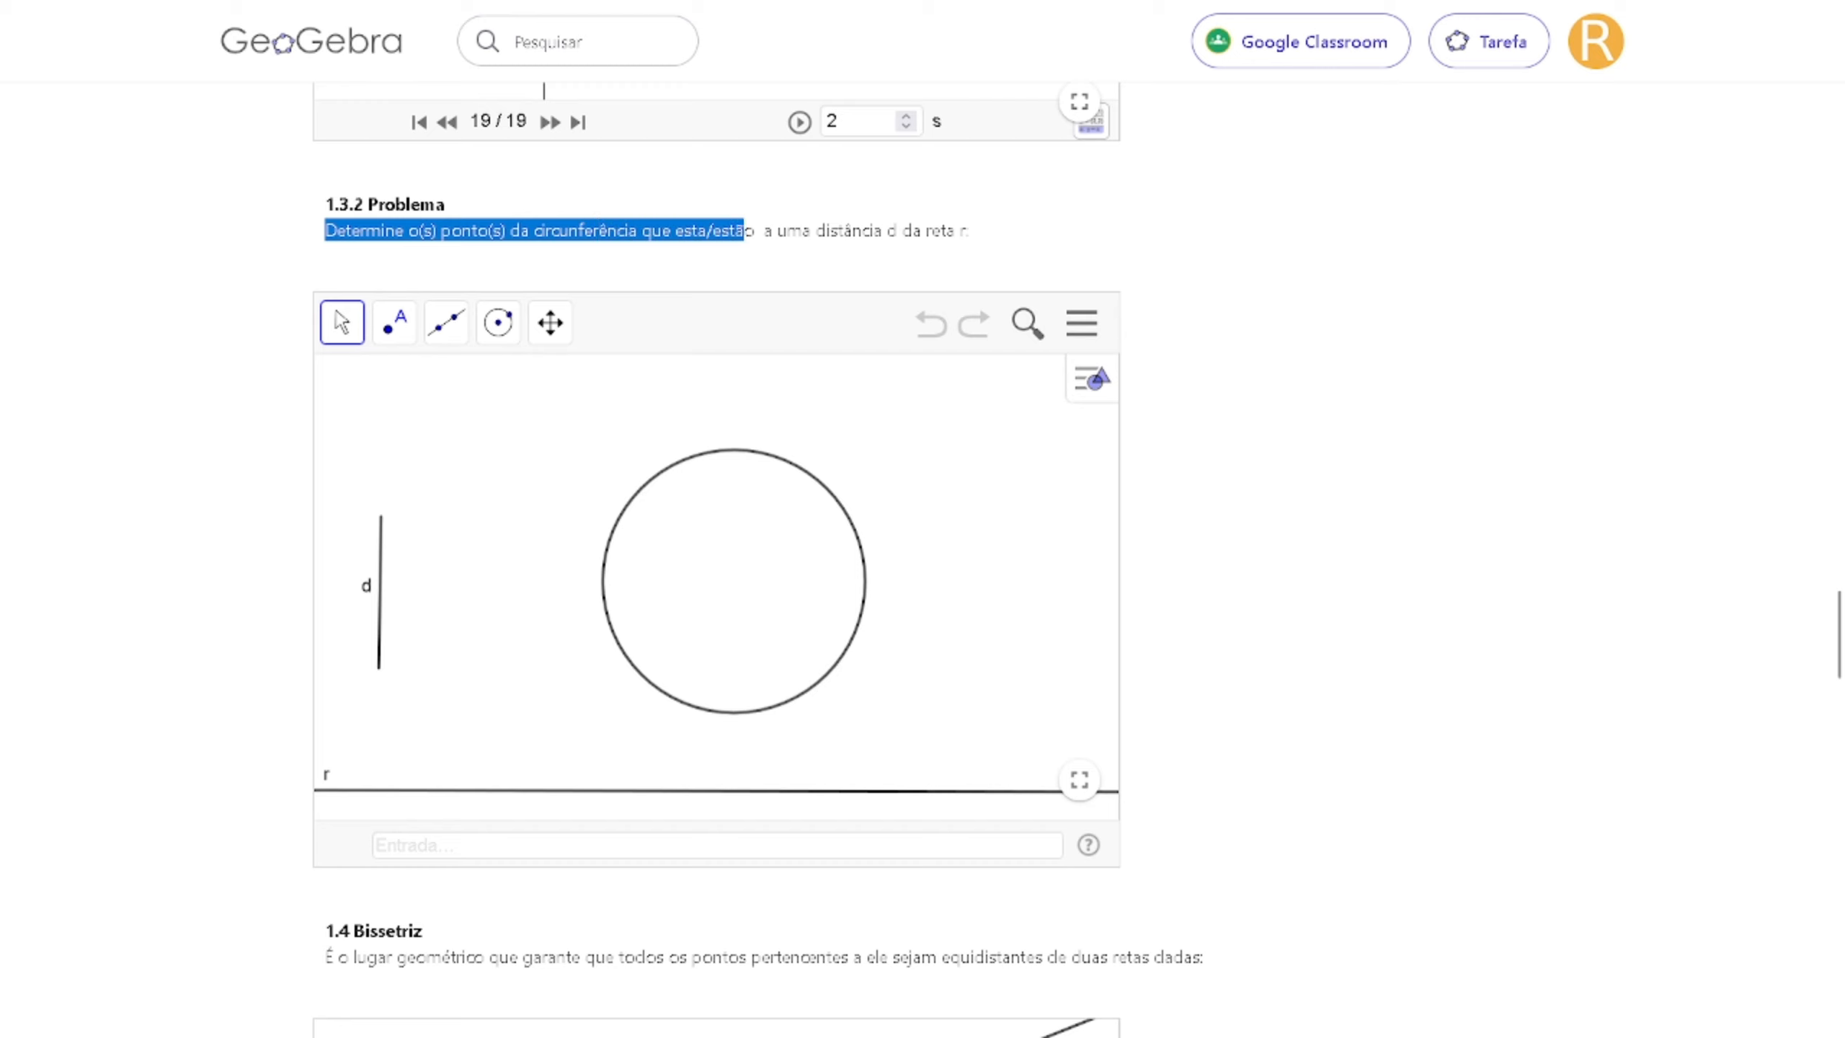
left_click(760, 230)
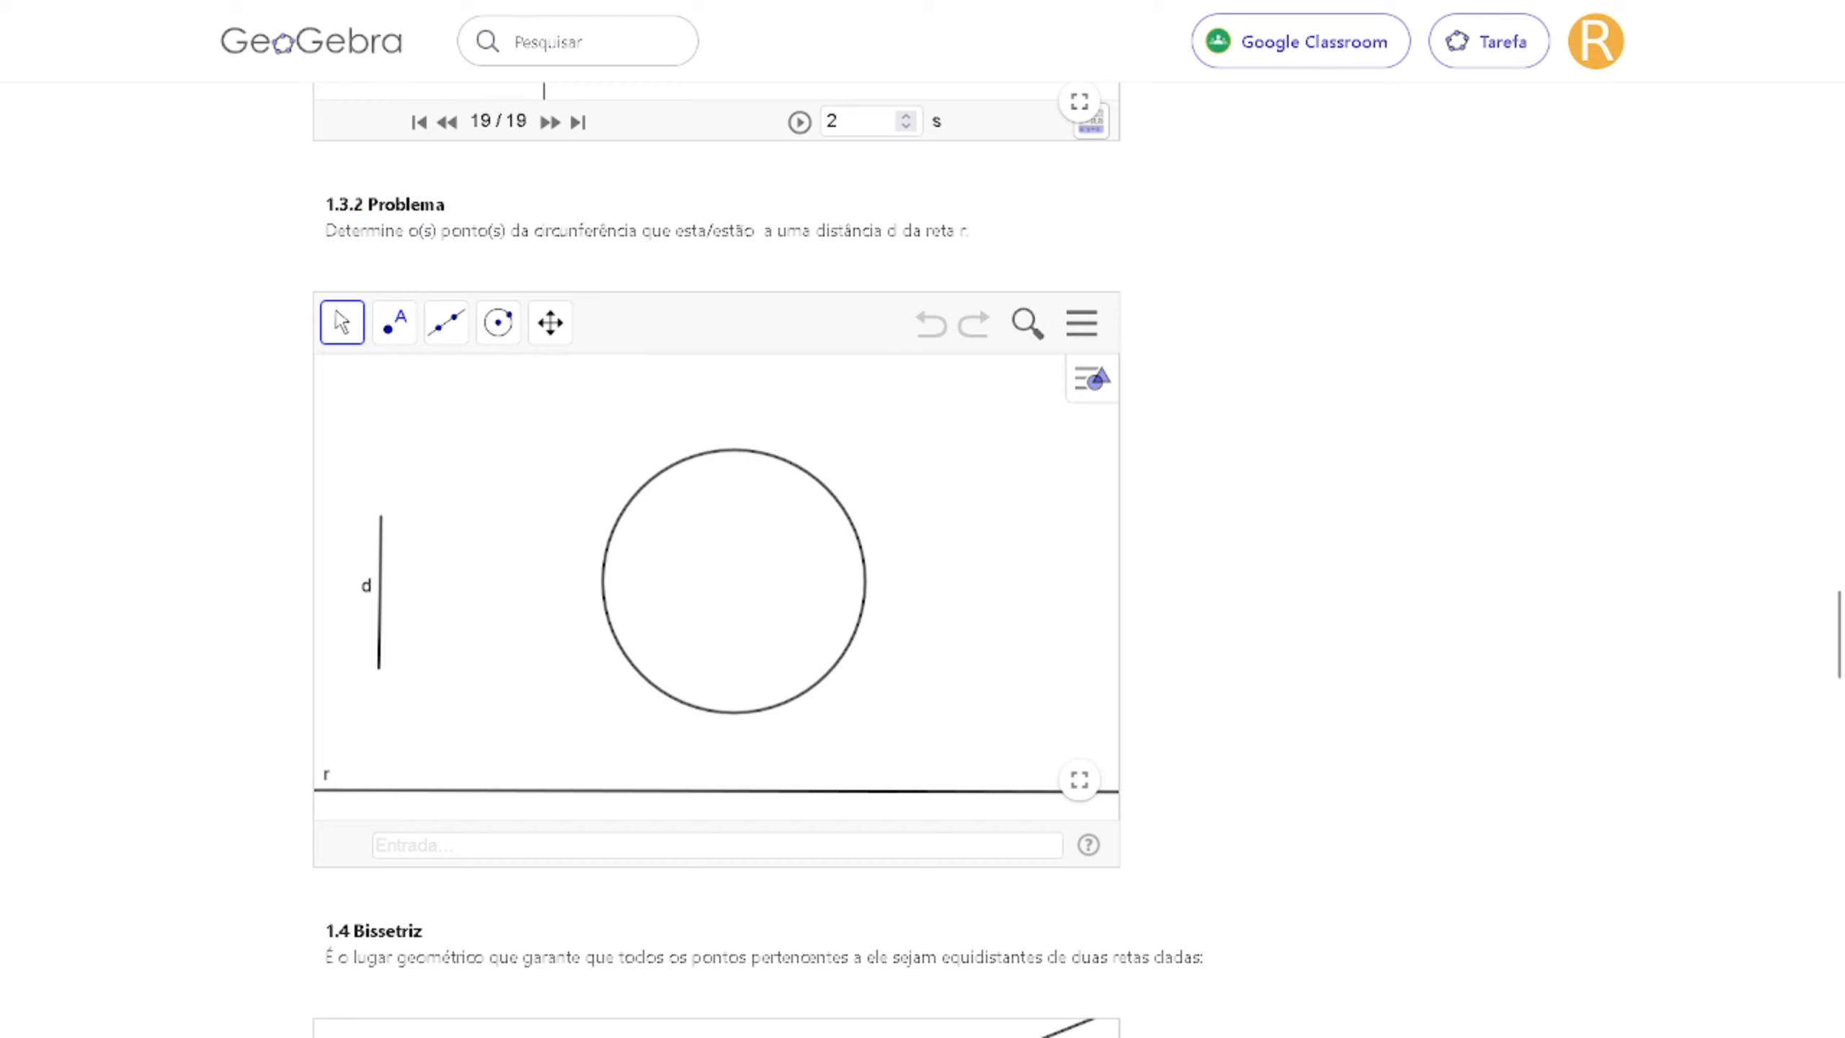
left_click_drag(676, 231, 755, 231)
left_click(734, 231)
left_click_drag(437, 232, 501, 231)
left_click_drag(325, 231, 955, 231)
left_click(1024, 249)
Place a point on line r near its left end and draw a small circle centred on it through another point of r.
left_click(406, 331)
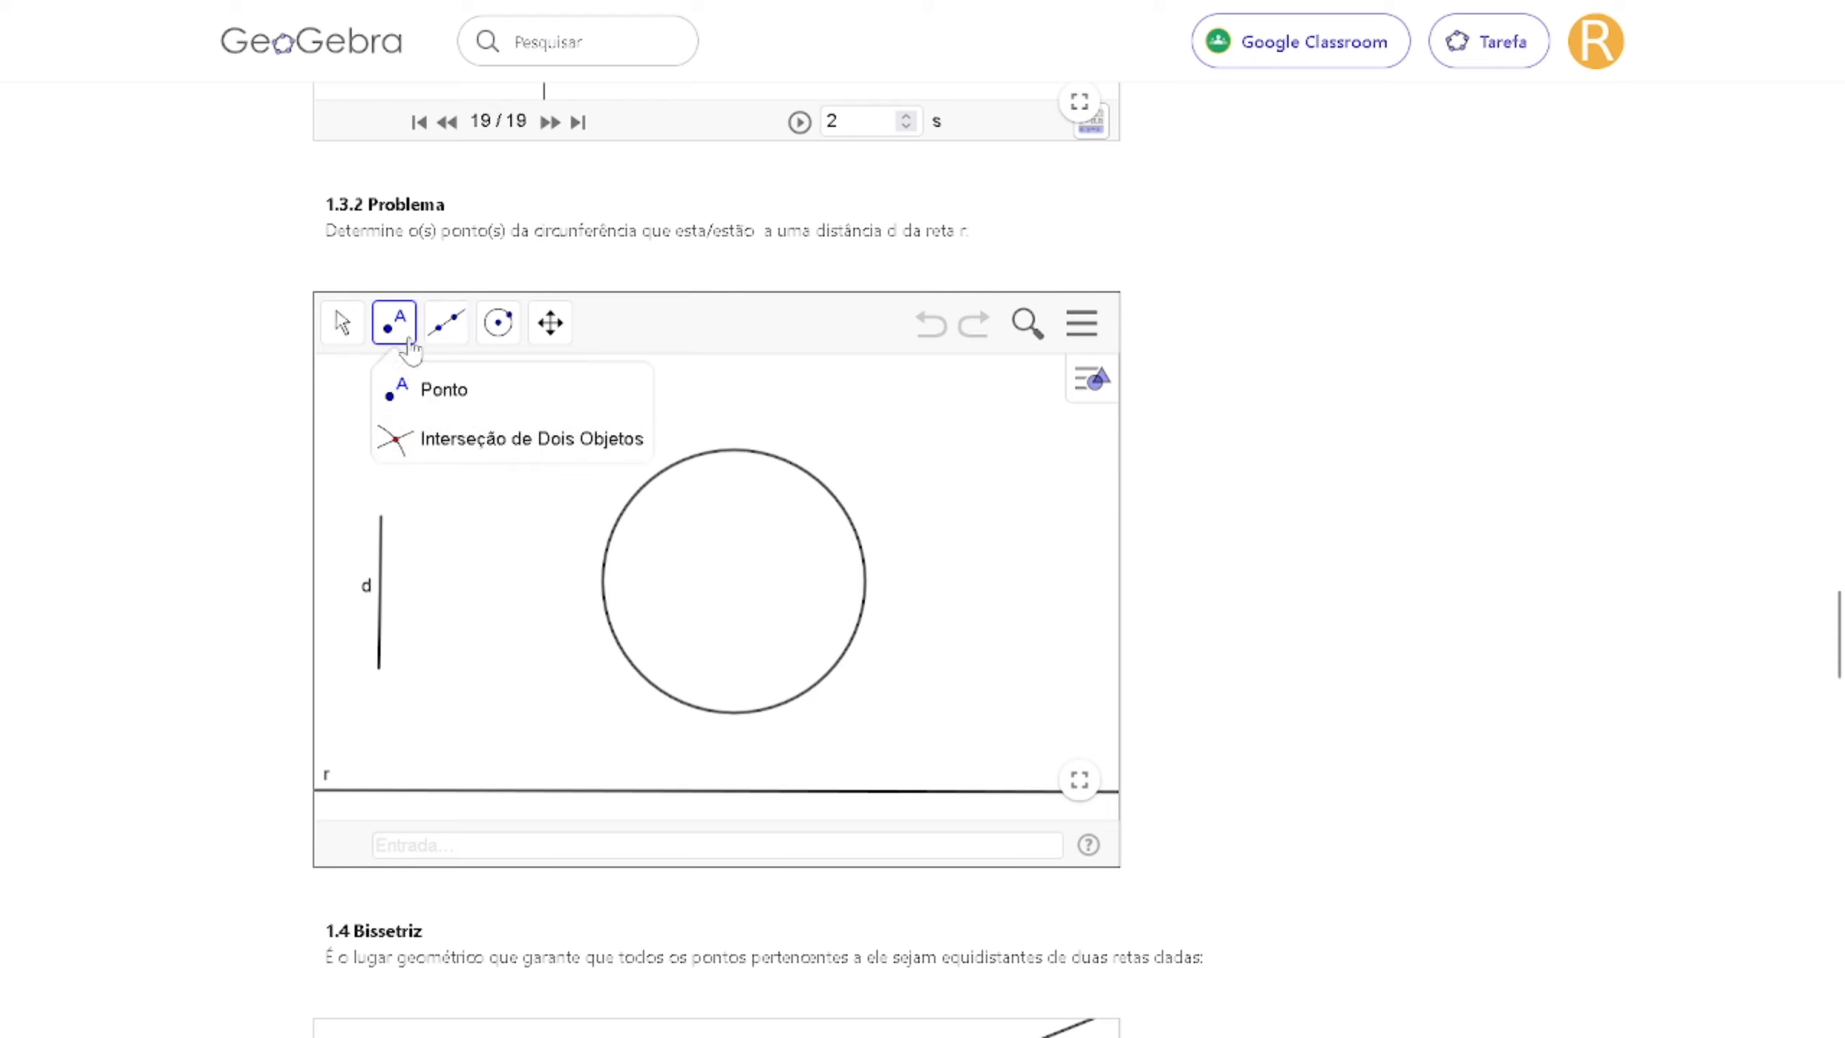
left_click(440, 399)
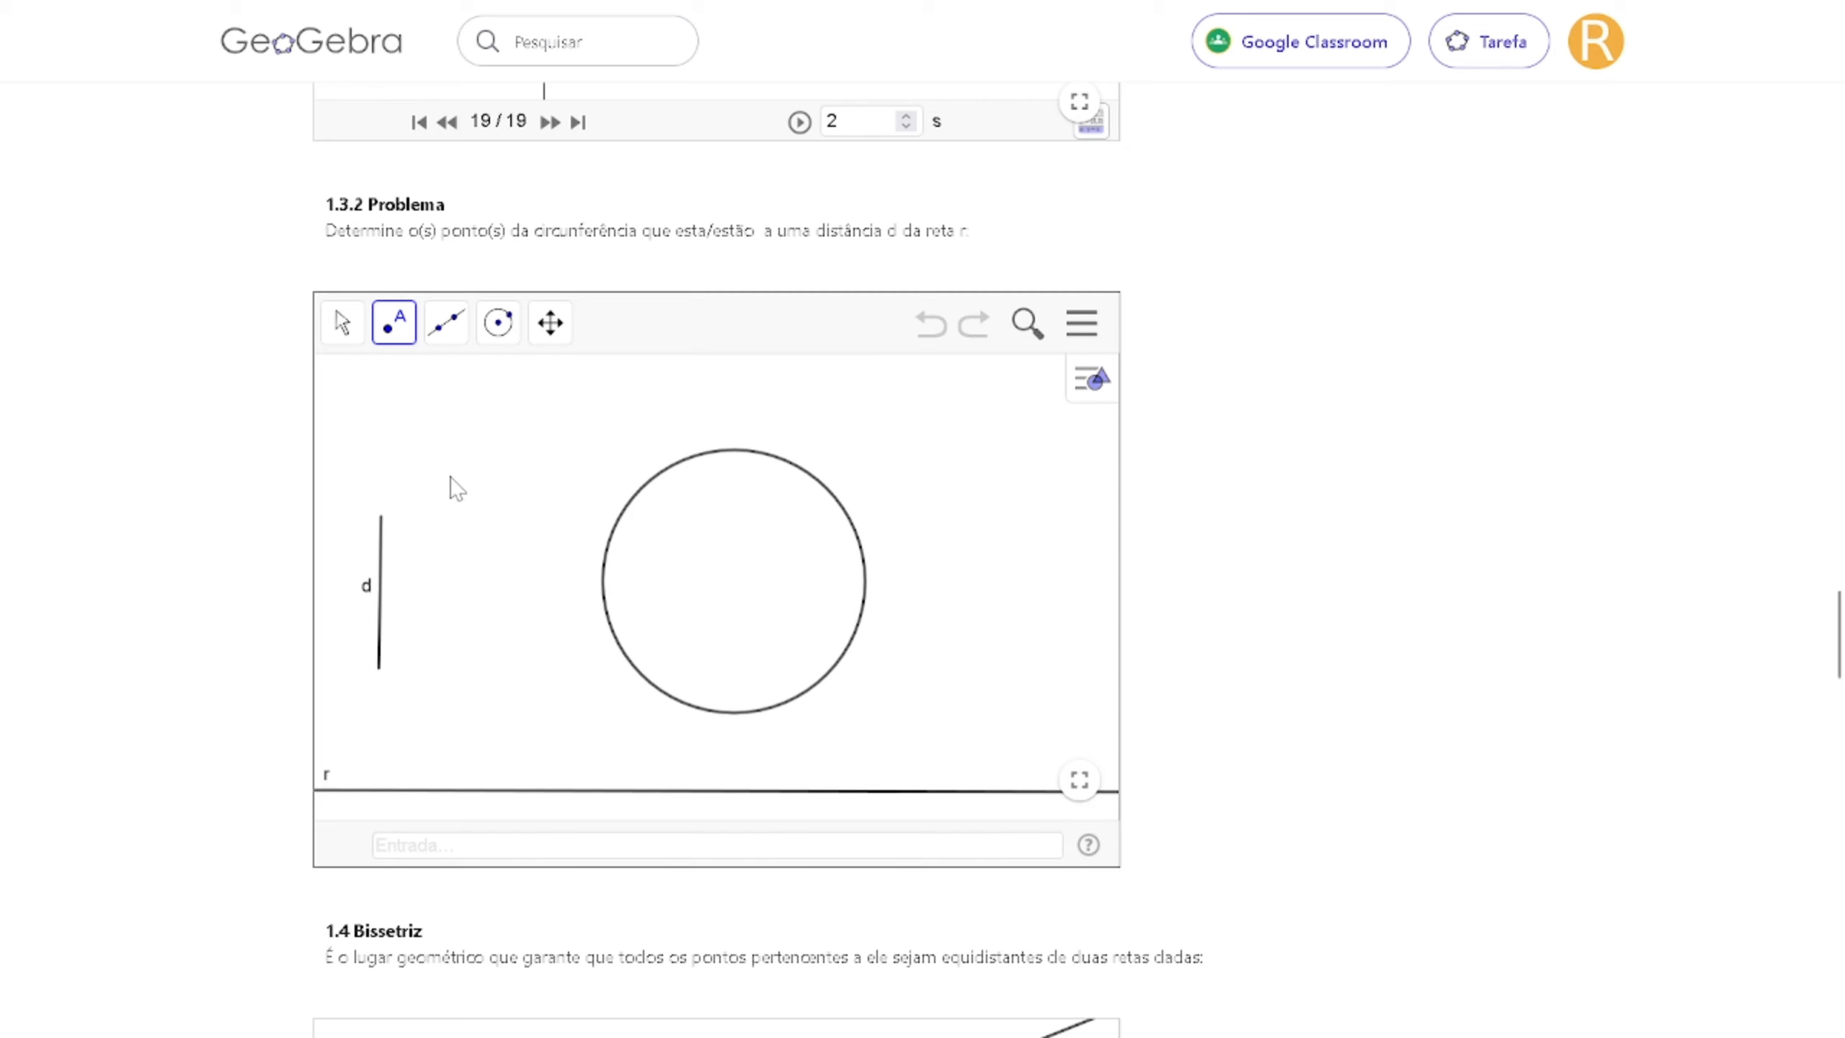
left_click(420, 791)
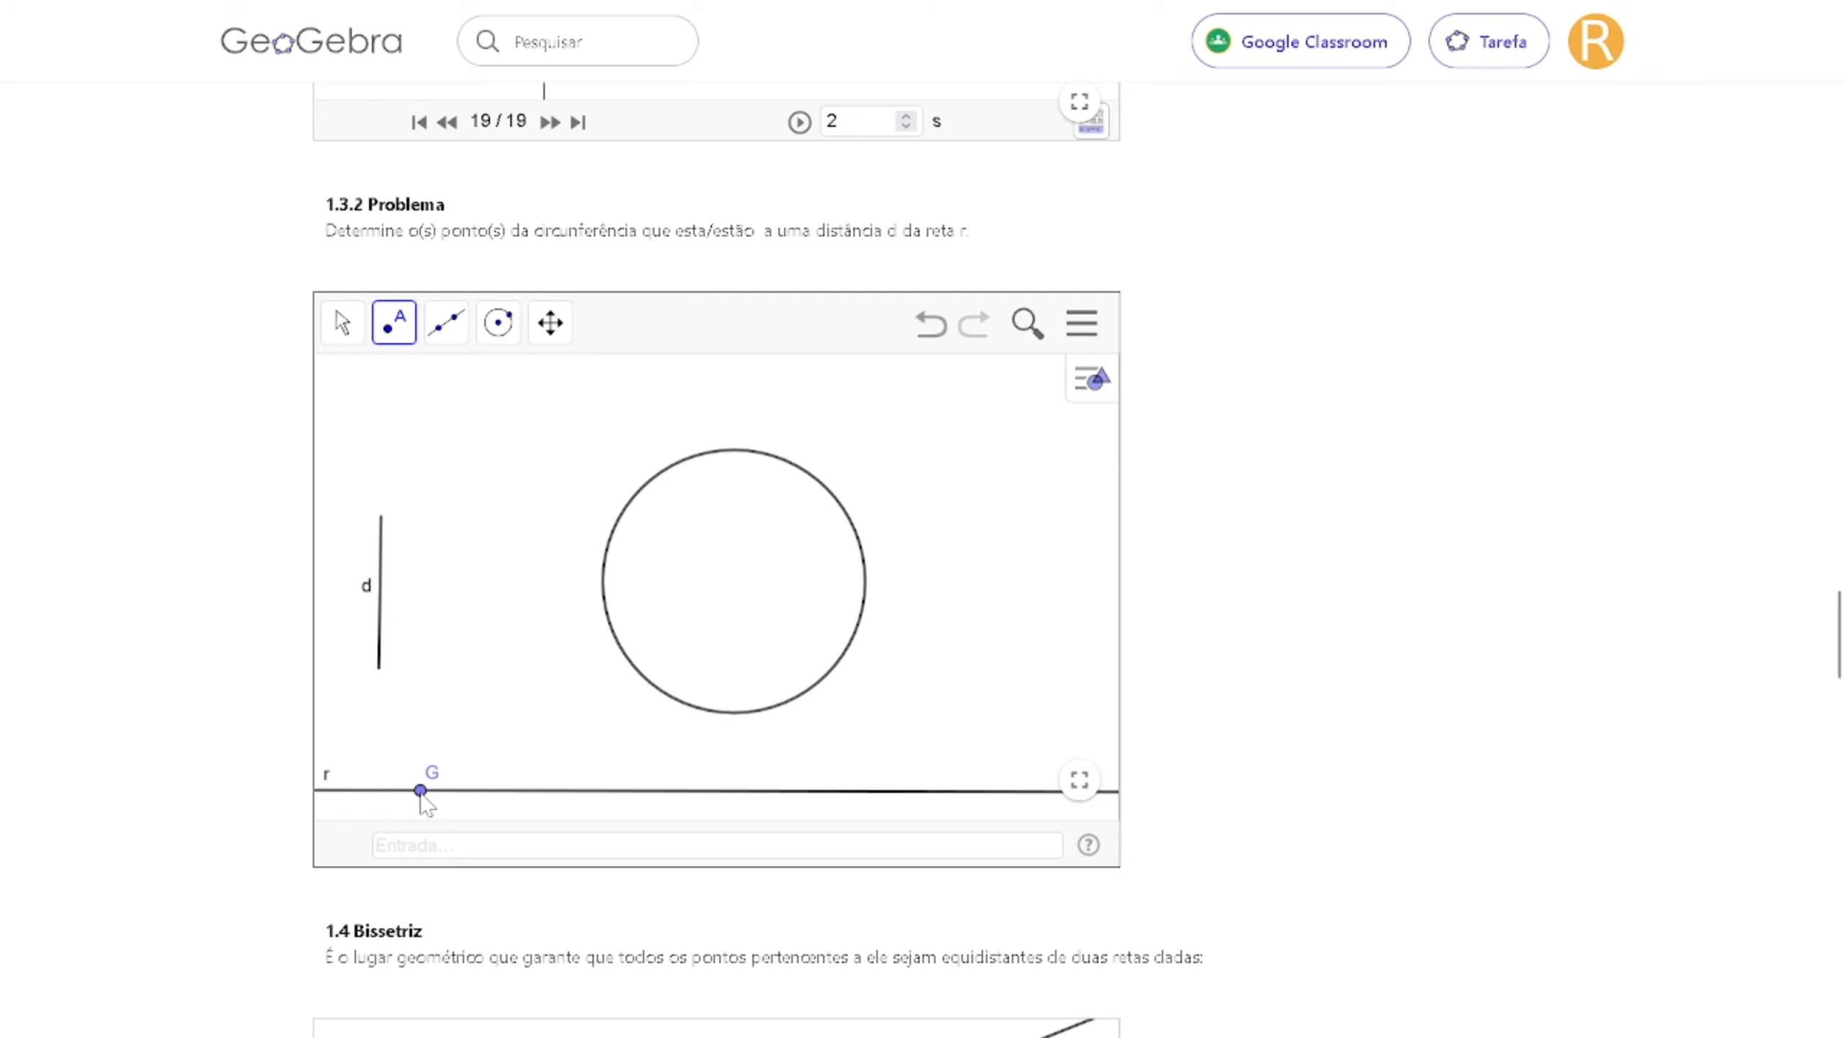
left_click(483, 335)
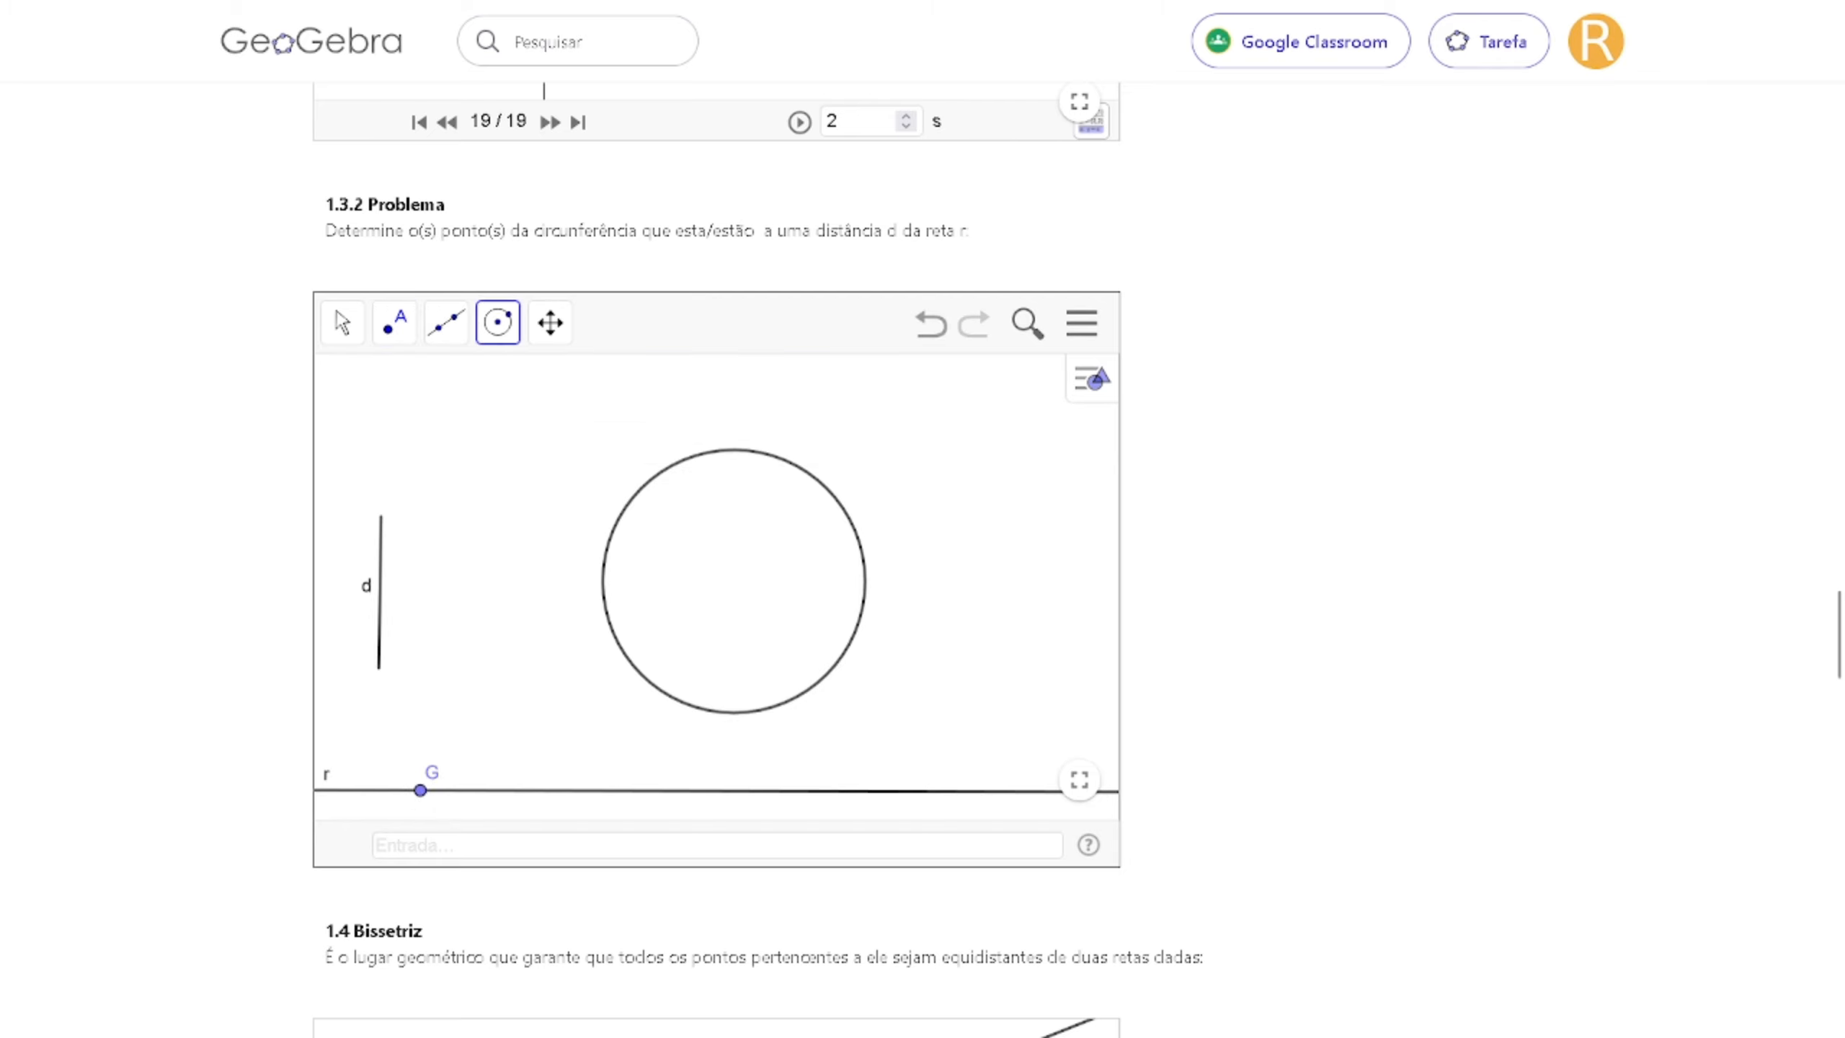
left_click(420, 791)
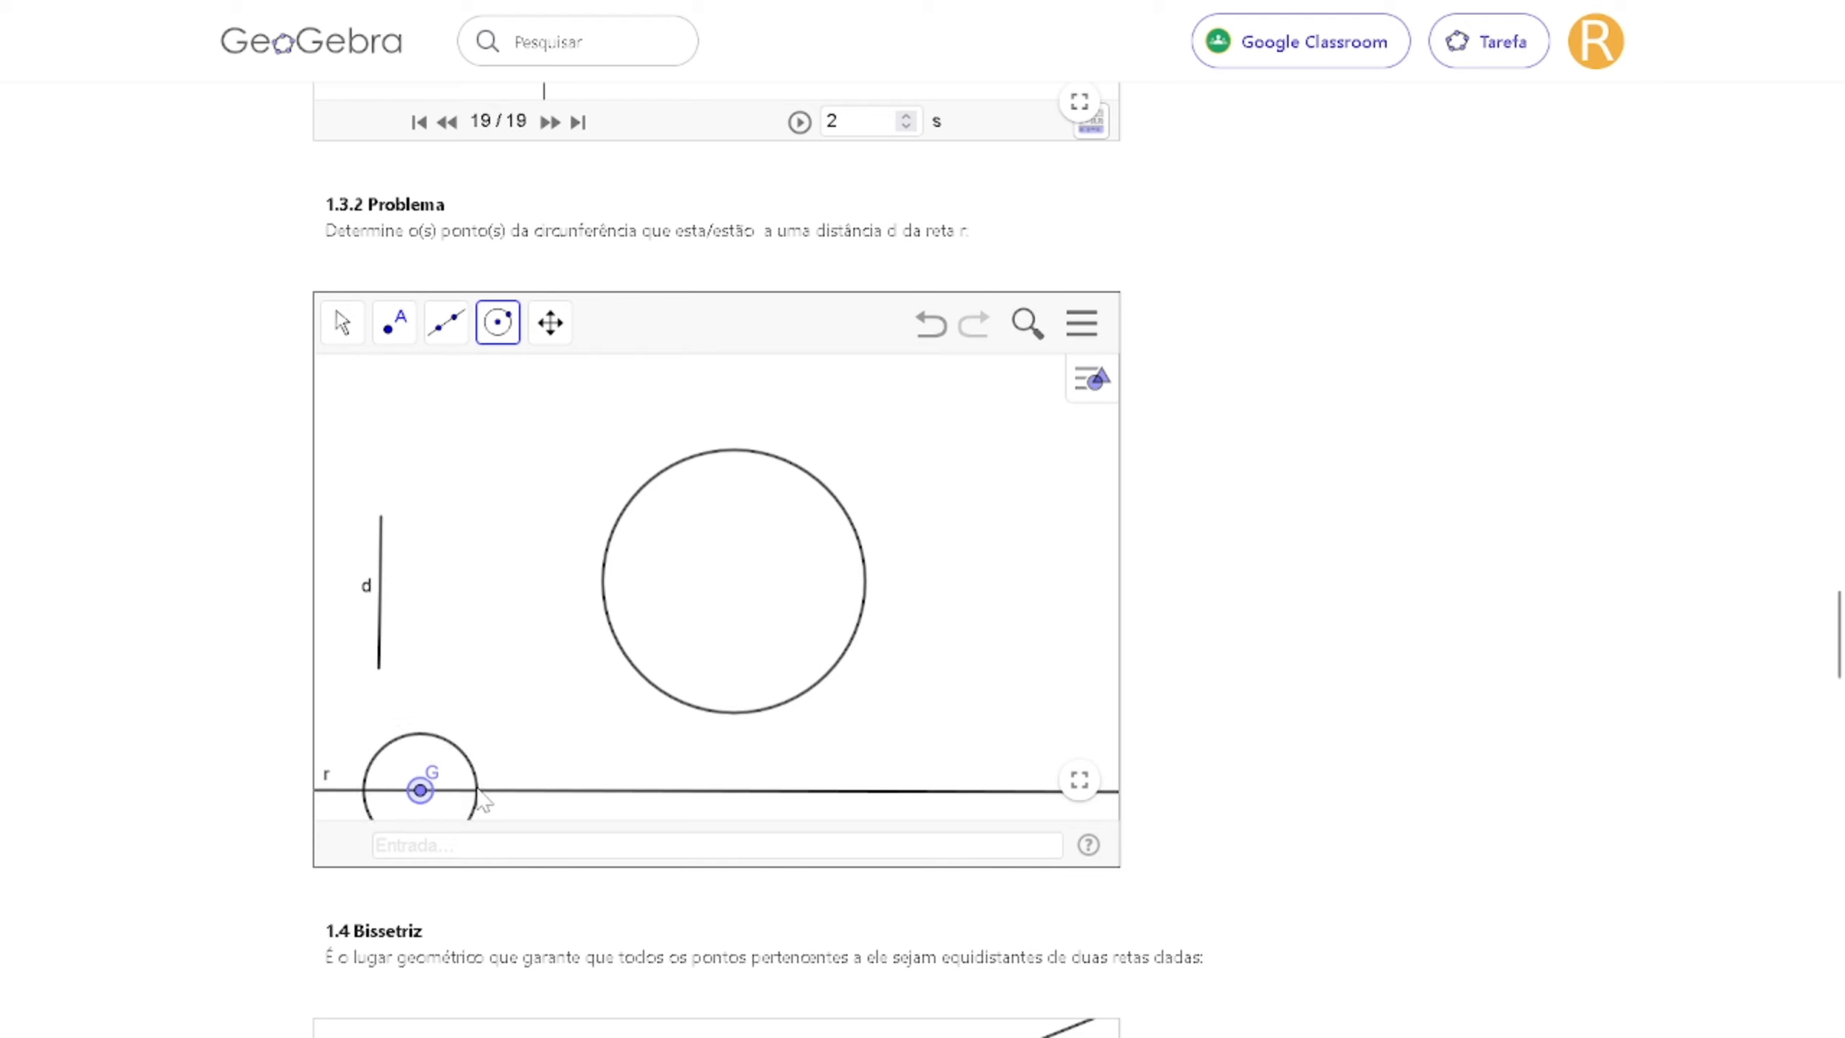
left_click(481, 792)
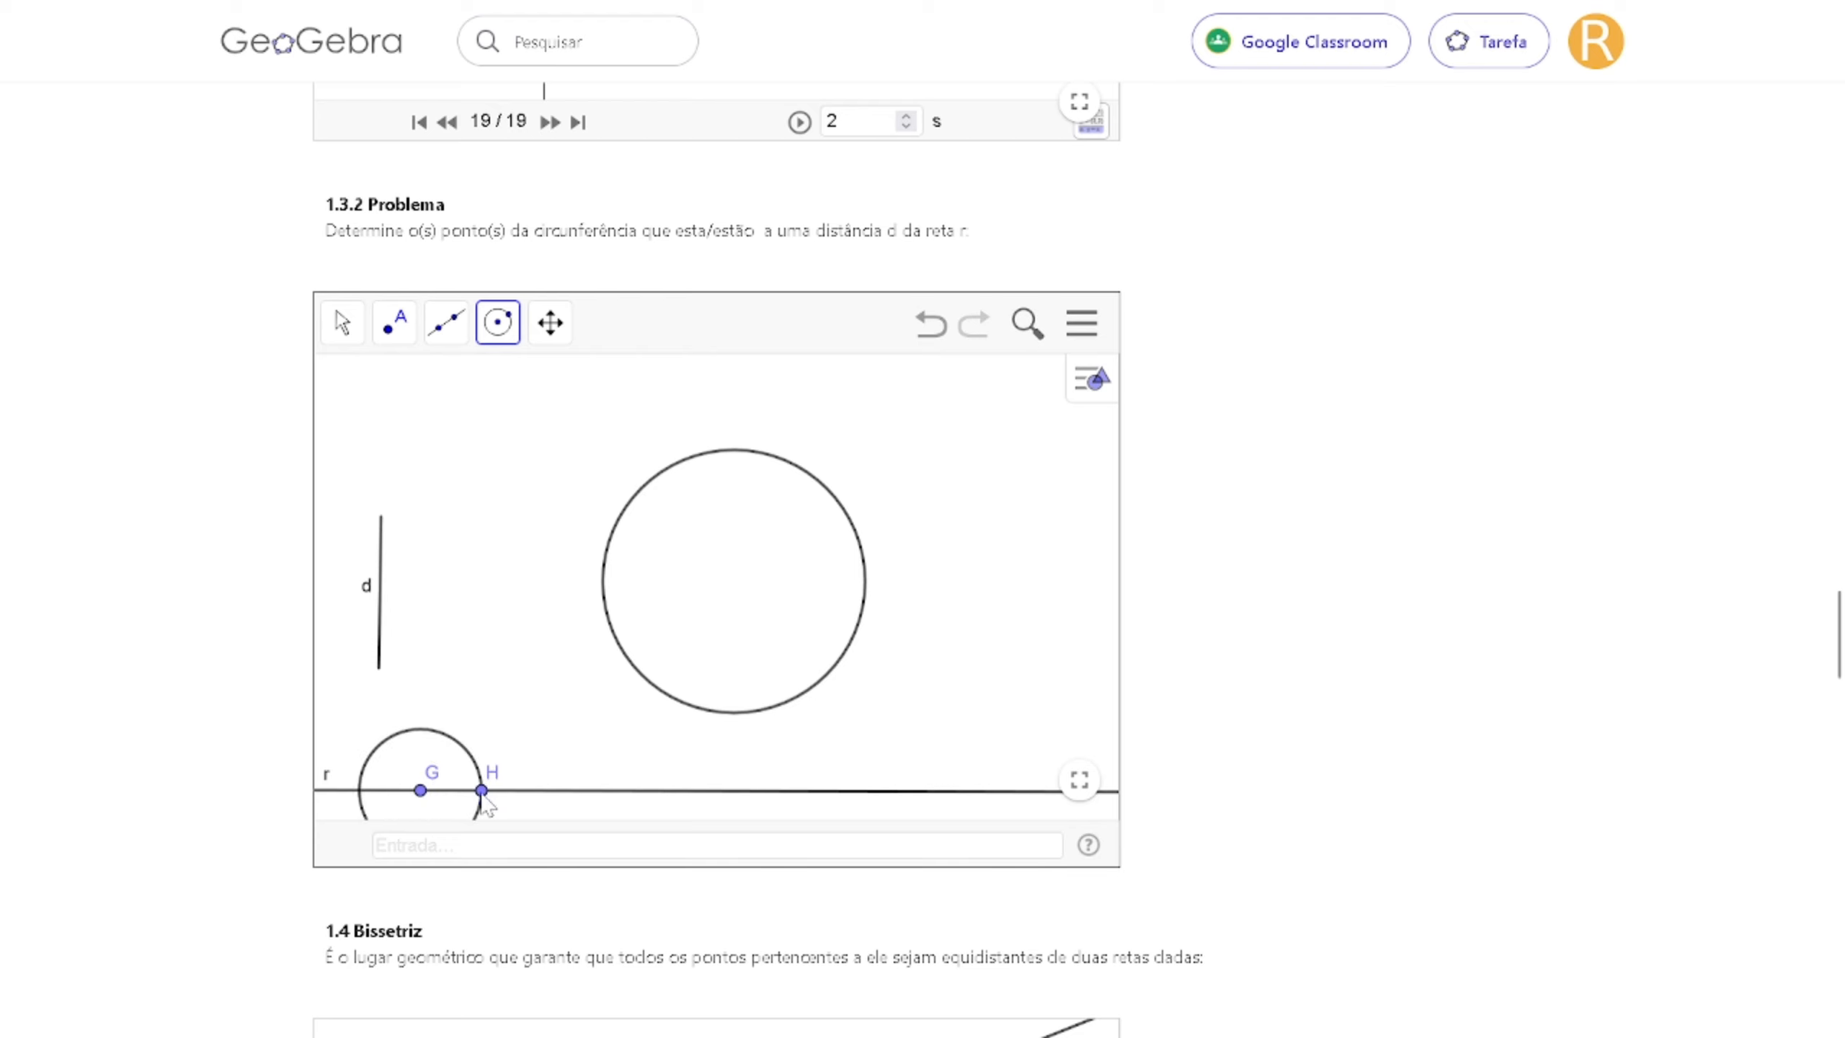
Mark the small circle's other intersection with r, then draw Compass circles centred on I and H with the distance HI as radius.
left_click(397, 333)
left_click(408, 401)
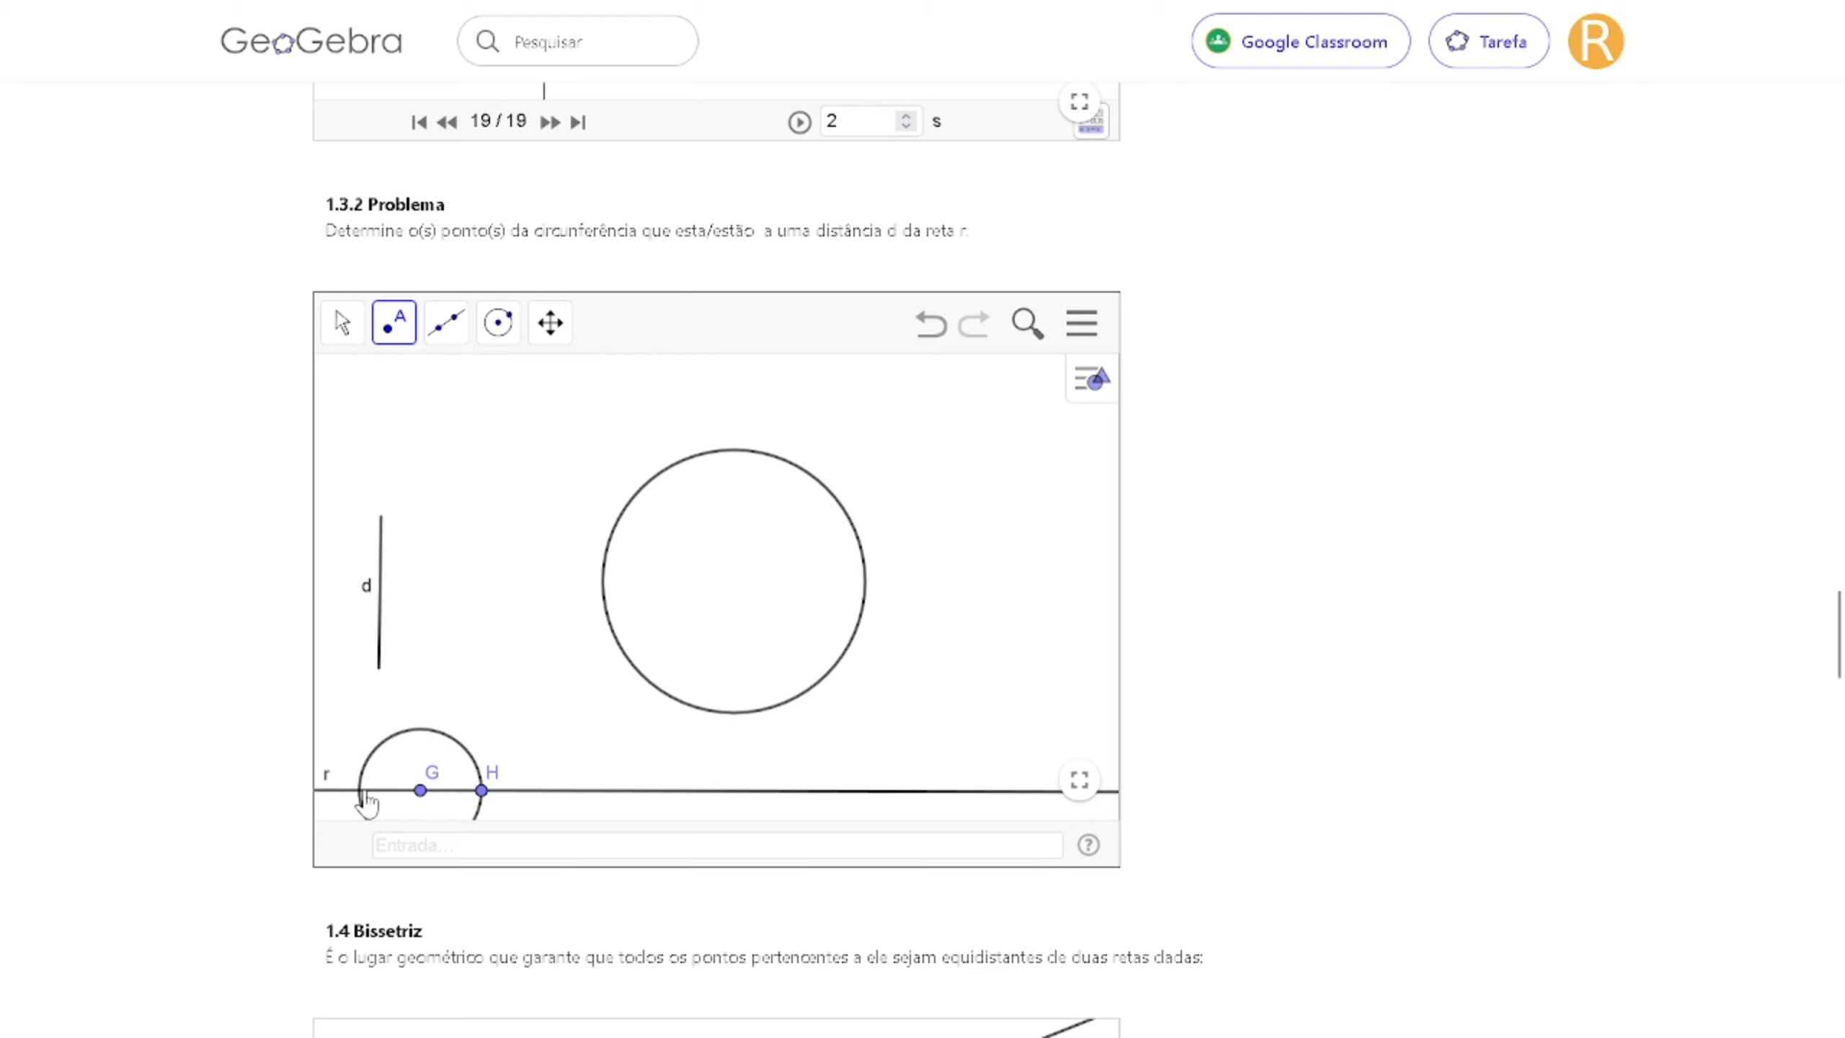
left_click(447, 324)
left_click(509, 325)
left_click(509, 325)
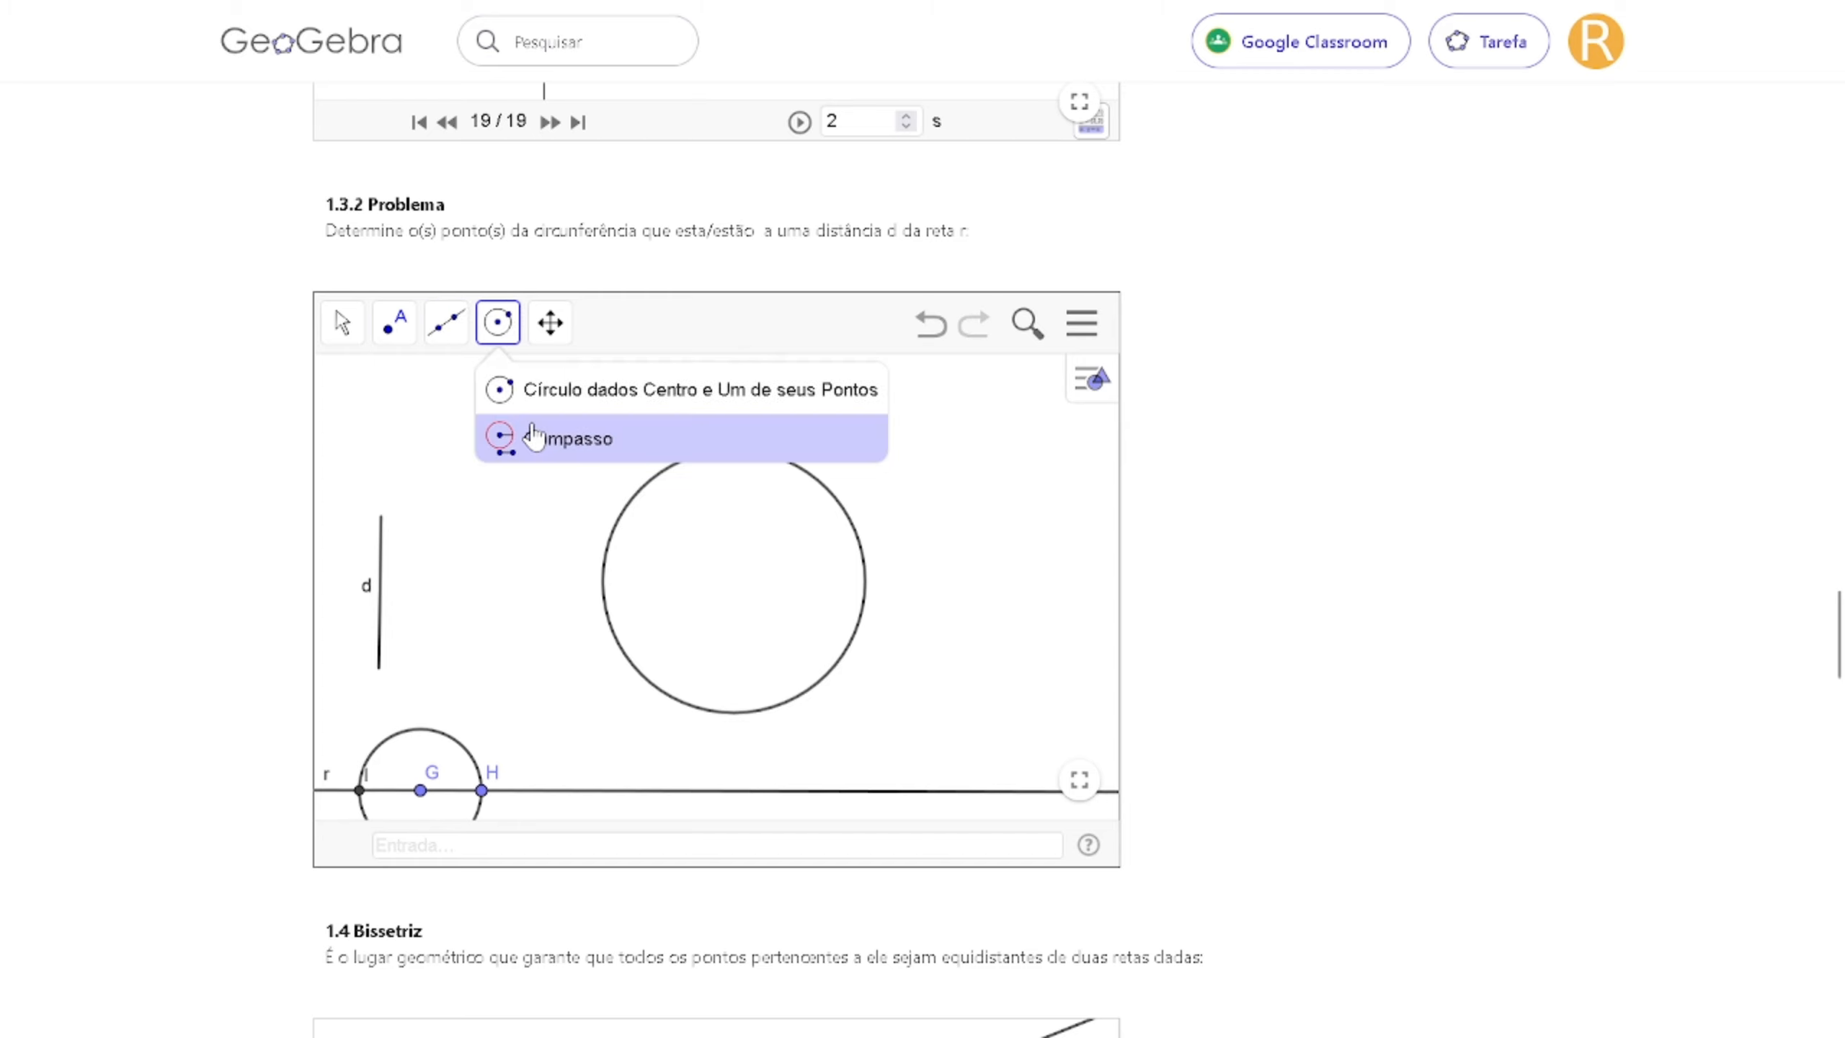
left_click(552, 437)
left_click(481, 790)
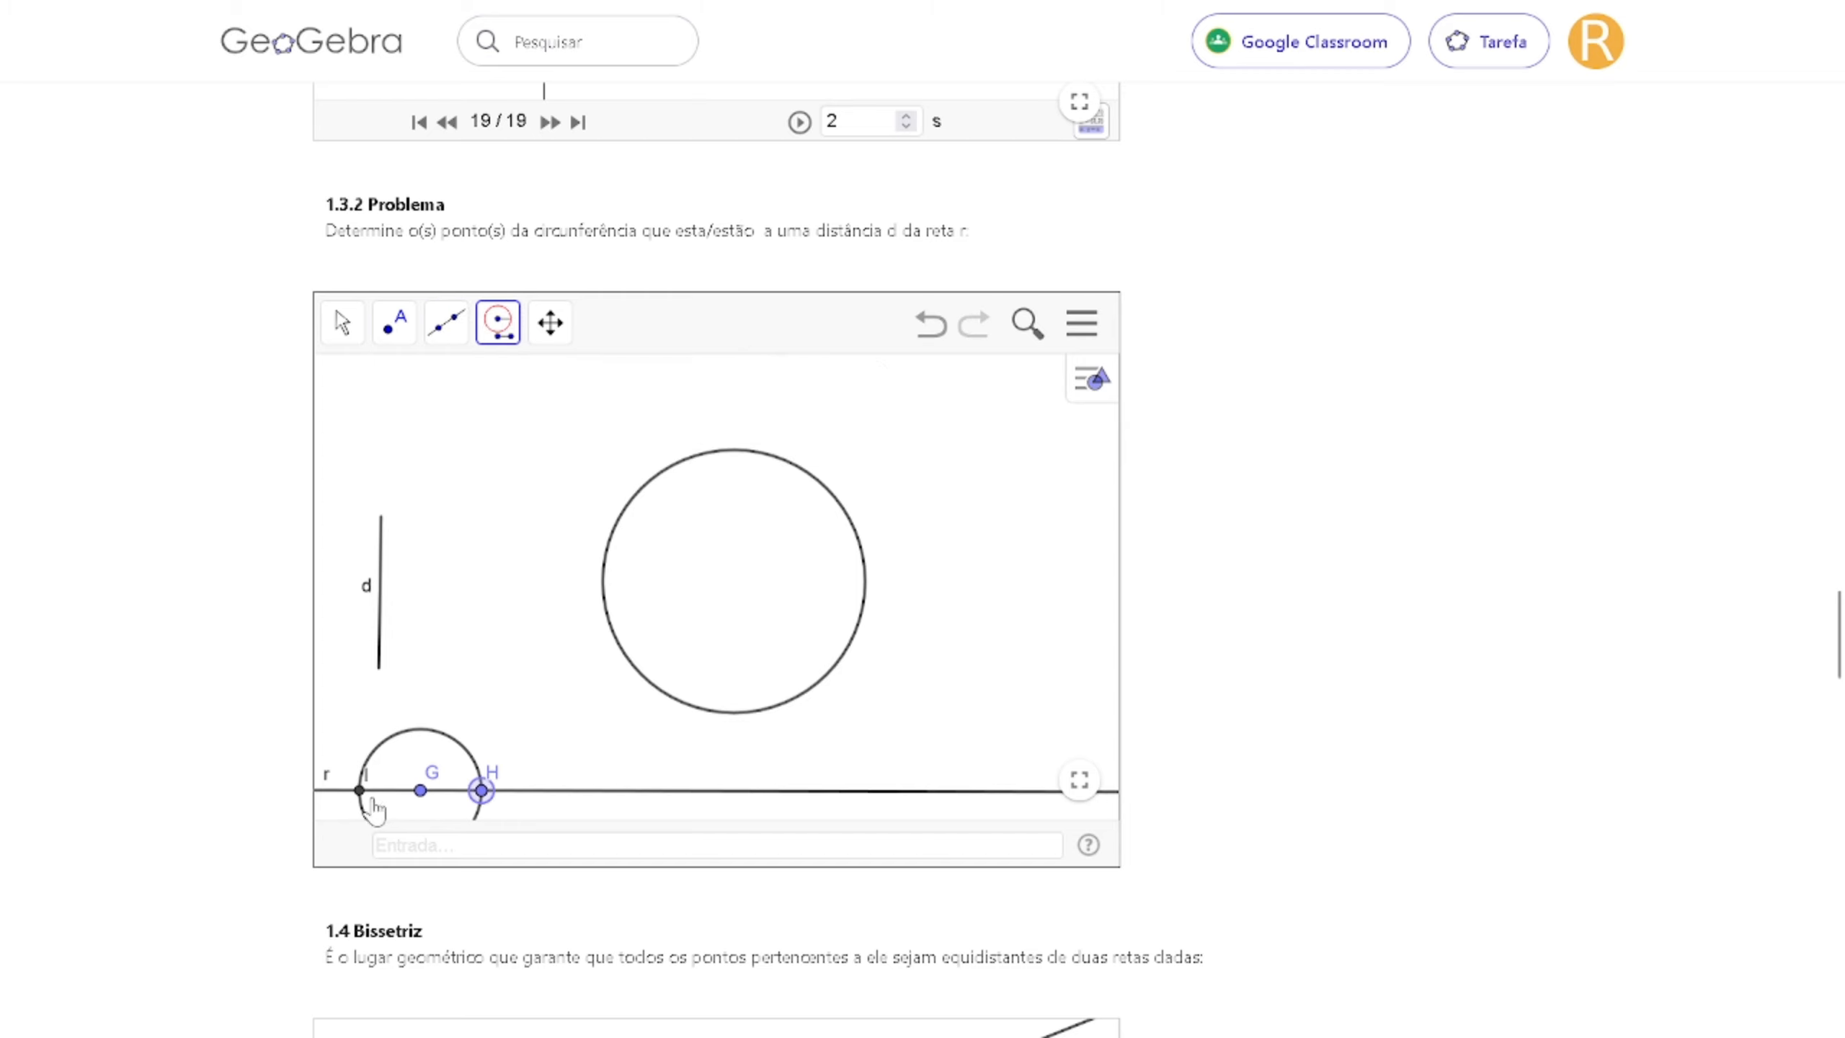
left_click(359, 790)
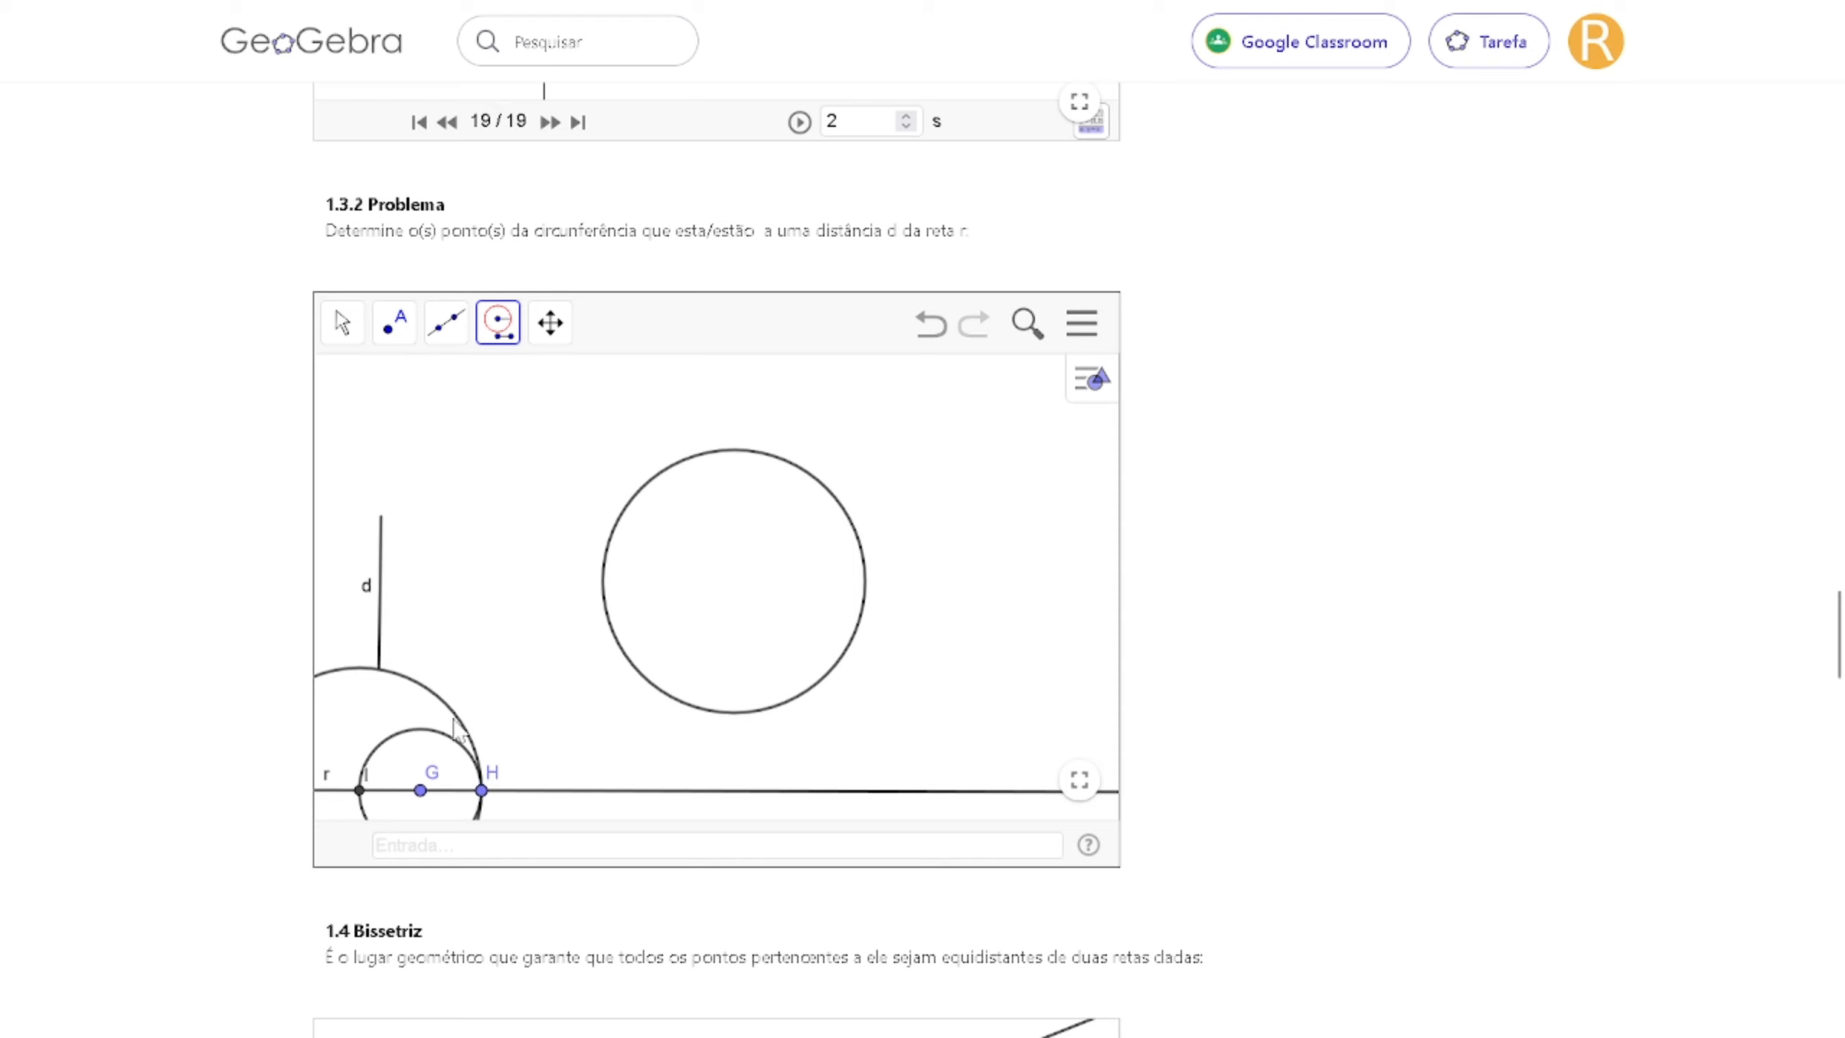
left_click(483, 792)
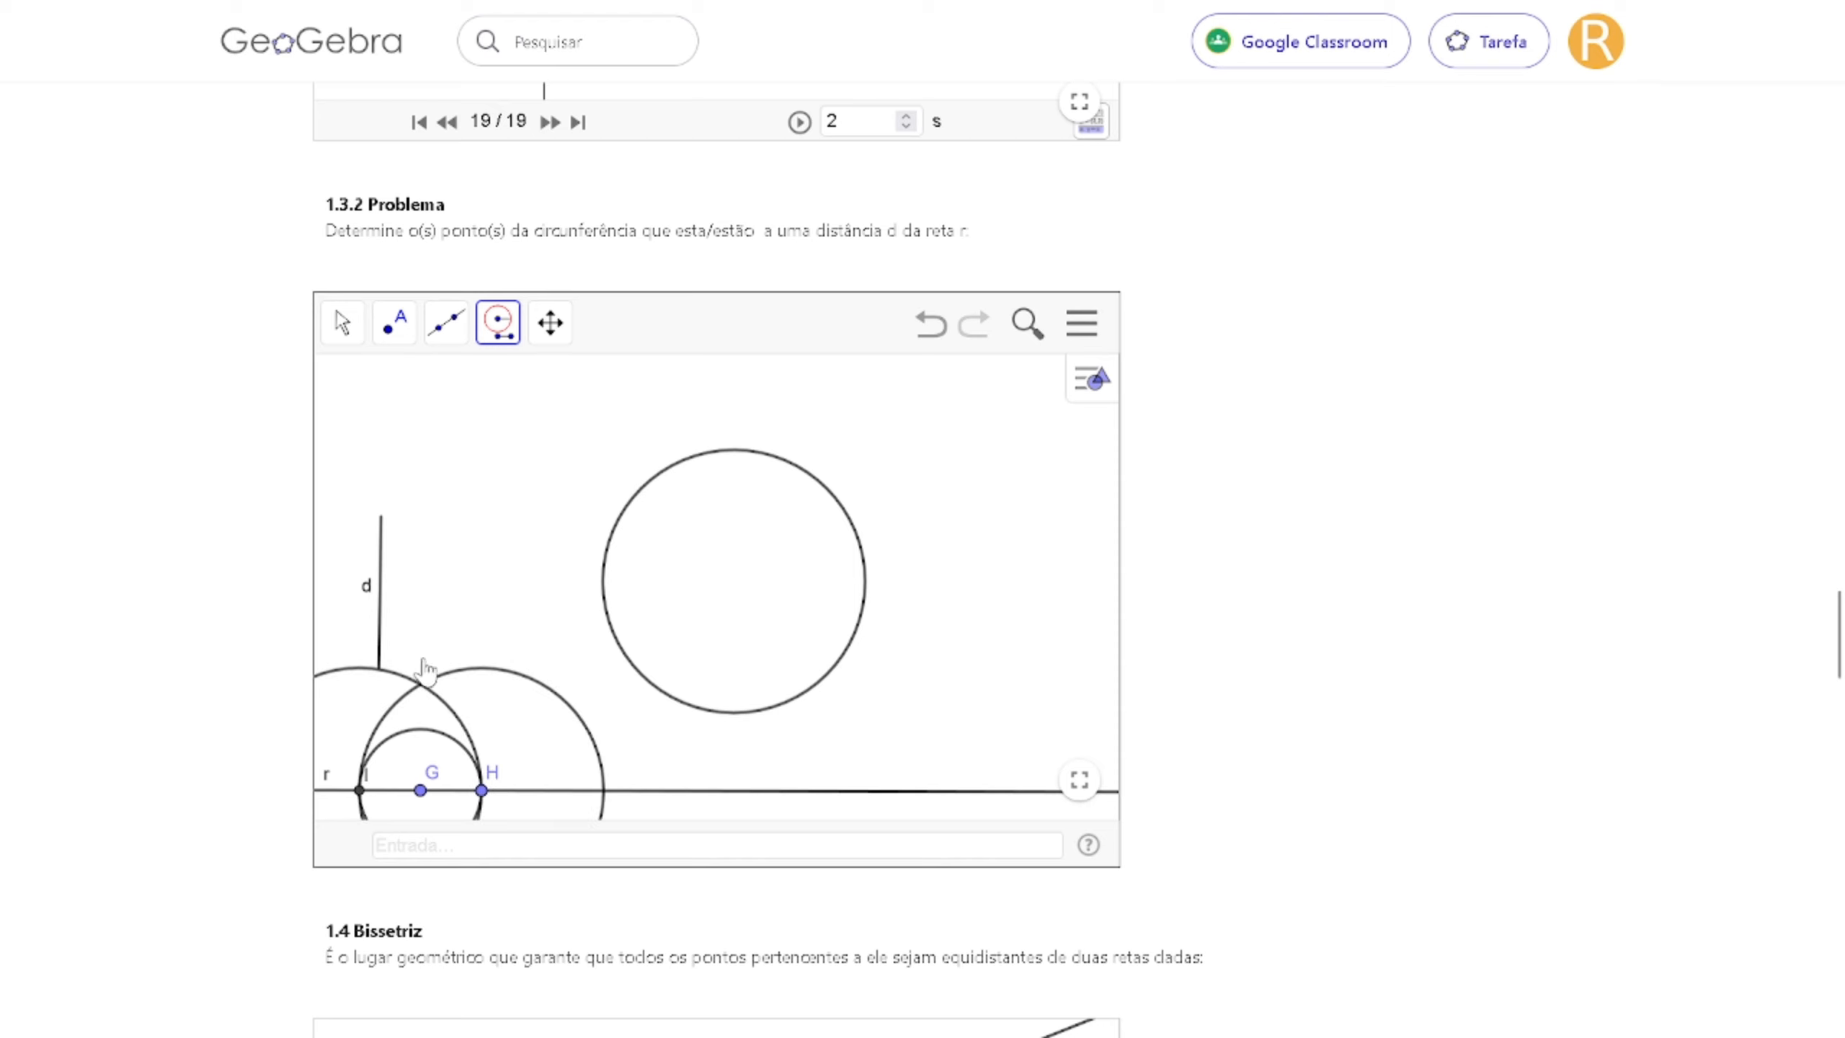
Mark the upper intersection of the two large circles and draw the perpendicular to r through it and point G.
left_click(393, 324)
left_click(426, 388)
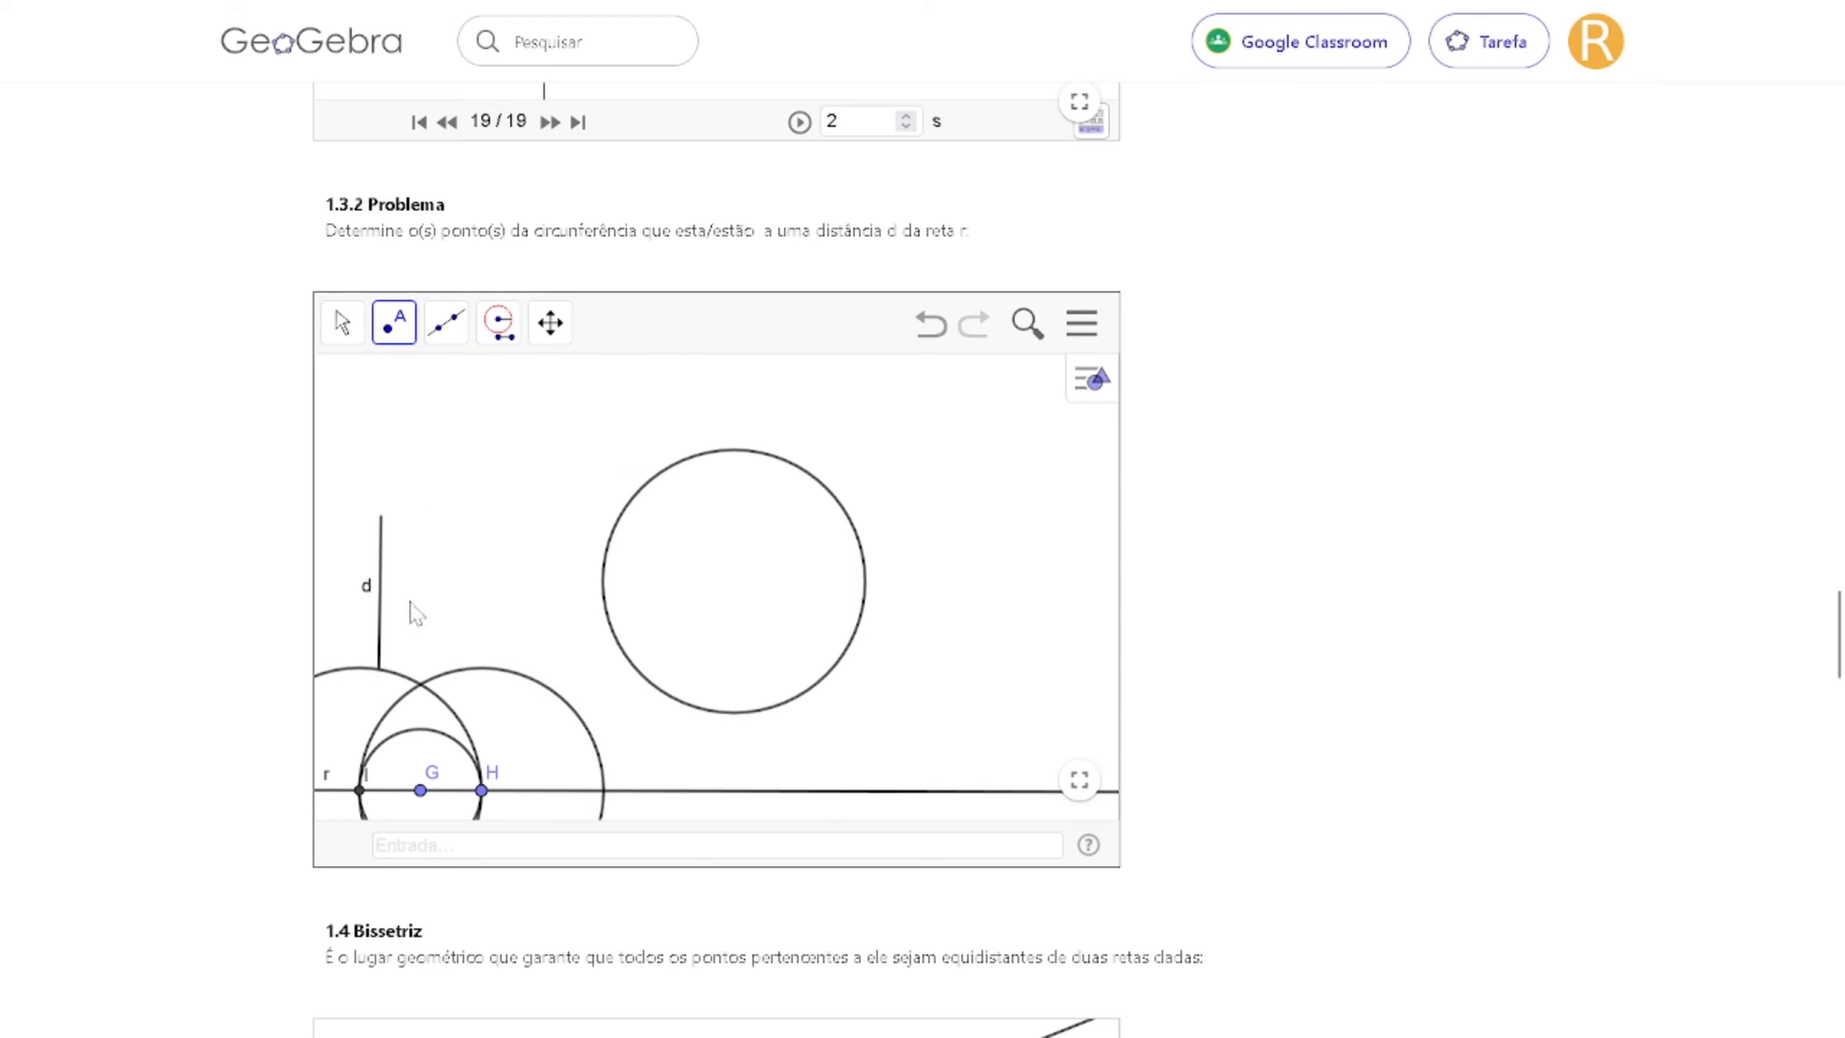
left_click(422, 685)
left_click(445, 331)
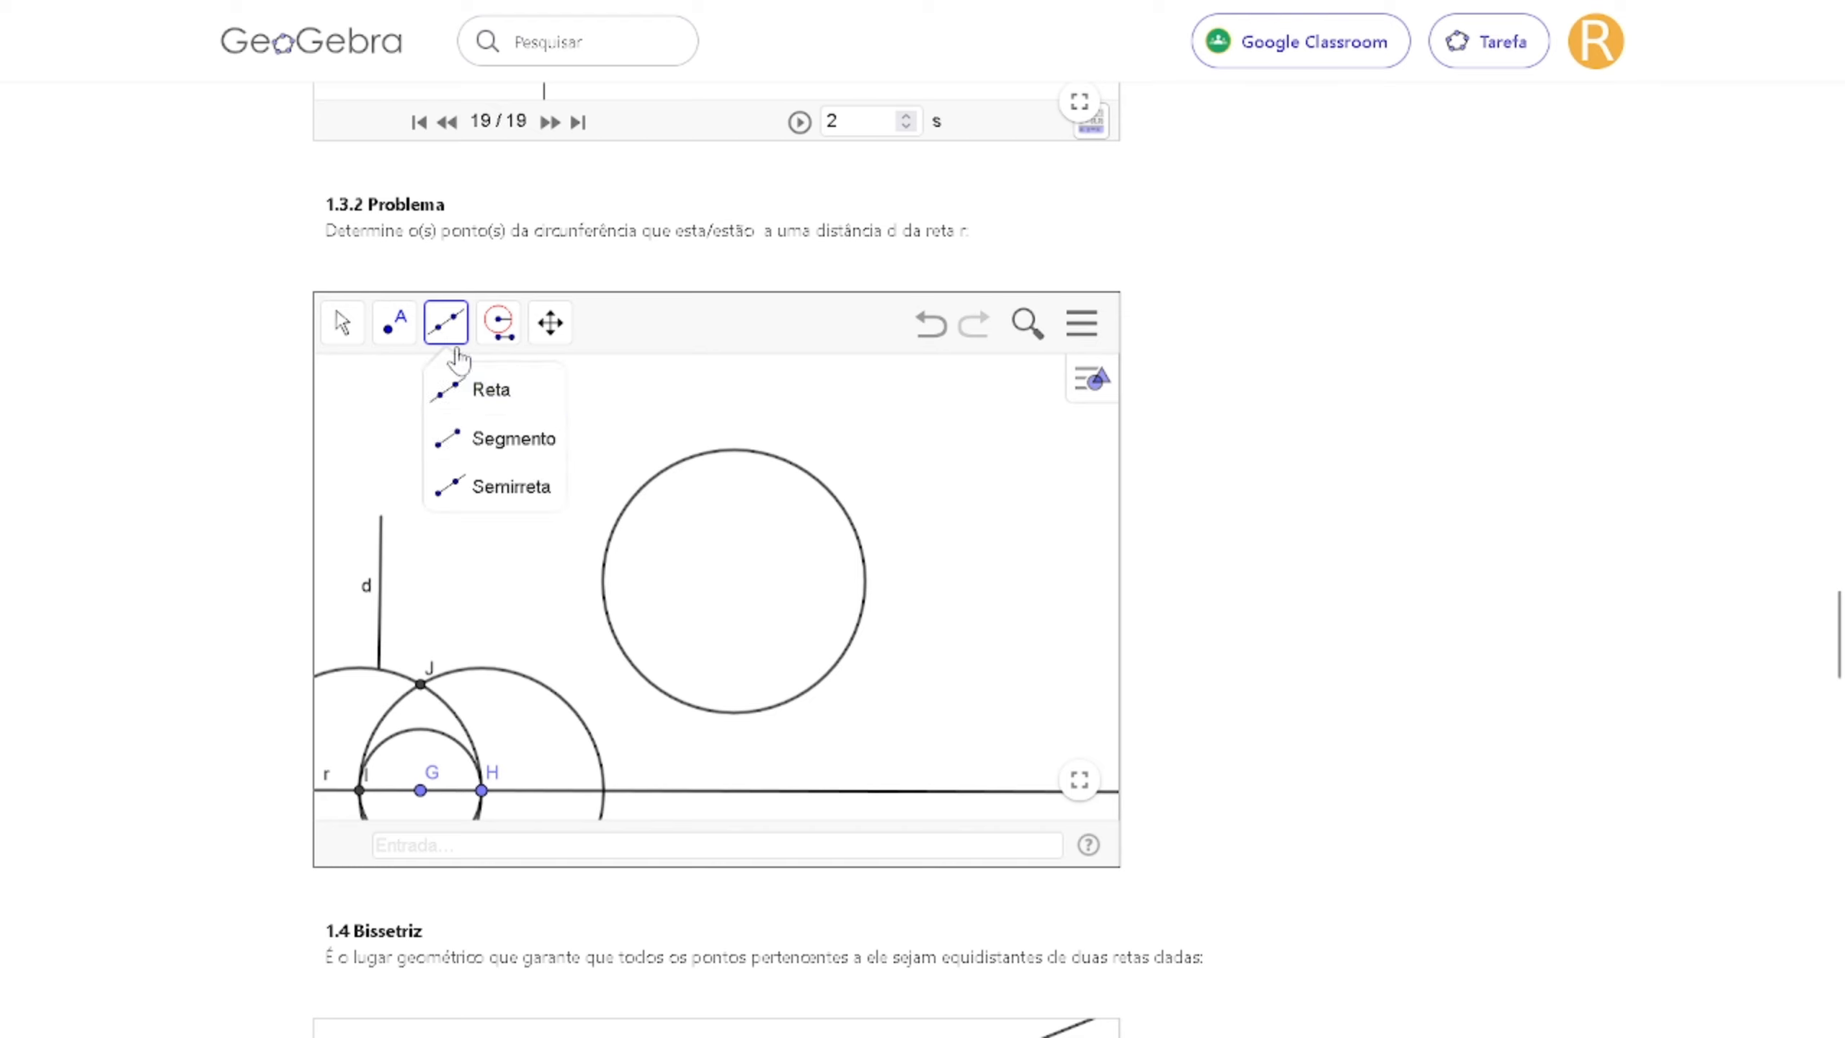
left_click(470, 402)
left_click(435, 786)
left_click(422, 686)
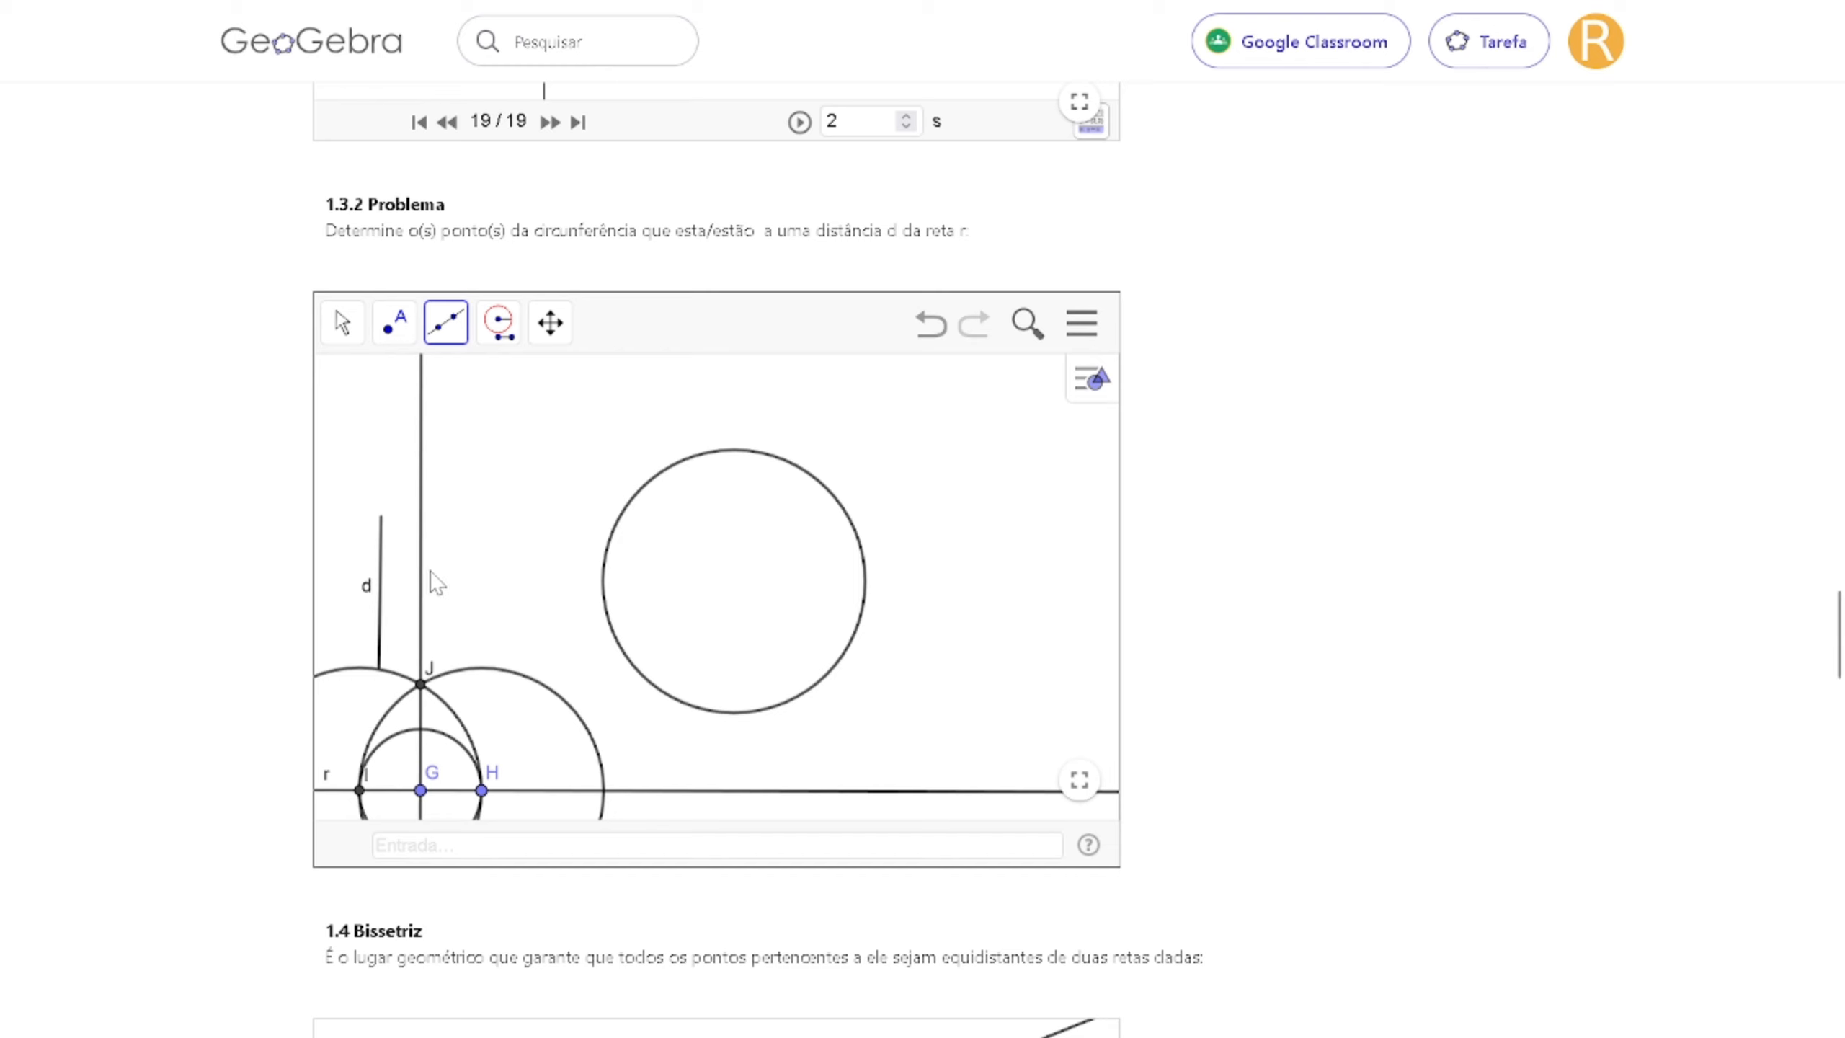
Thin the outlines of the three construction circles and set the perpendicular's line thickness to 1.
left_click(345, 321)
left_click(534, 683)
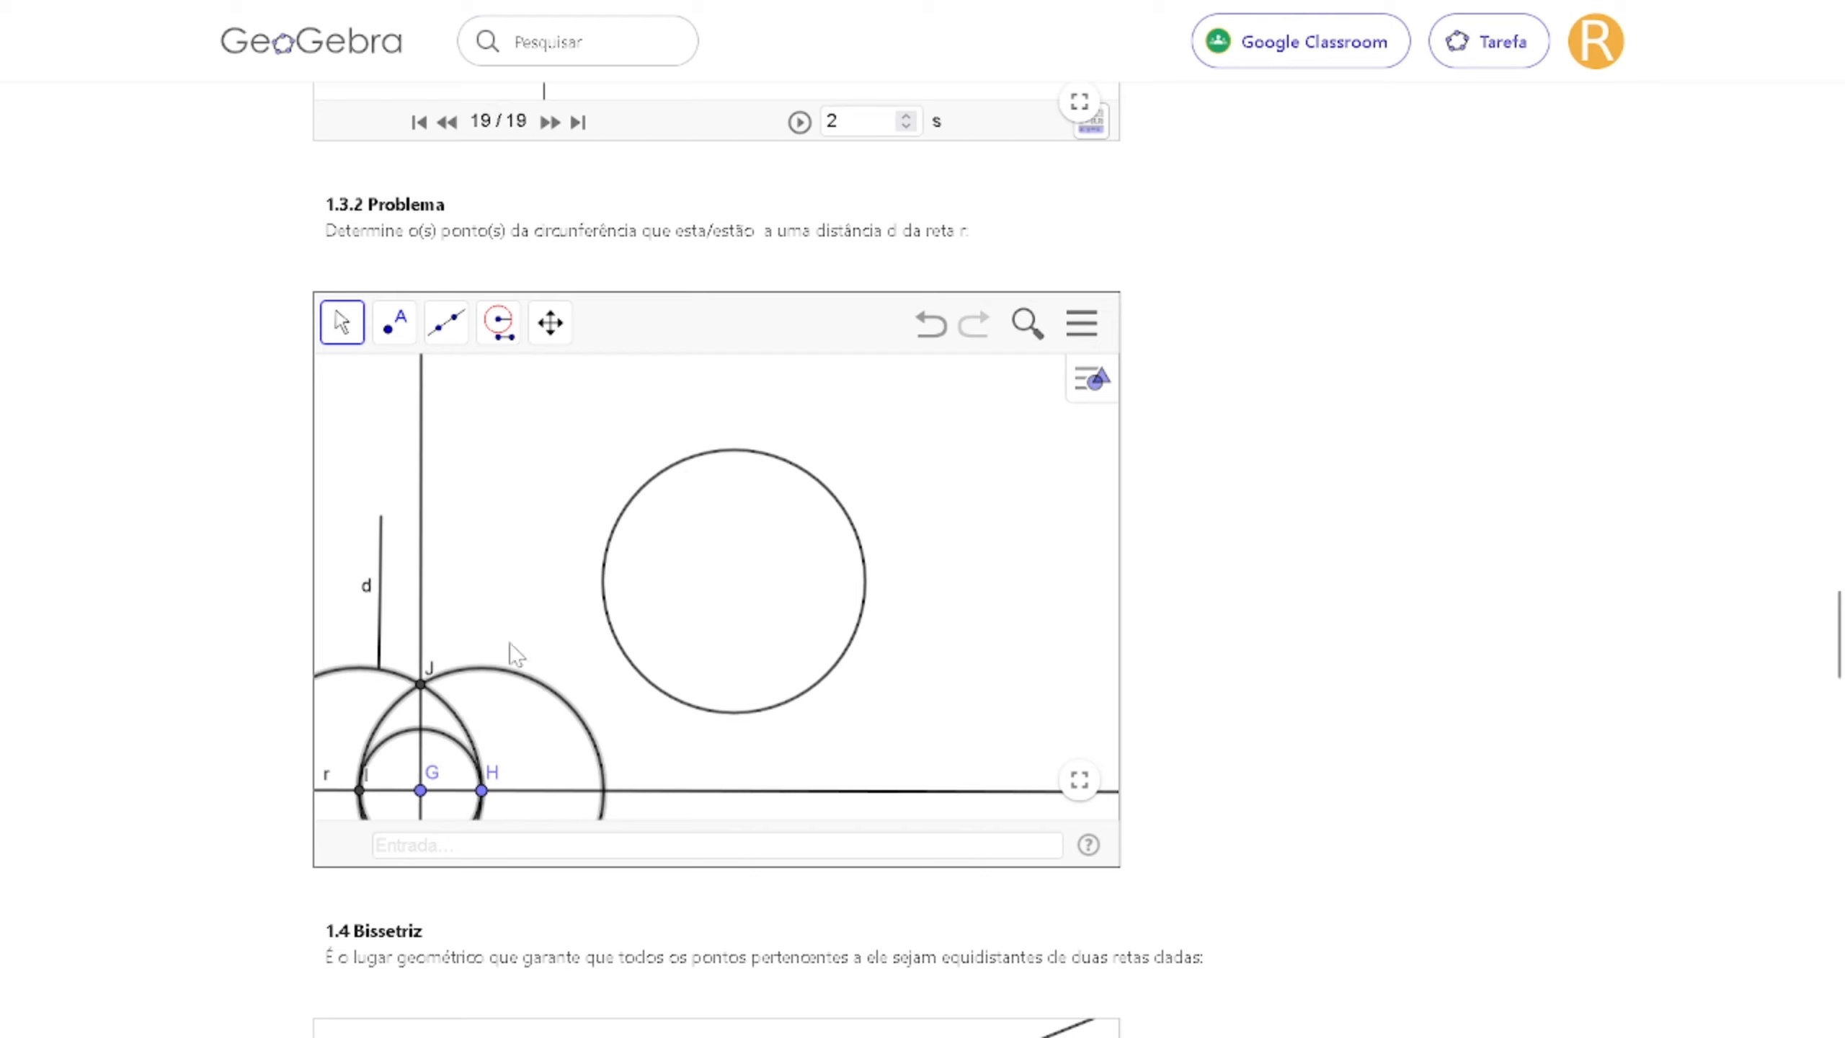
left_click(1092, 380)
left_click(863, 377)
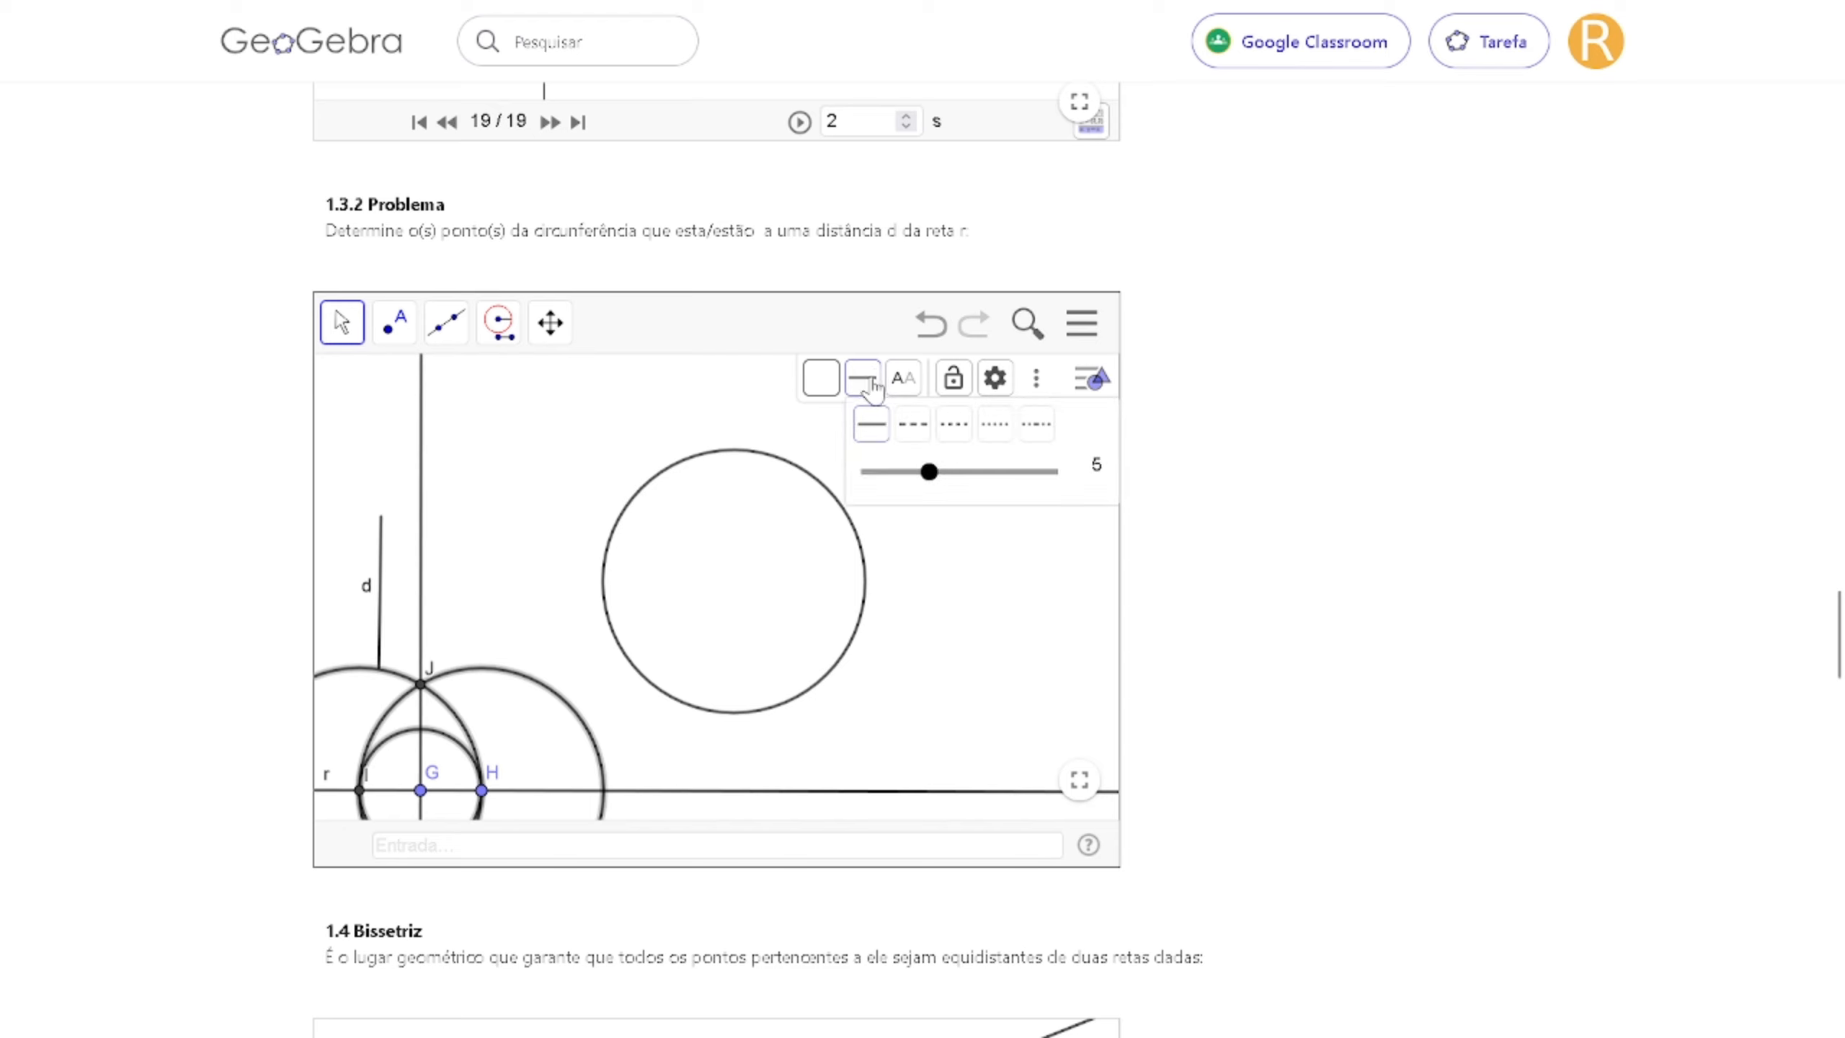
left_click(875, 472)
left_click(422, 569)
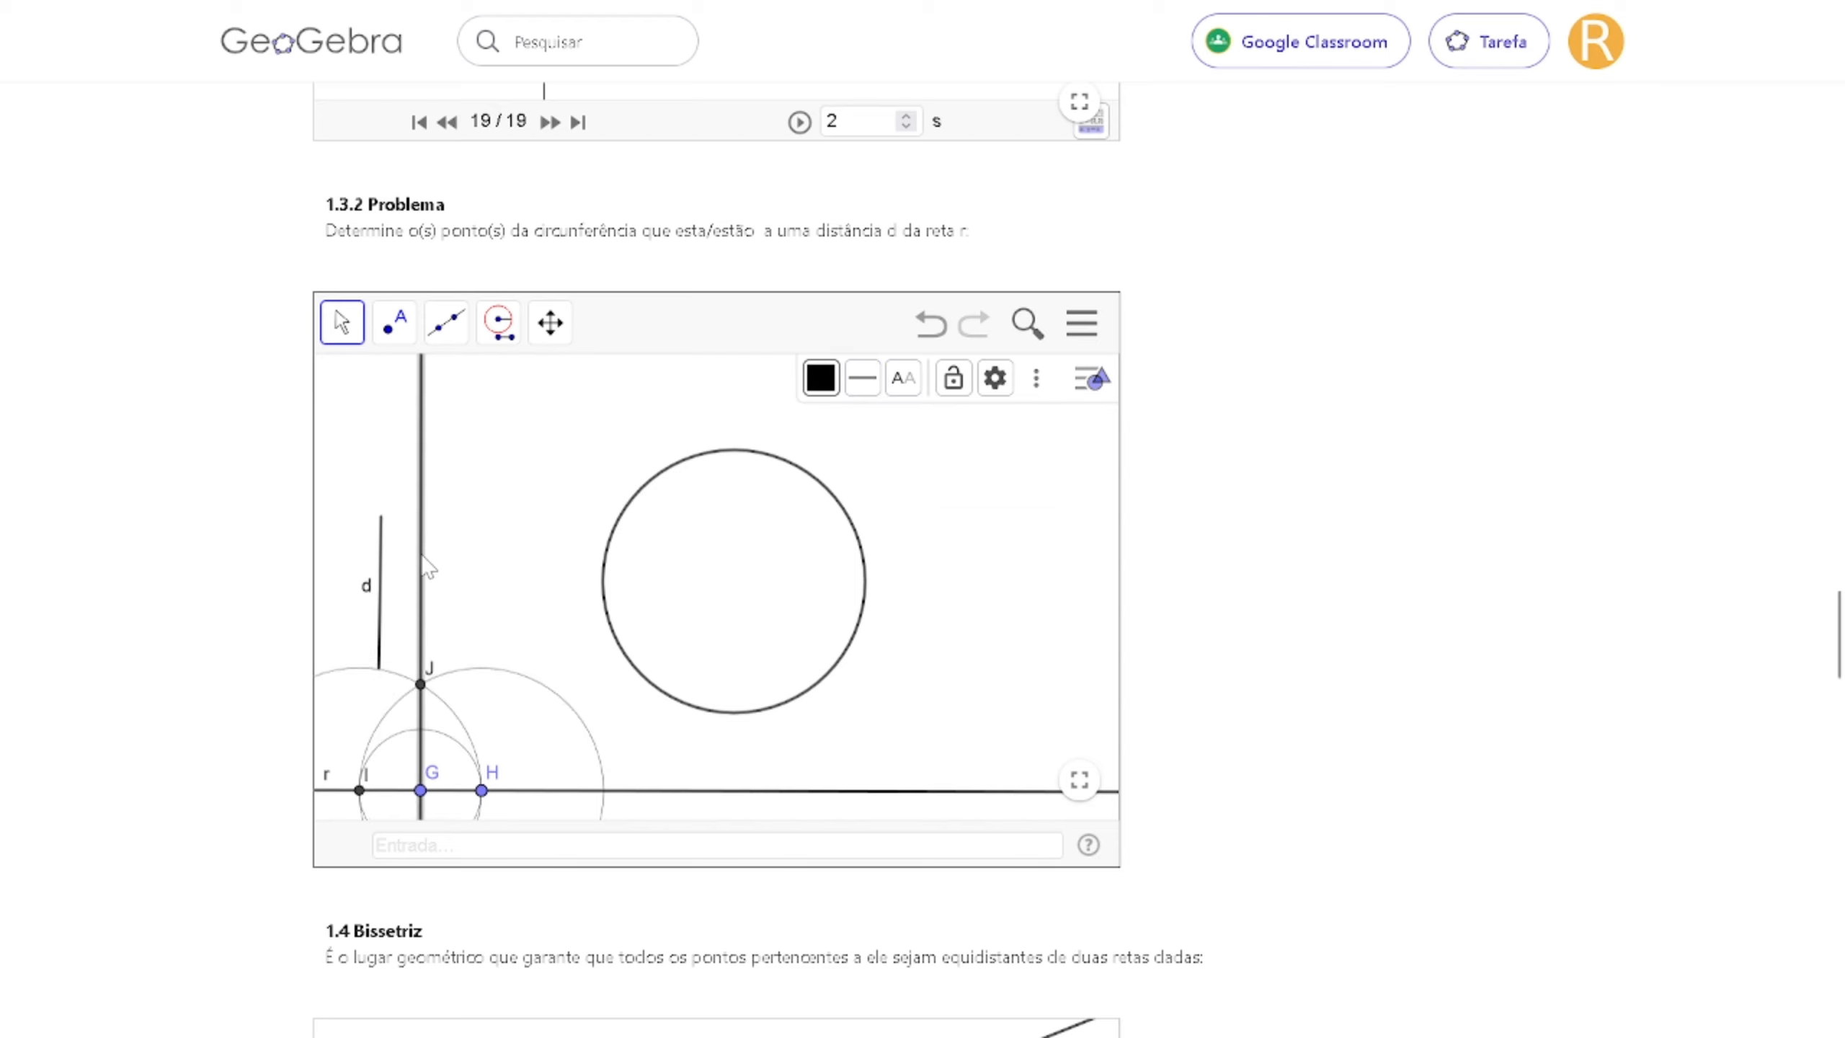
left_click(862, 378)
left_click_drag(930, 471, 810, 486)
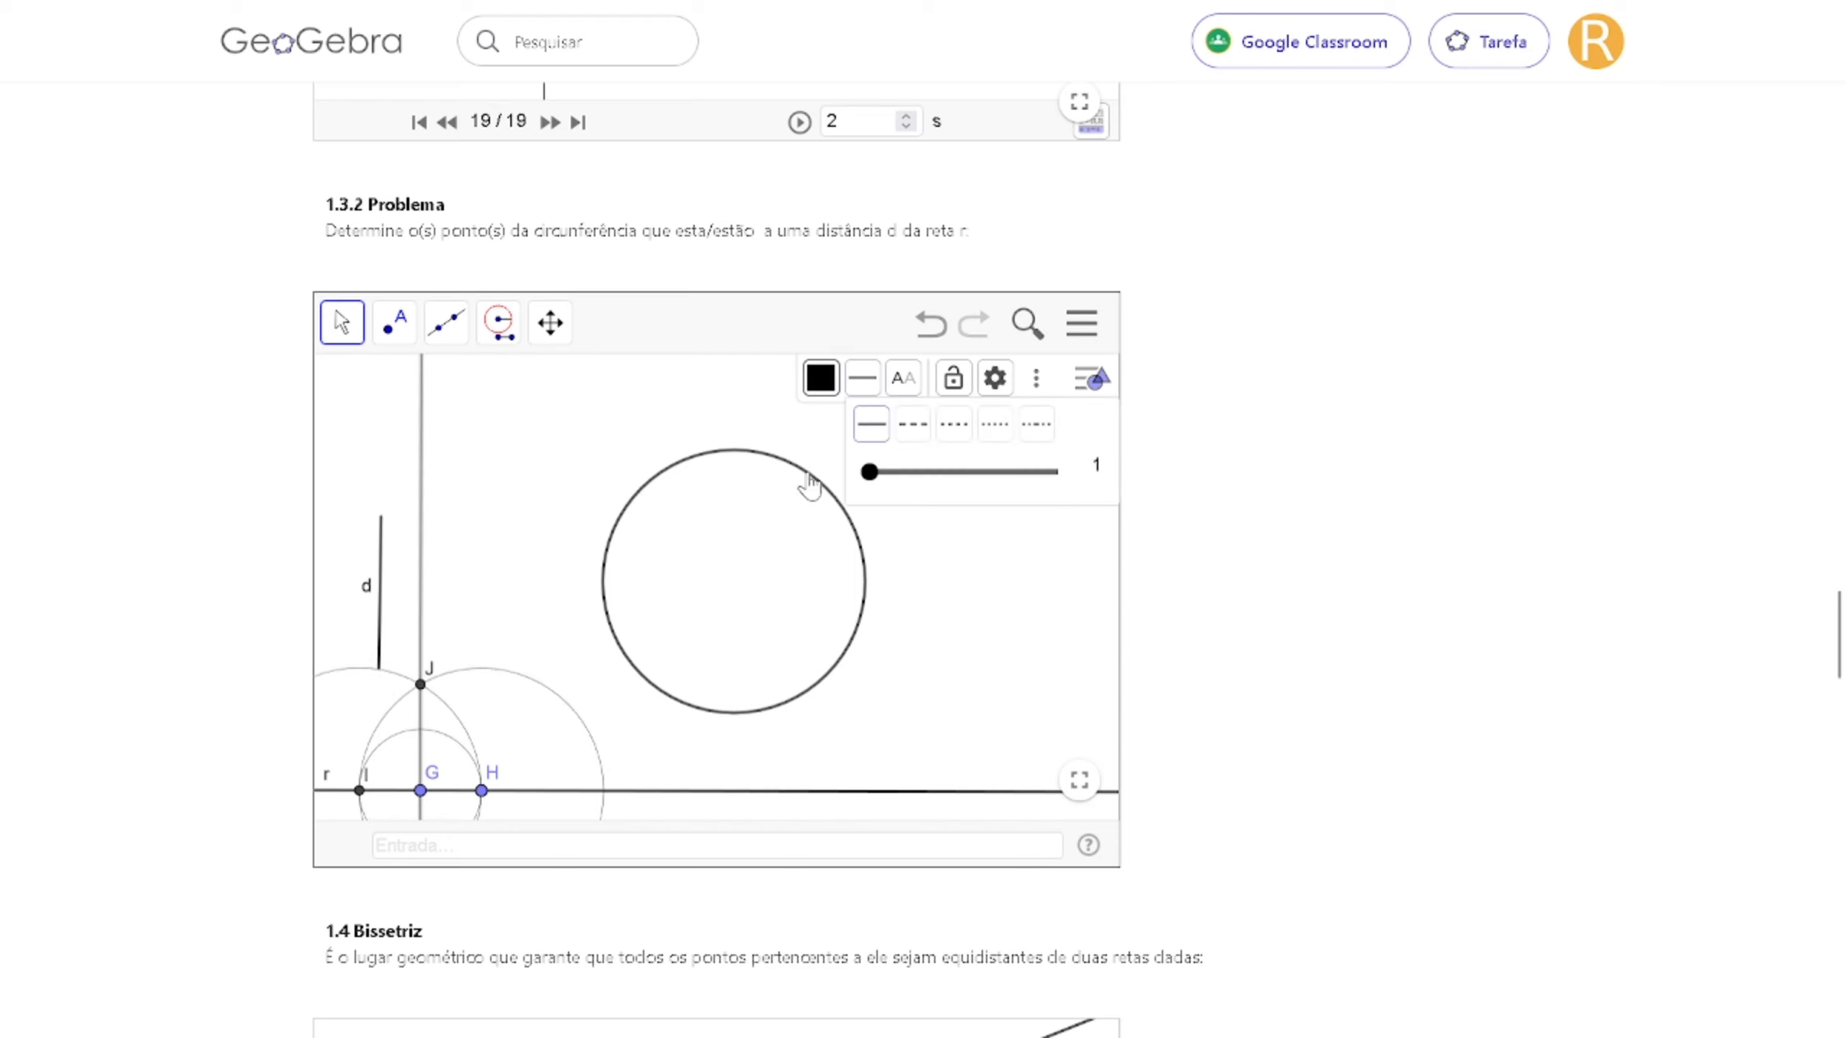
left_click(511, 553)
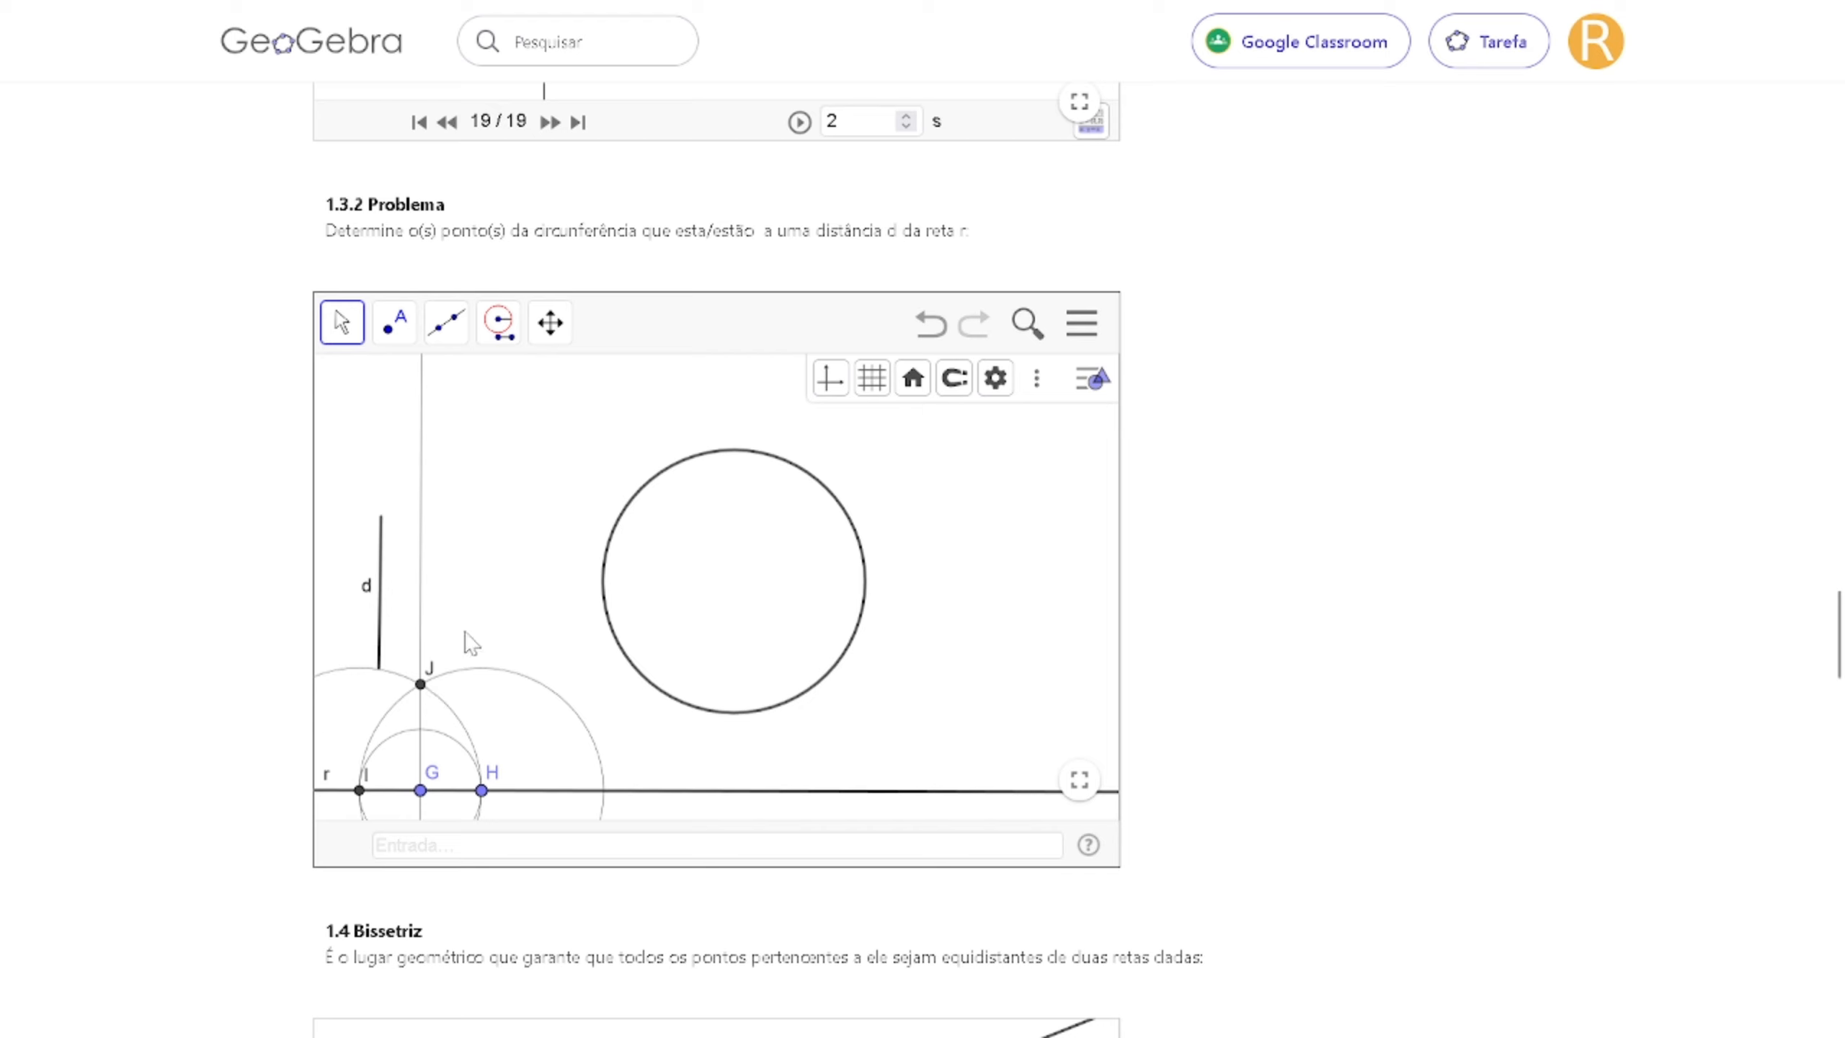
Hide point J, where the two large construction circles meet on the perpendicular.
left_click(422, 685)
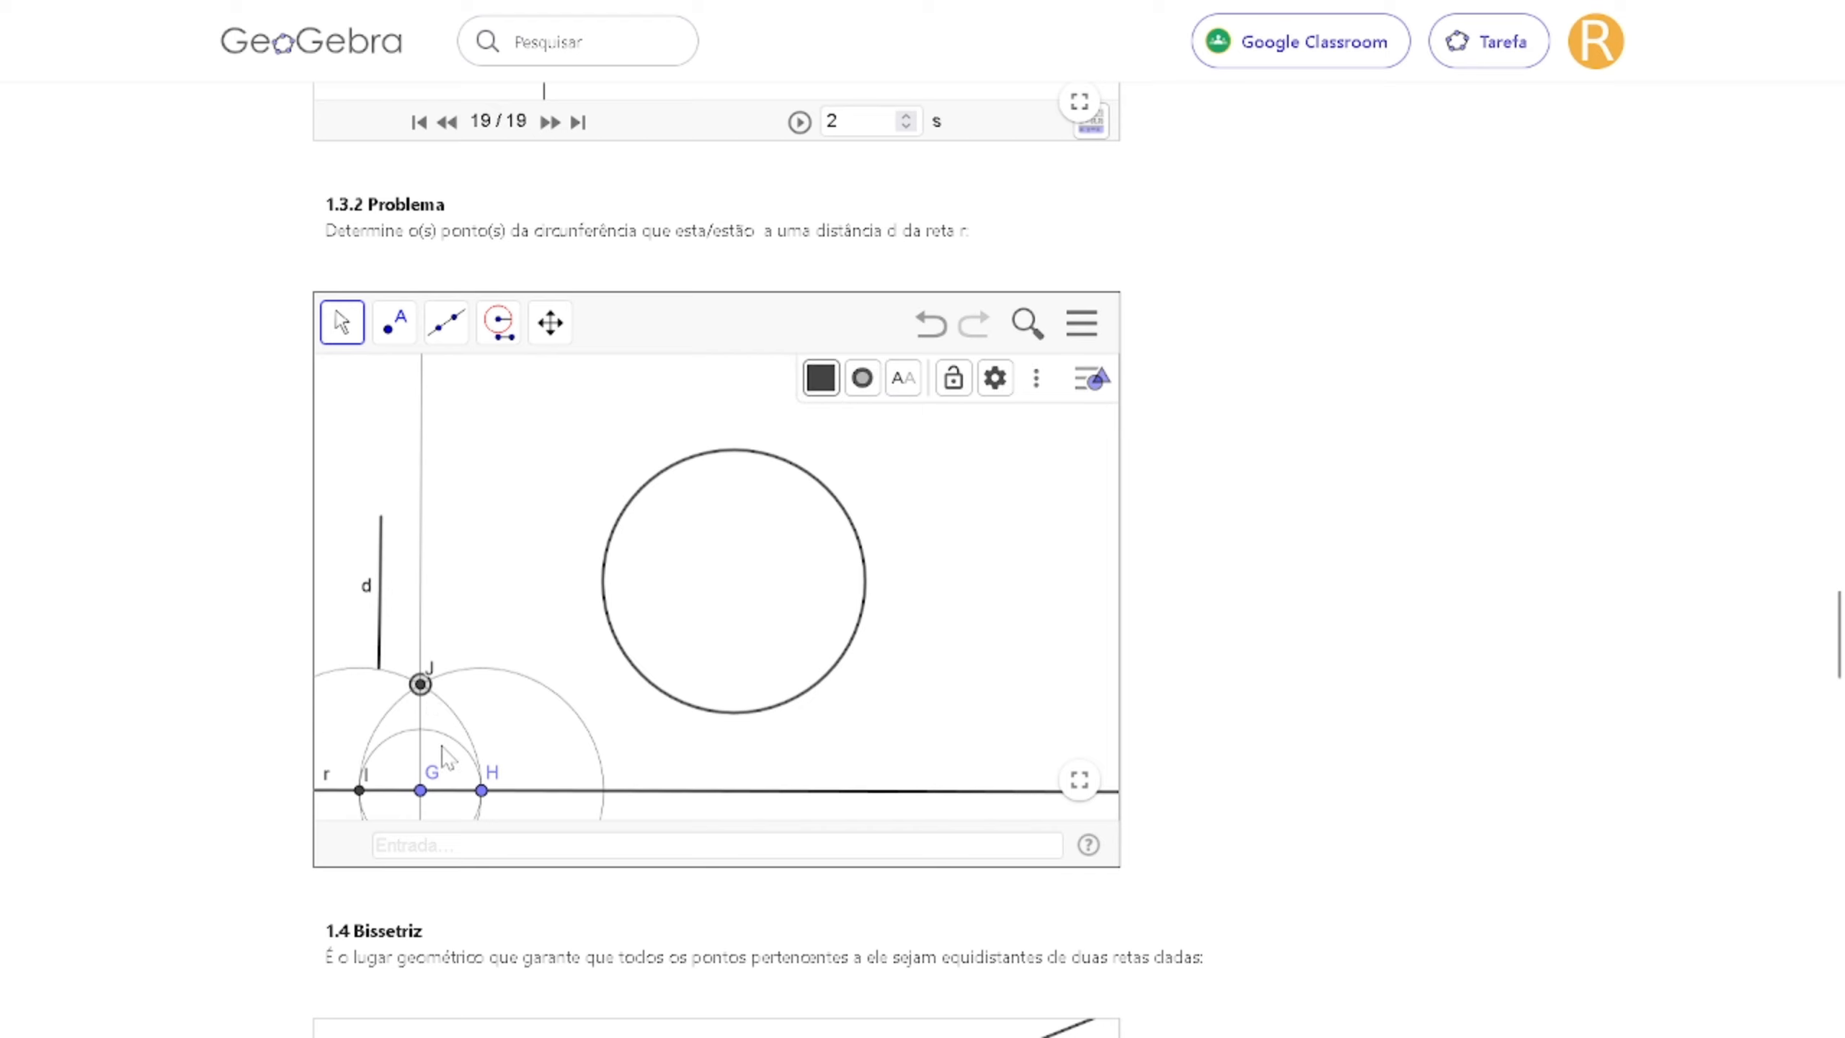
right_click(420, 684)
left_click(509, 626)
Draw a Compass circle with radius d centred on G and mark its upper intersection with the perpendicular.
left_click(421, 791)
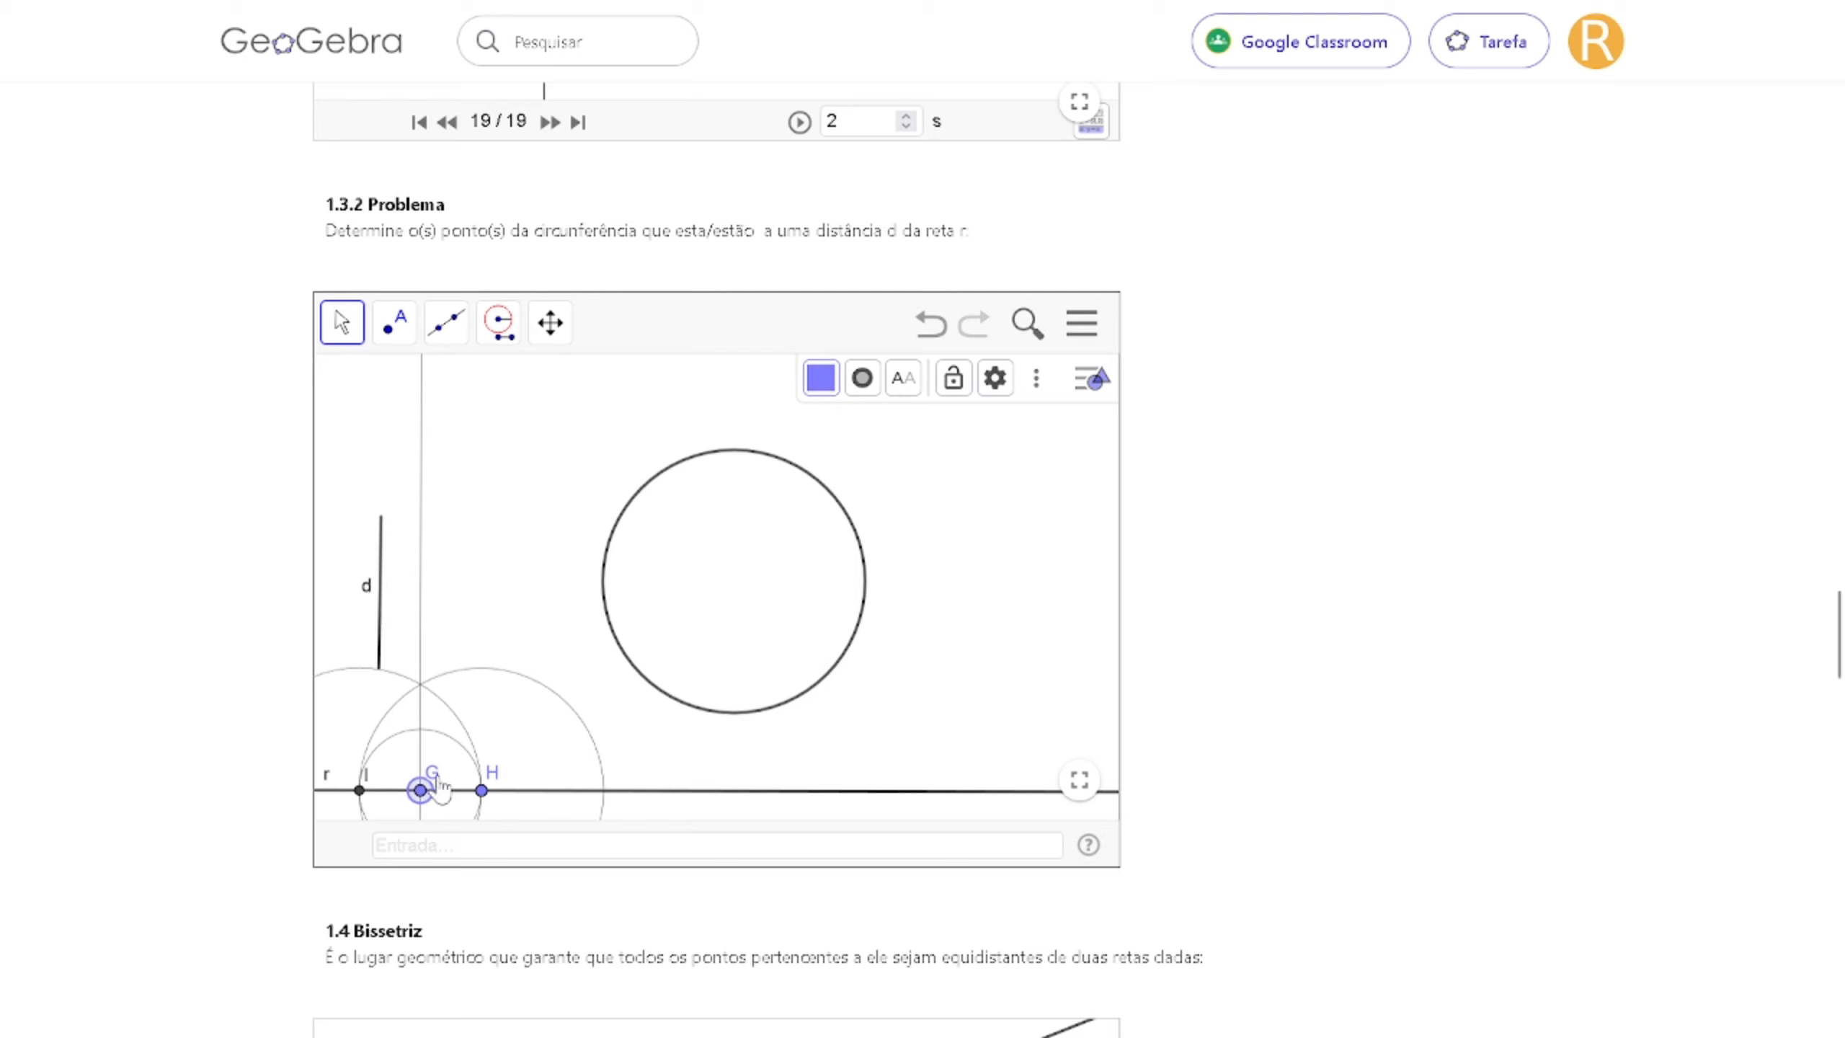
left_click(498, 321)
left_click(535, 437)
left_click(381, 603)
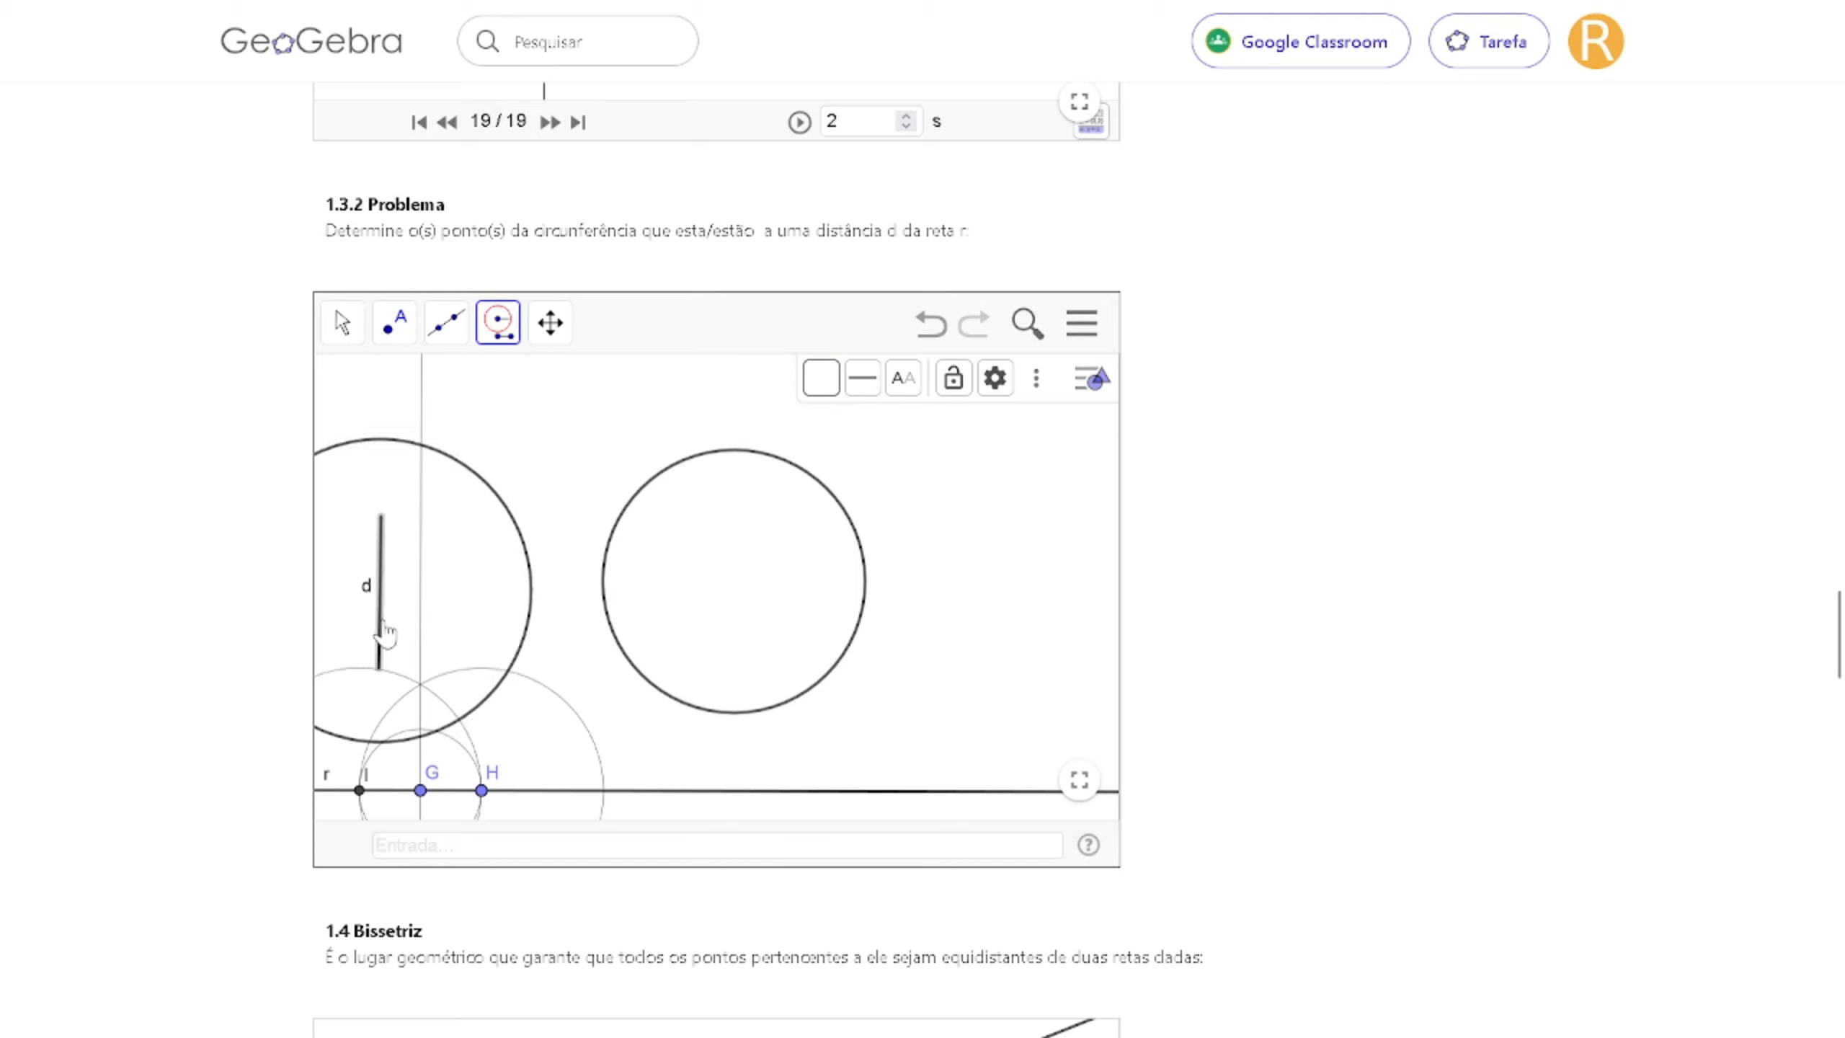
left_click(422, 792)
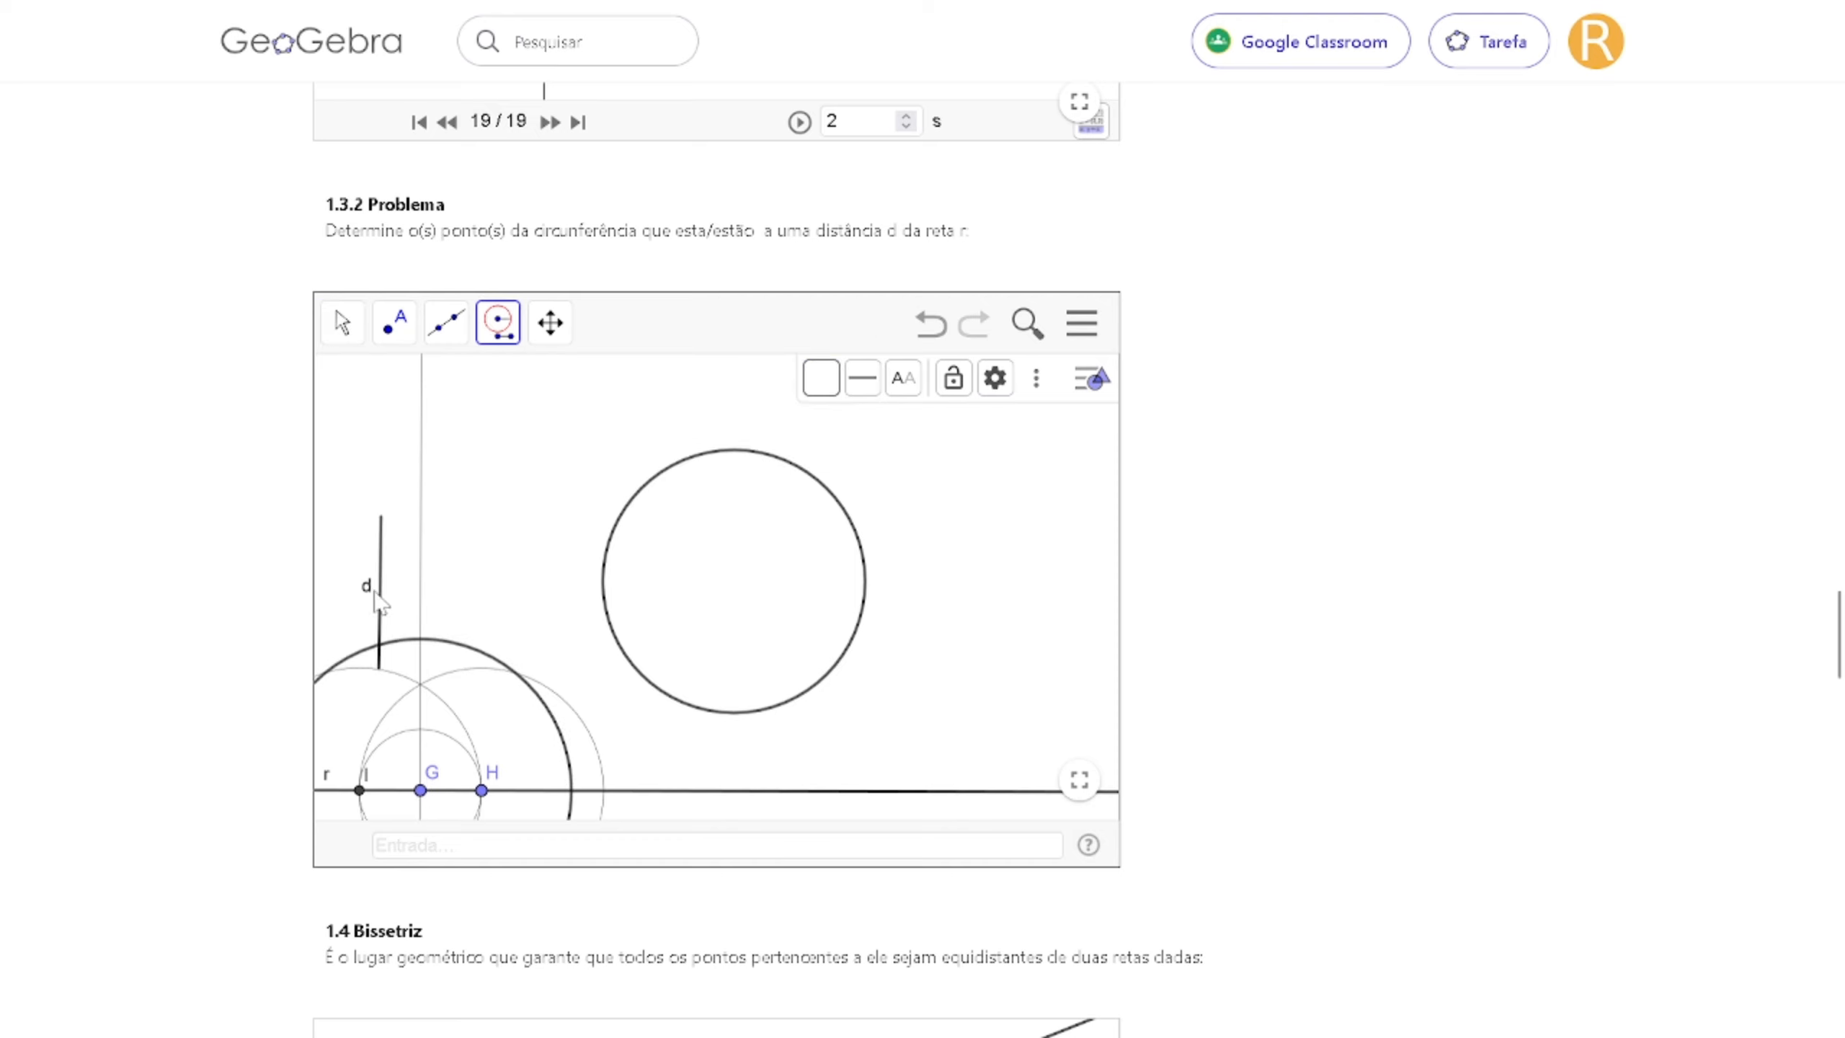
left_click(393, 322)
left_click(419, 392)
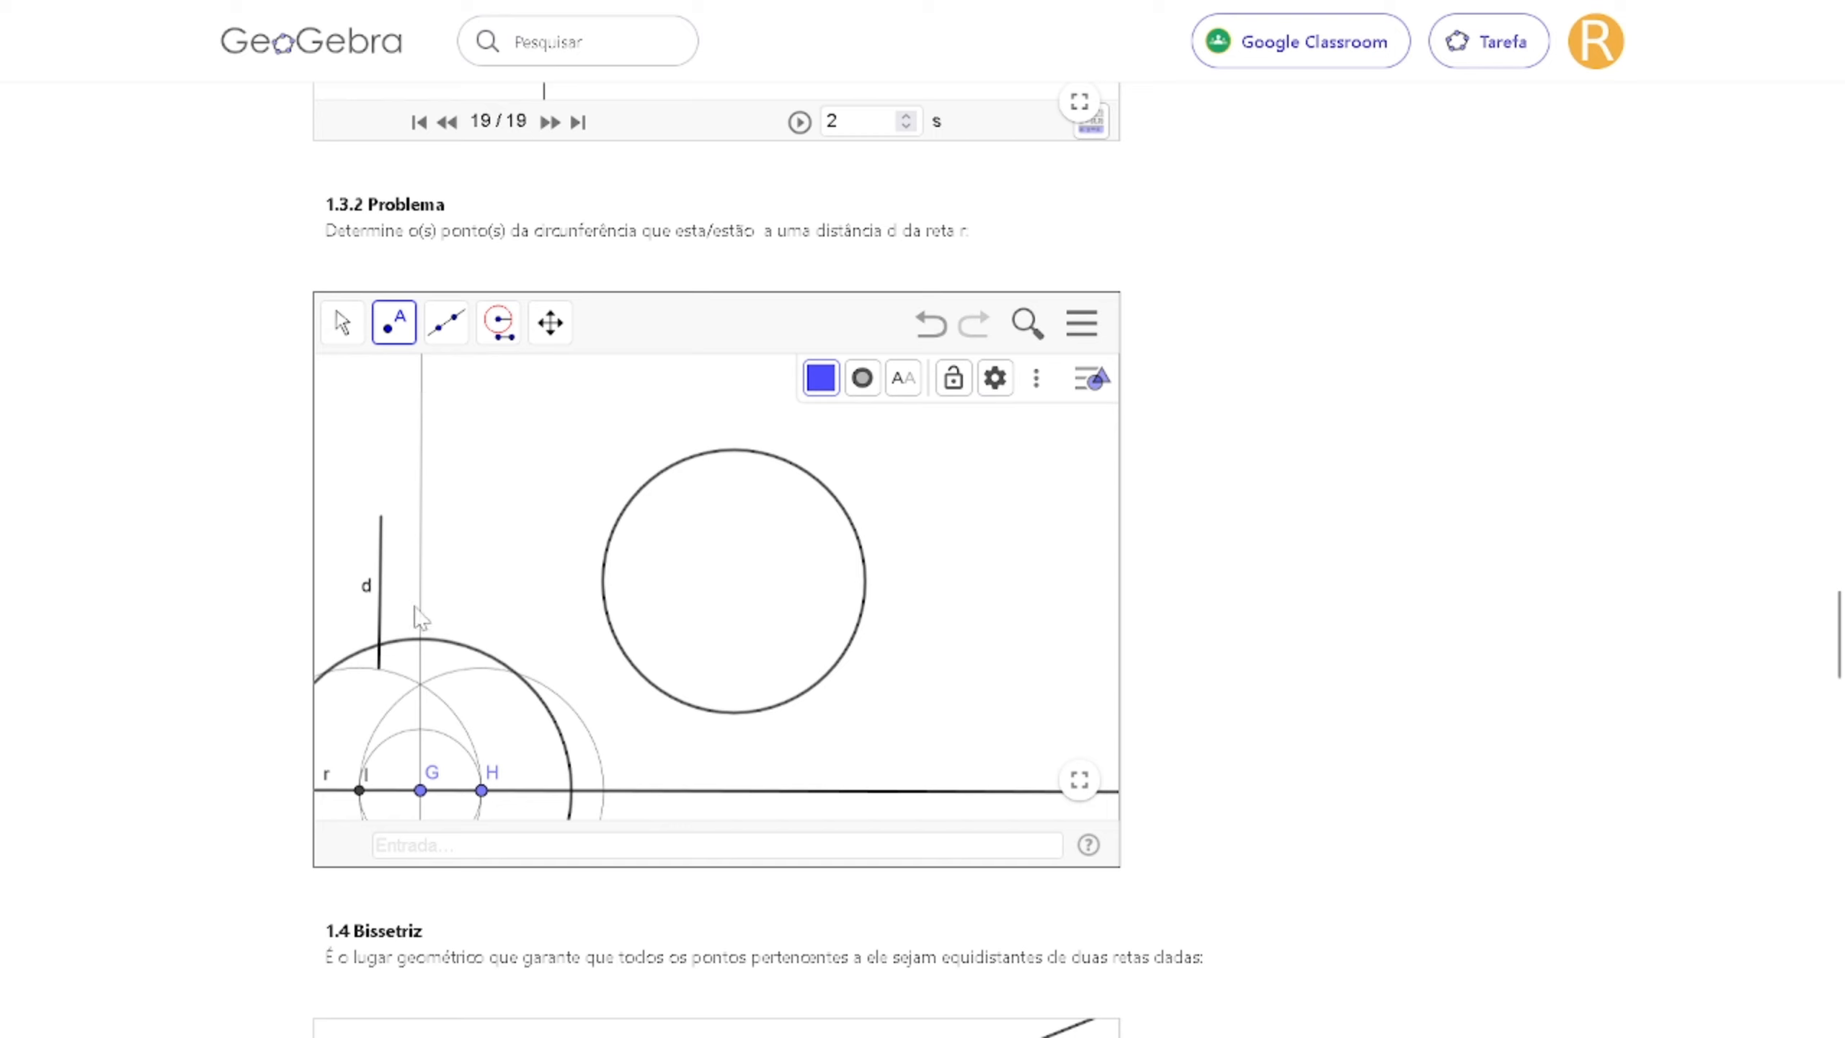
left_click(421, 639)
Hide the radius-d circle around G and the two large construction circles centred on H and I.
left_click(342, 322)
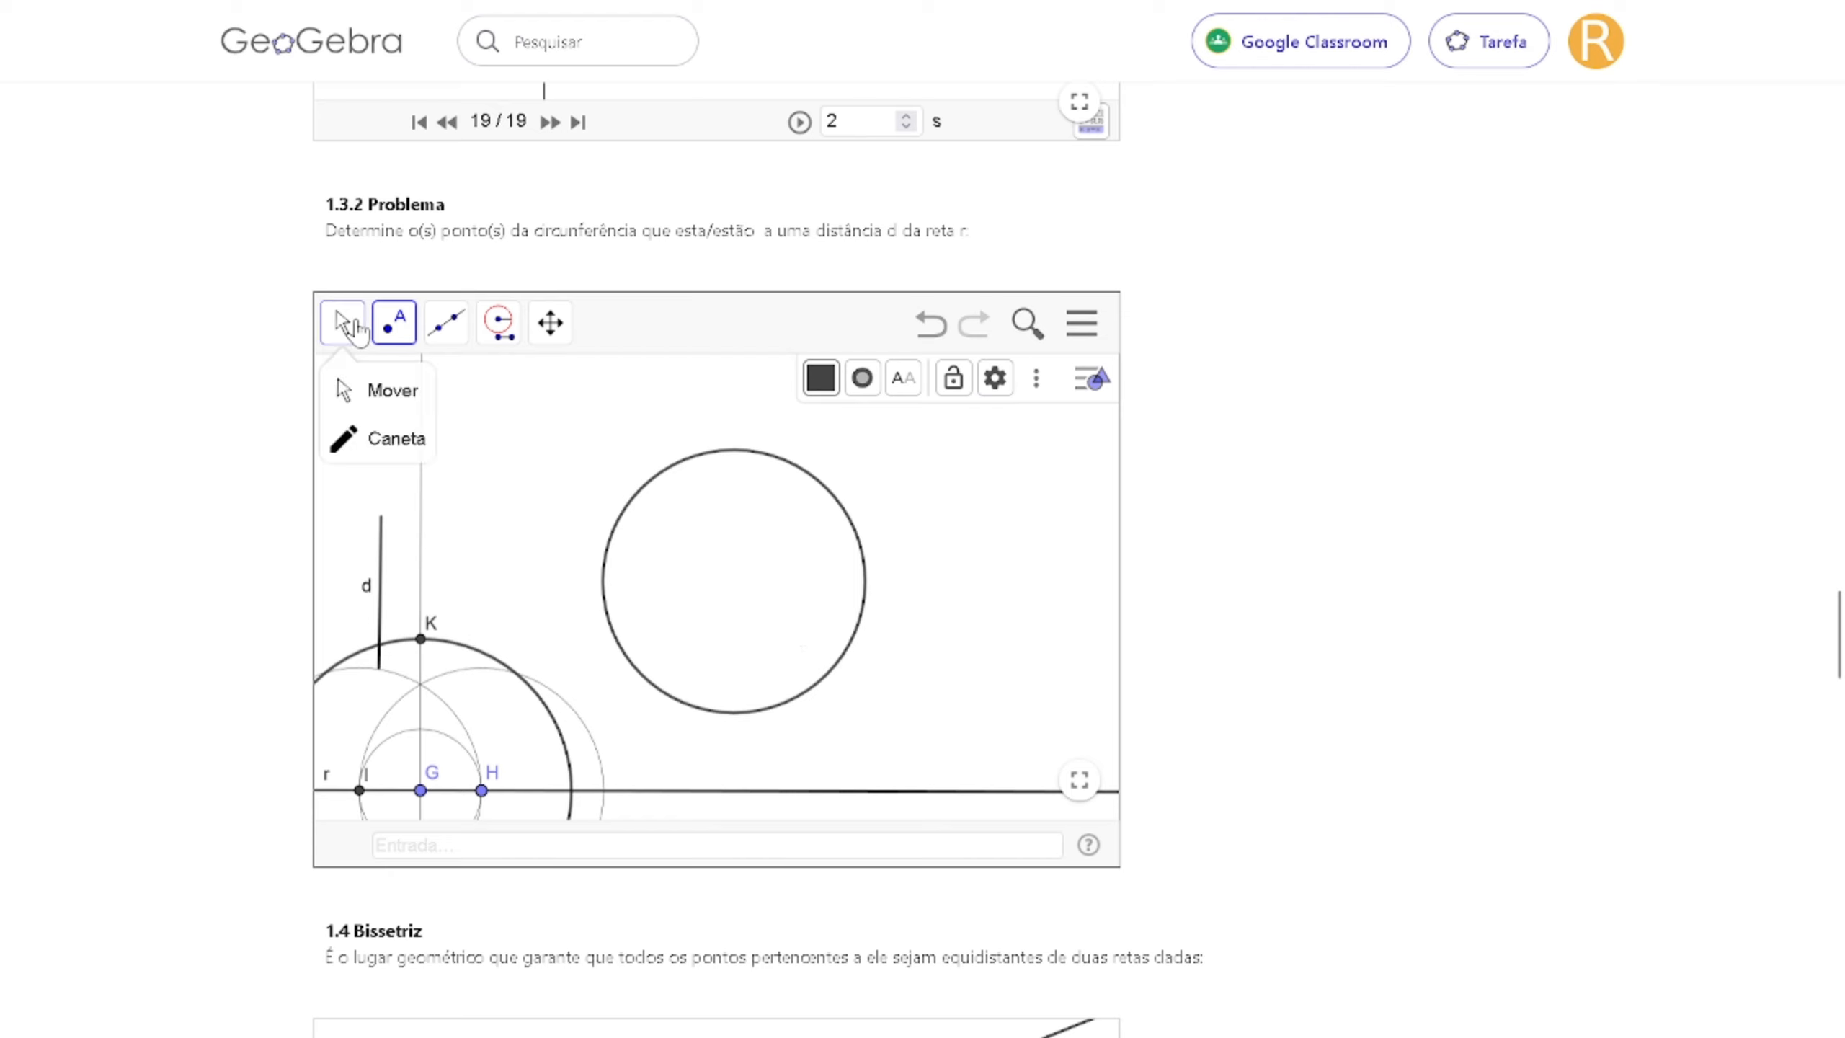
left_click(400, 396)
left_click(473, 653)
right_click(473, 653)
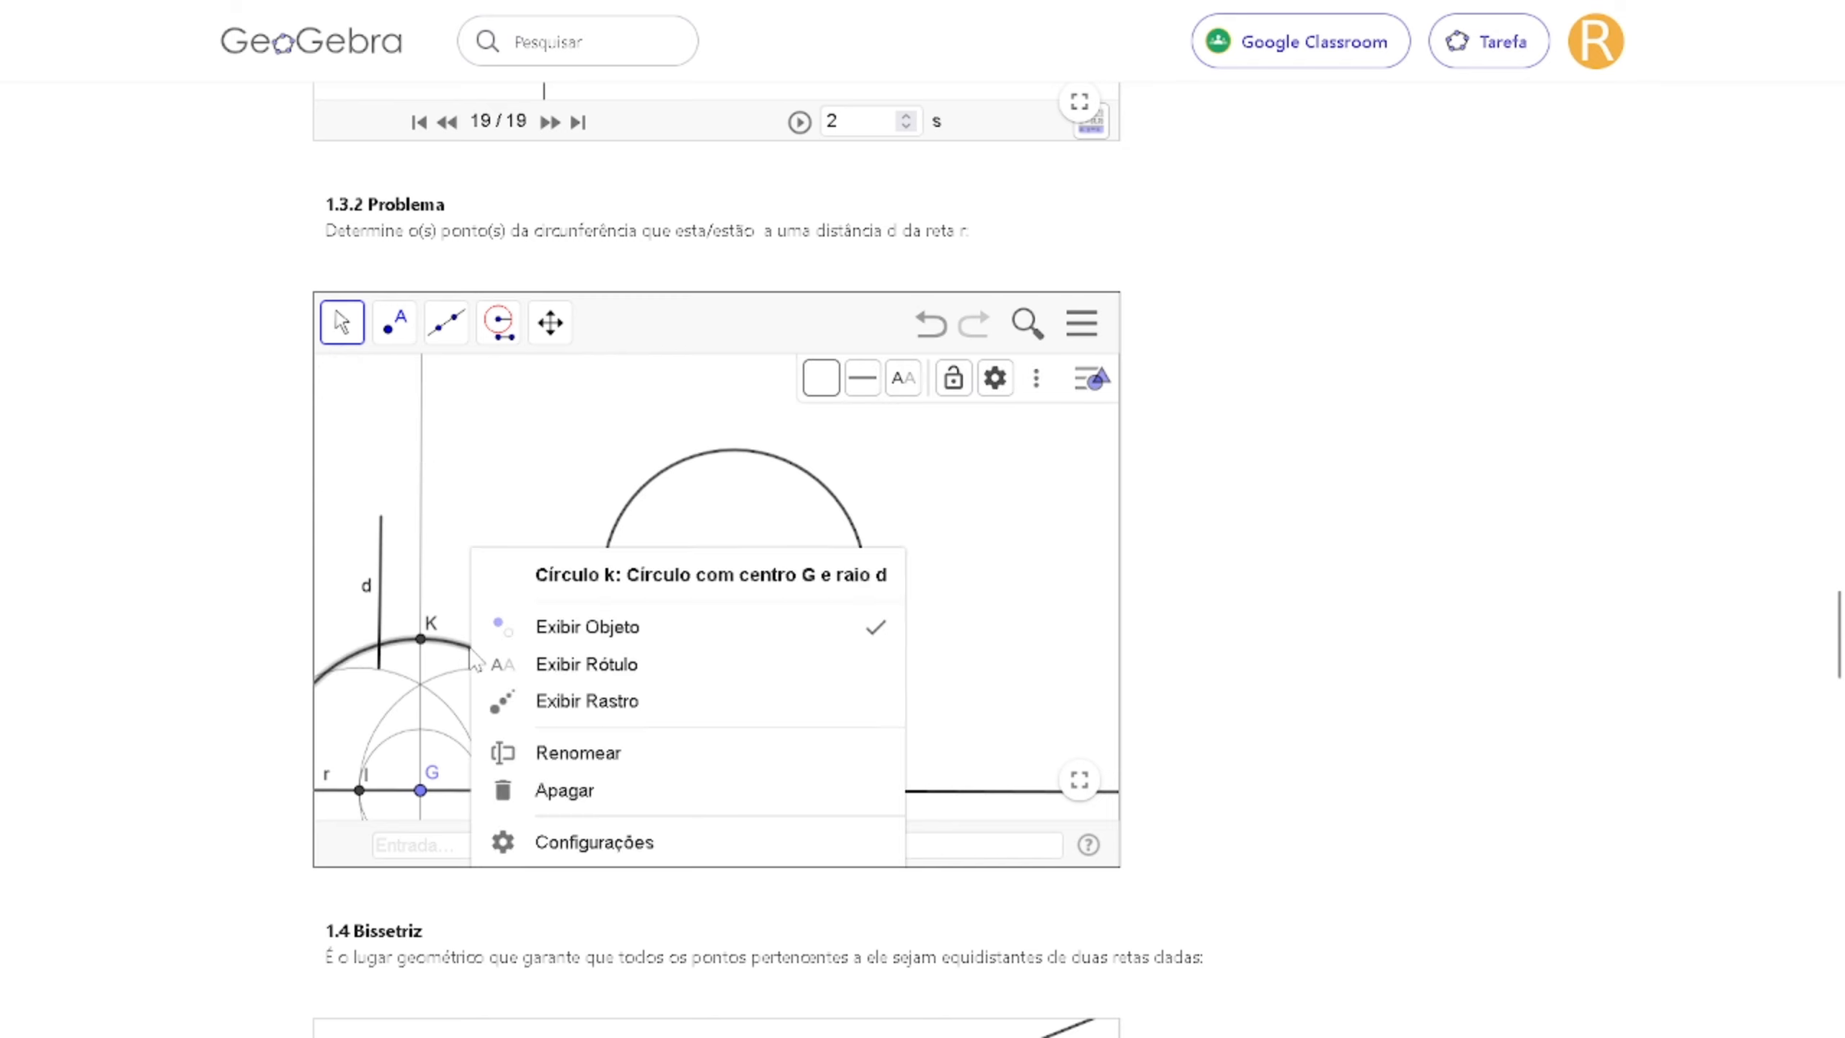
left_click(559, 627)
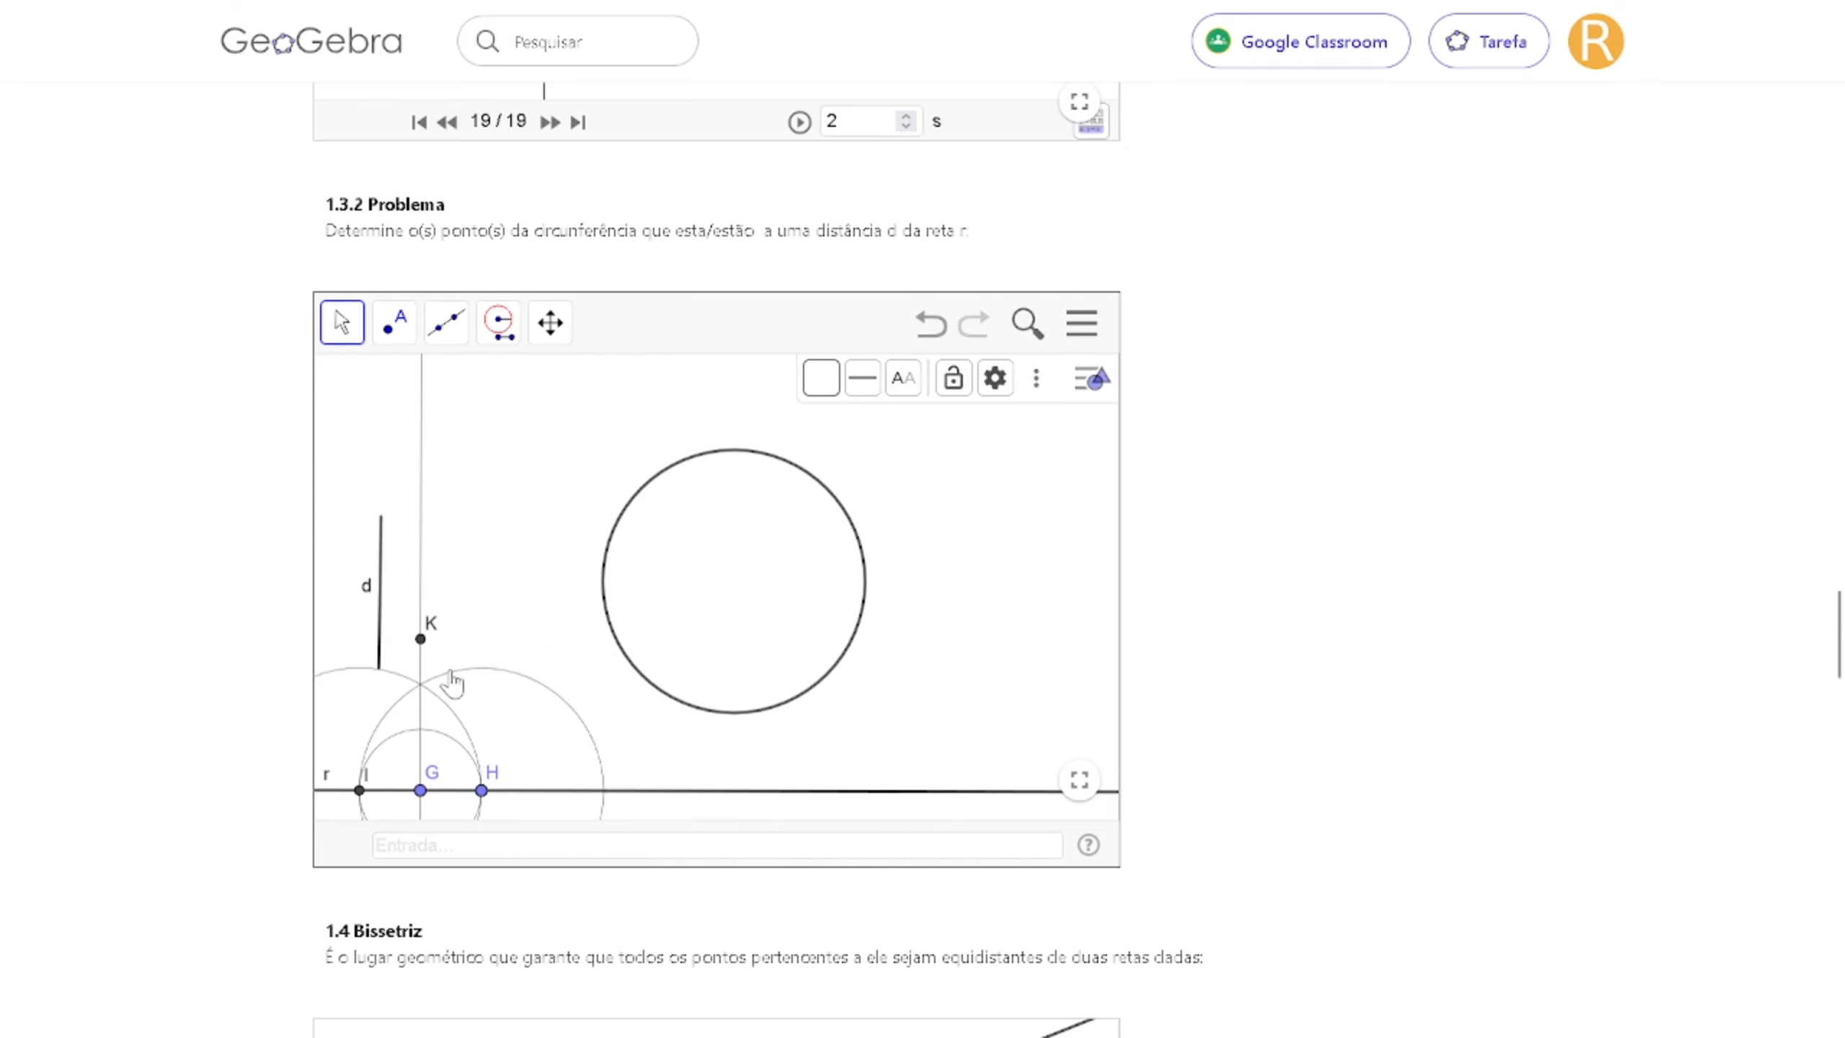
left_click(451, 675)
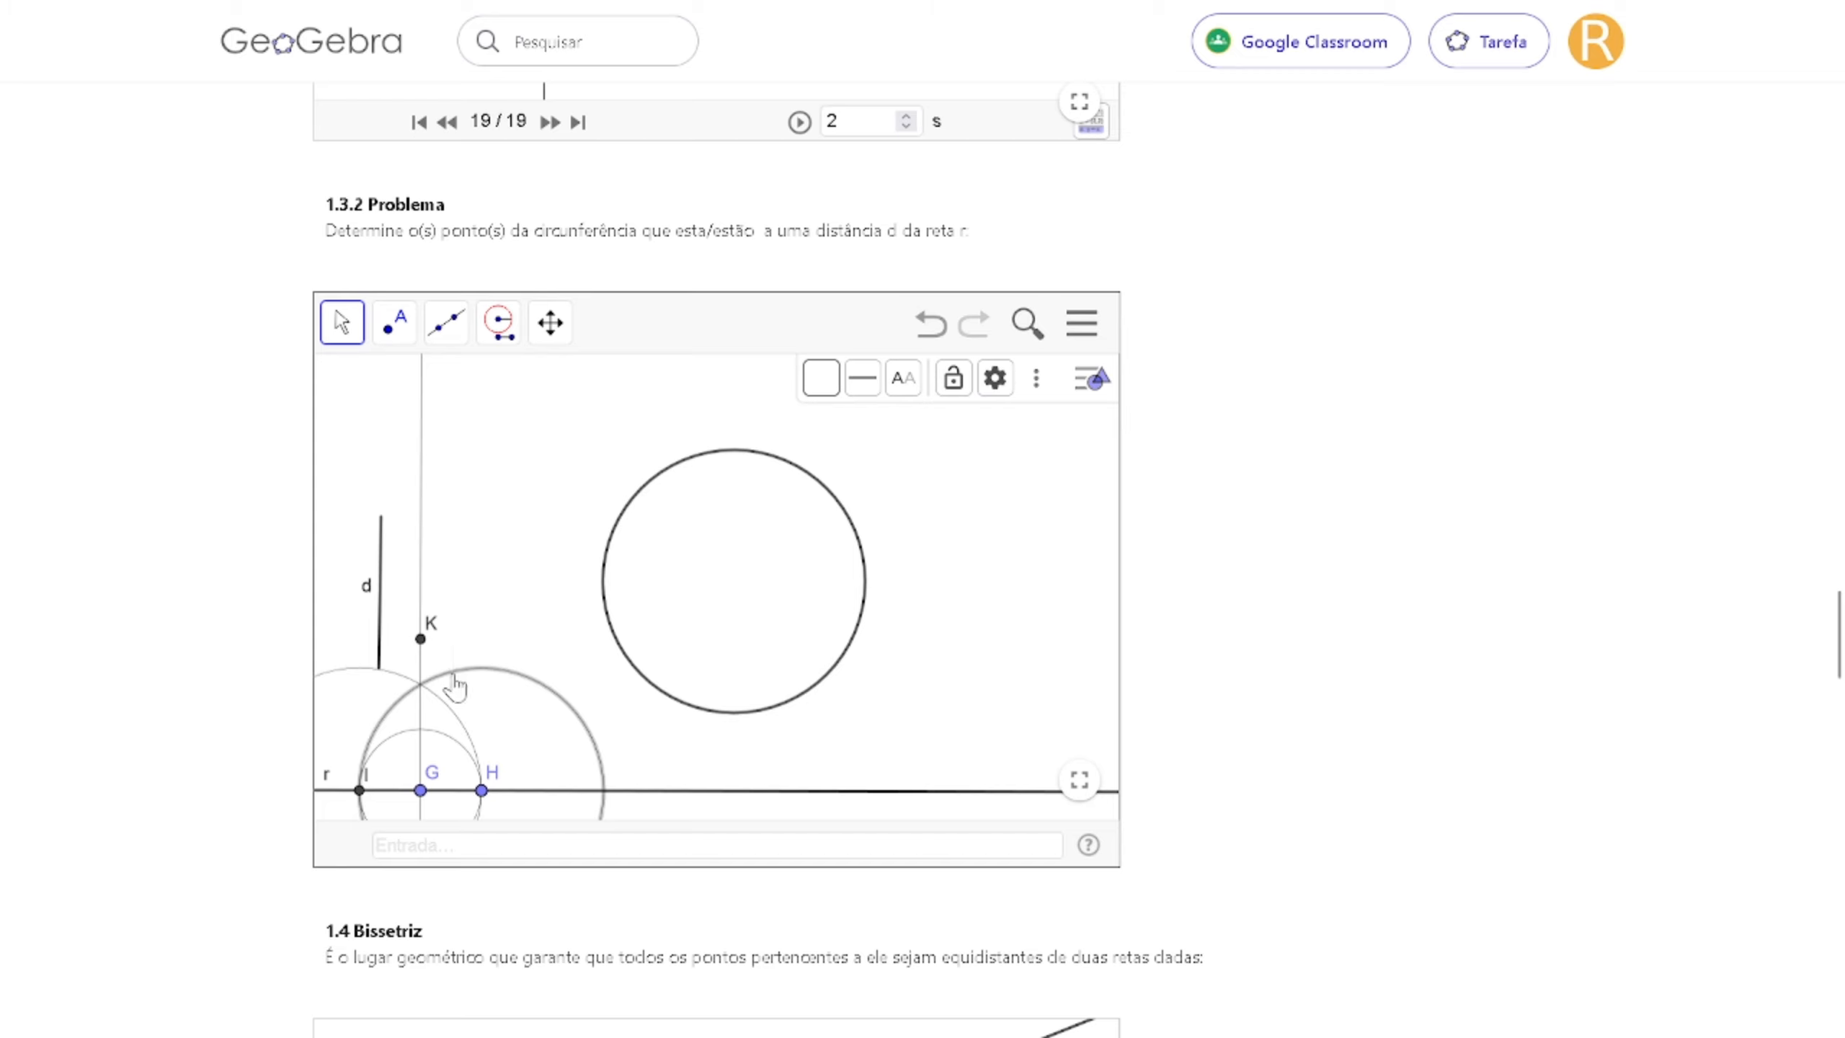
right_click(455, 687)
left_click(511, 628)
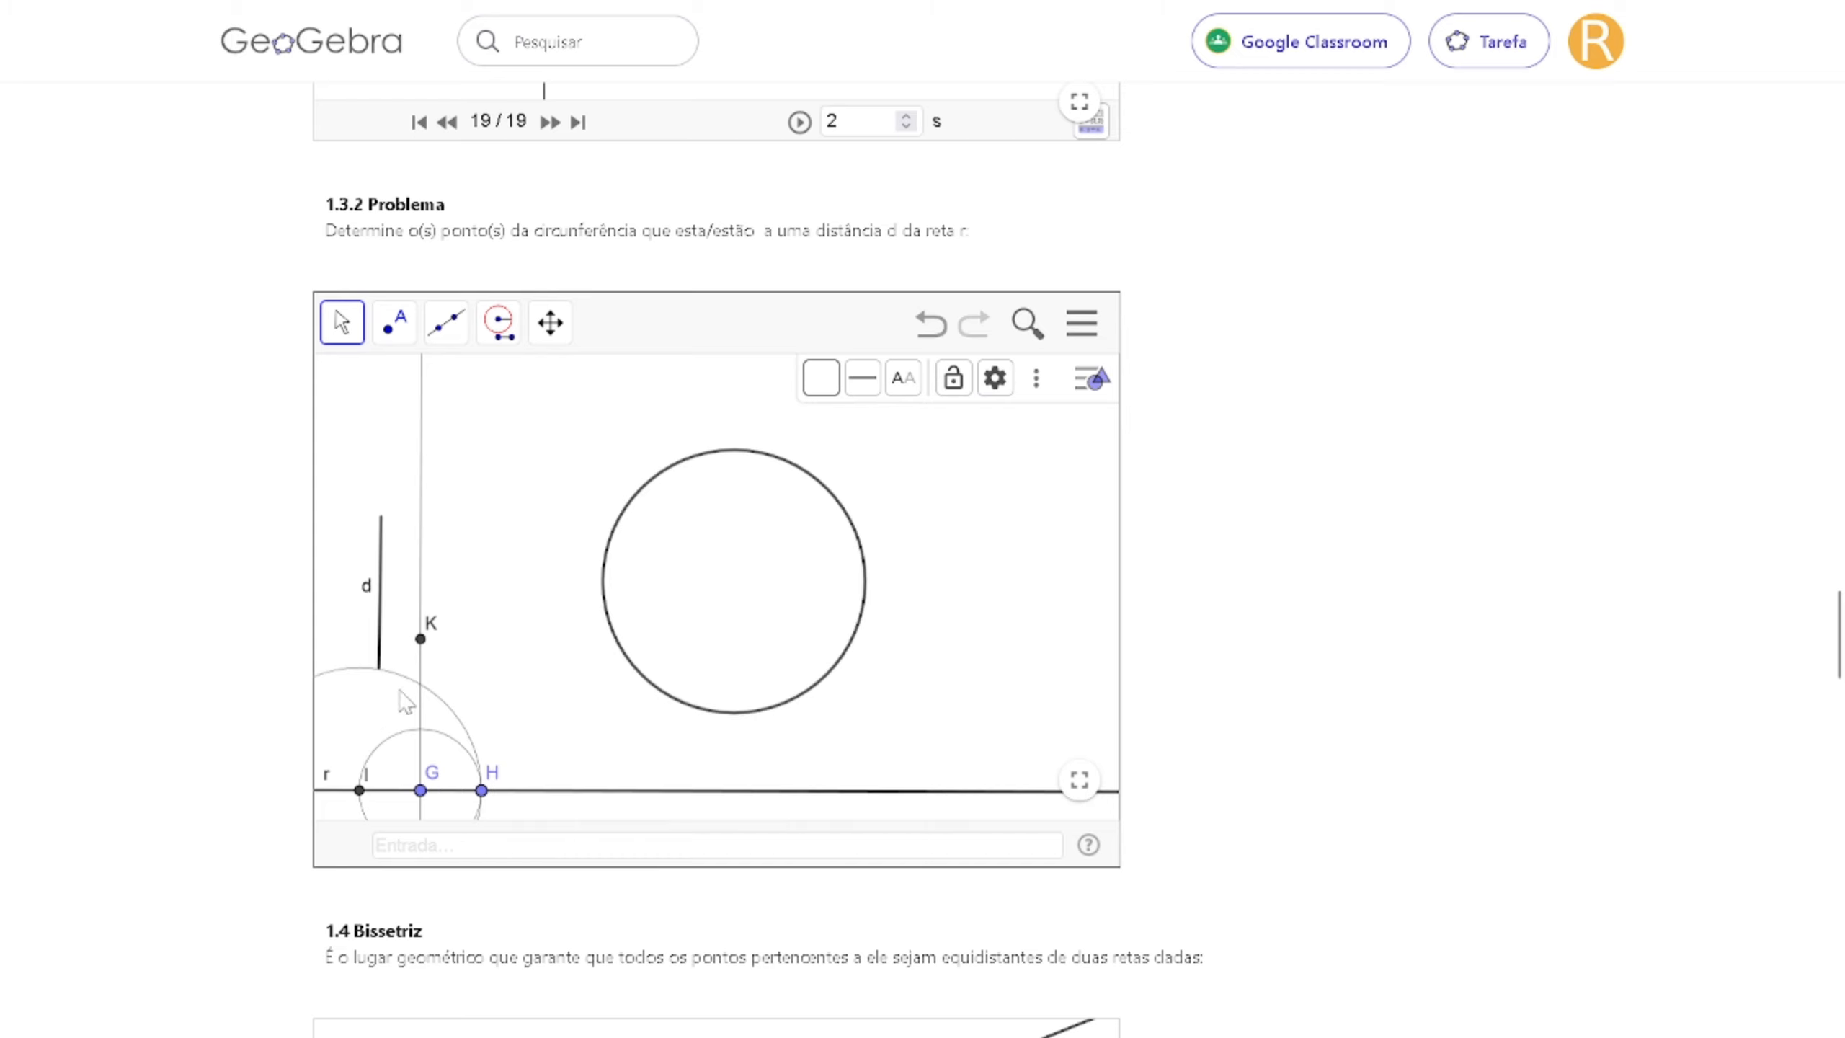
right_click(447, 698)
left_click(511, 628)
Draw a small circle centred on K through a point below it on the perpendicular, and mark the circle's upper intersection with that line.
left_click(393, 322)
mouse_move(499, 340)
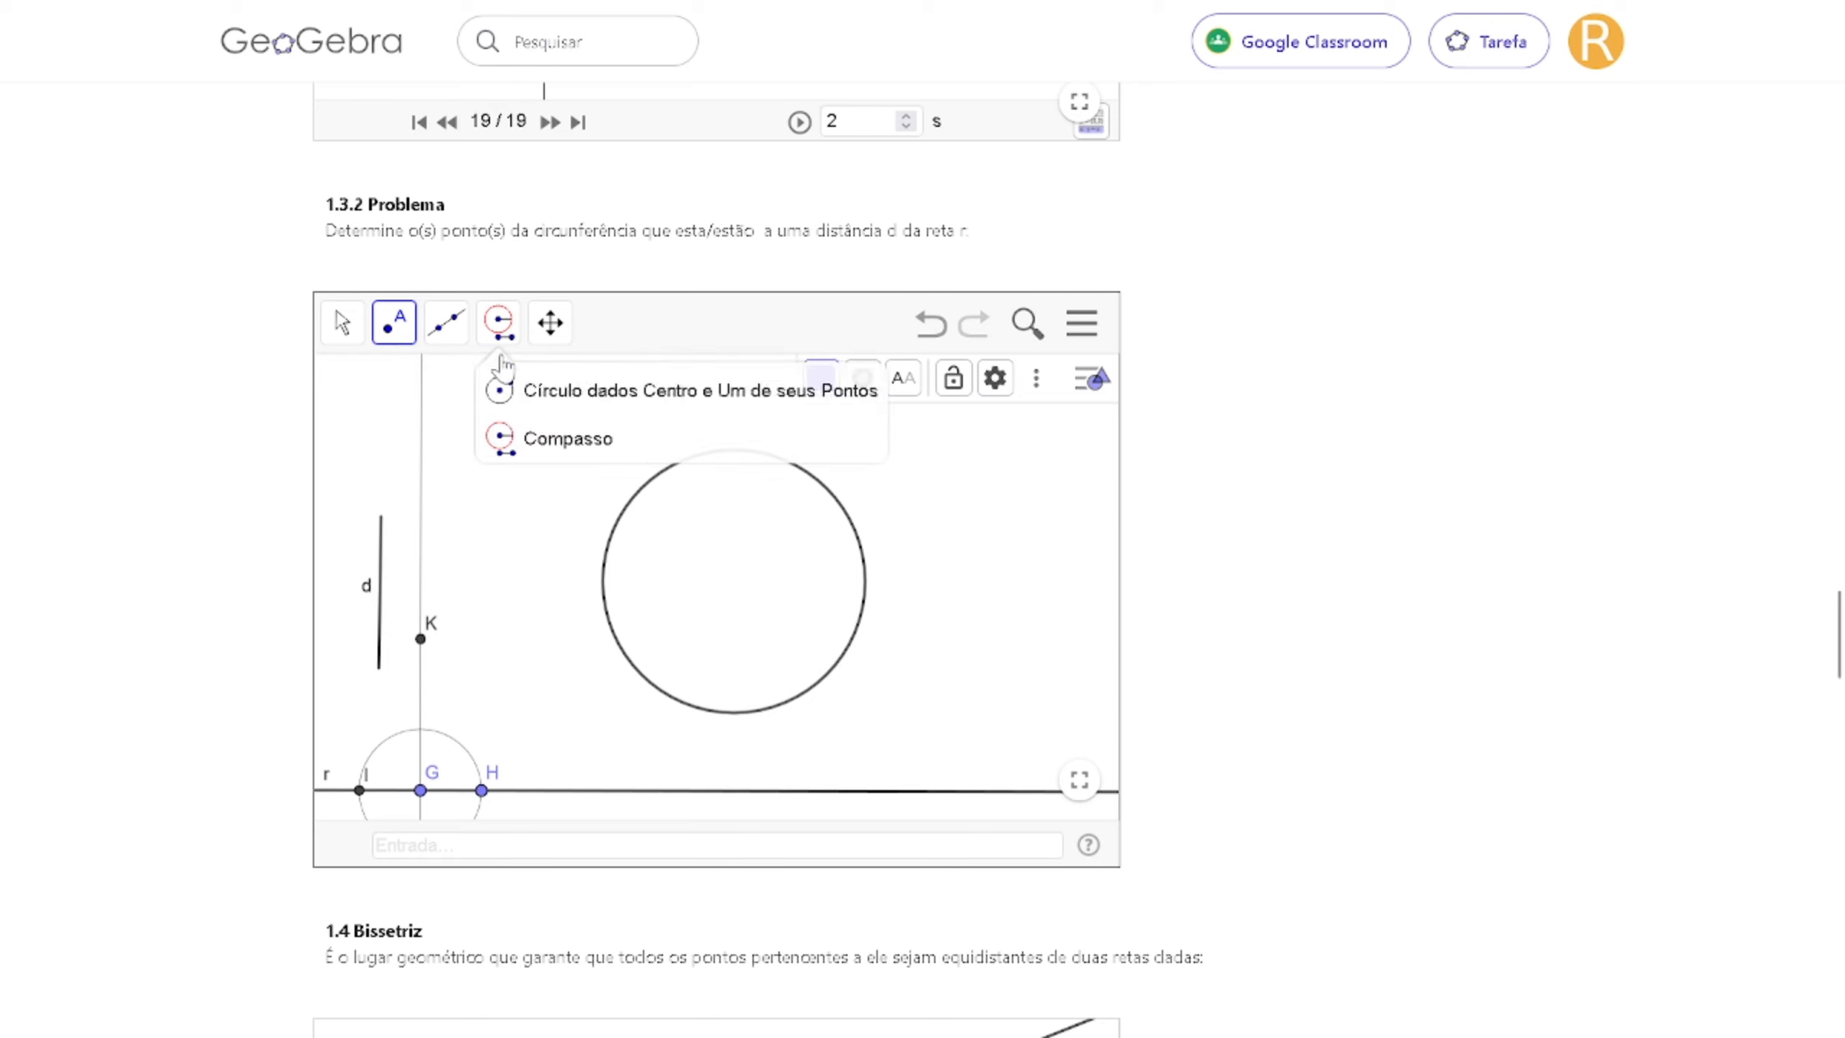
left_click(531, 393)
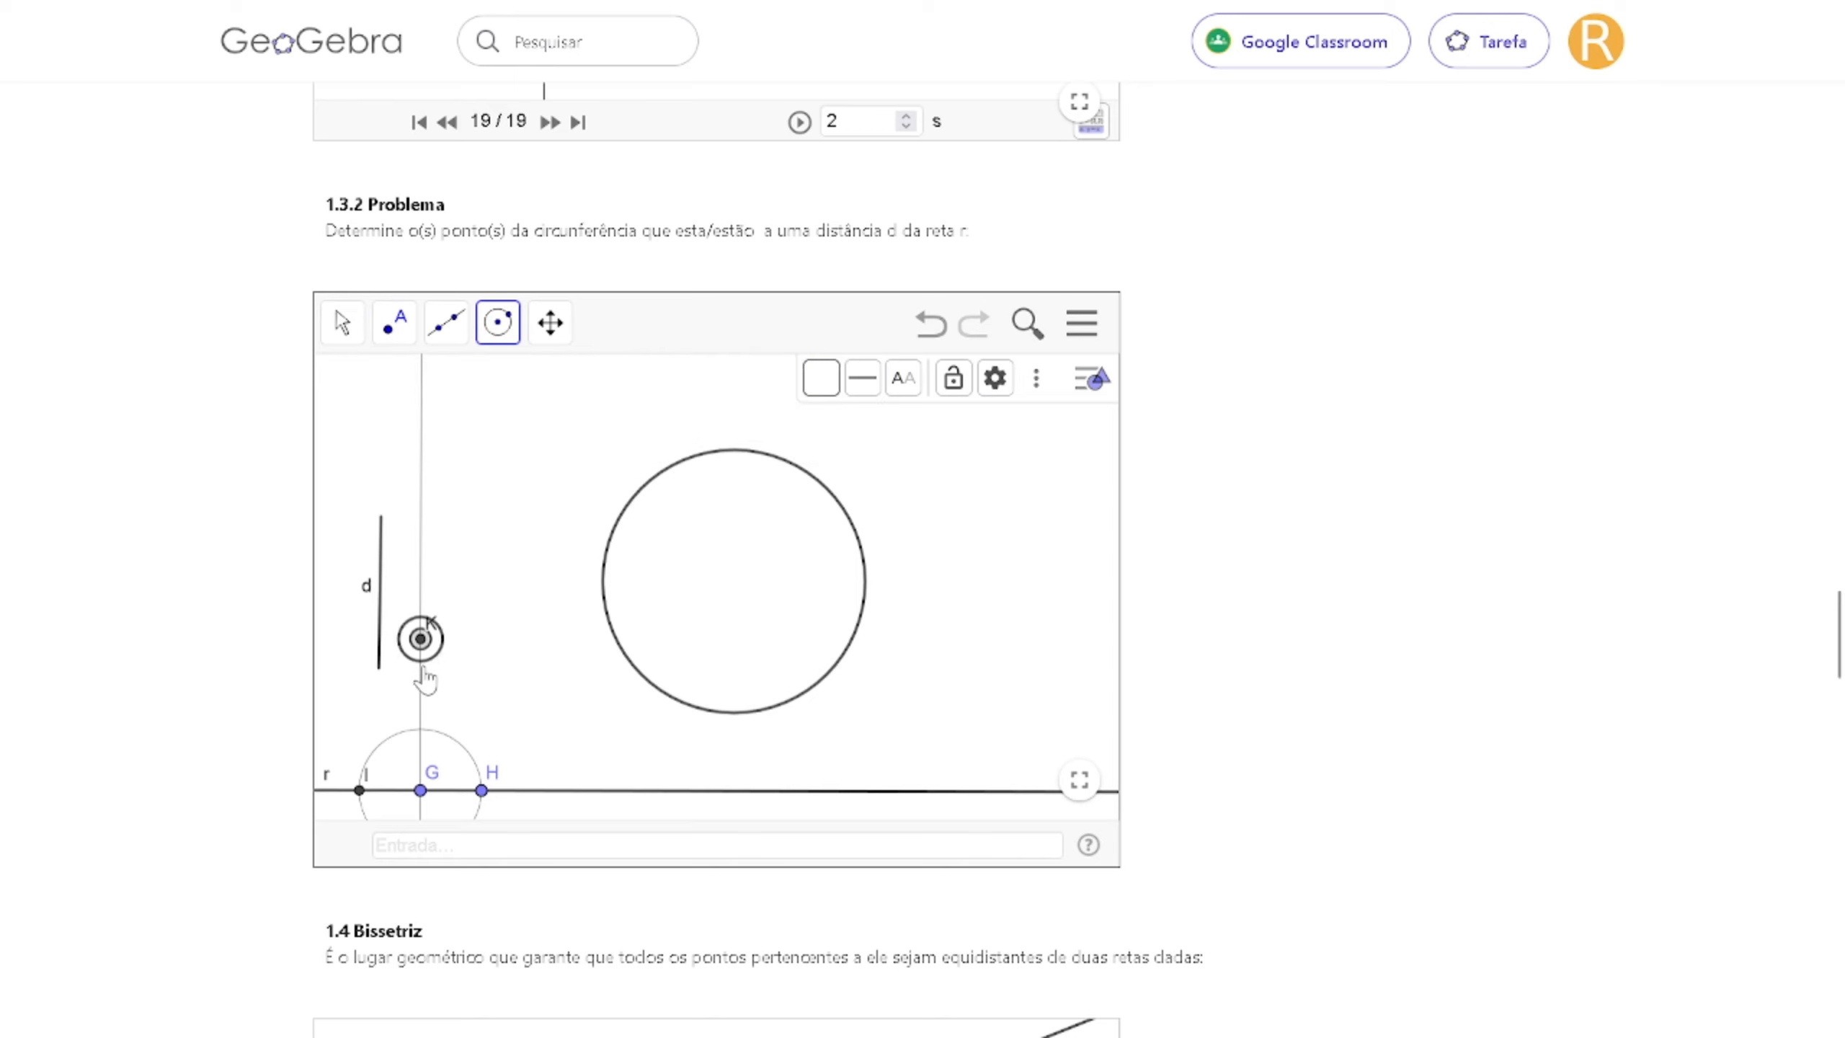
left_click(421, 639)
left_click(421, 675)
left_click(390, 333)
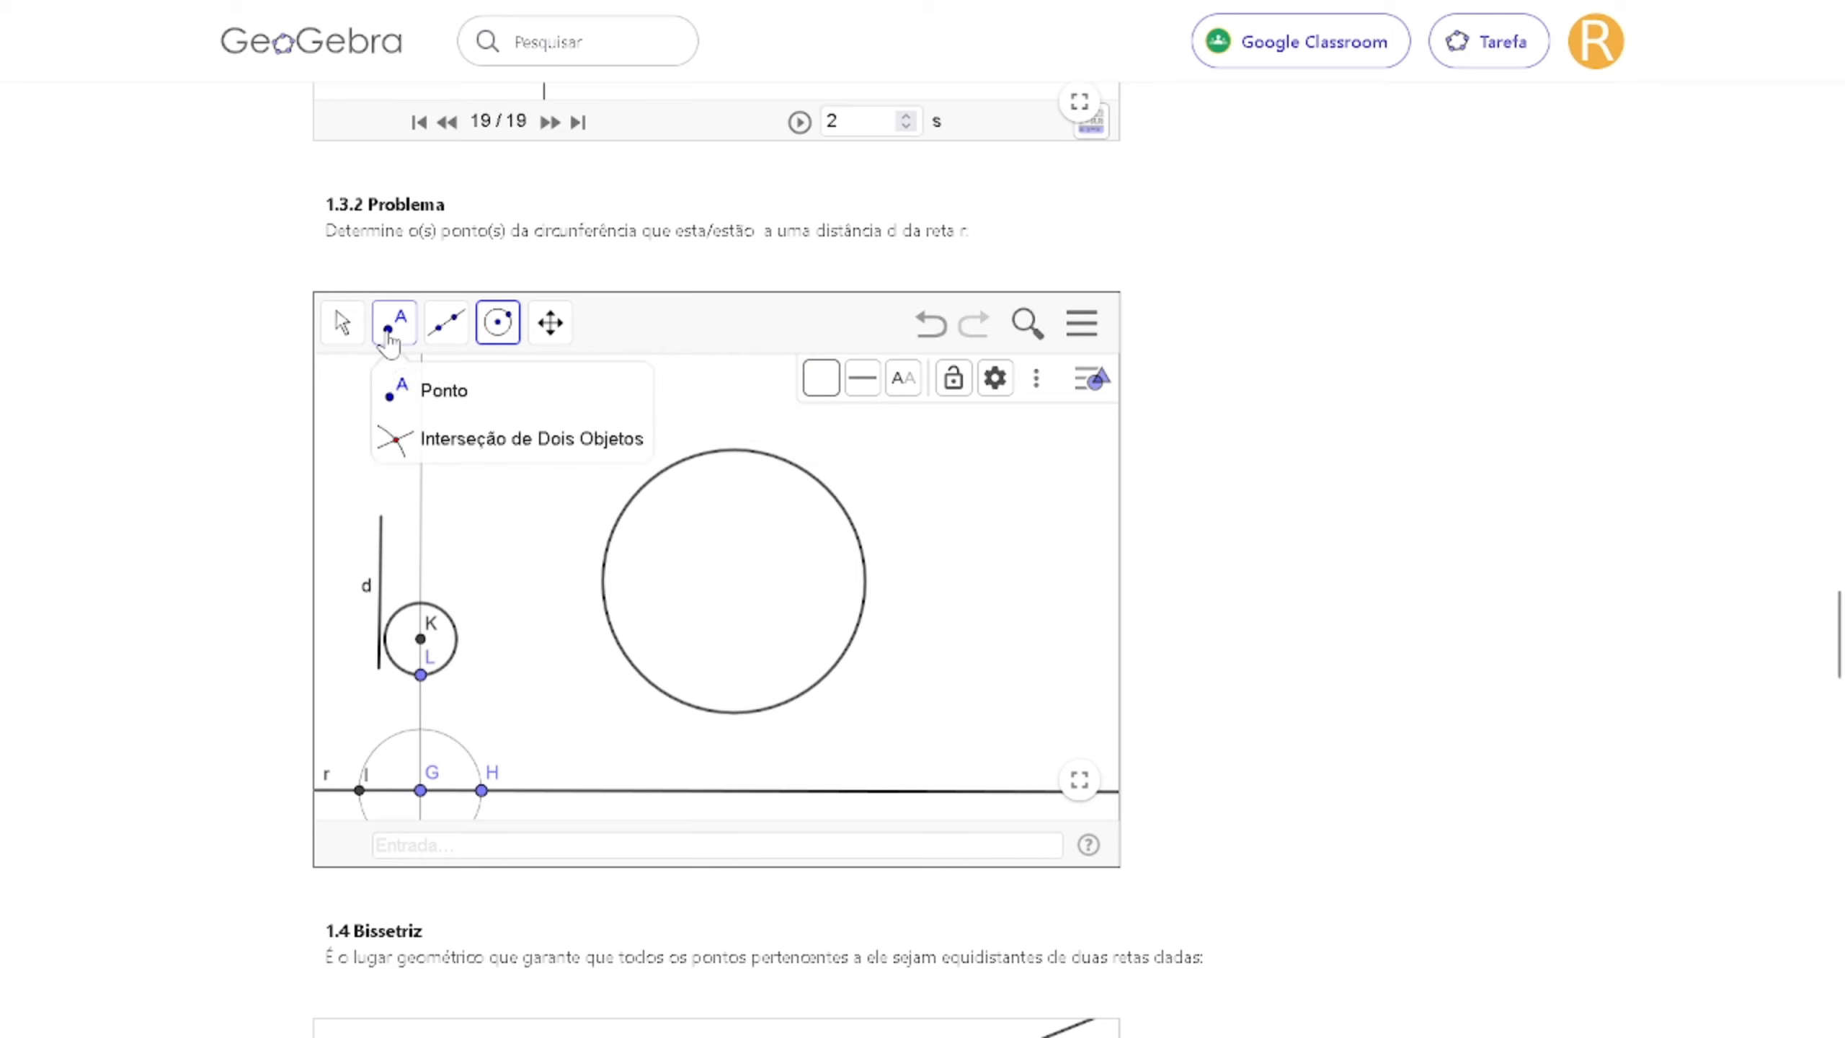
left_click(425, 395)
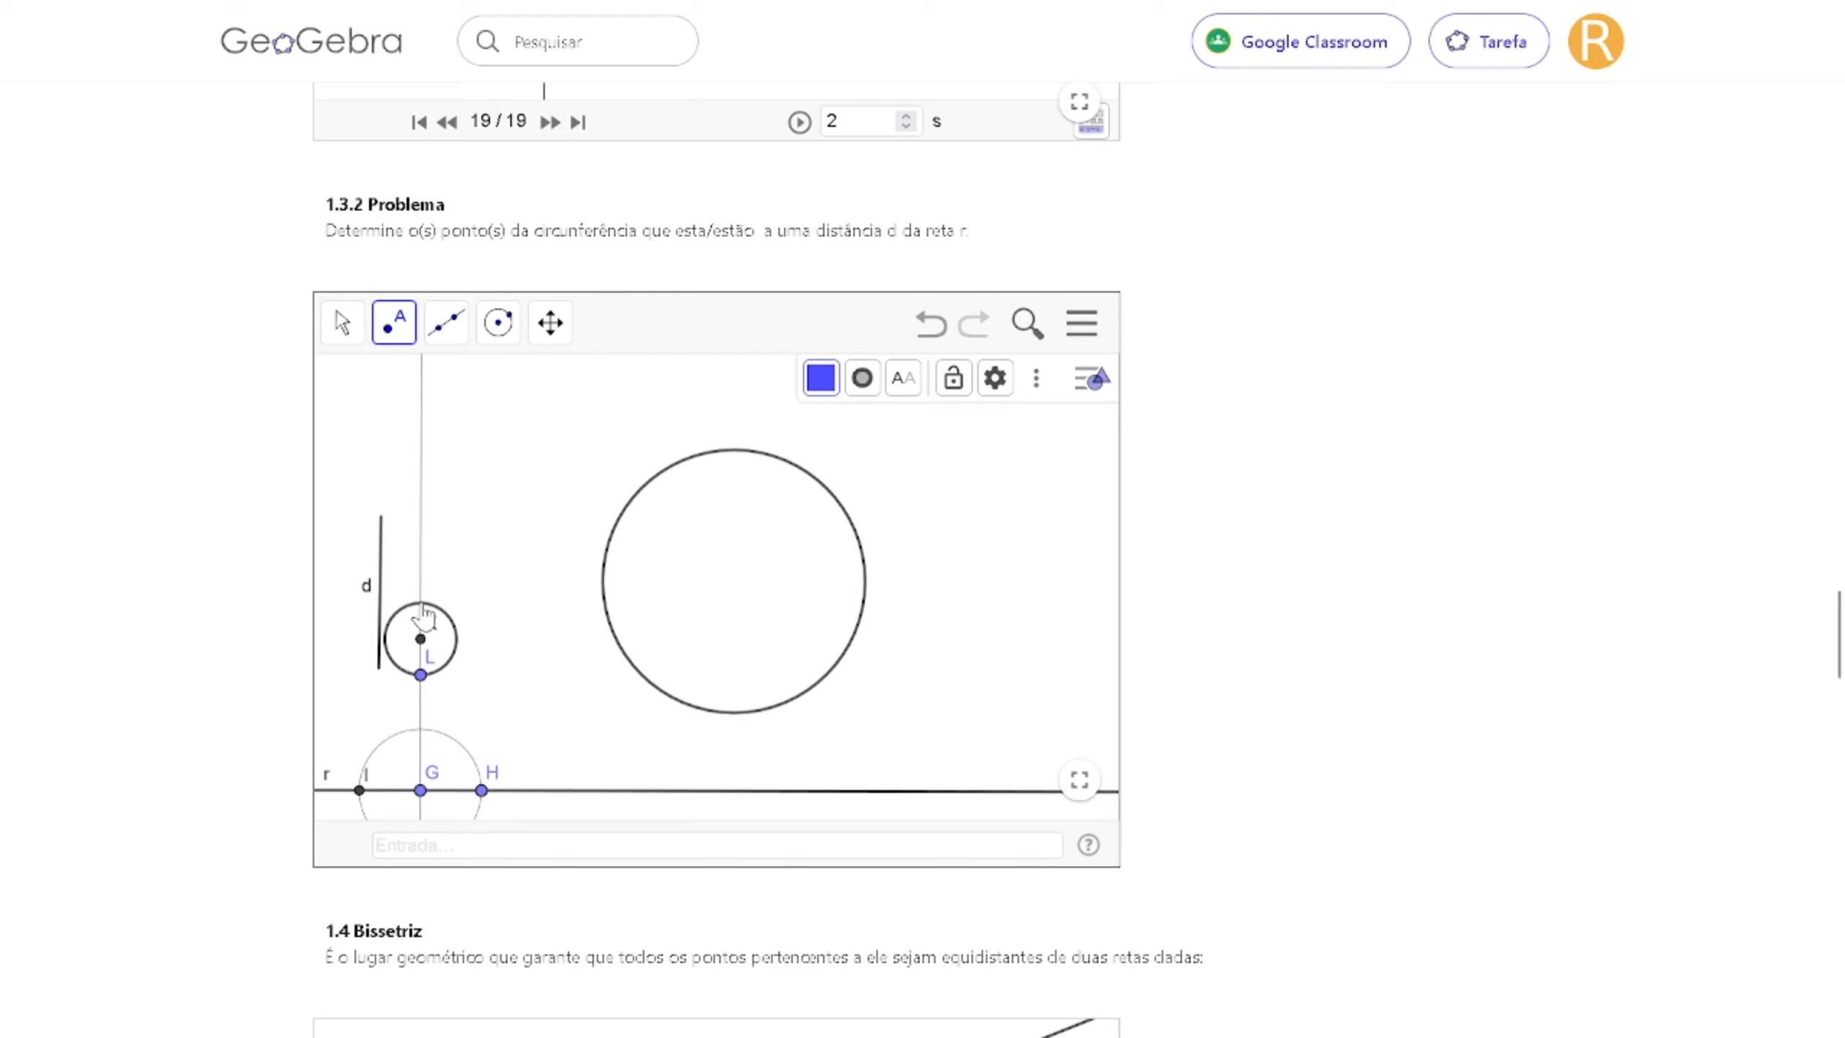
Draw two Compass circles with radius LM, one centred on L and one centred on M.
left_click(498, 322)
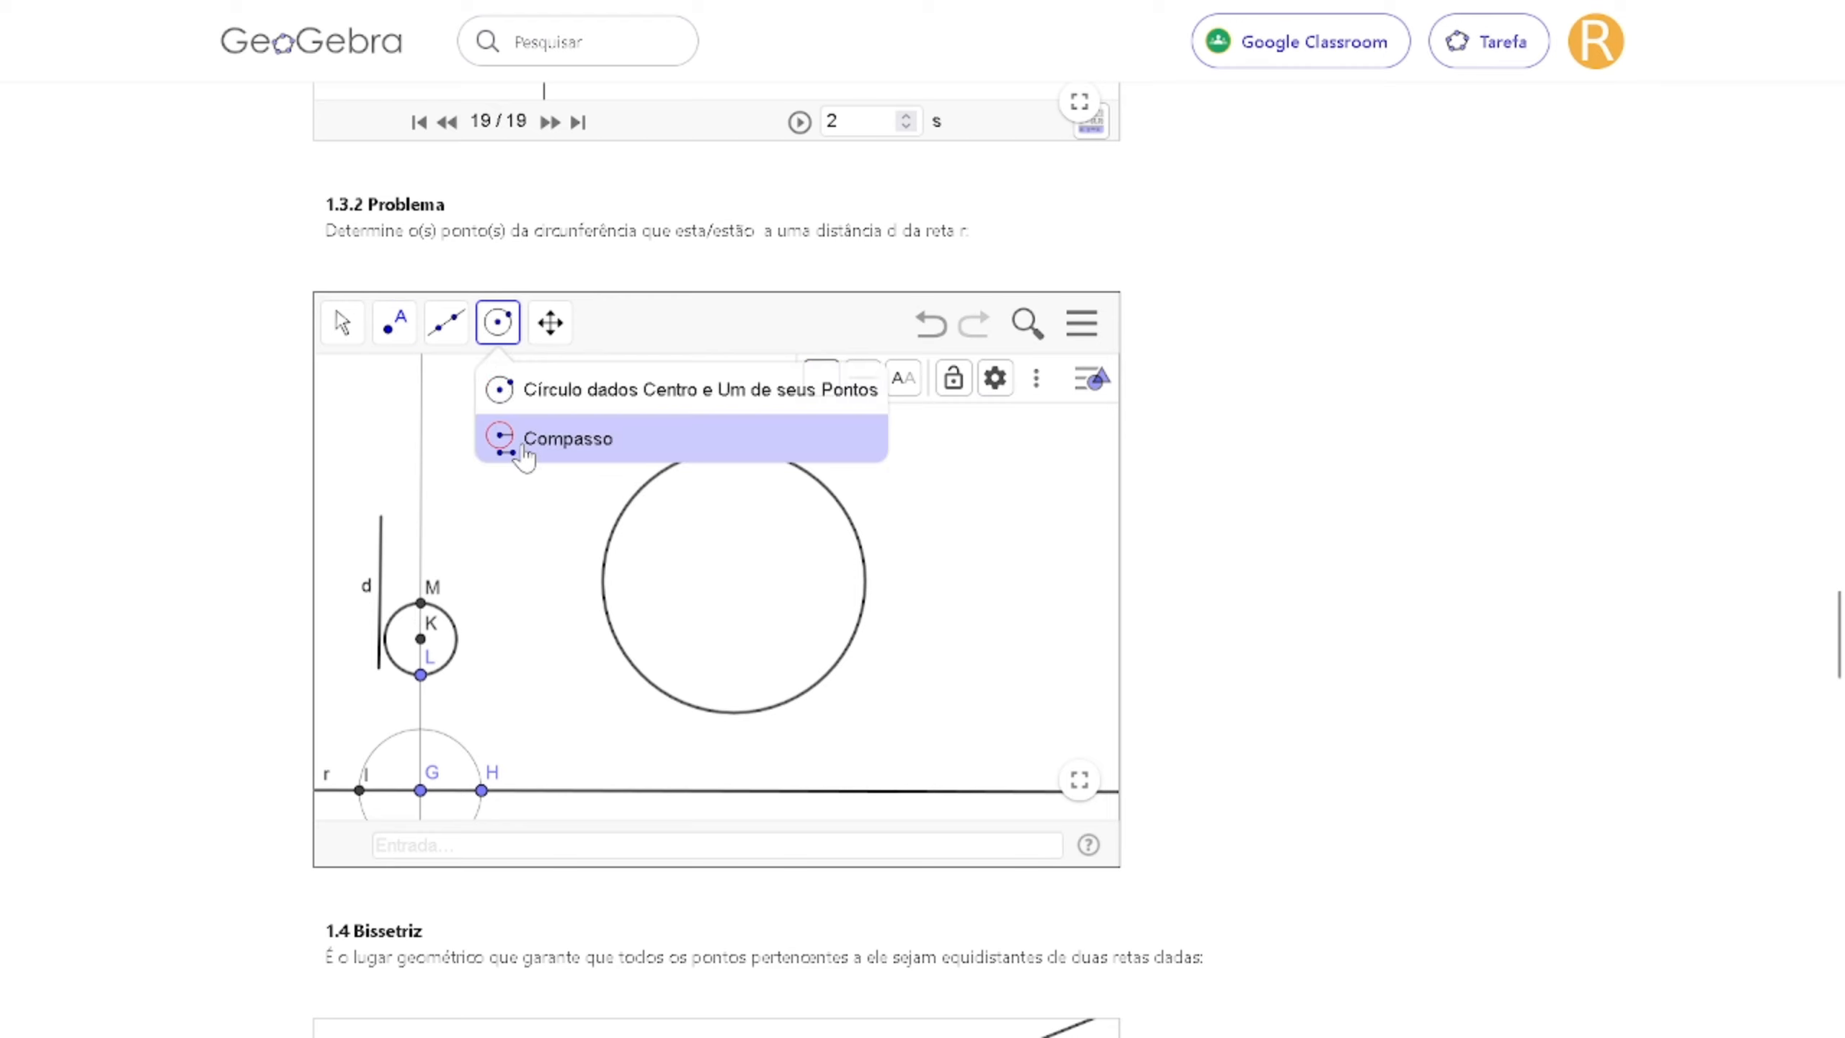
left_click(531, 436)
left_click(421, 602)
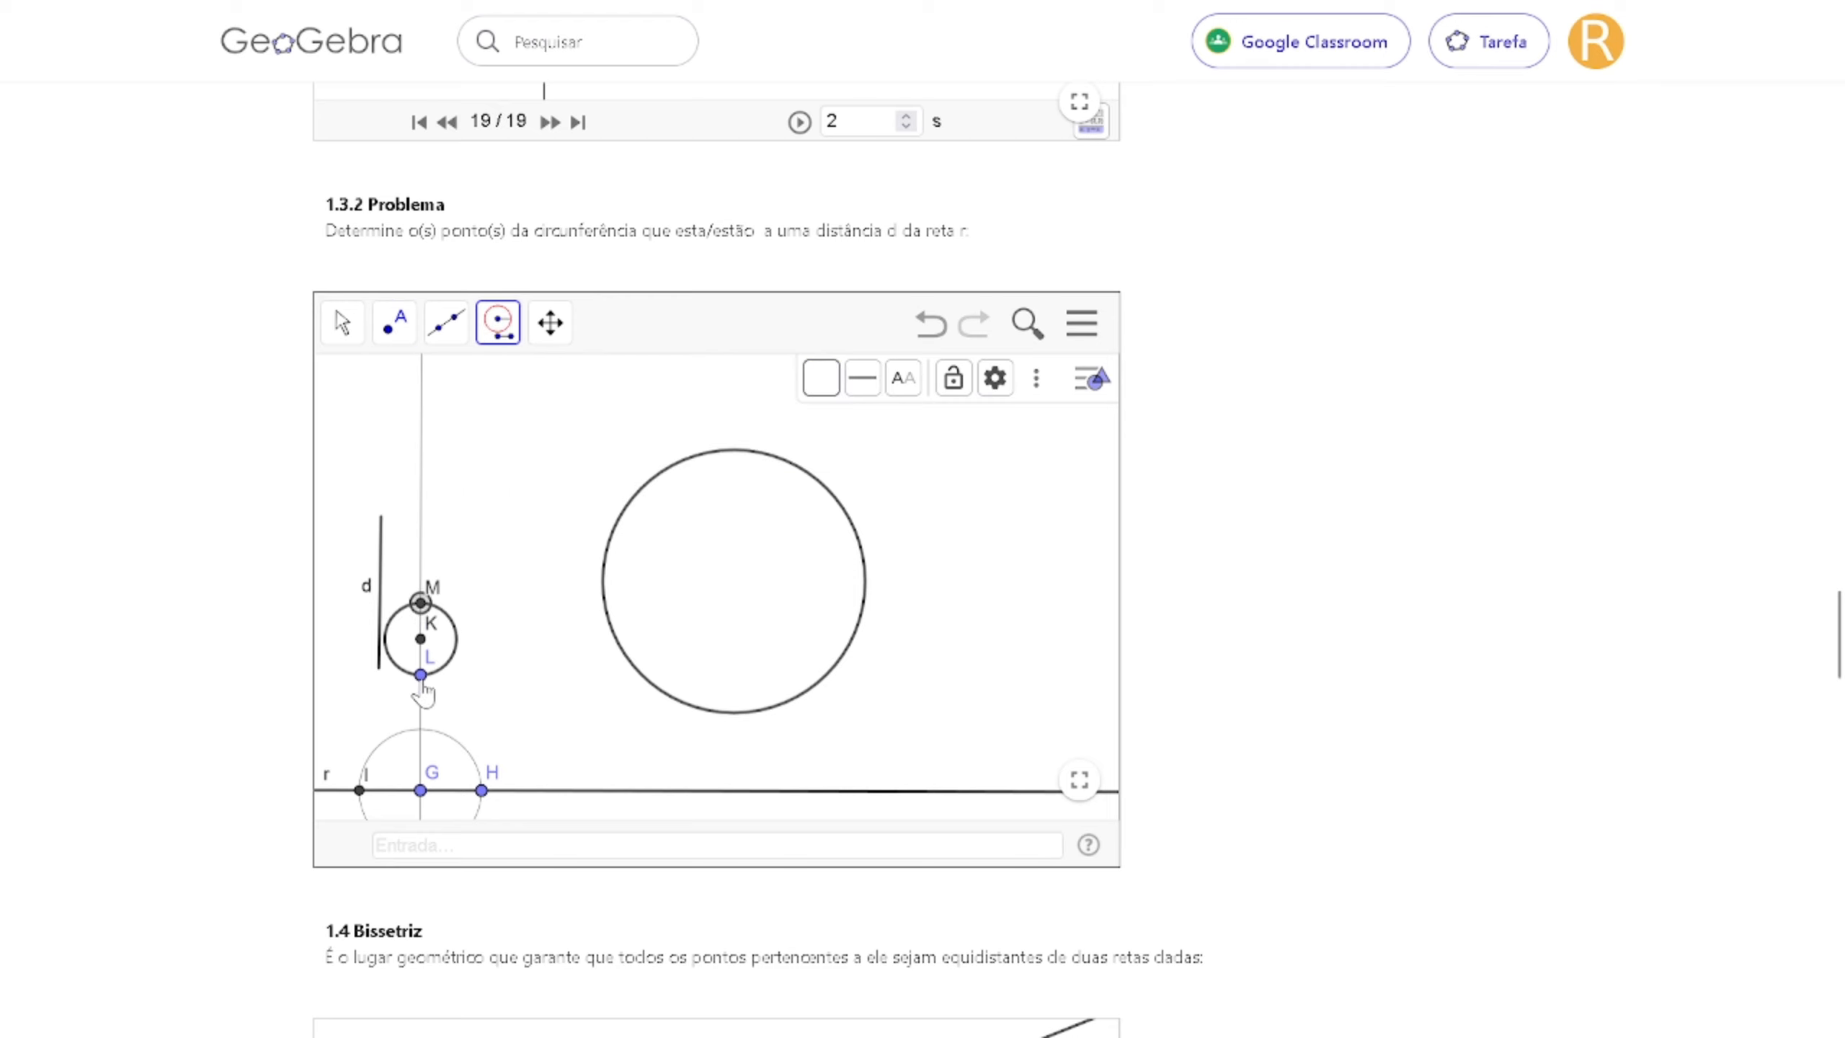
left_click(421, 675)
left_click(421, 674)
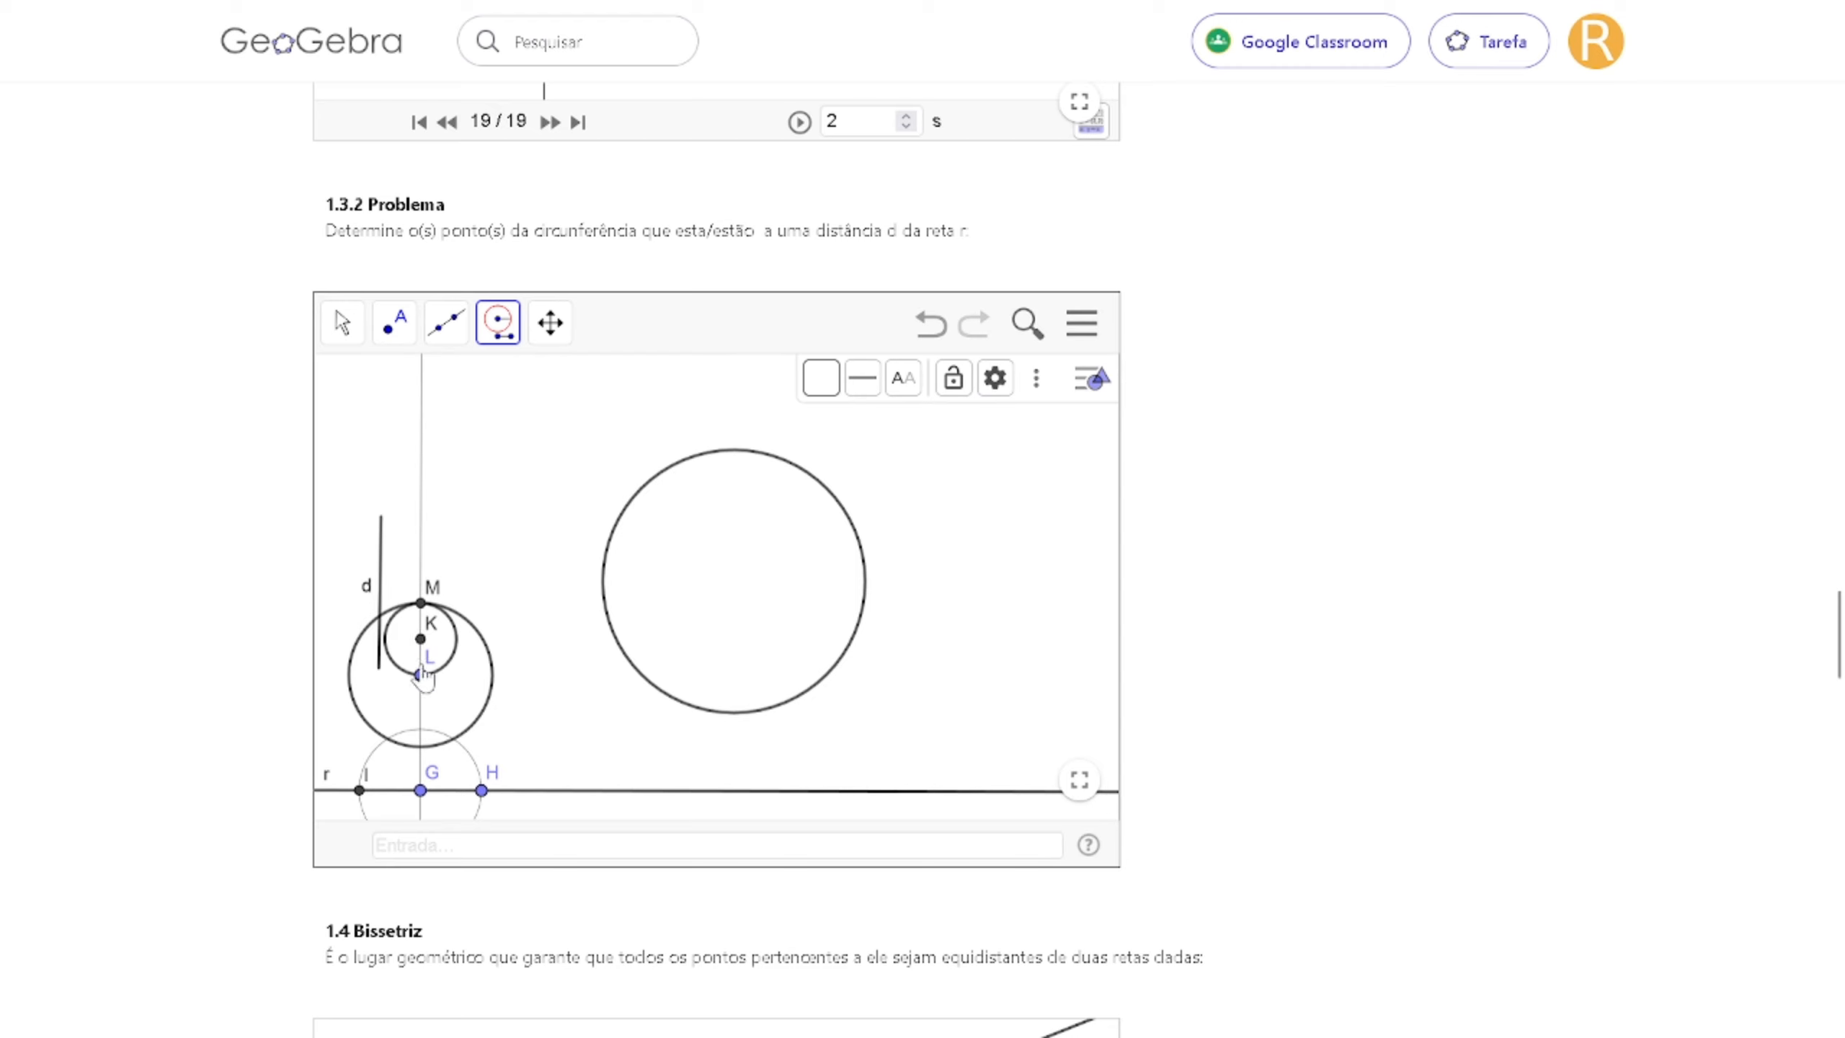
left_click(491, 661)
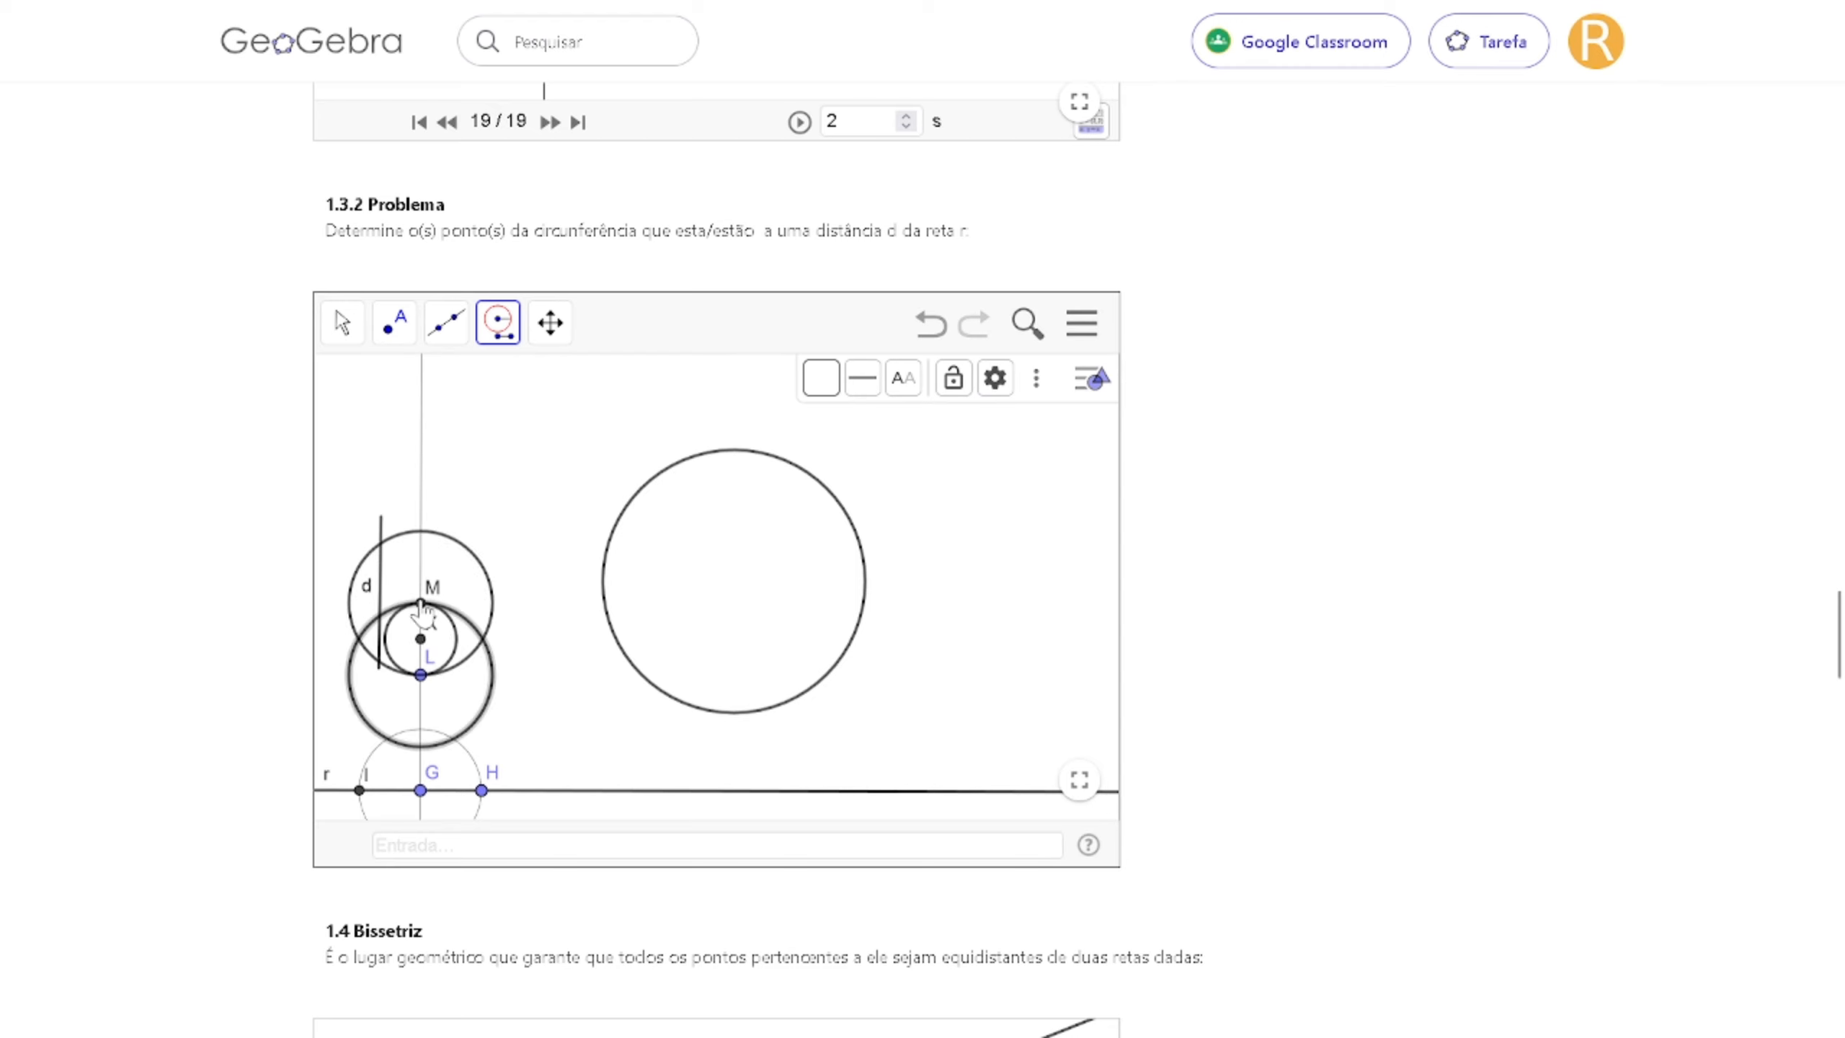
left_click(421, 603)
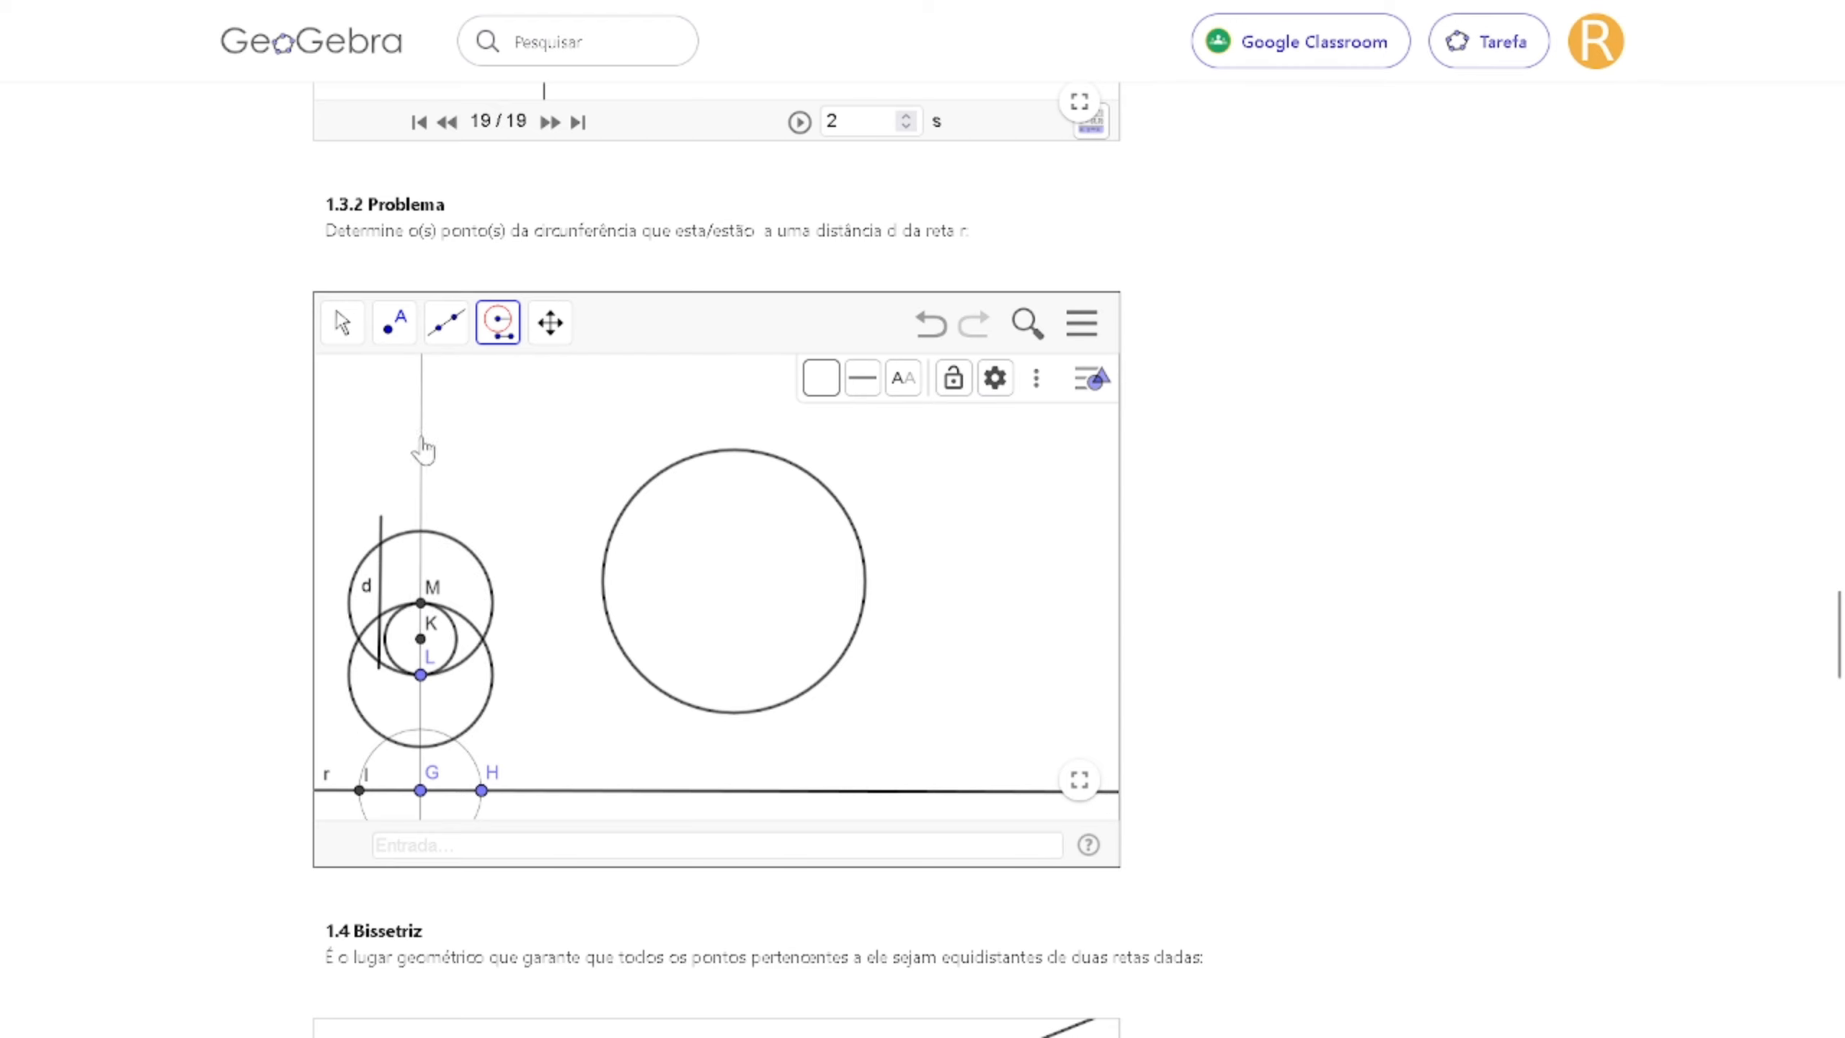
Mark the right-hand intersection of the two Compass circles and move segment d to the other side of the perpendicular, clear of them.
left_click(394, 323)
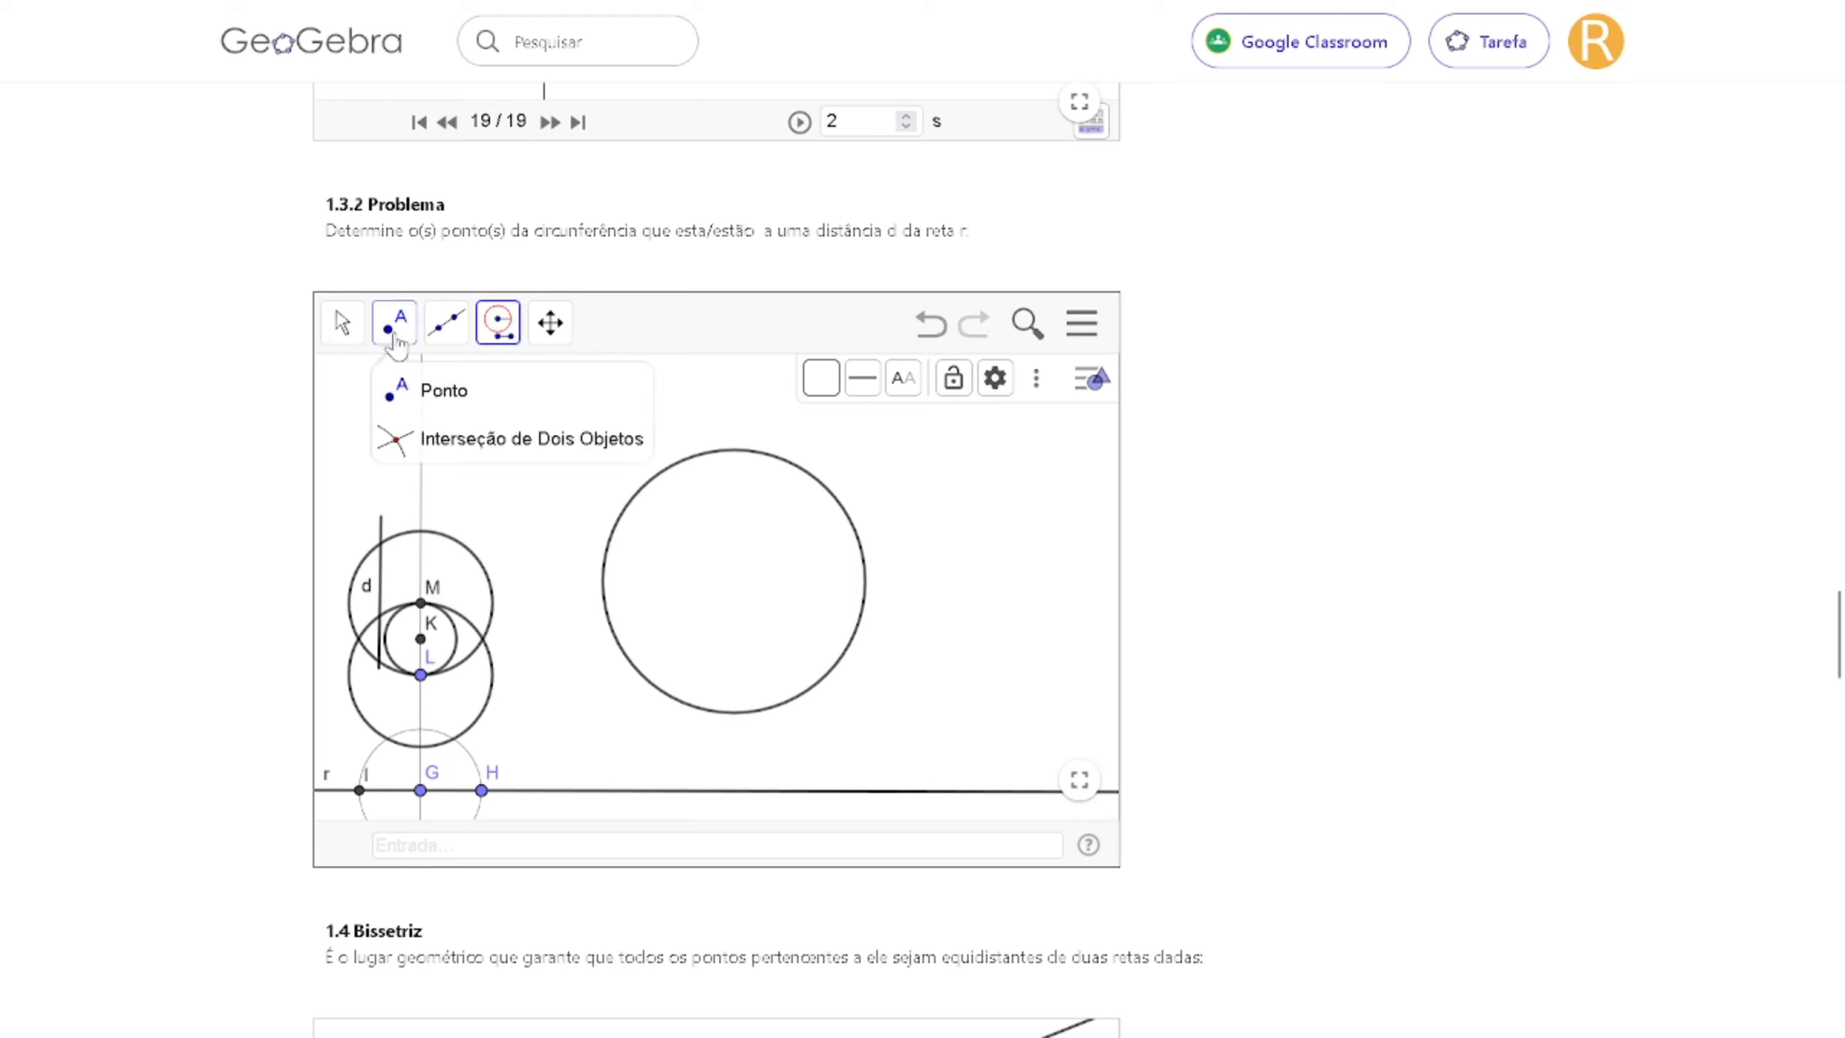
left_click(436, 387)
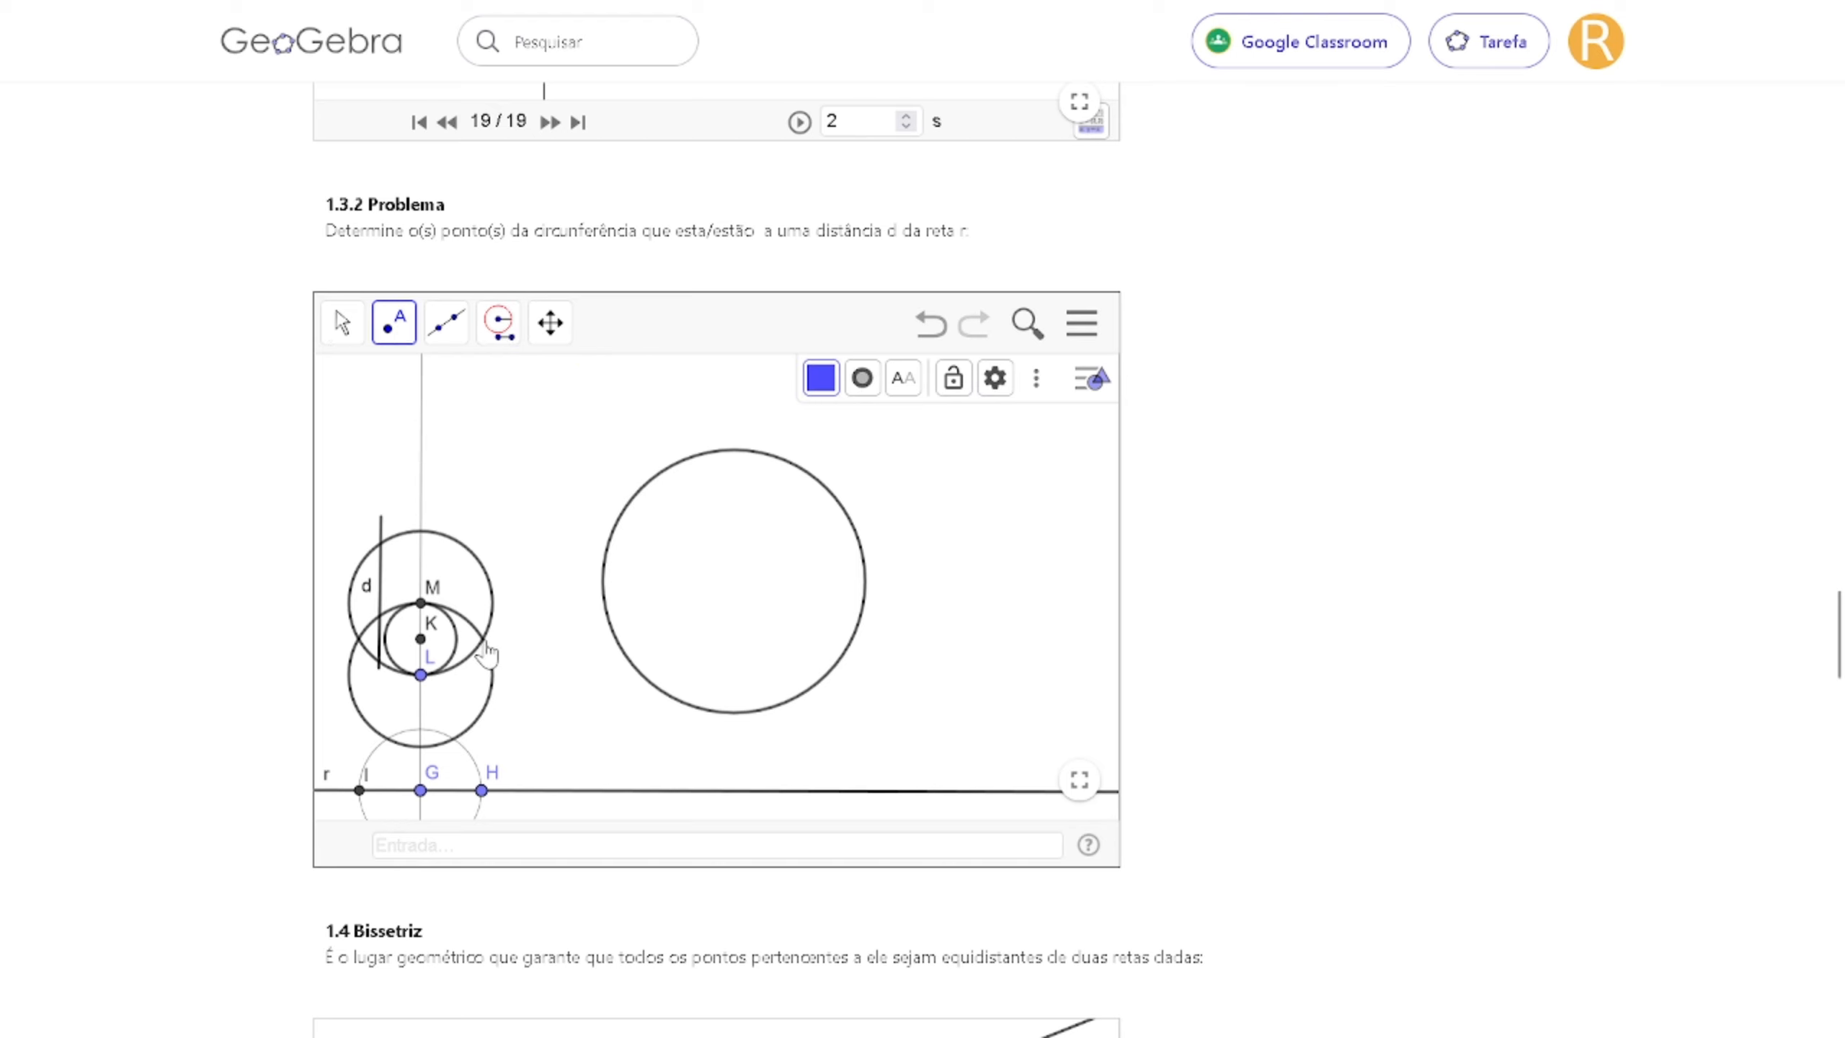
left_click(483, 640)
left_click(343, 325)
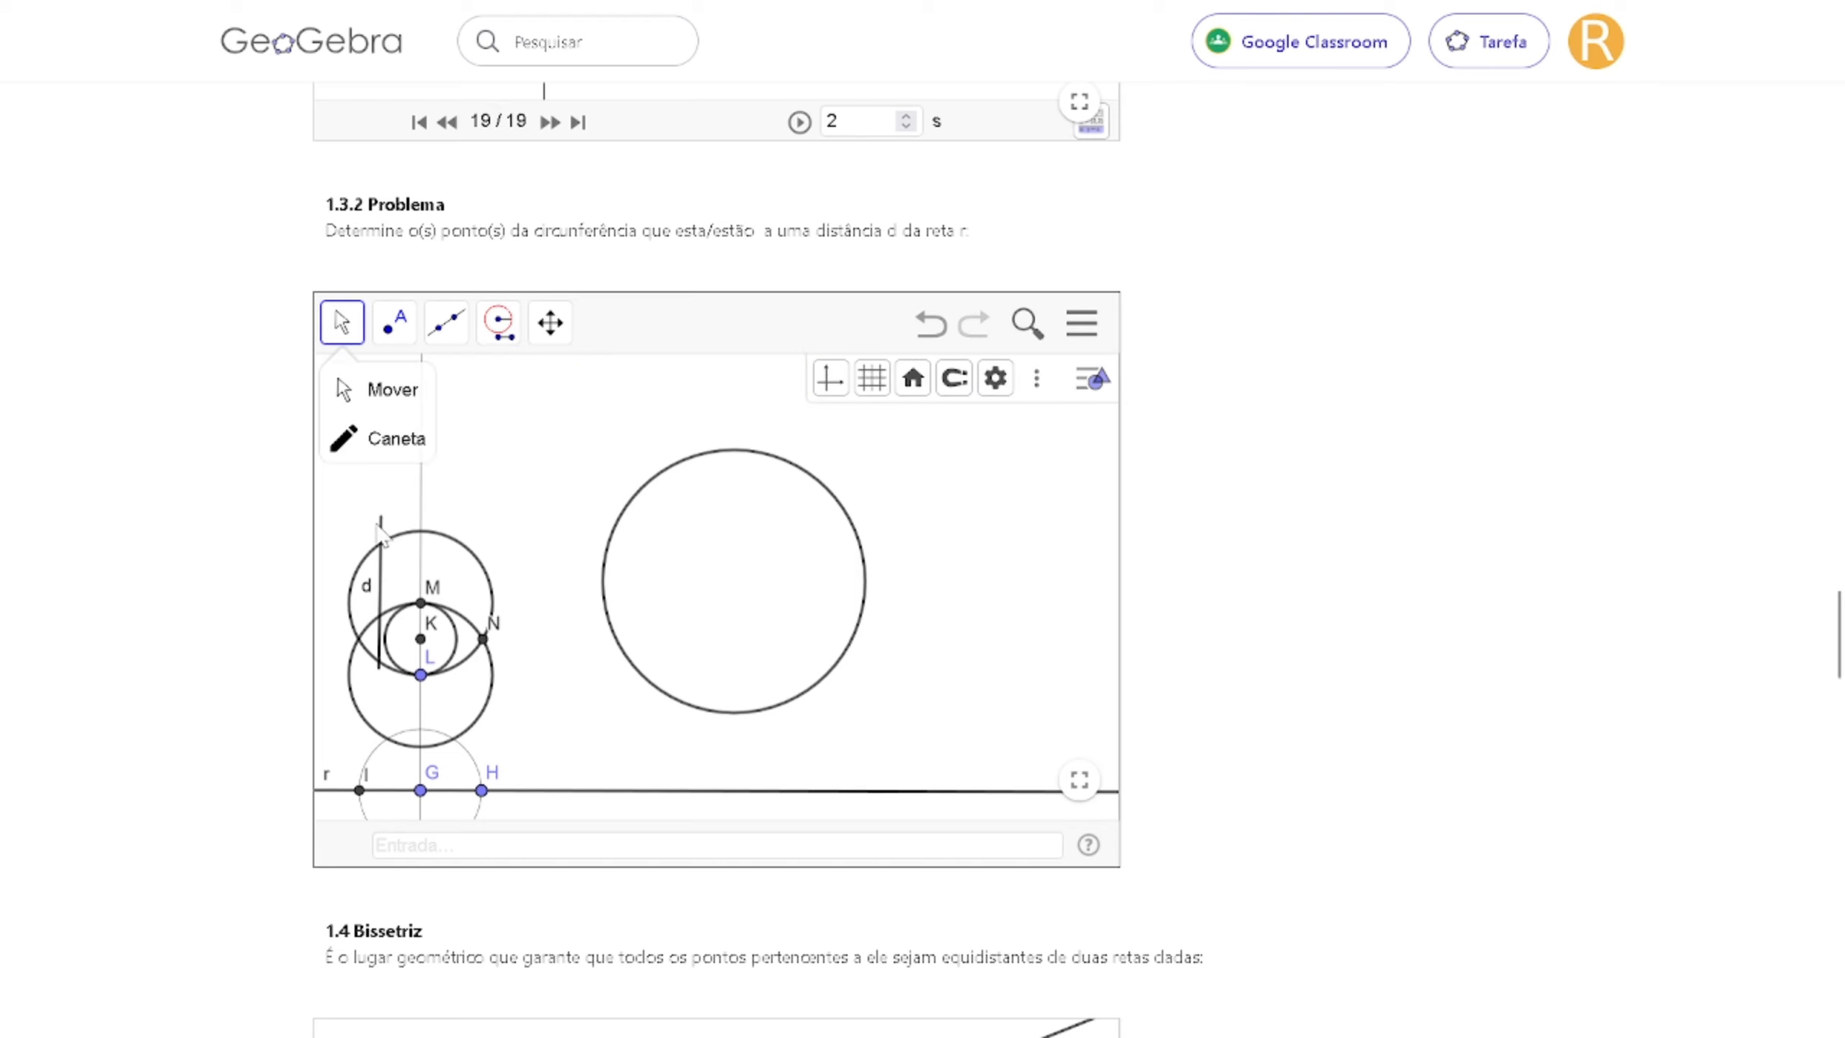
left_click_drag(383, 534, 538, 422)
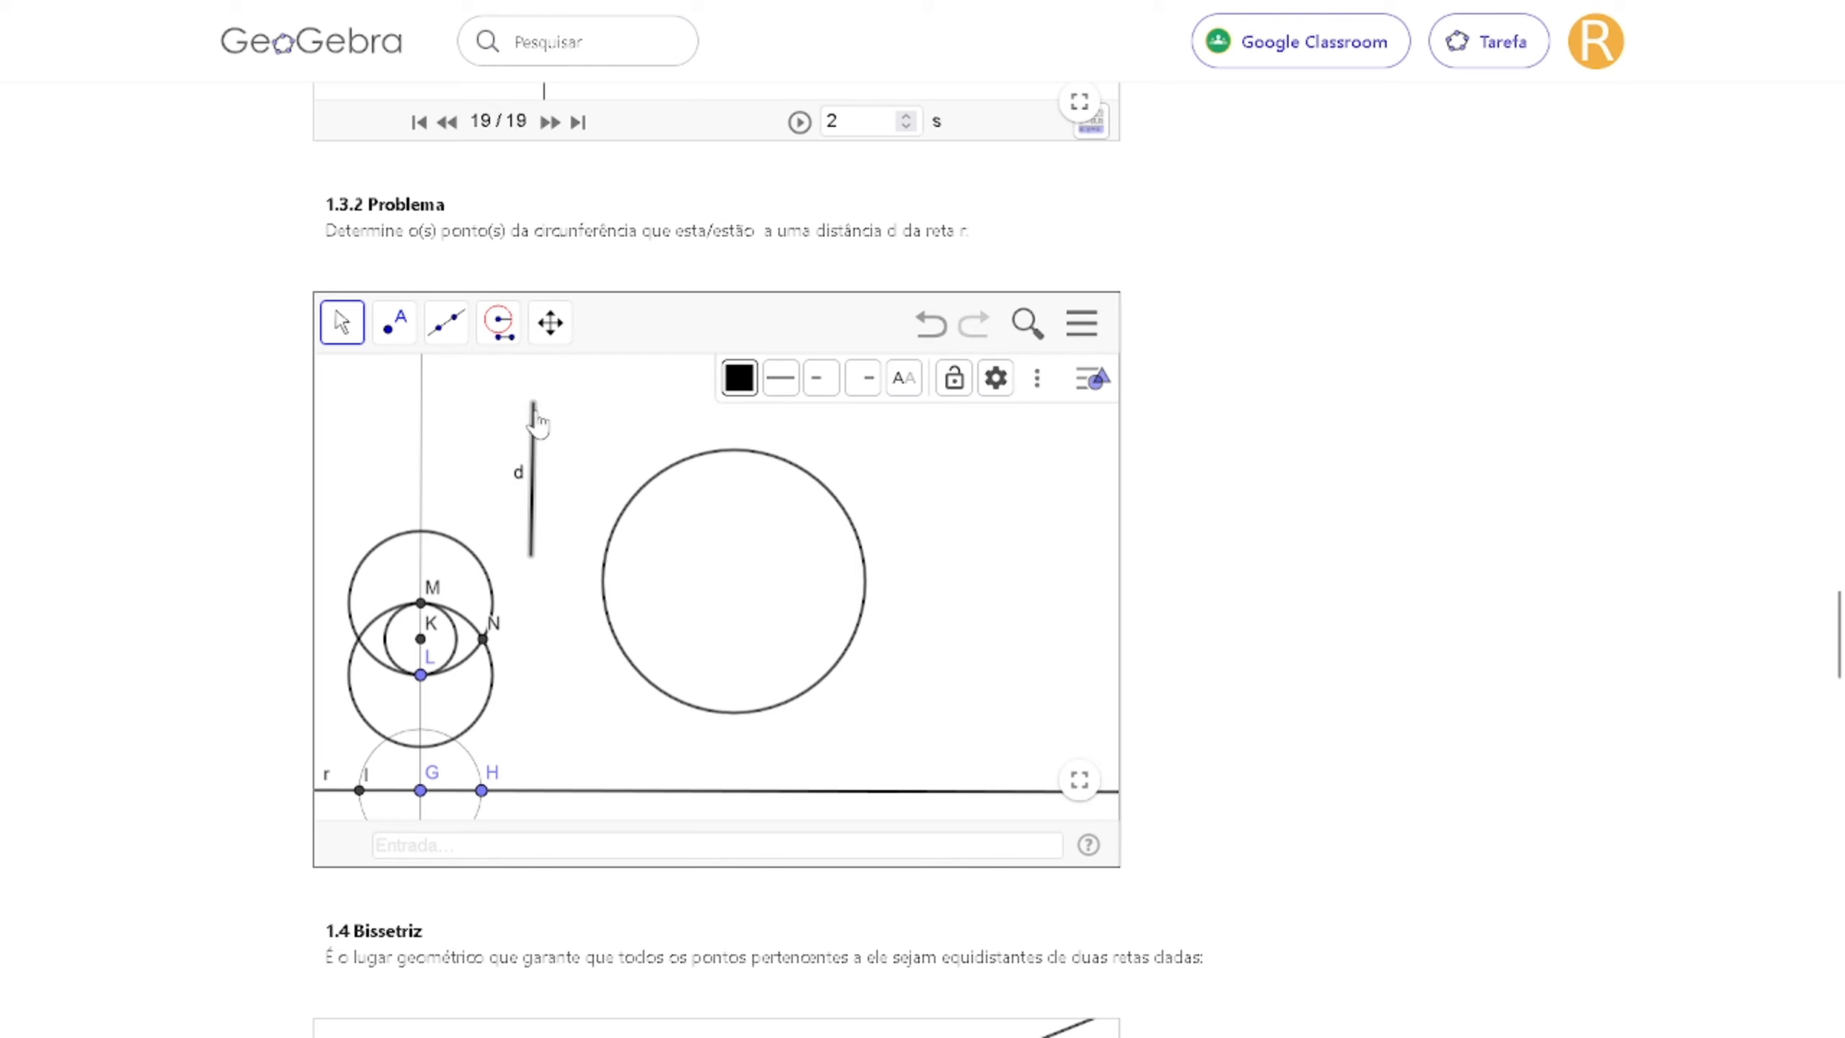
Draw a line through K and N, parallel to line r.
left_click(446, 322)
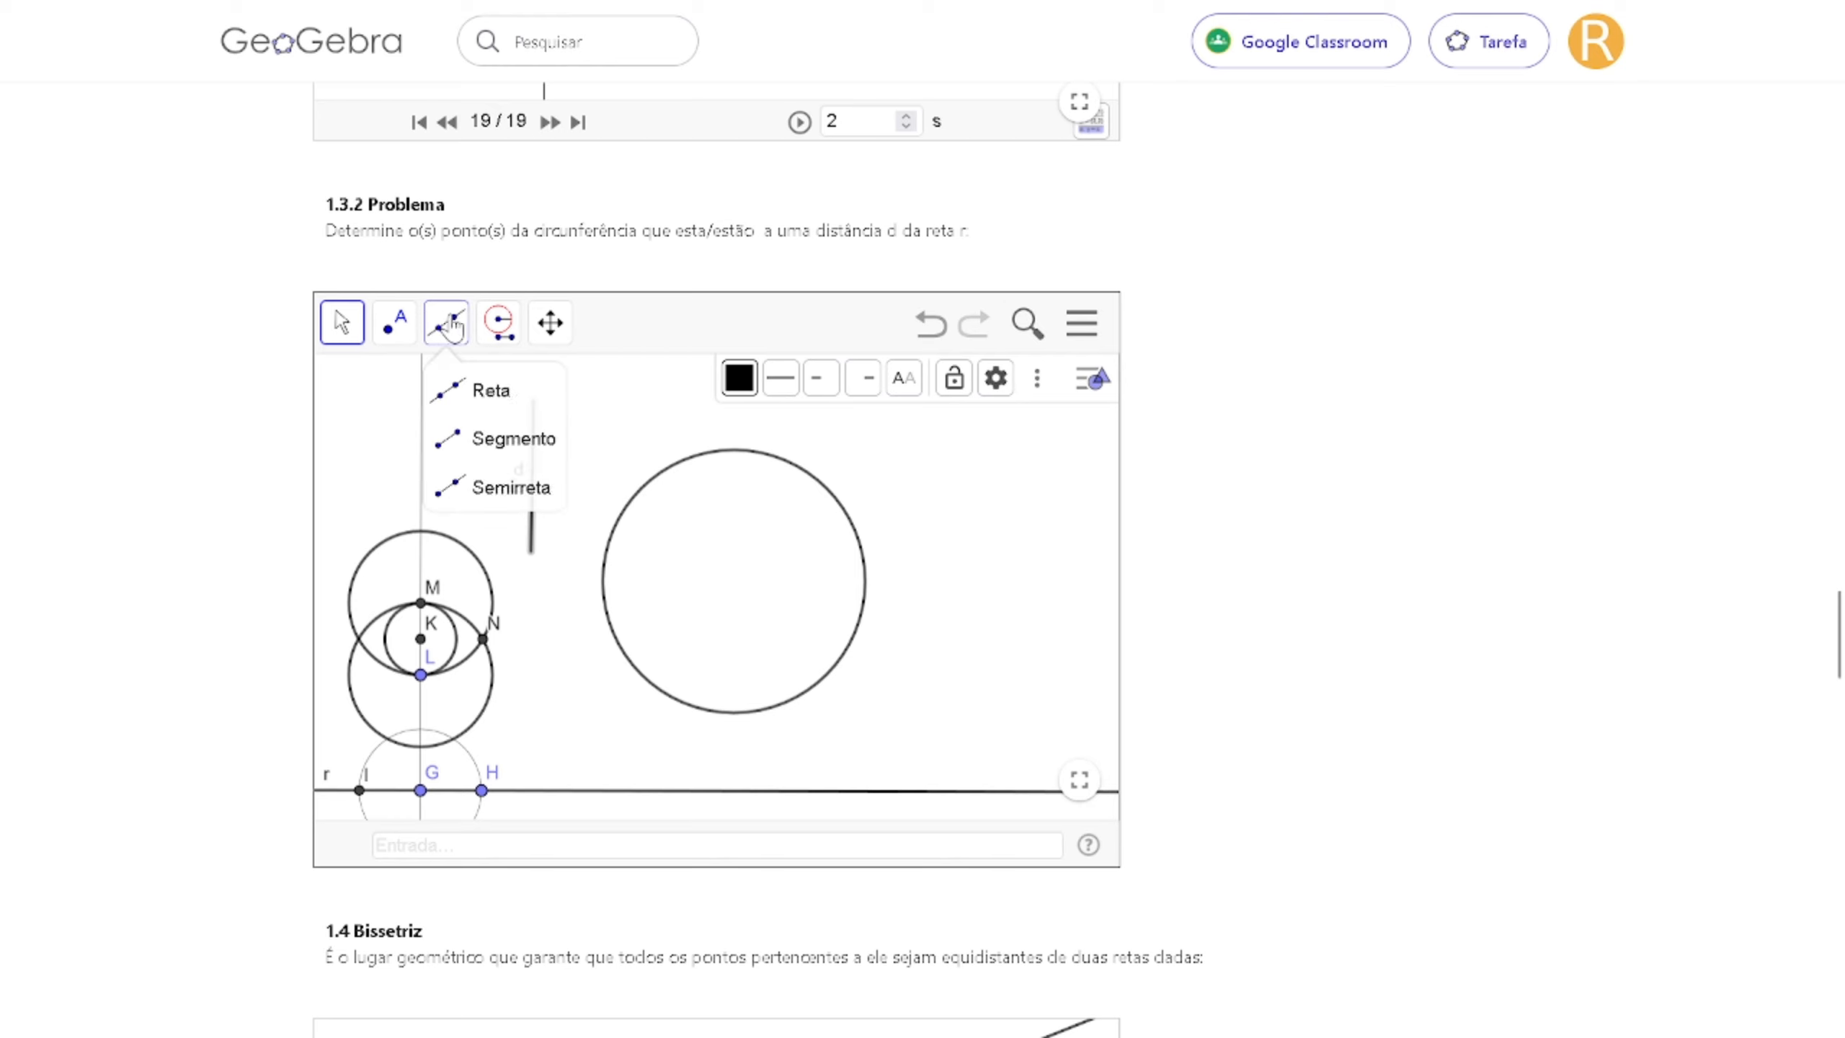
left_click(486, 415)
left_click(421, 638)
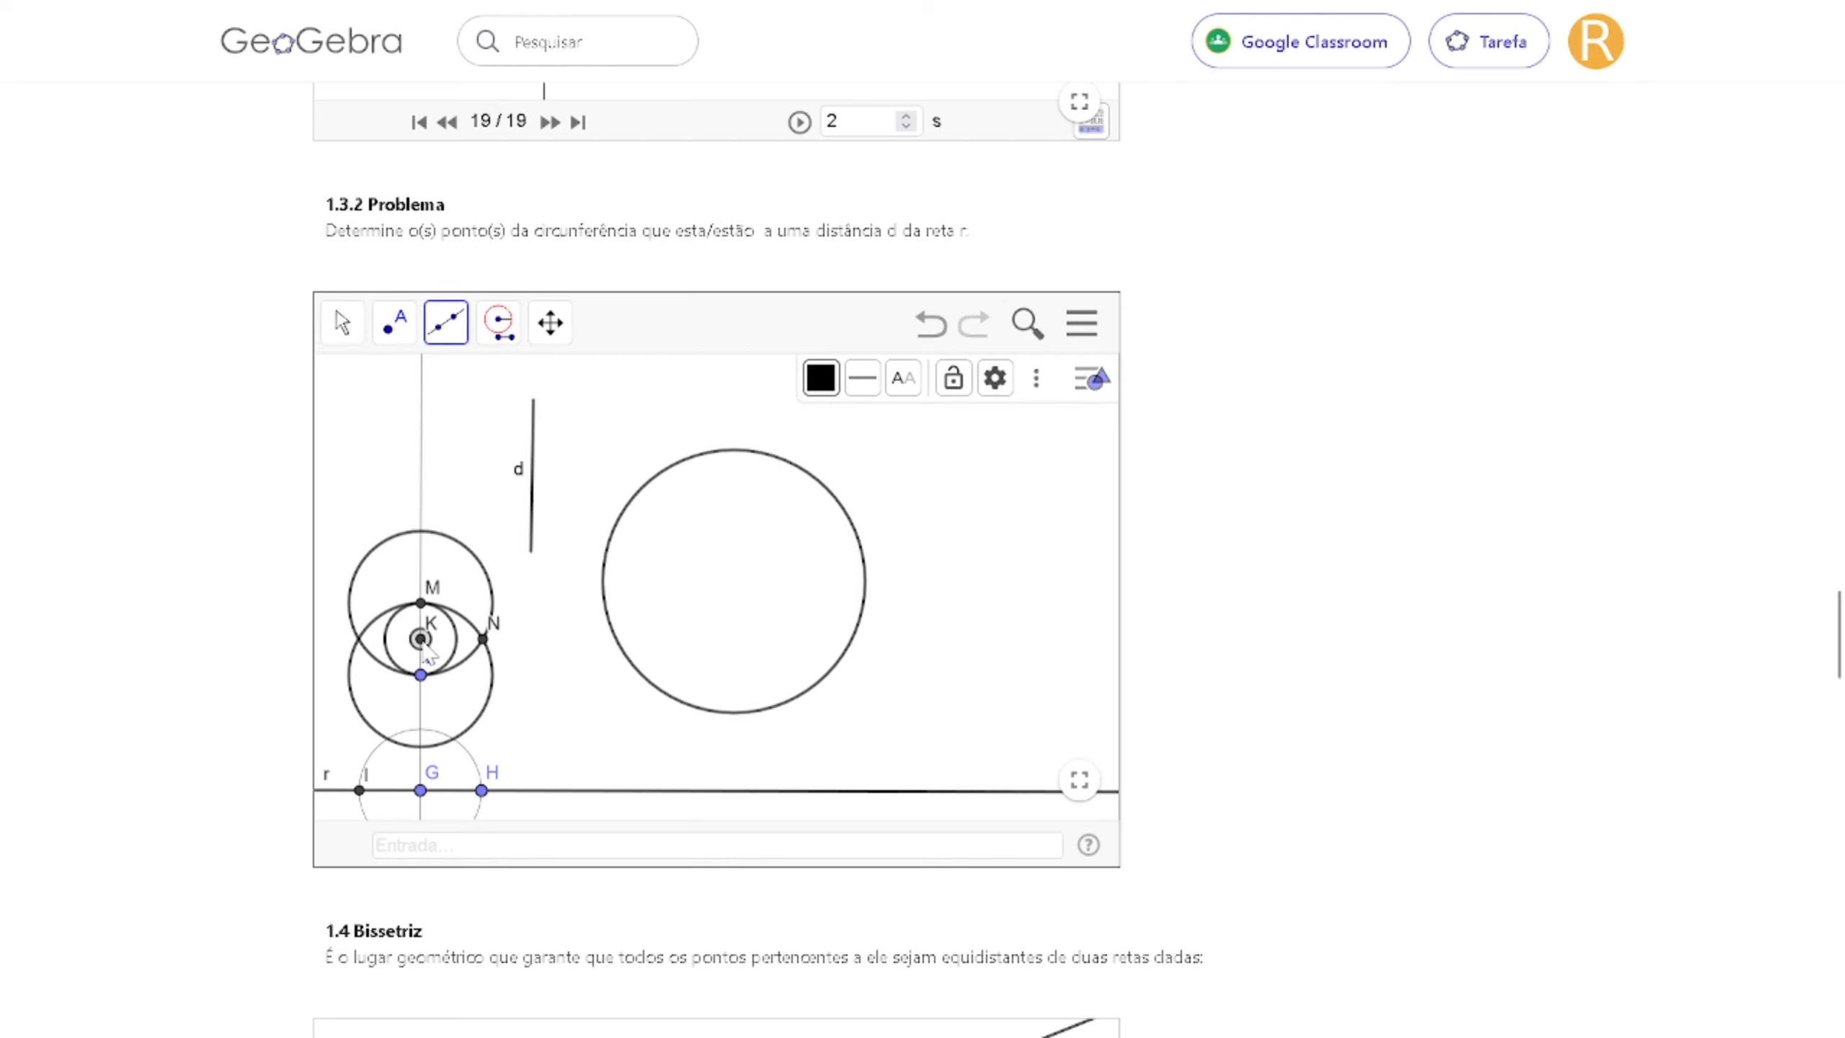
left_click(483, 639)
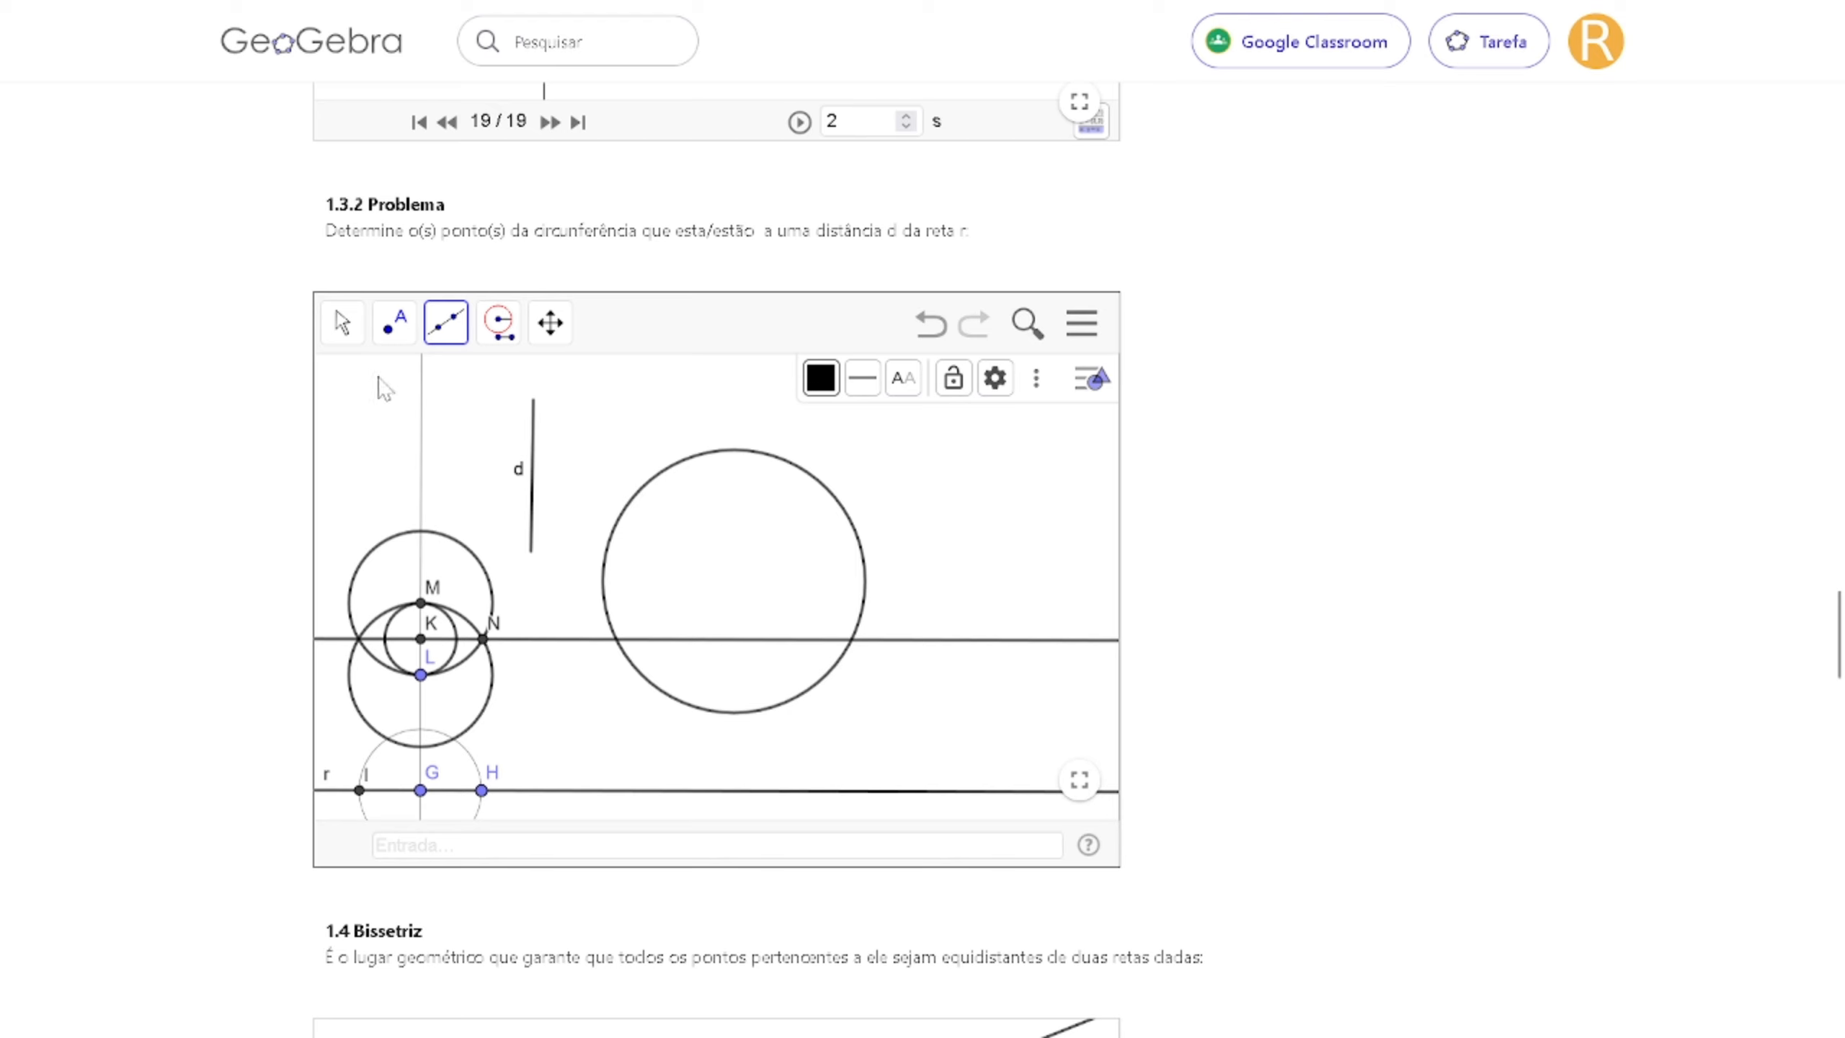
Hide the two Compass circles centred on L and M and the small circle centred on K.
left_click(343, 327)
left_click(398, 392)
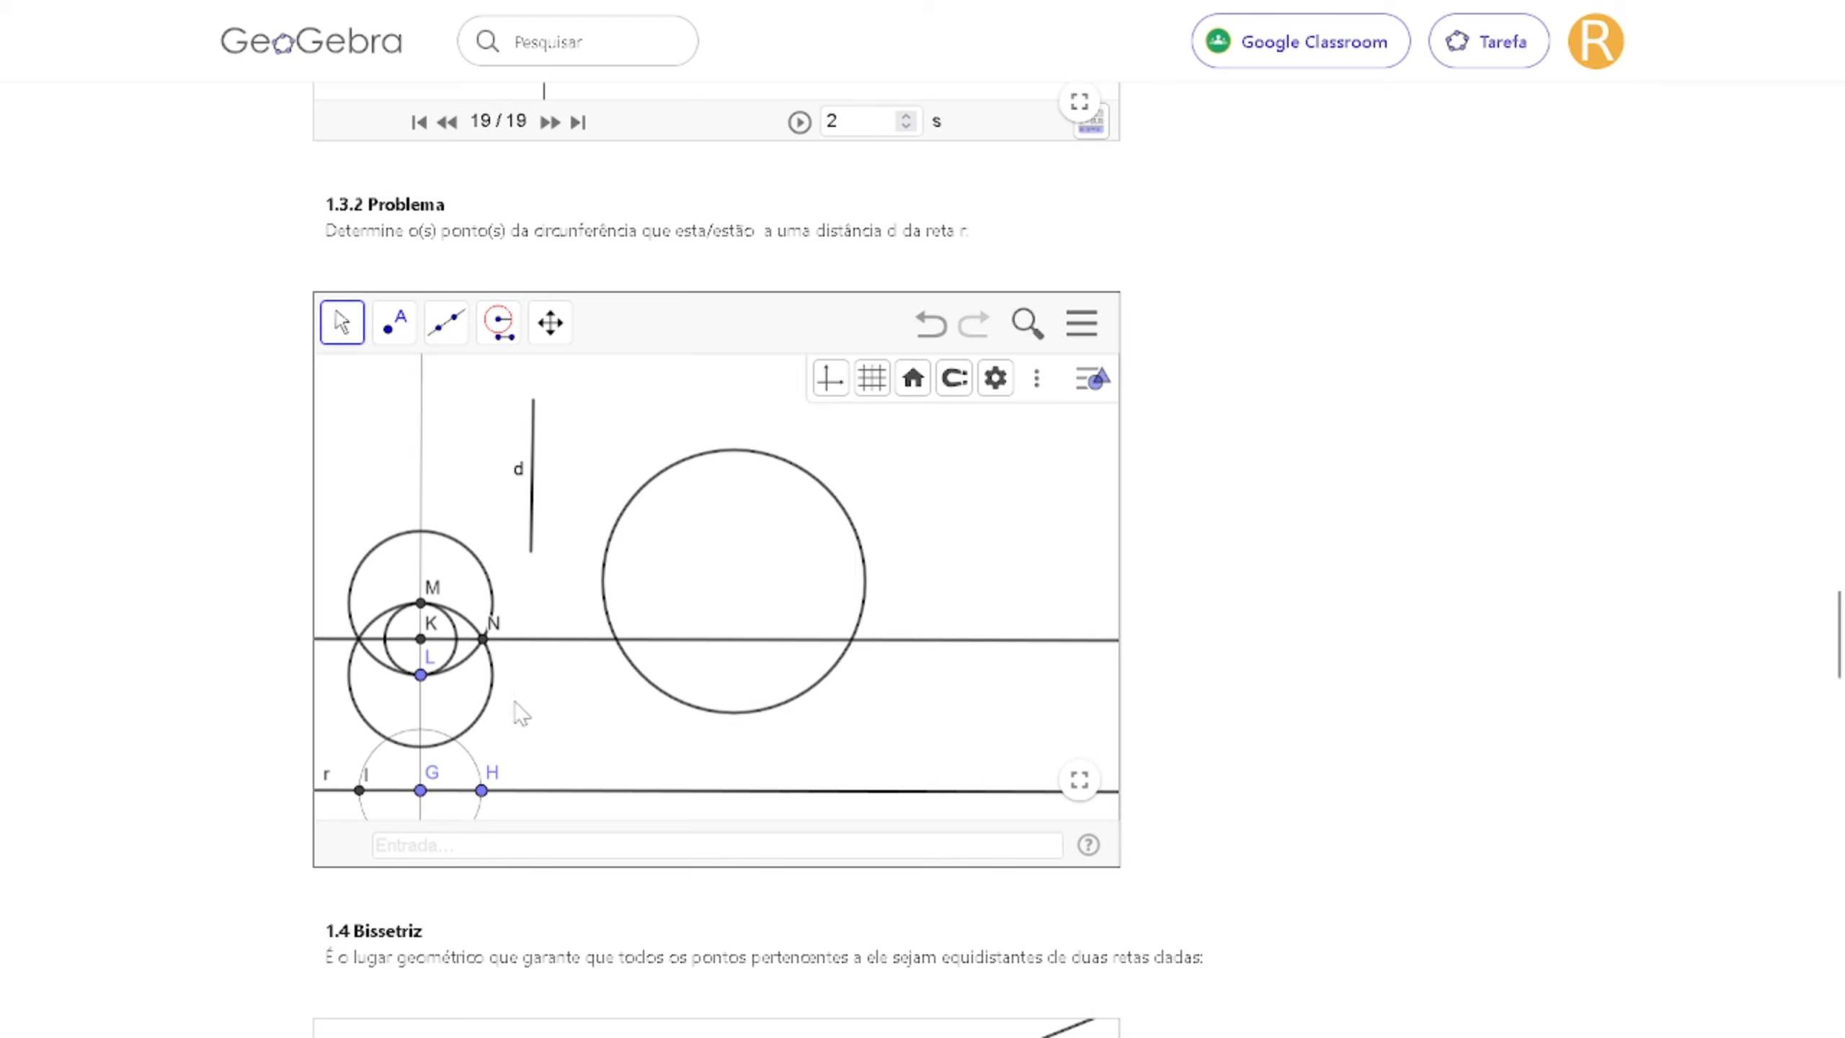
left_click(491, 713)
left_click(468, 663, "ctrl")
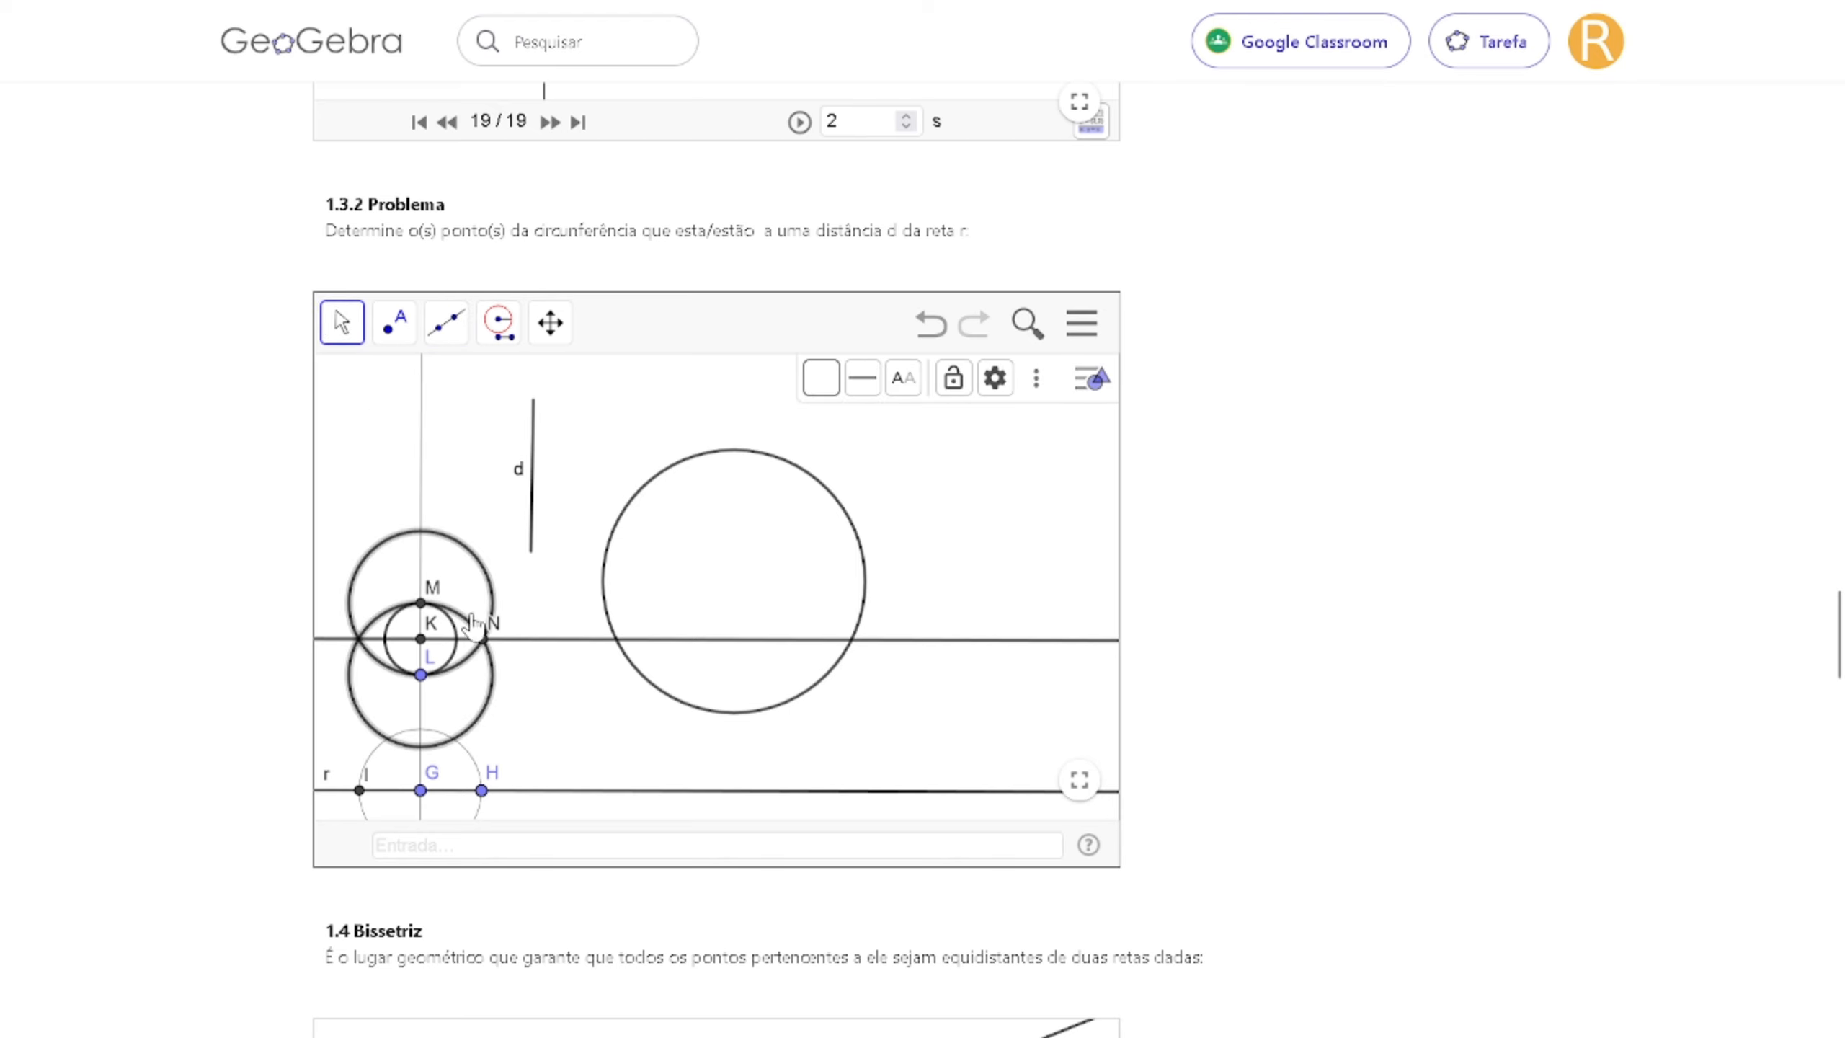
left_click(452, 623, "ctrl")
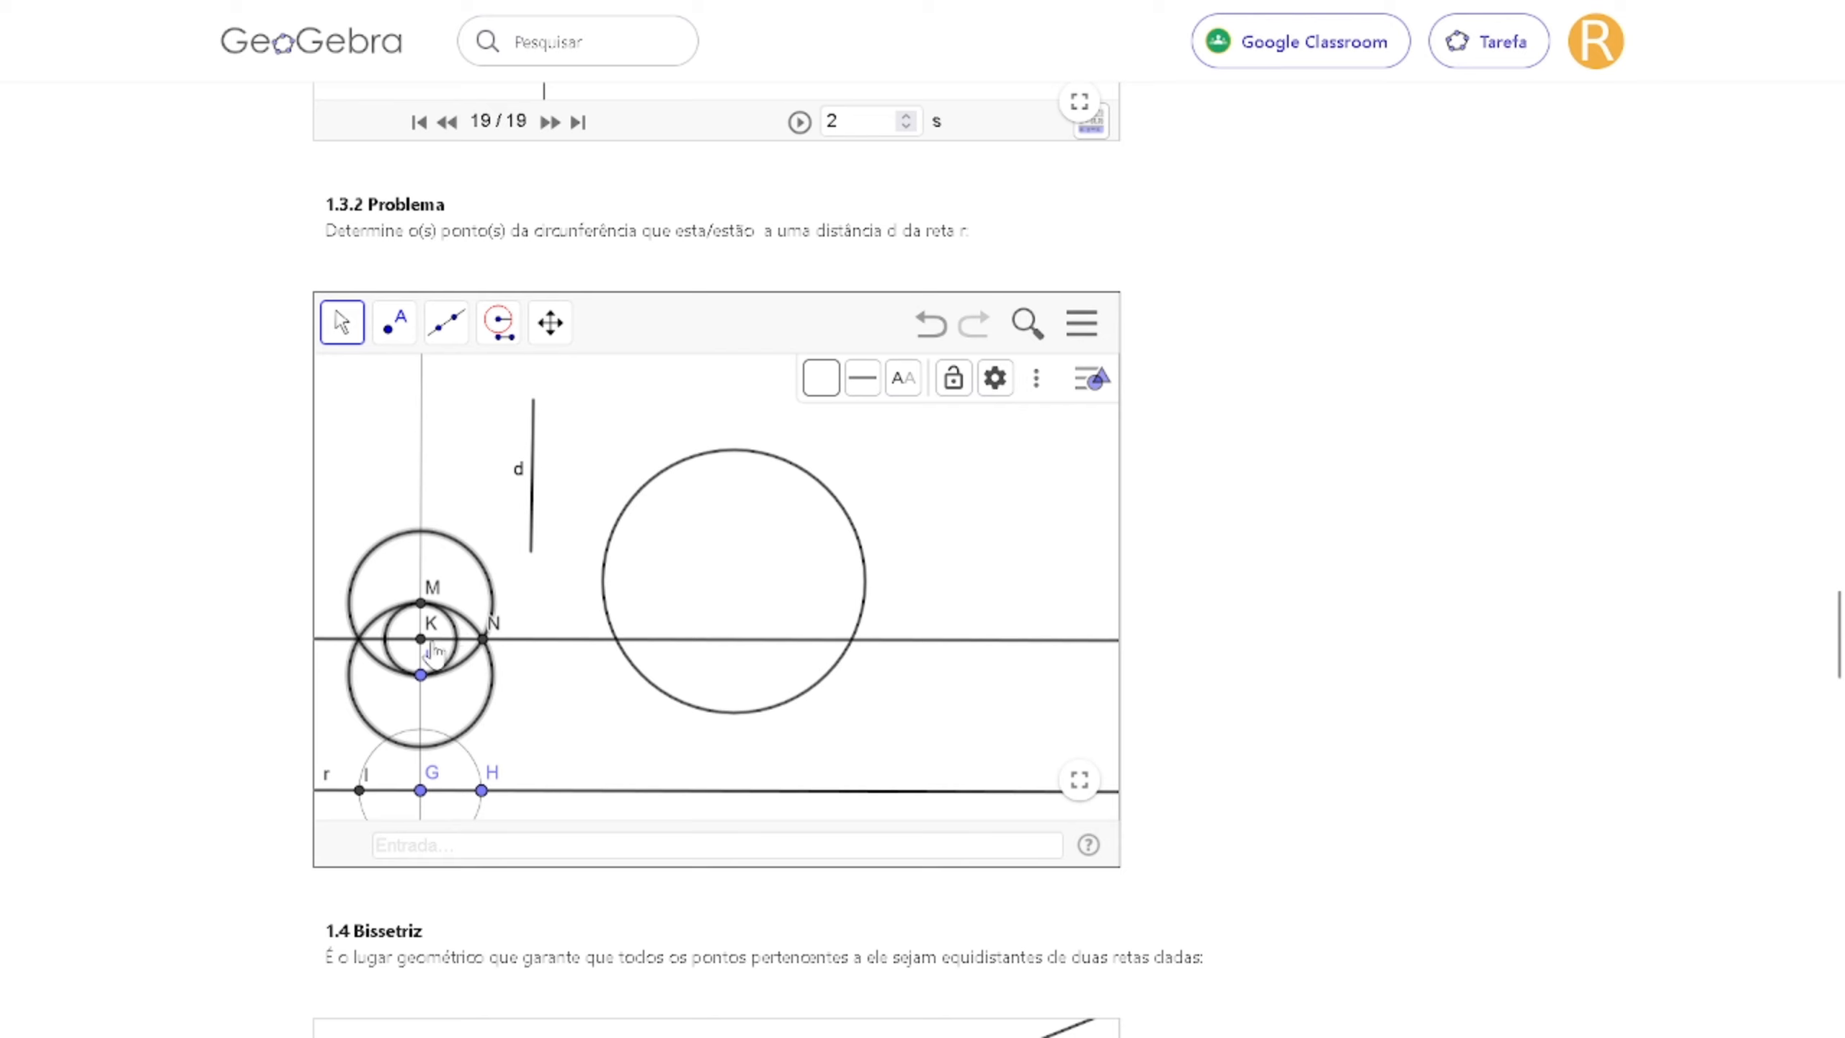
right_click(465, 676)
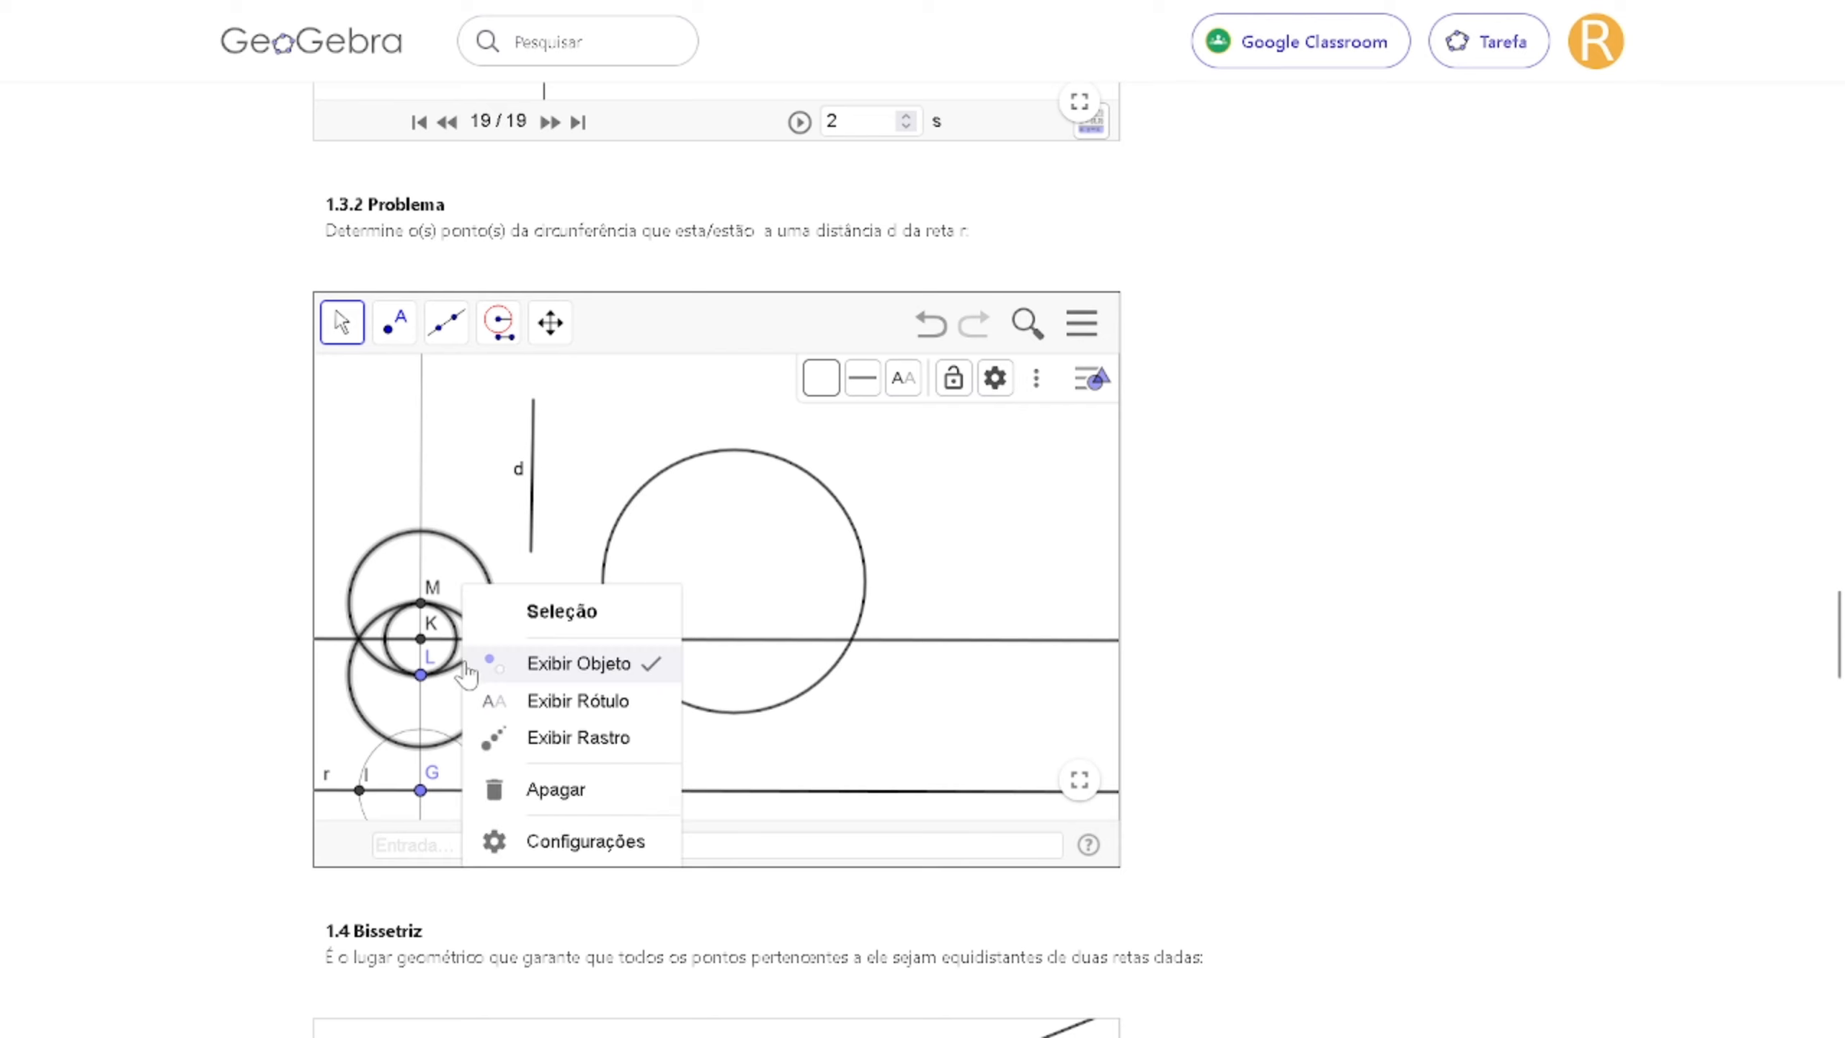
left_click(527, 666)
Hide point L on the perpendicular, together with the three construction circles around K.
left_click(420, 680)
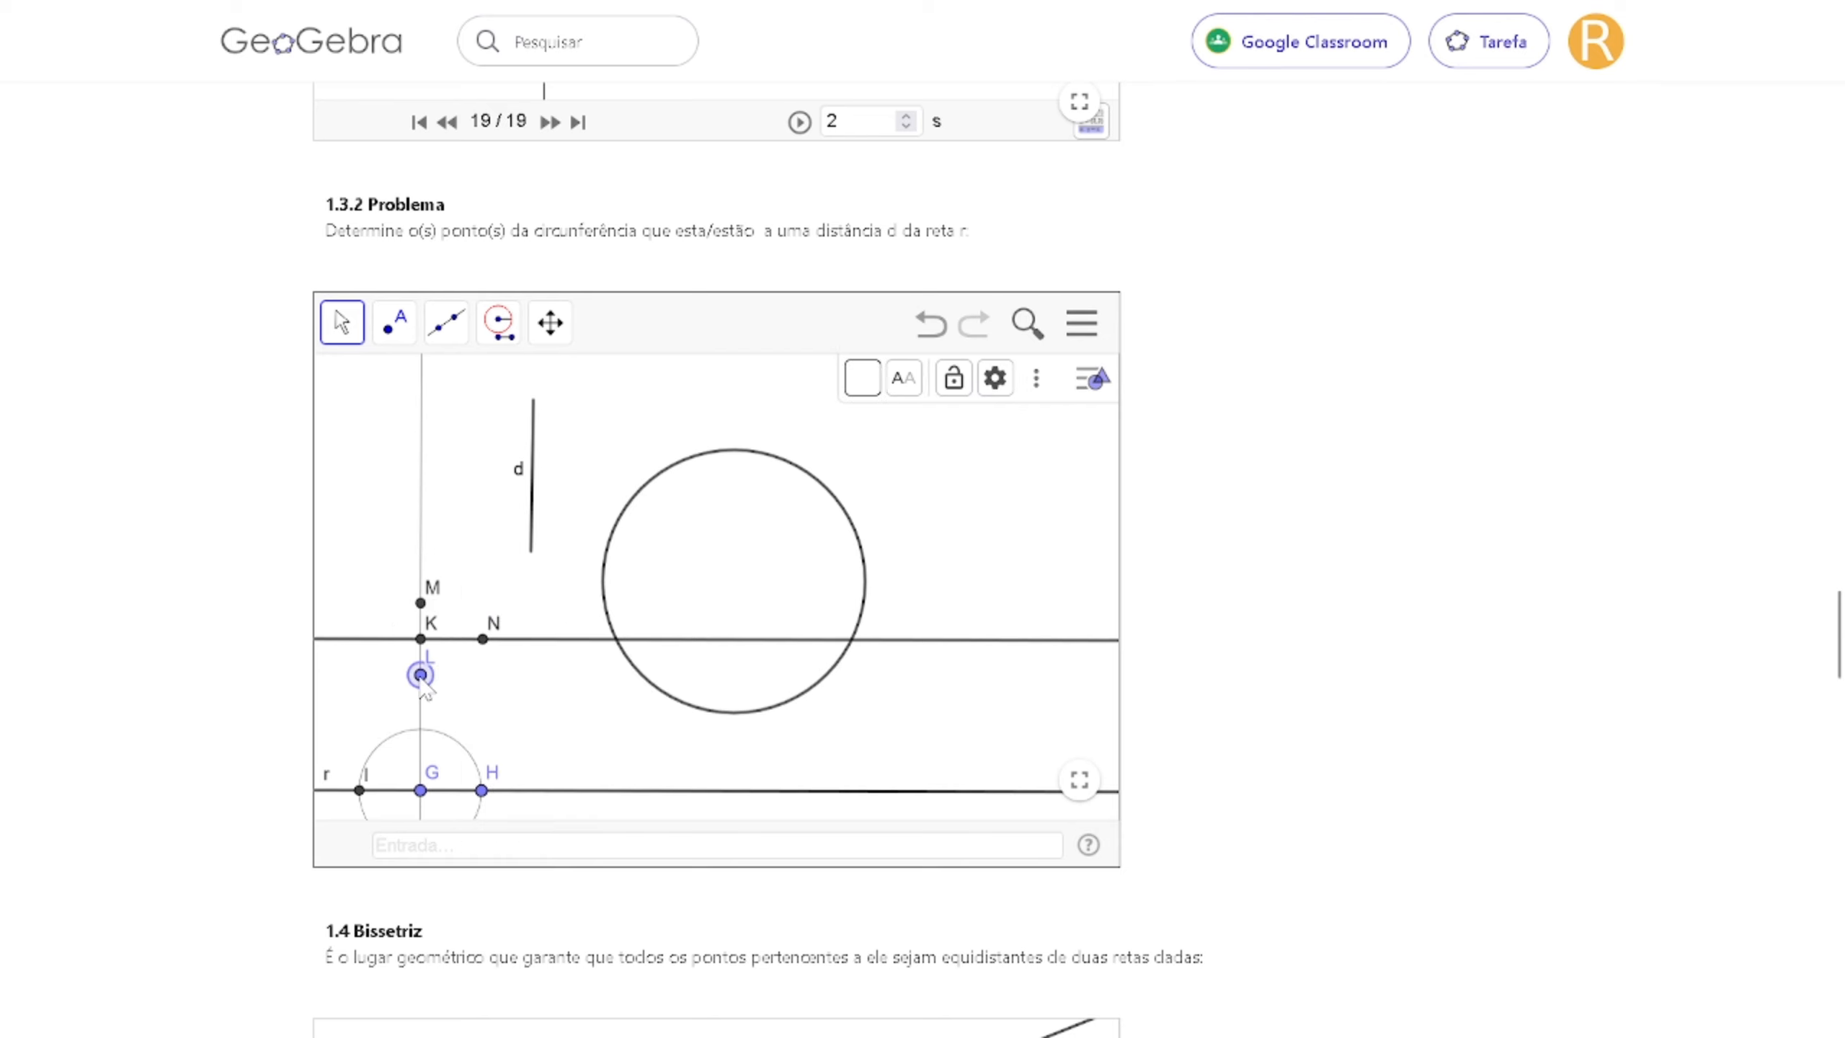
right_click(422, 678)
left_click(531, 661)
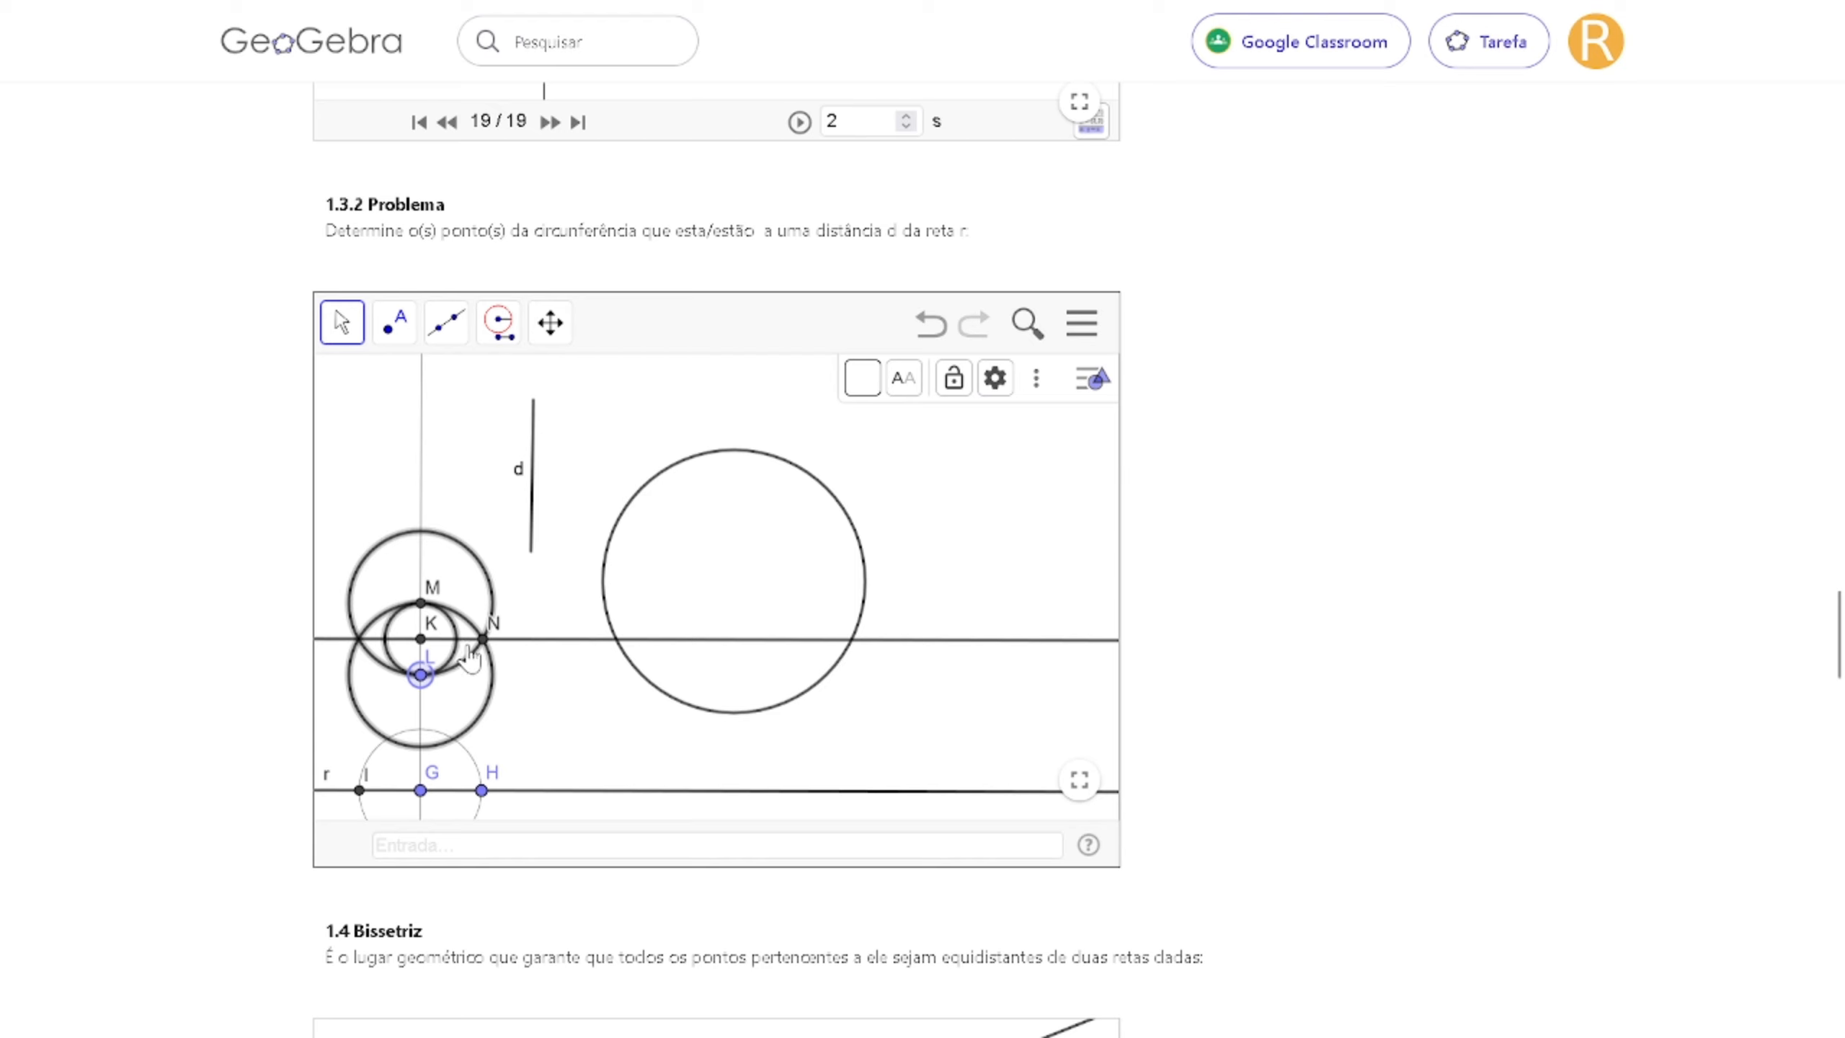
right_click(441, 680)
left_click(508, 662)
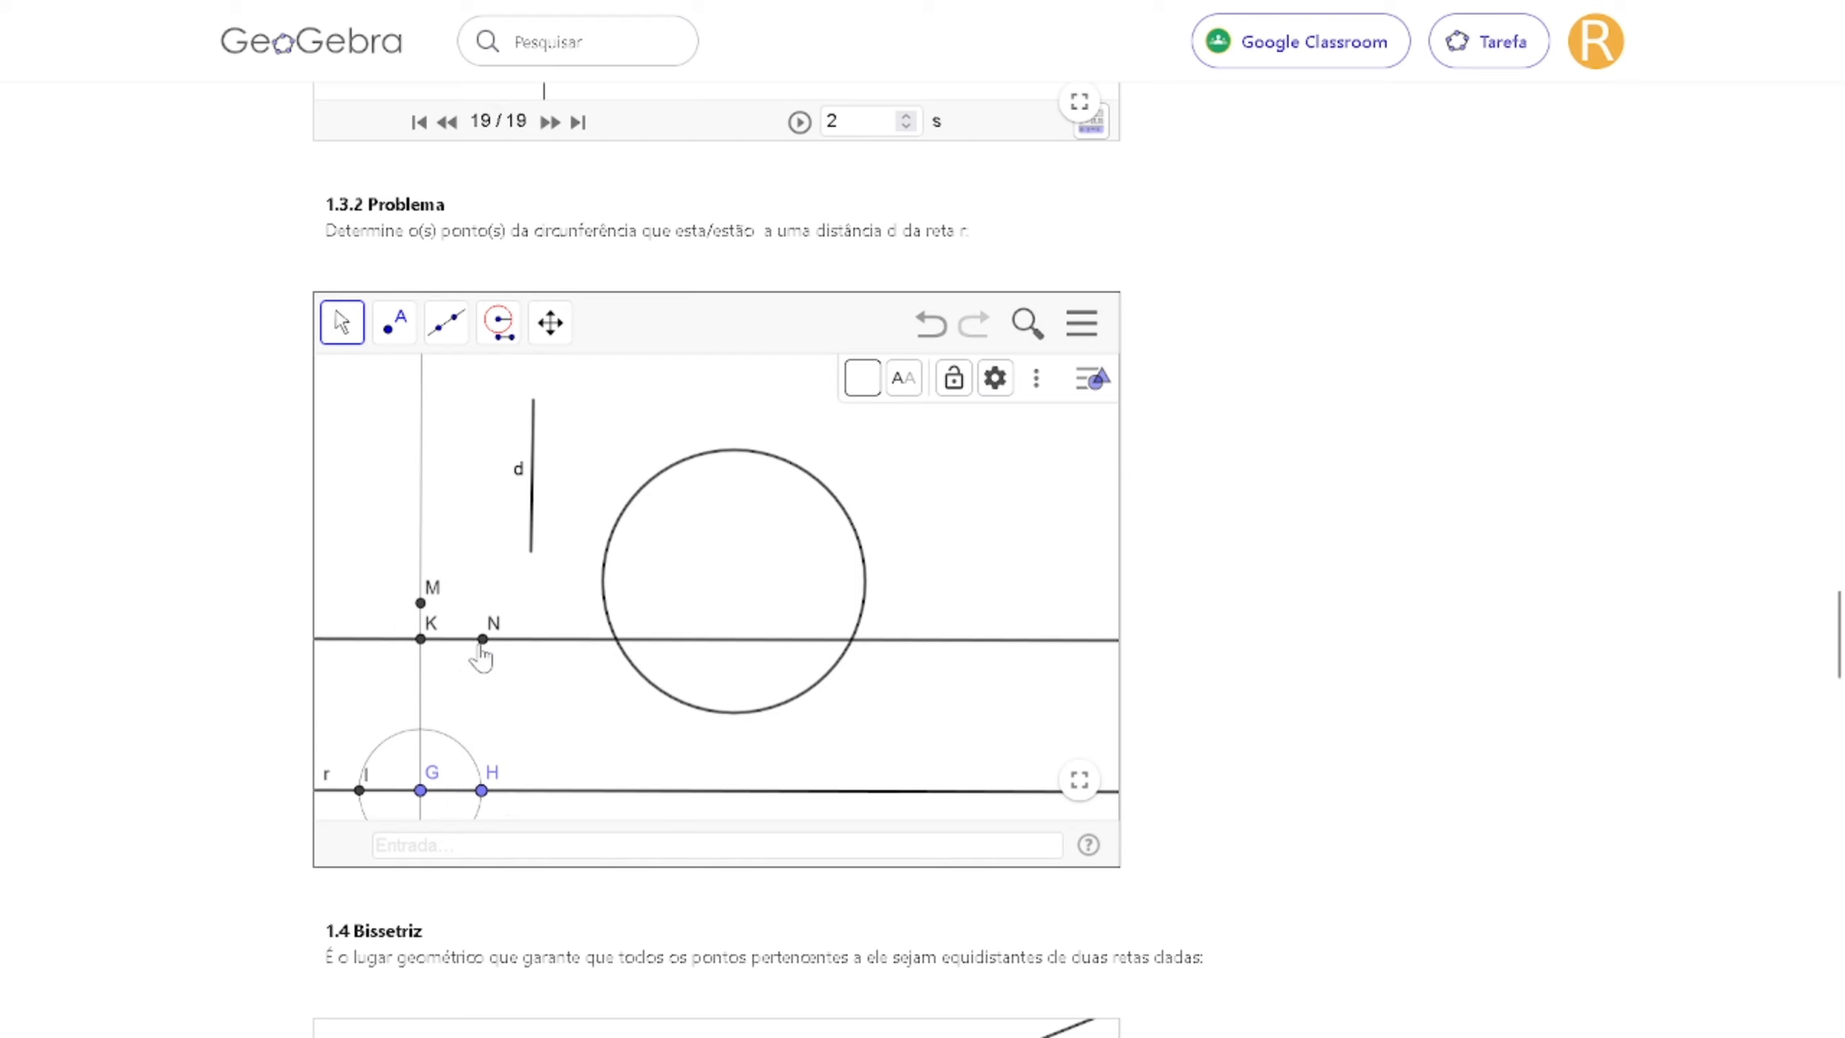
Hide point N on the parallel line and point M on the perpendicular.
left_click(483, 640)
right_click(483, 641)
left_click(509, 626)
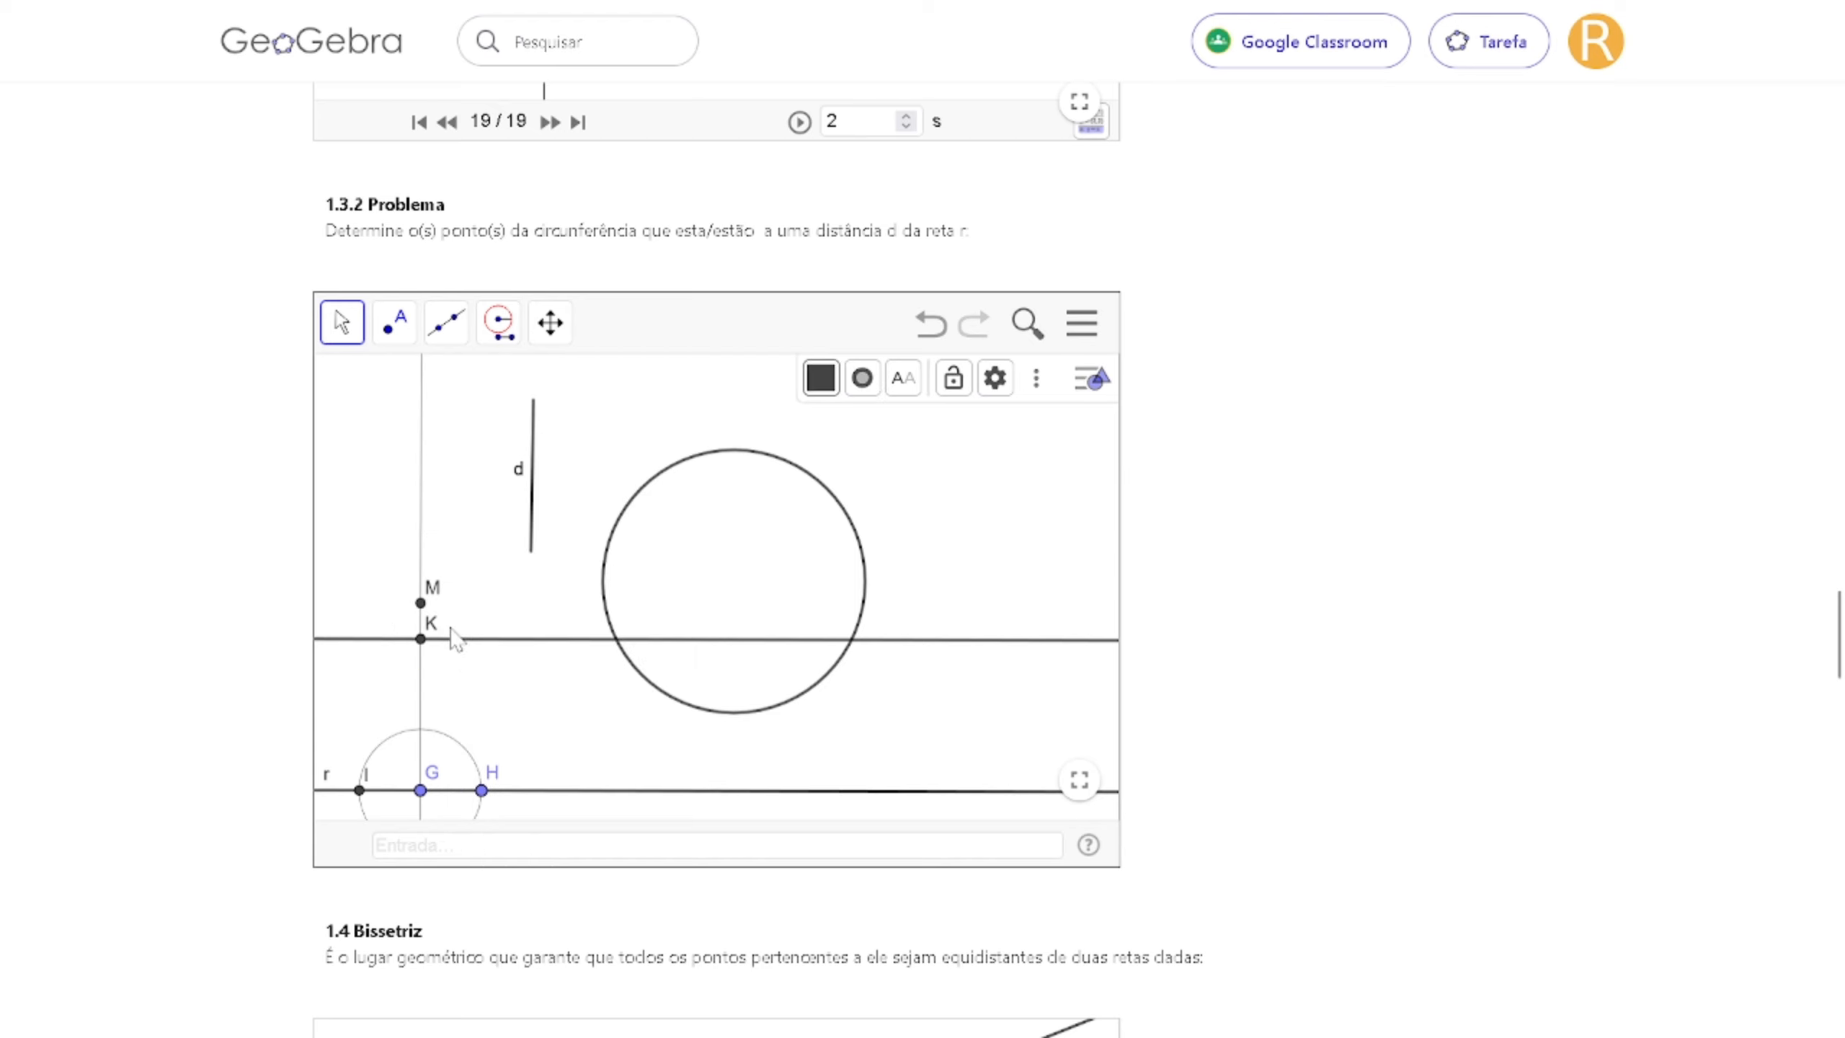
left_click(421, 604)
right_click(420, 605)
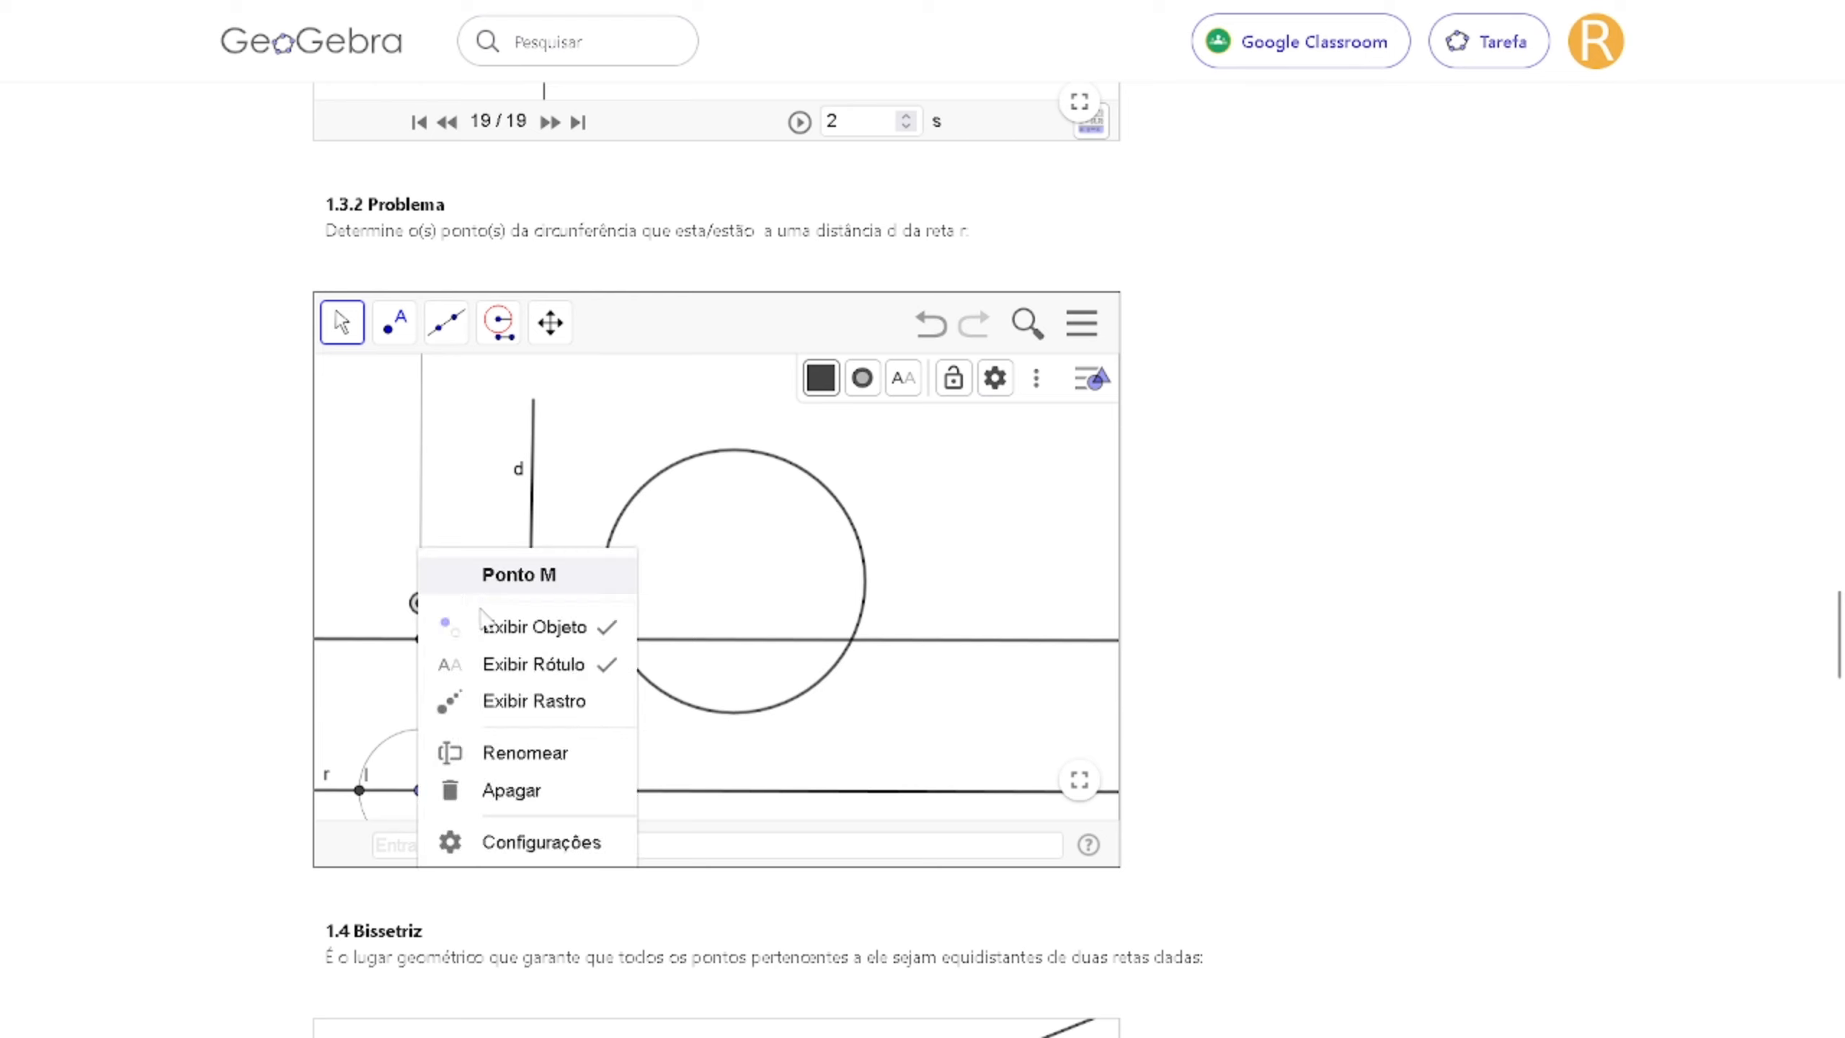
left_click(521, 629)
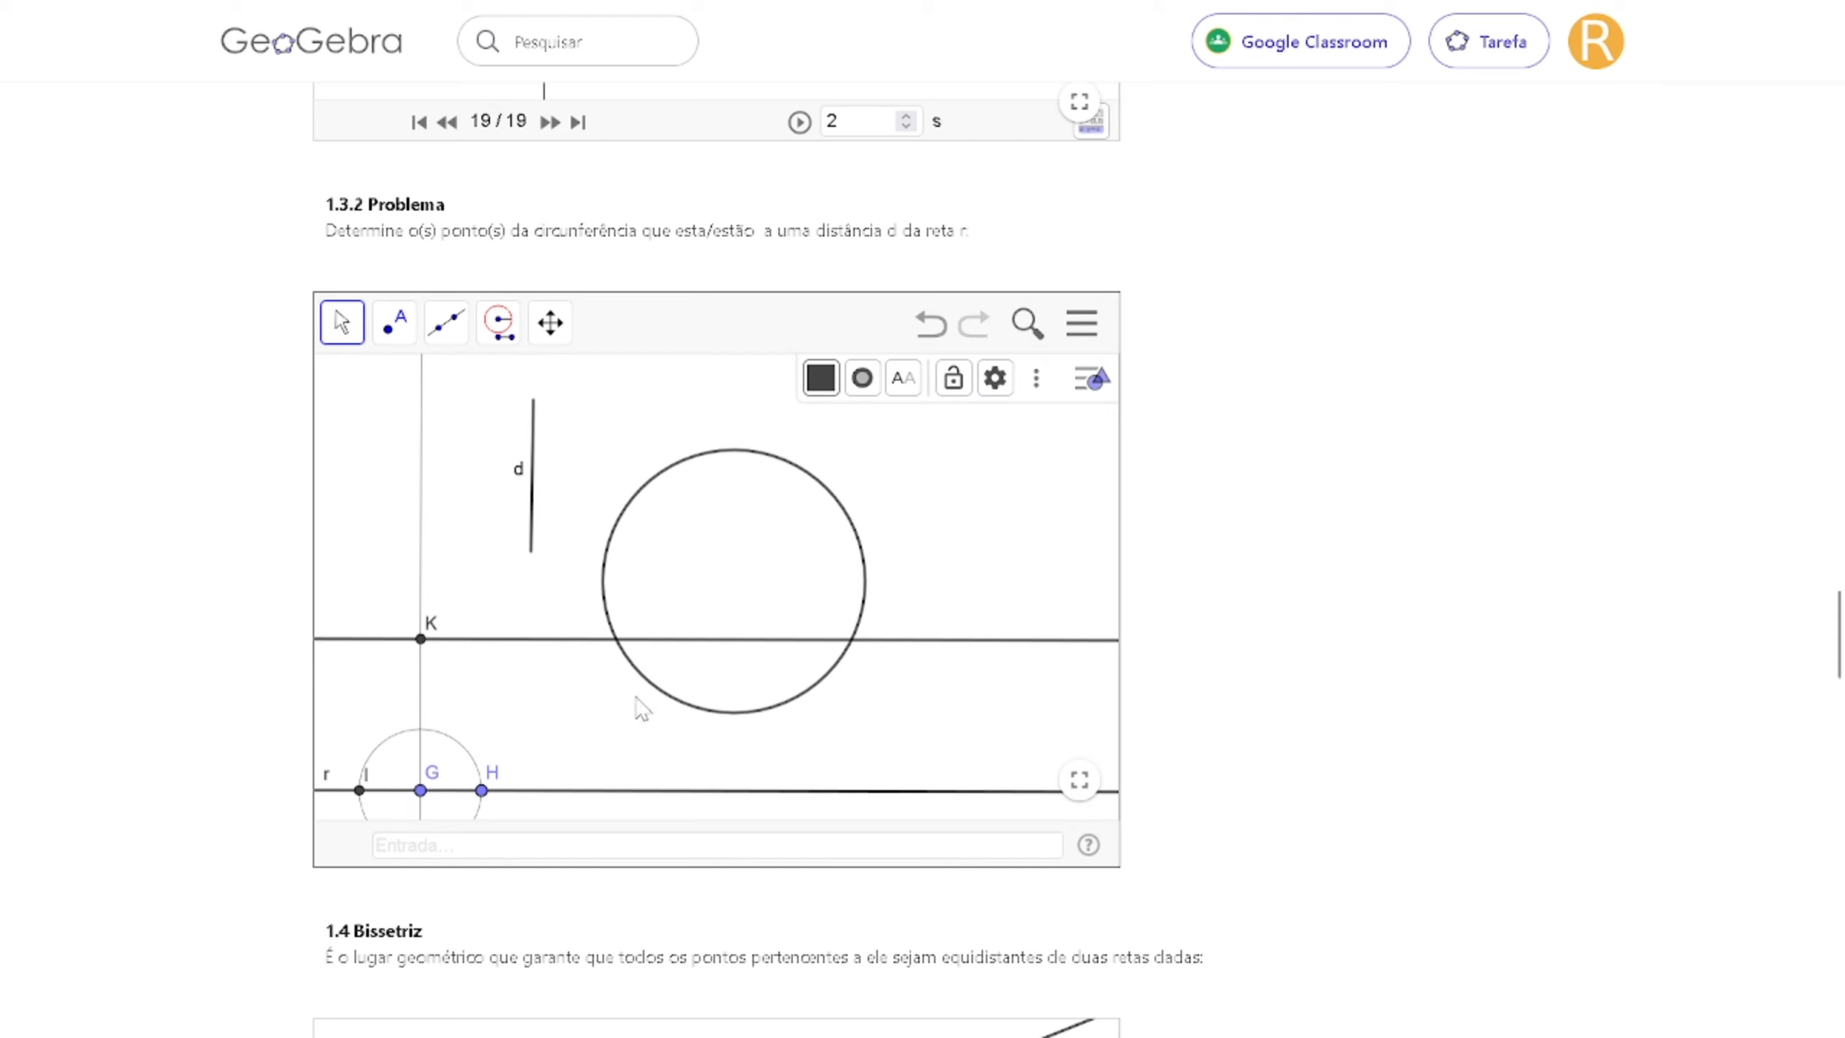
Mark both exact intersections of the parallel line with the large circle, and move segment d back to the left of the perpendicular.
left_click(394, 323)
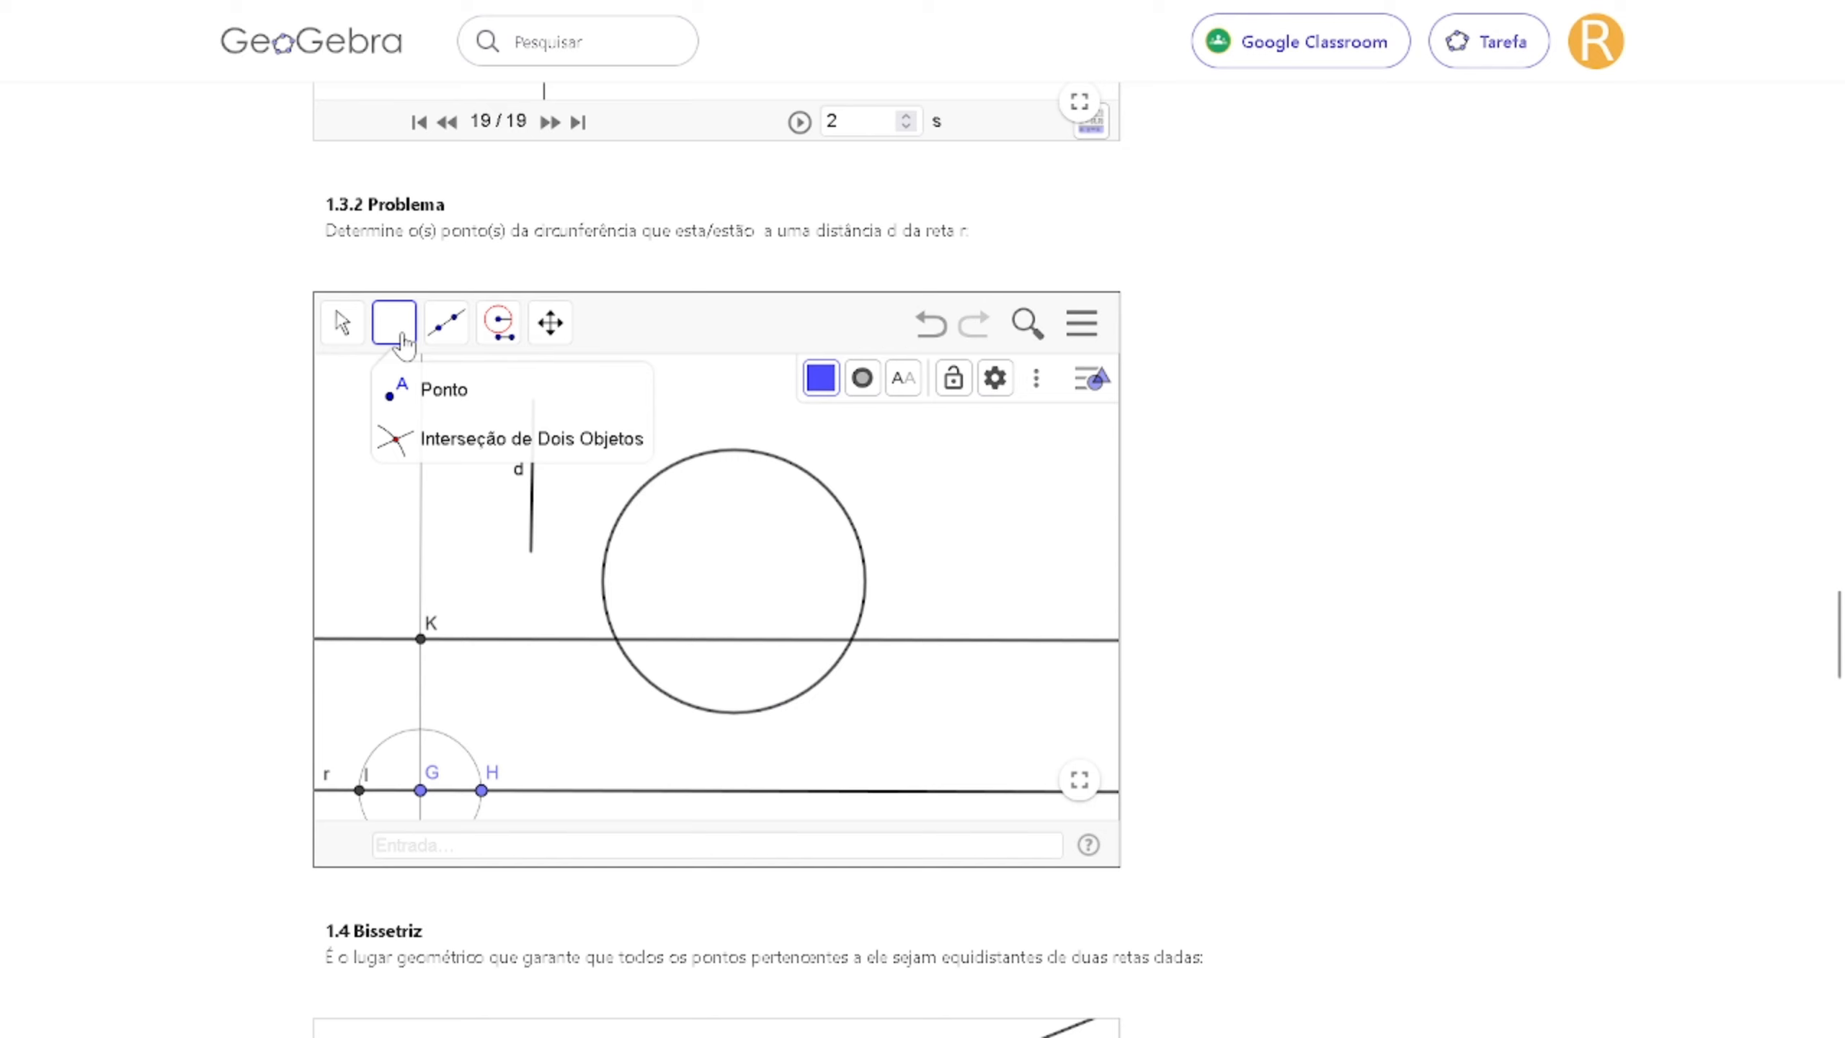
left_click(425, 386)
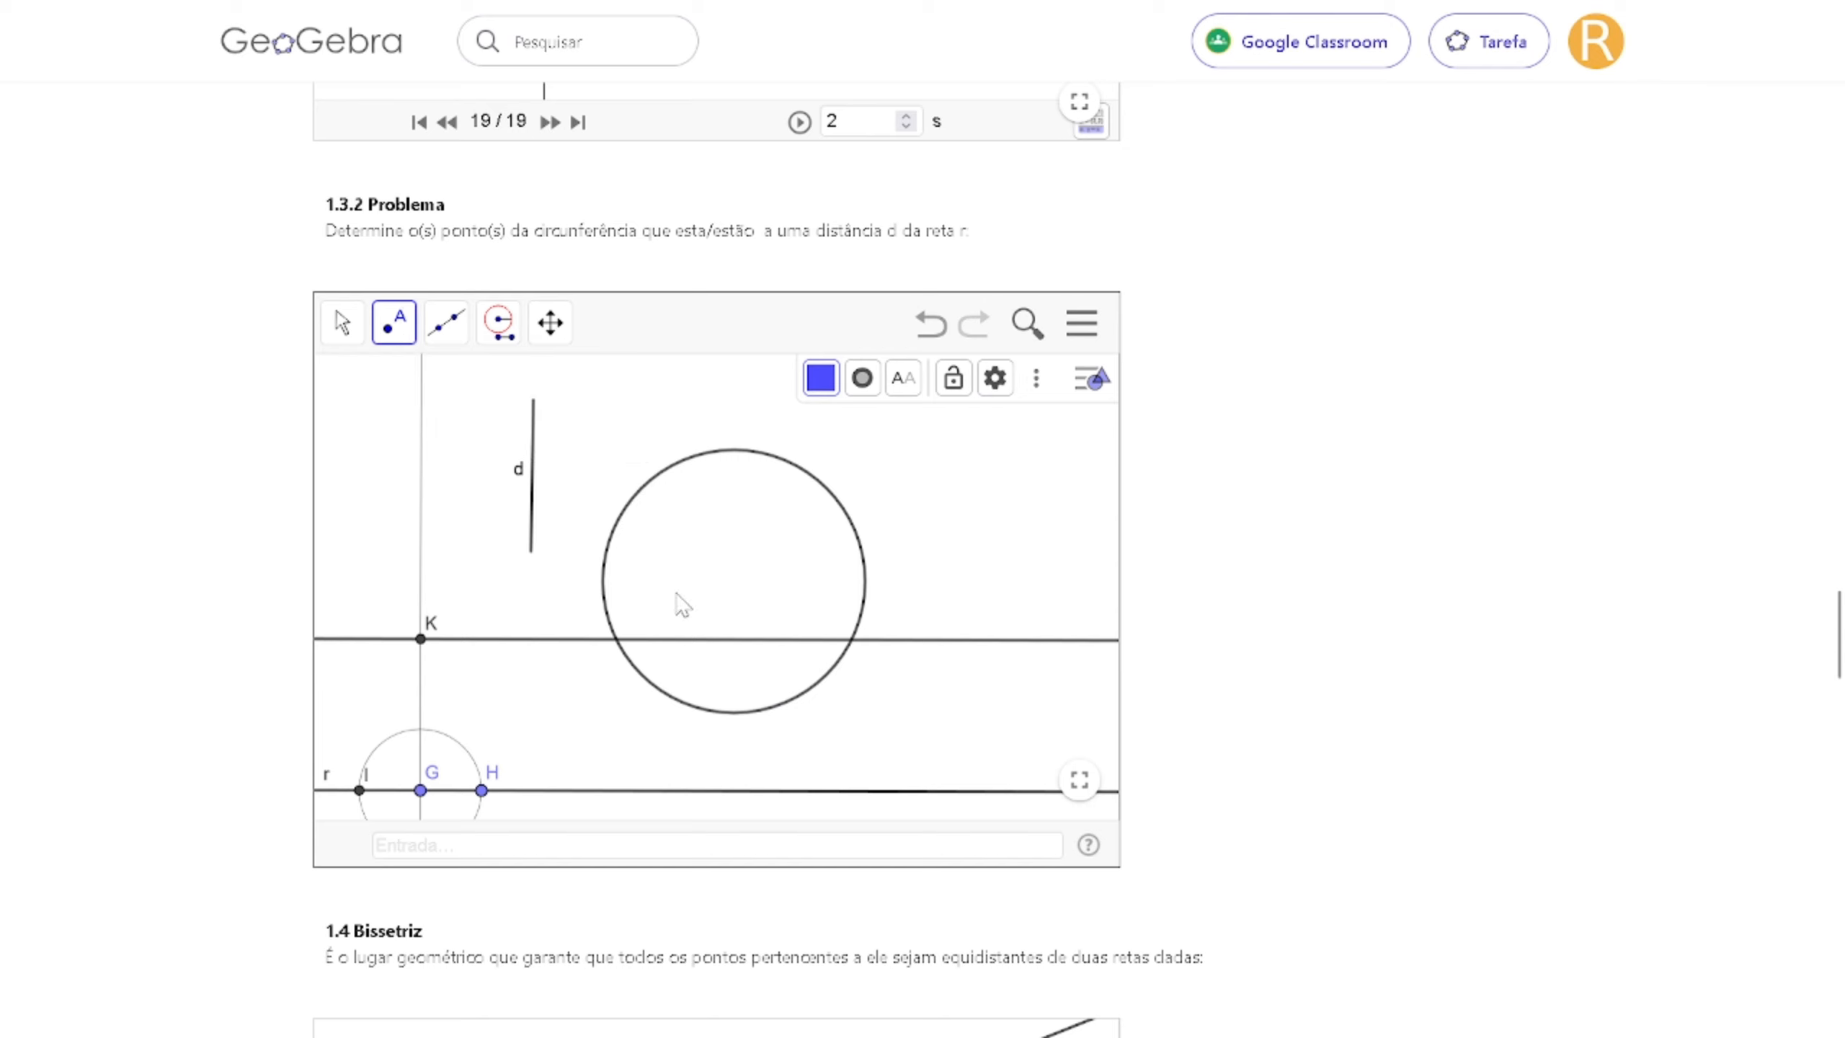
left_click(614, 637)
key("ctrl+z")
left_click(616, 641)
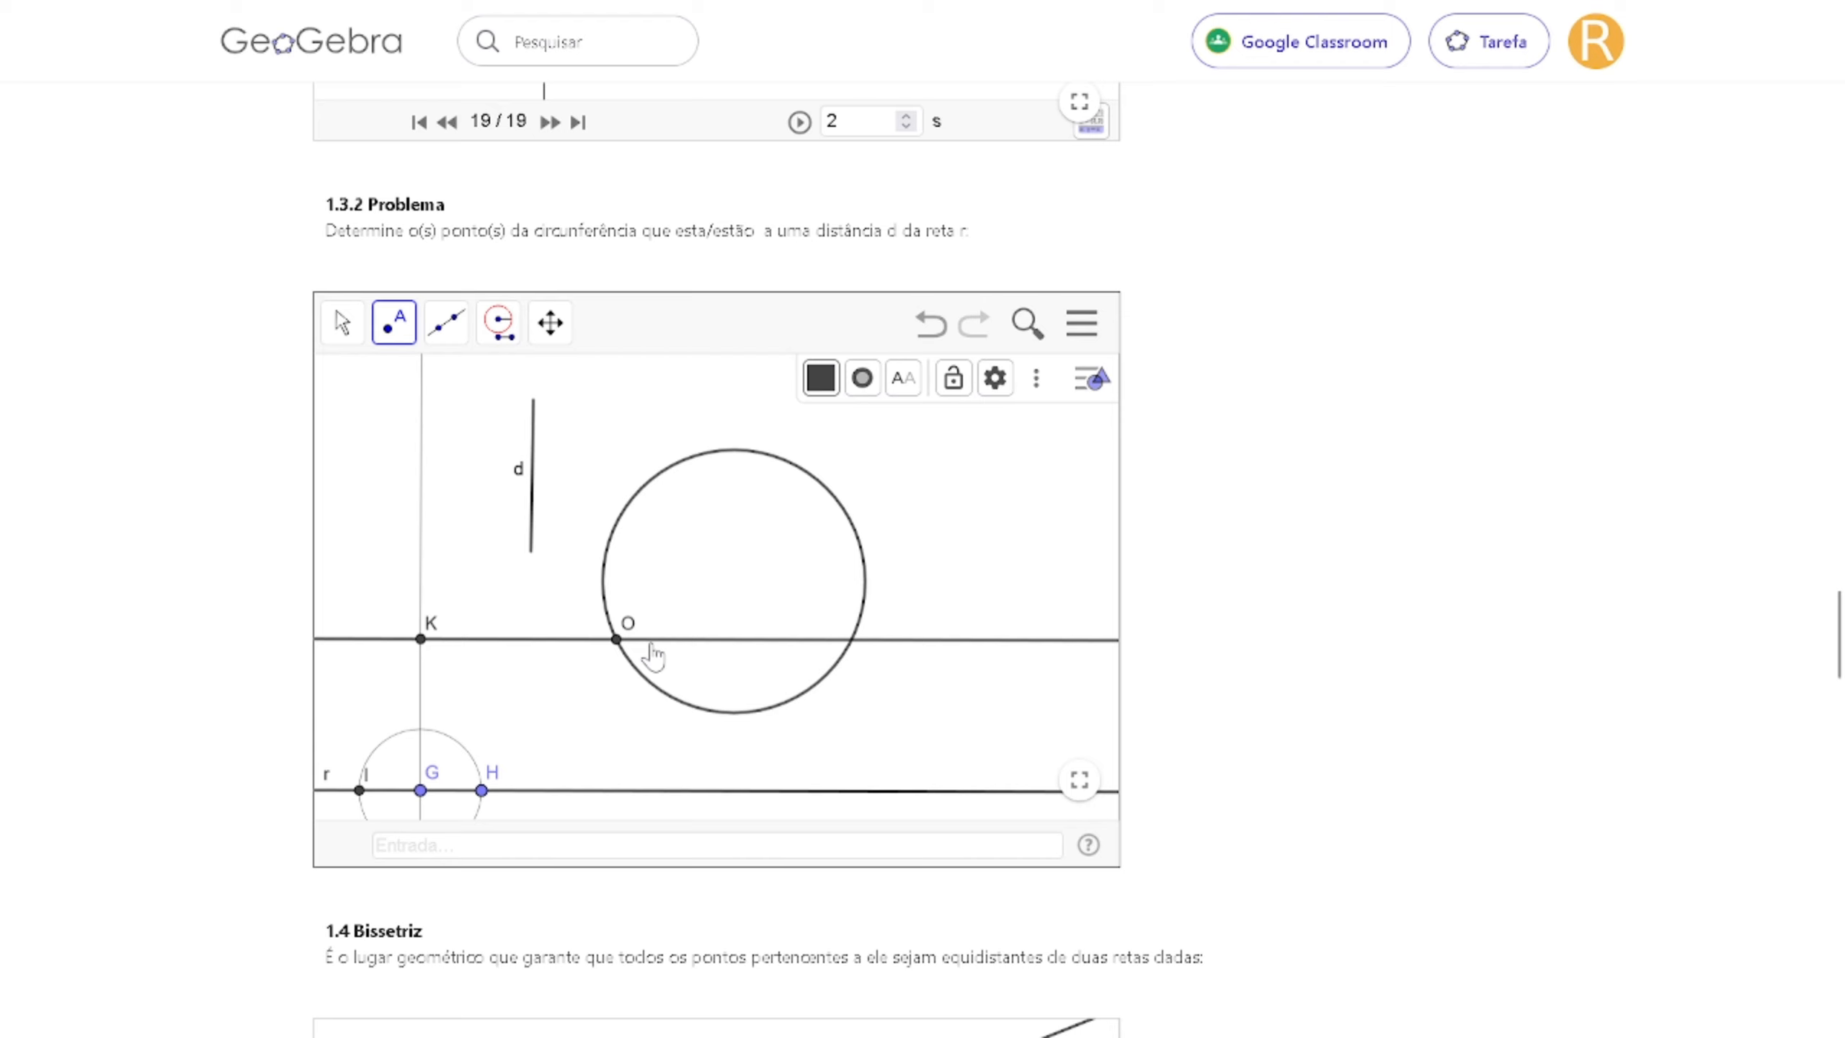
left_click(852, 639)
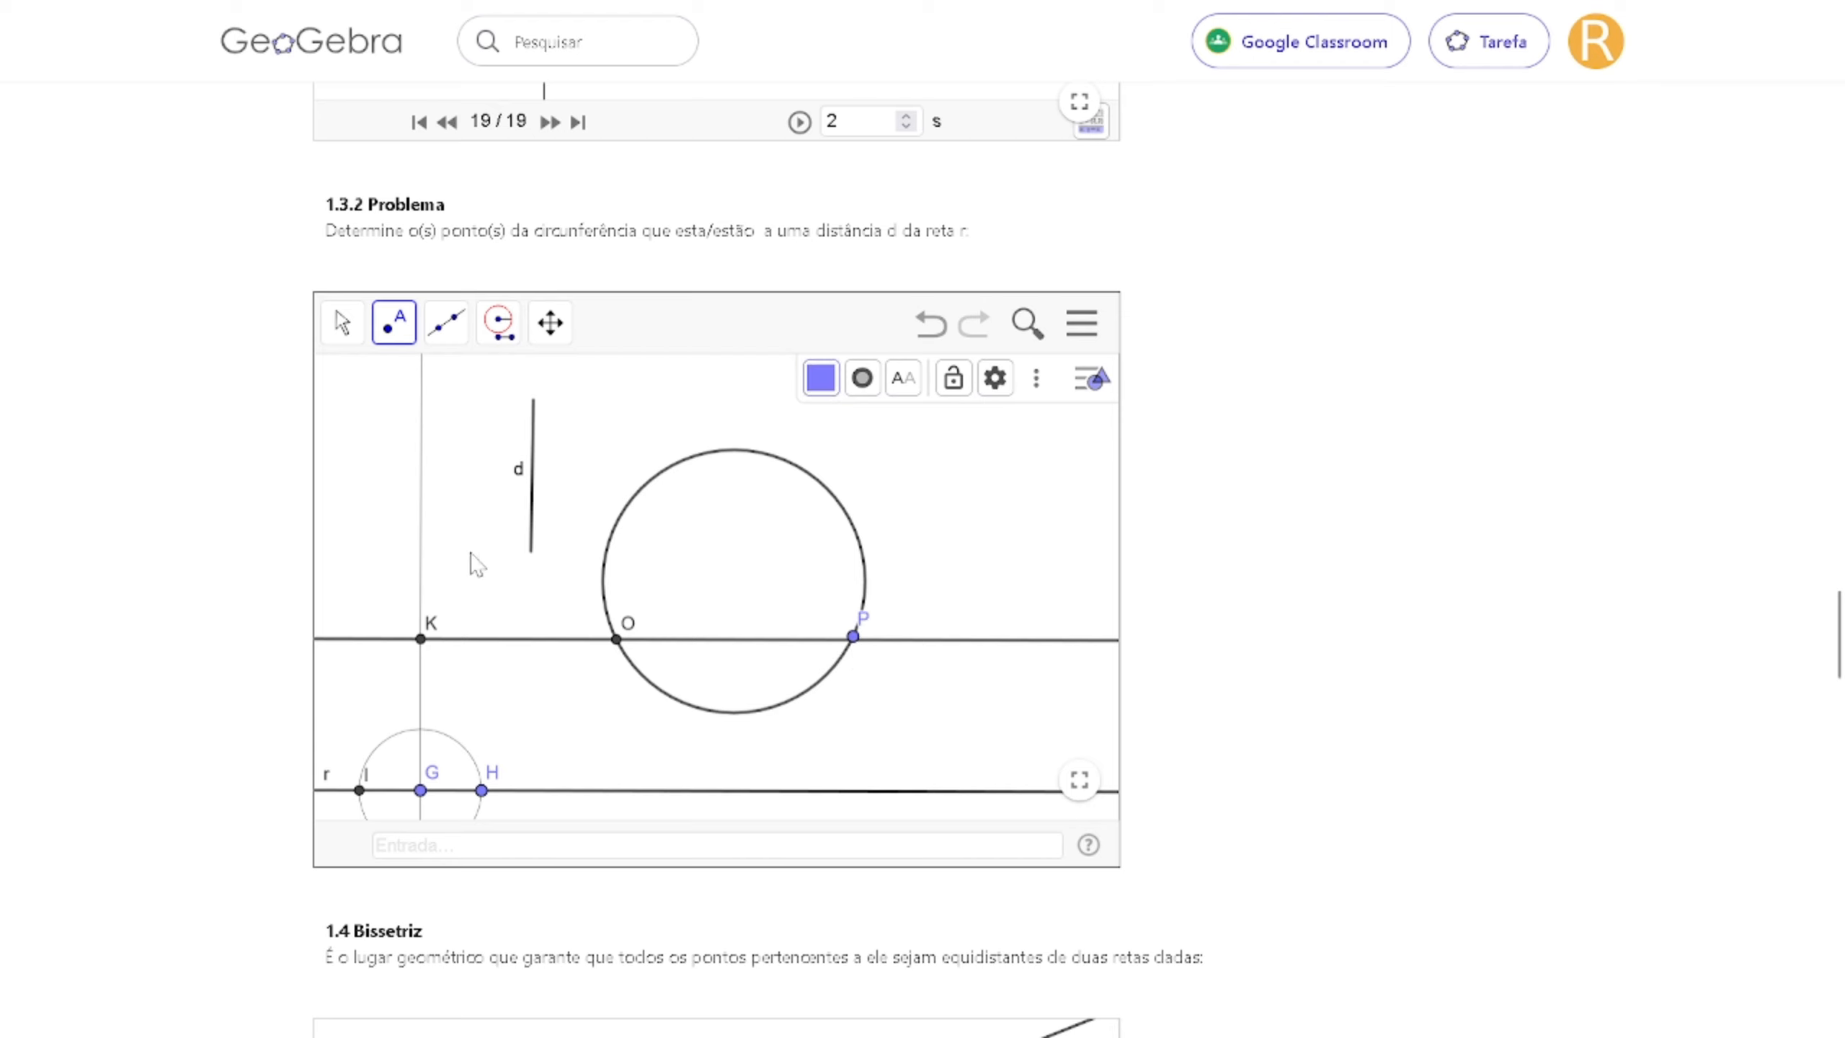
key("ctrl+z")
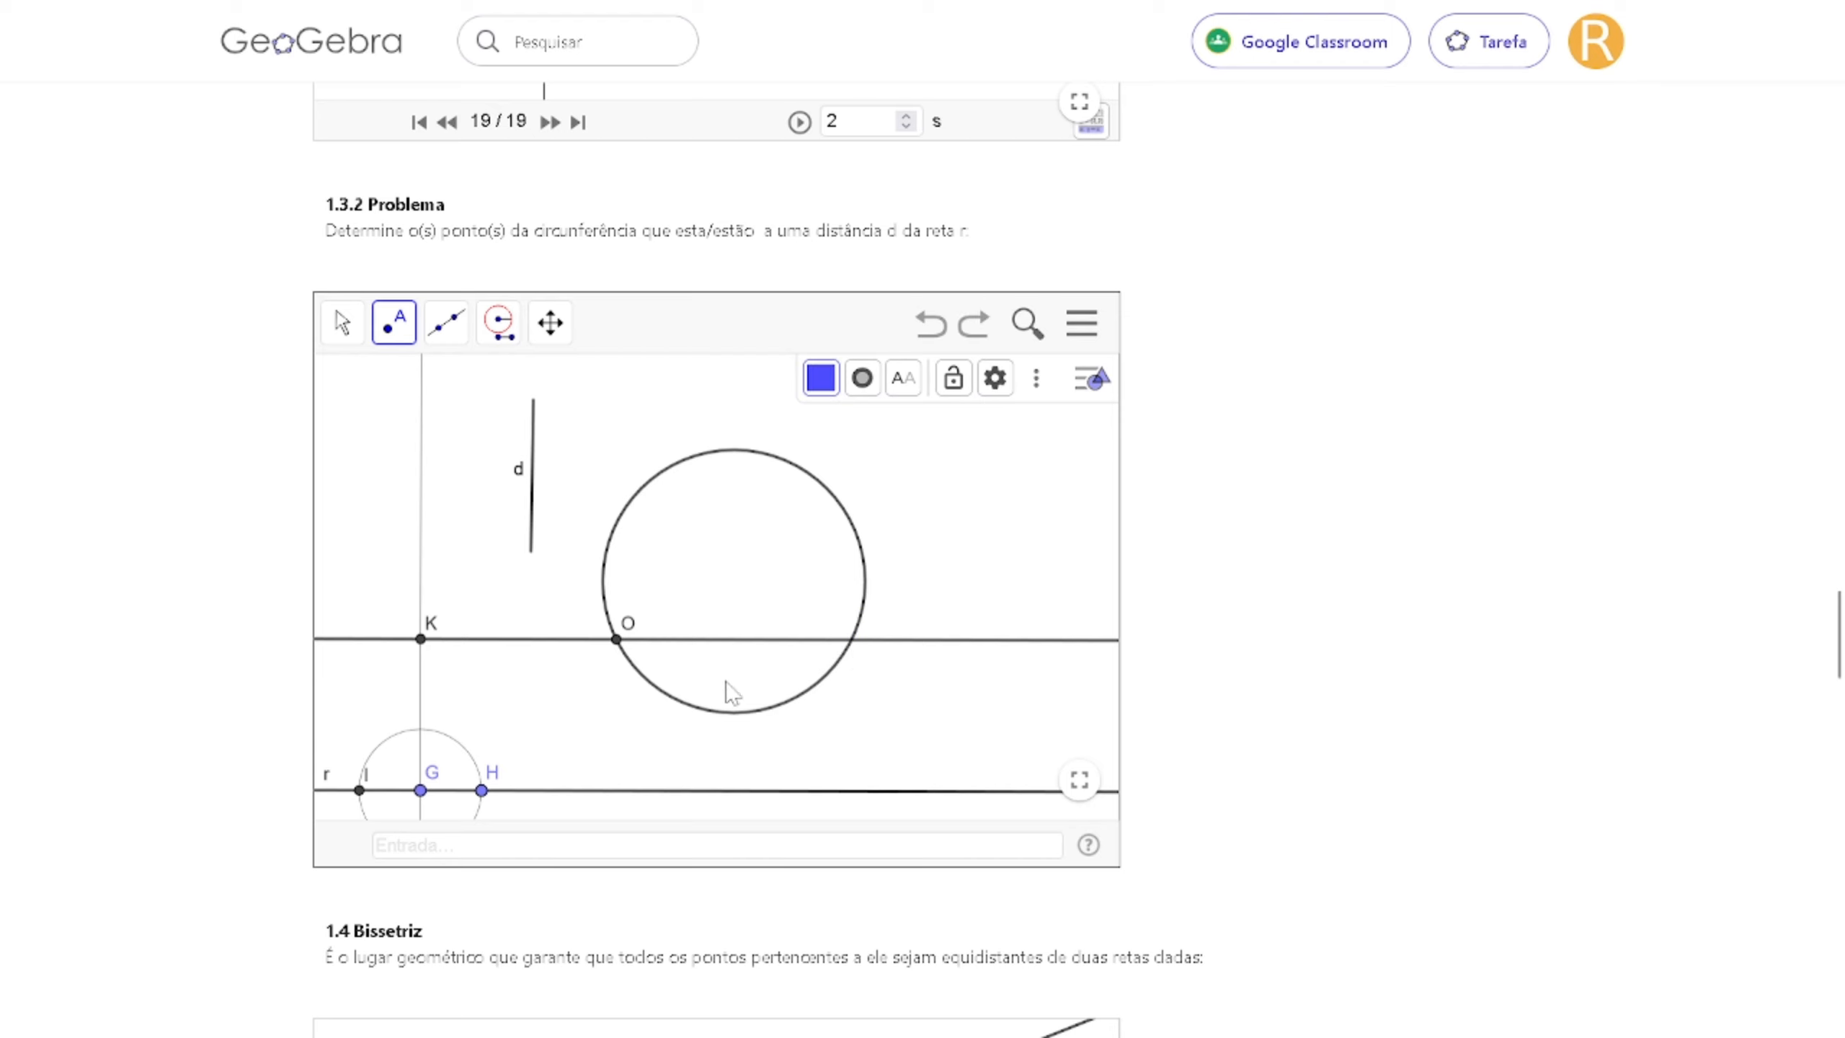
left_click(852, 640)
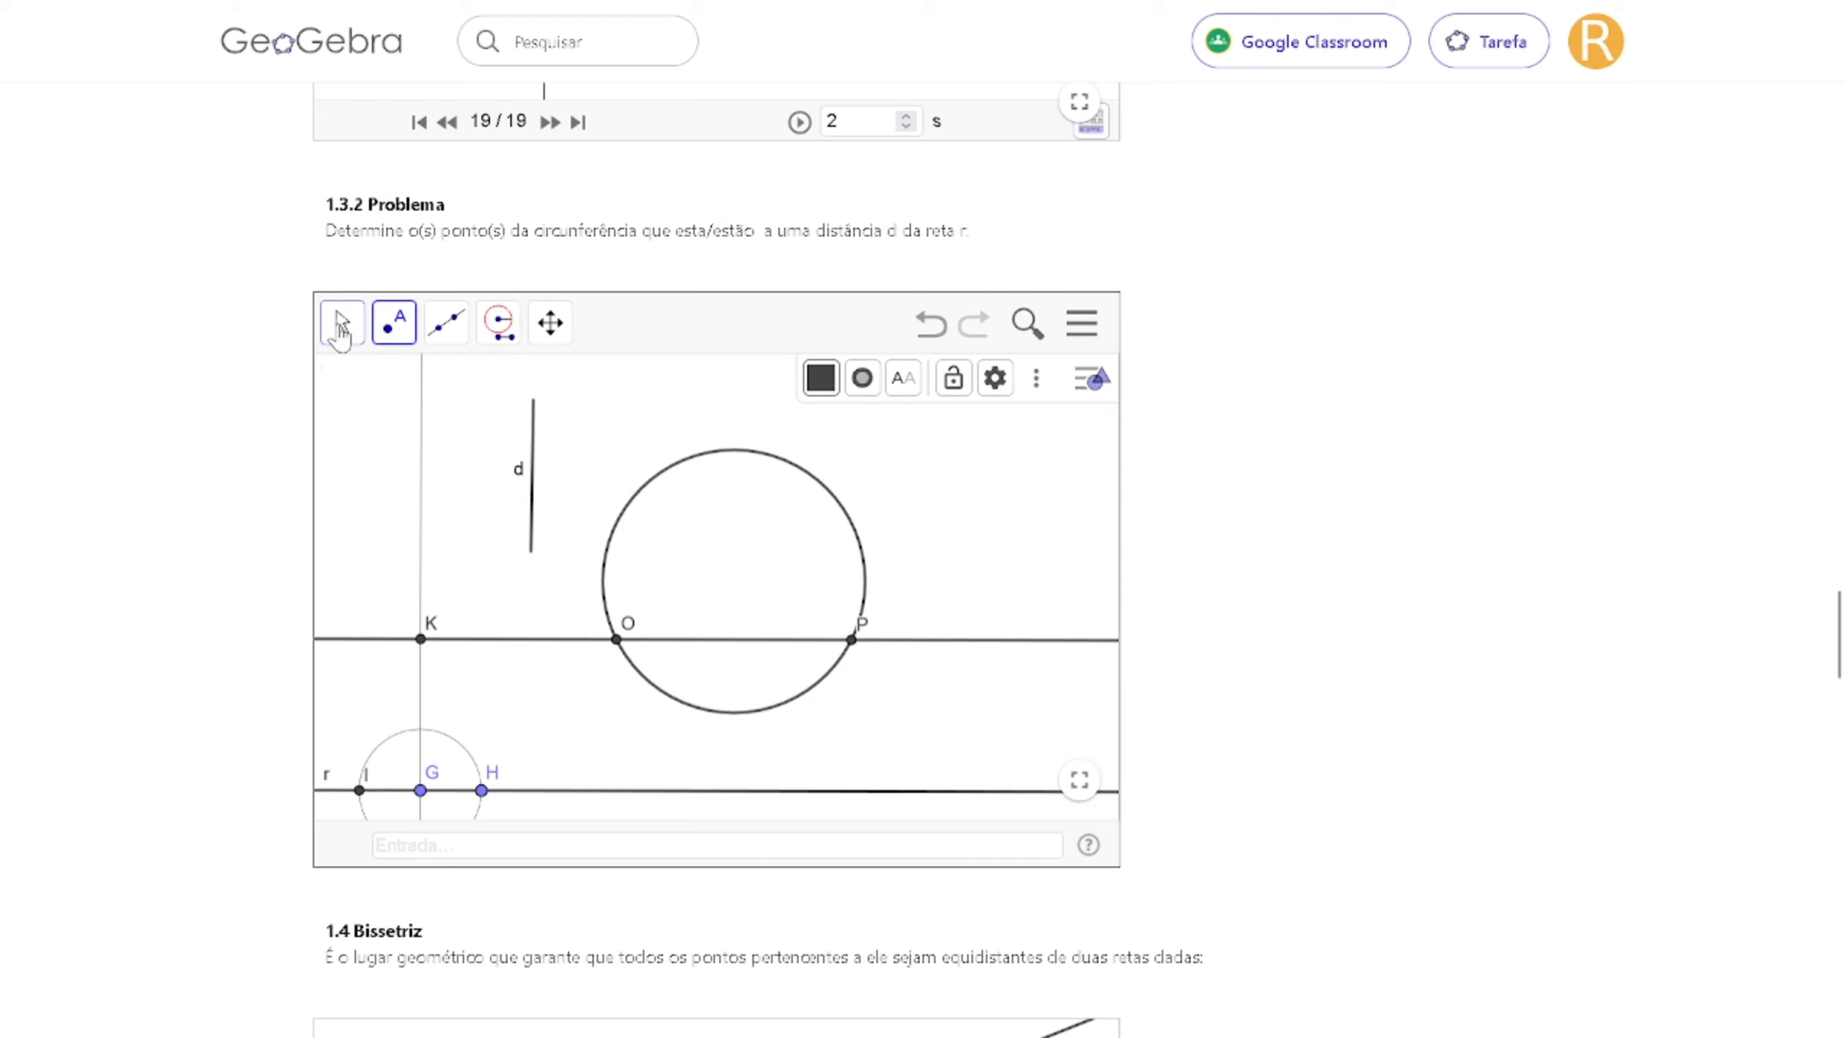
left_click(342, 327)
left_click_drag(528, 461, 390, 501)
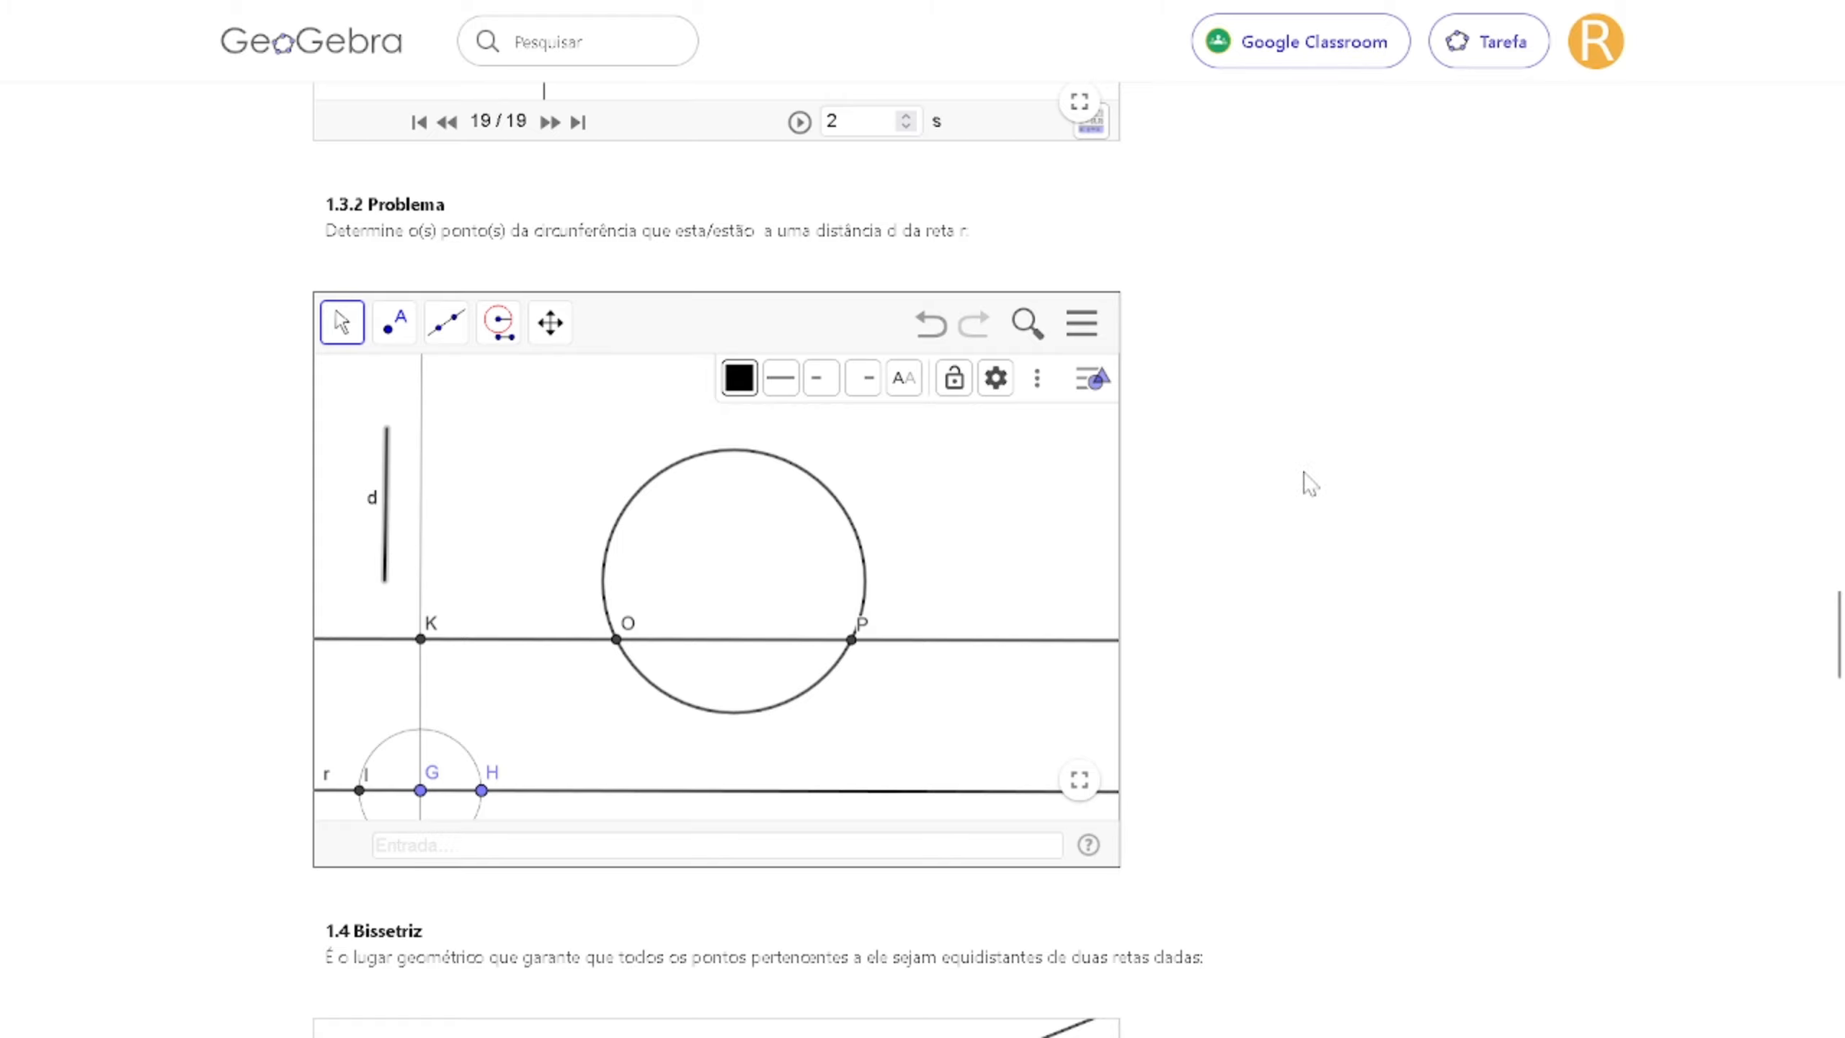
Examine the angle bisector construction in section 1.4 Bissetriz, highlighting lines s and r.
scroll(1165, 527, "down", 10)
scroll(1175, 532, "up", 3)
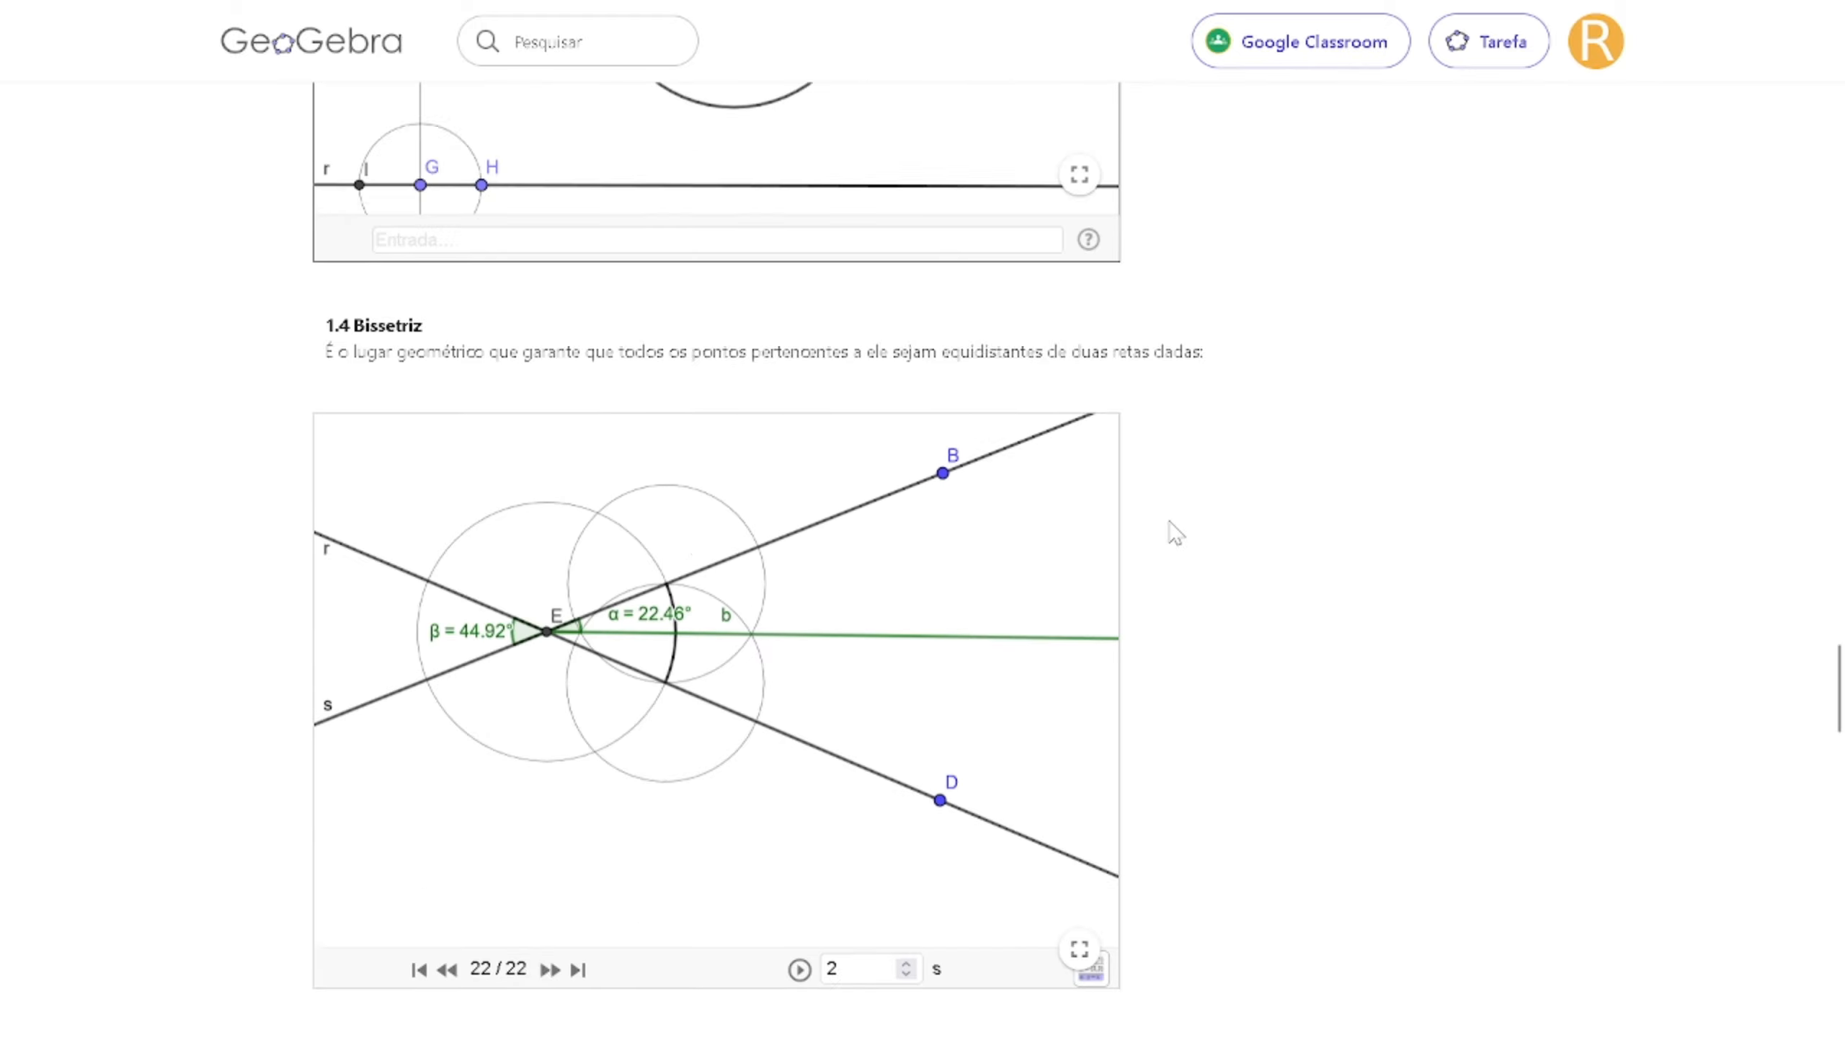
scroll(1175, 532, "down", 5)
scroll(1174, 532, "up", 3)
scroll(1177, 534, "down", 2)
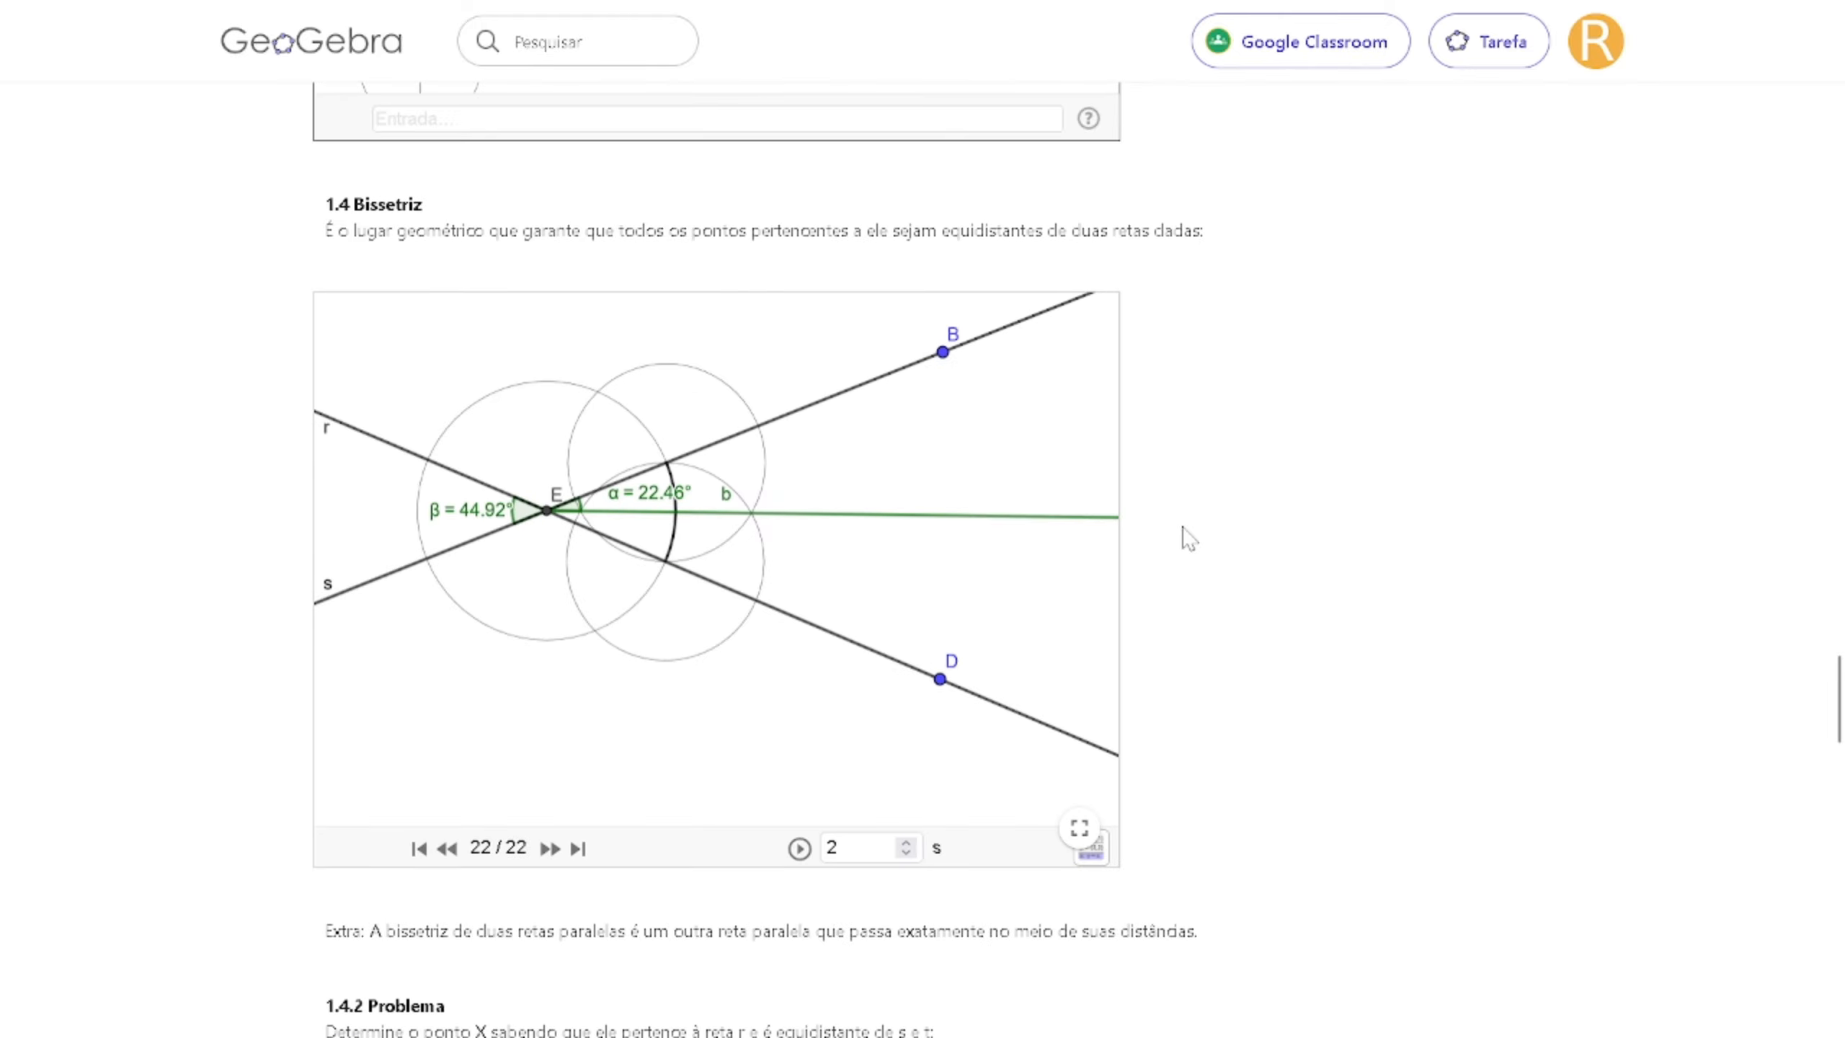
scroll(1183, 535, "up", 4)
scroll(1185, 536, "down", 2)
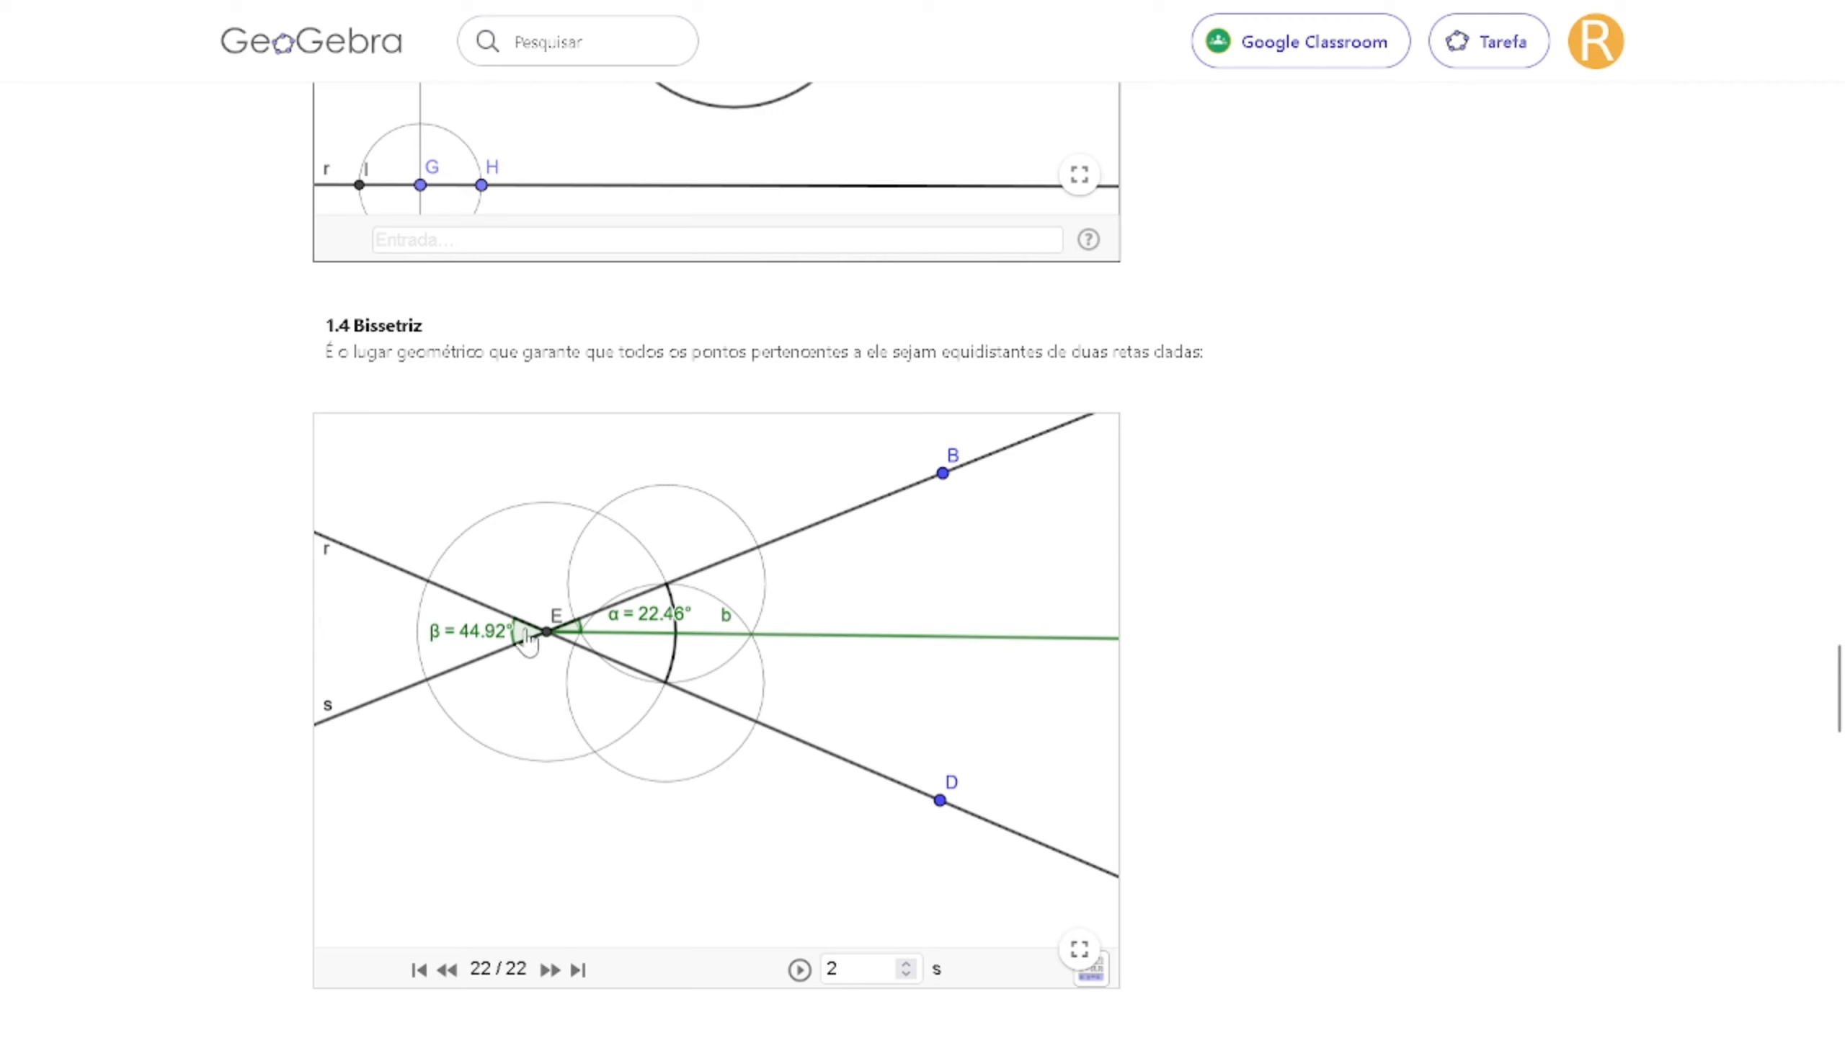
left_click(435, 646)
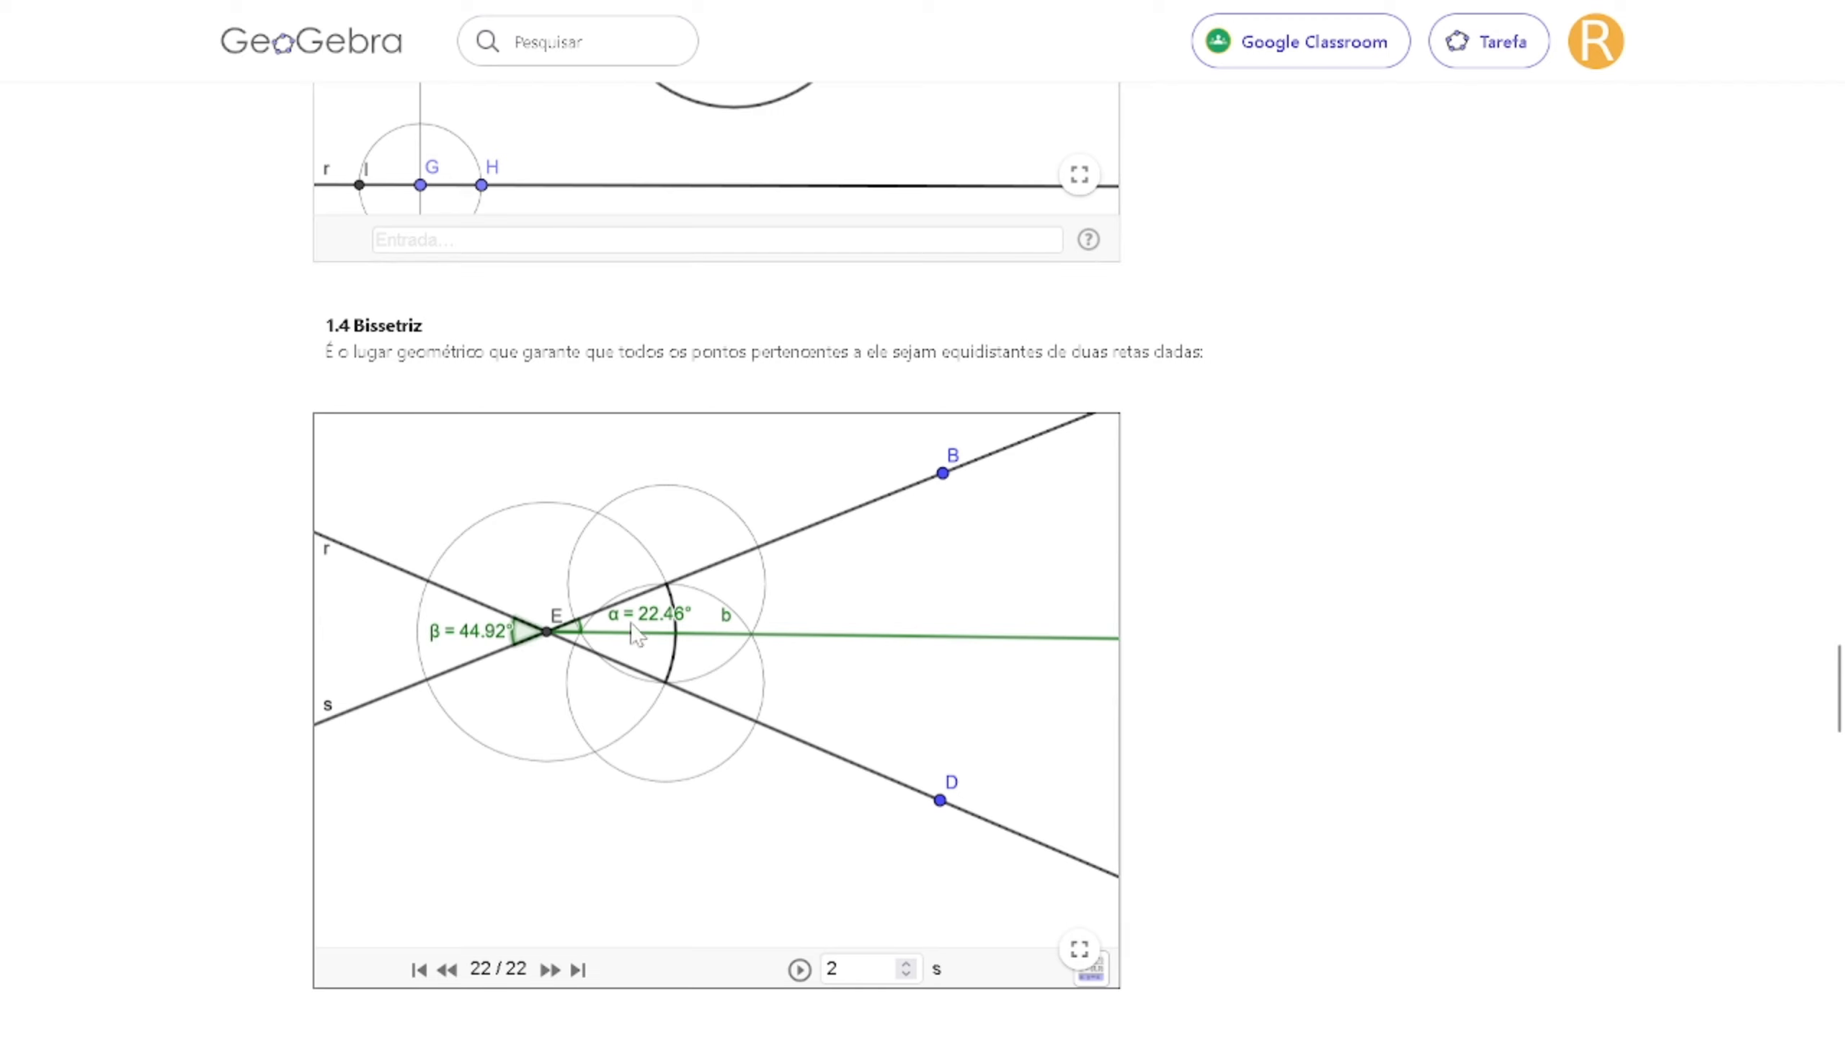
left_click(812, 526)
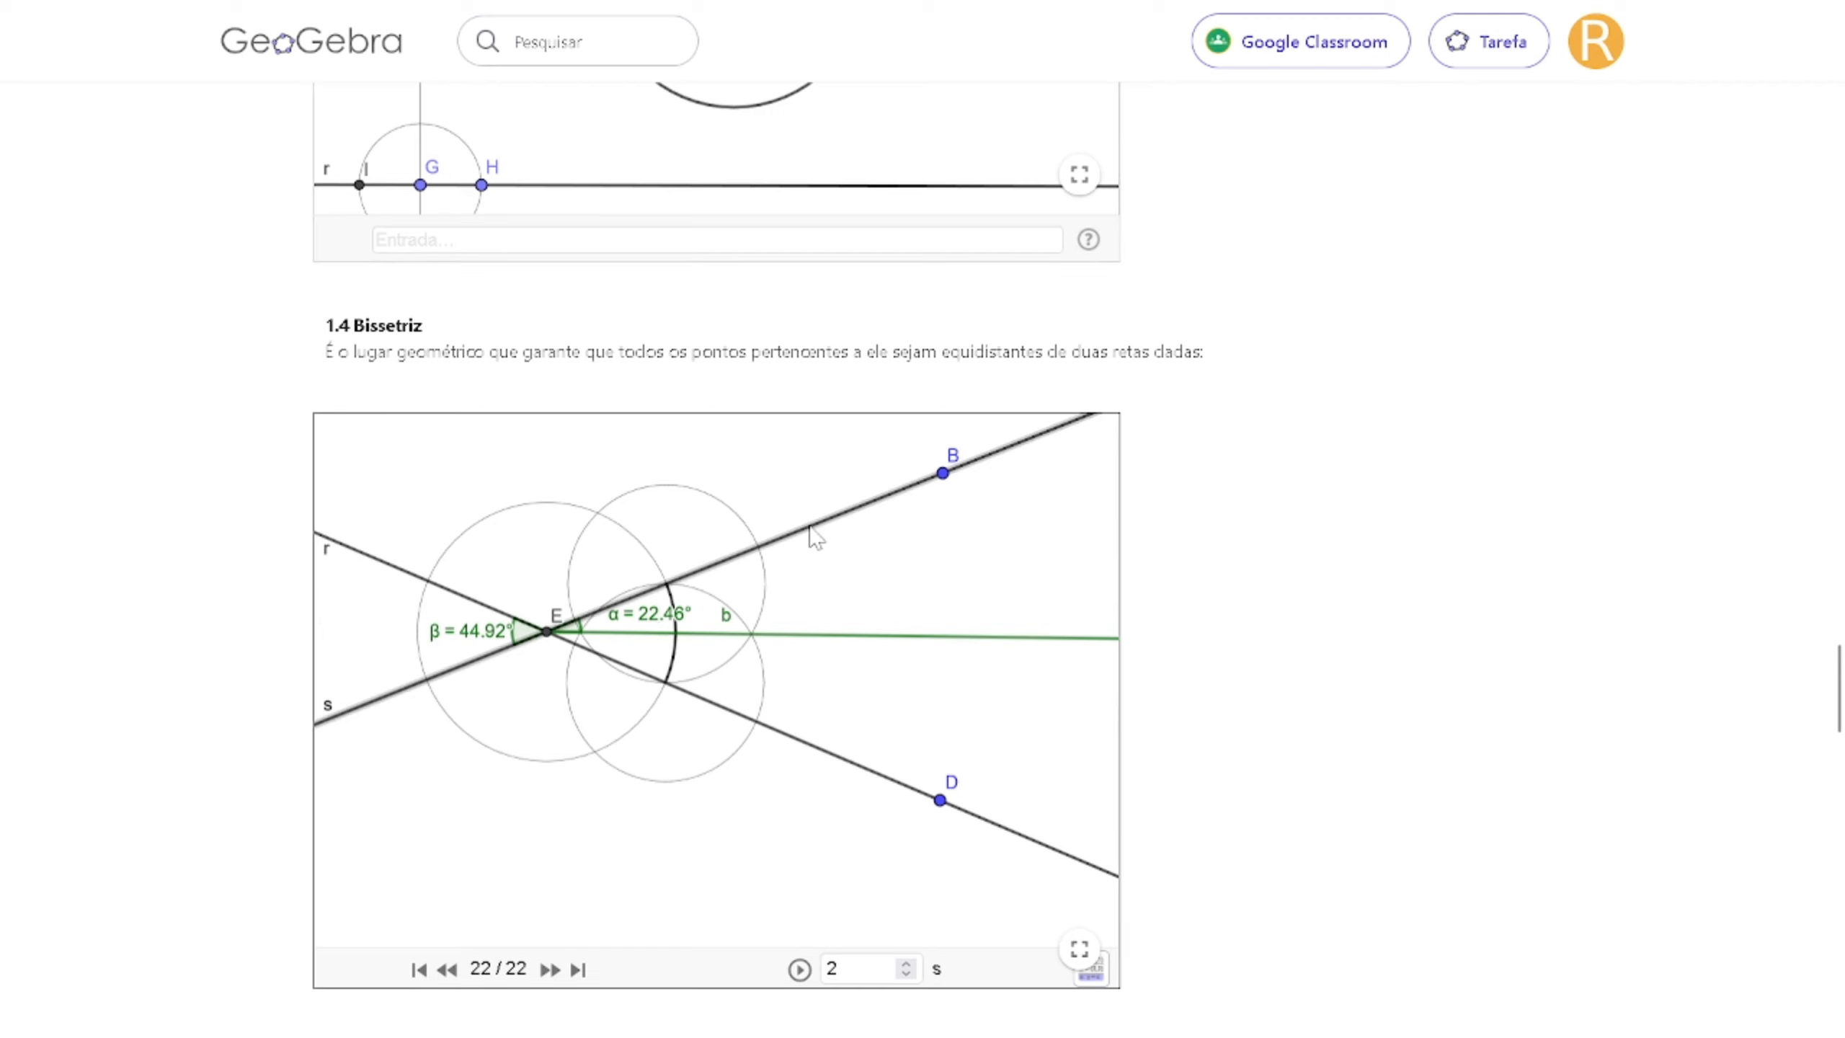
left_click(813, 749)
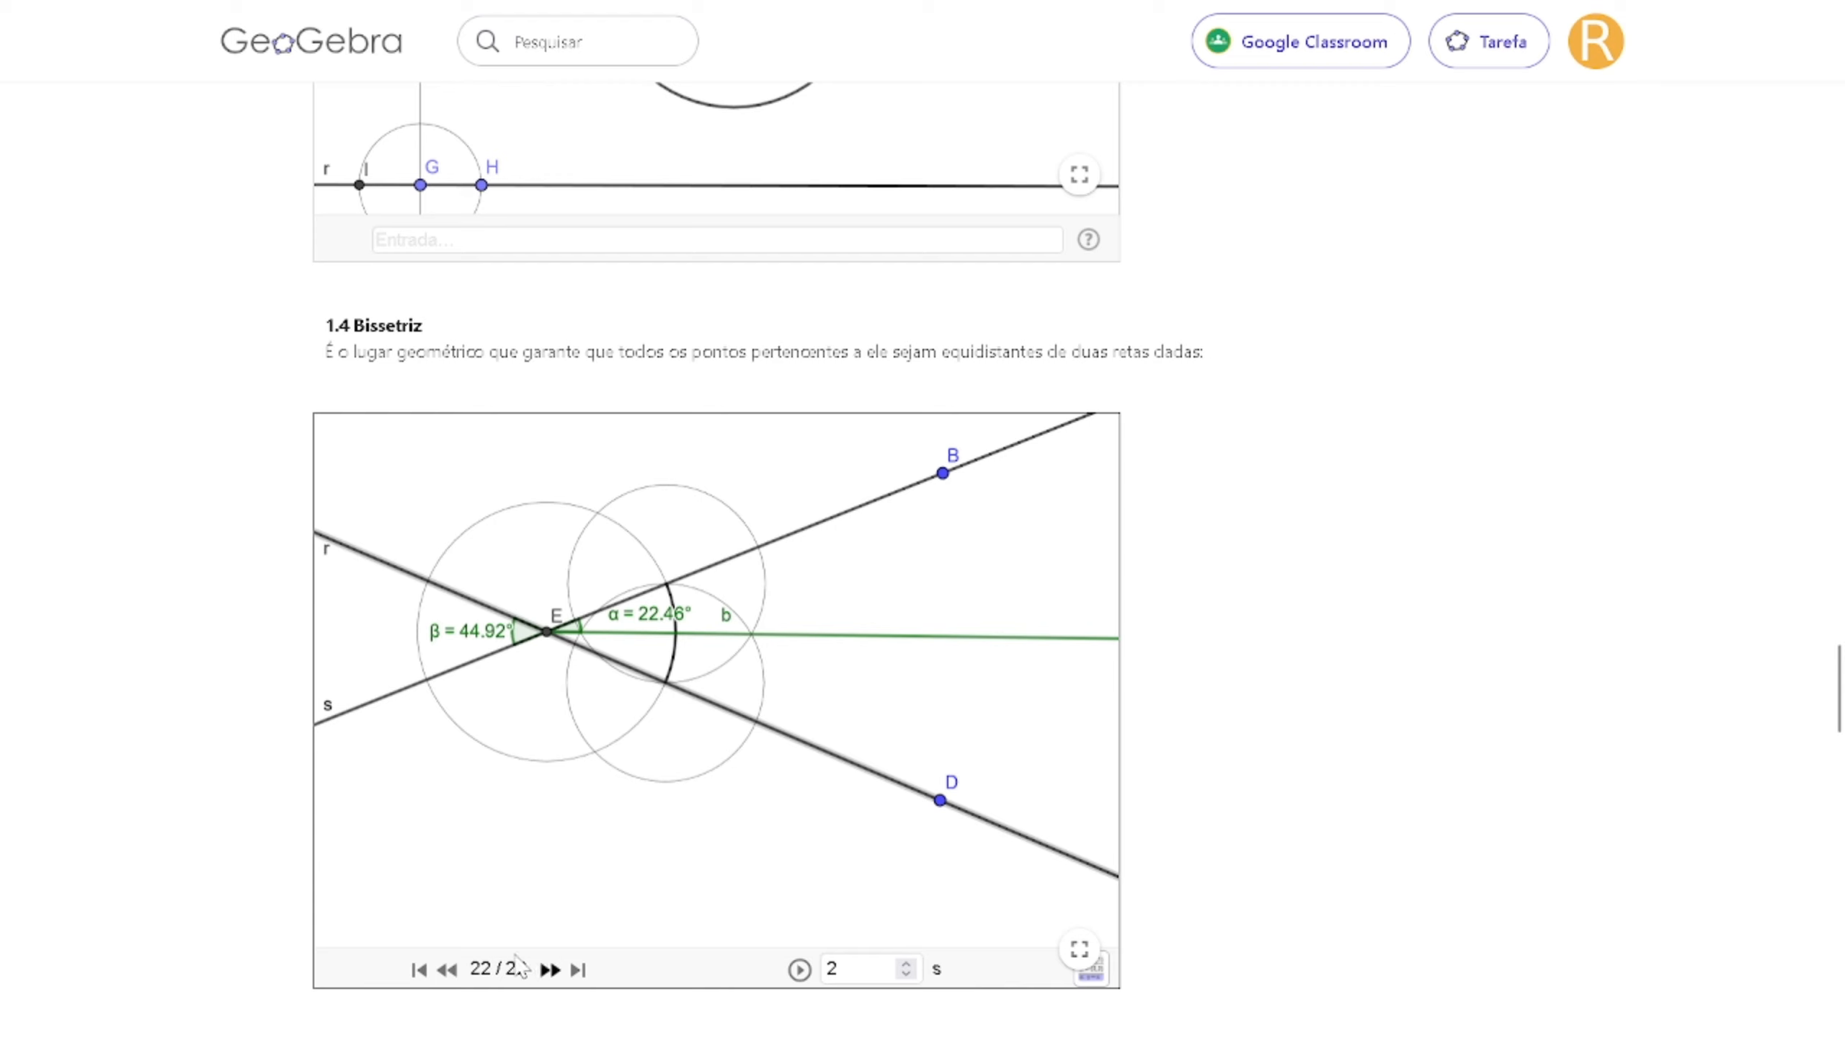
Replay the 1.4 Bissetriz construction from its start up to lines r and s crossing at E.
left_click(445, 971)
left_click(444, 971)
left_click(445, 971)
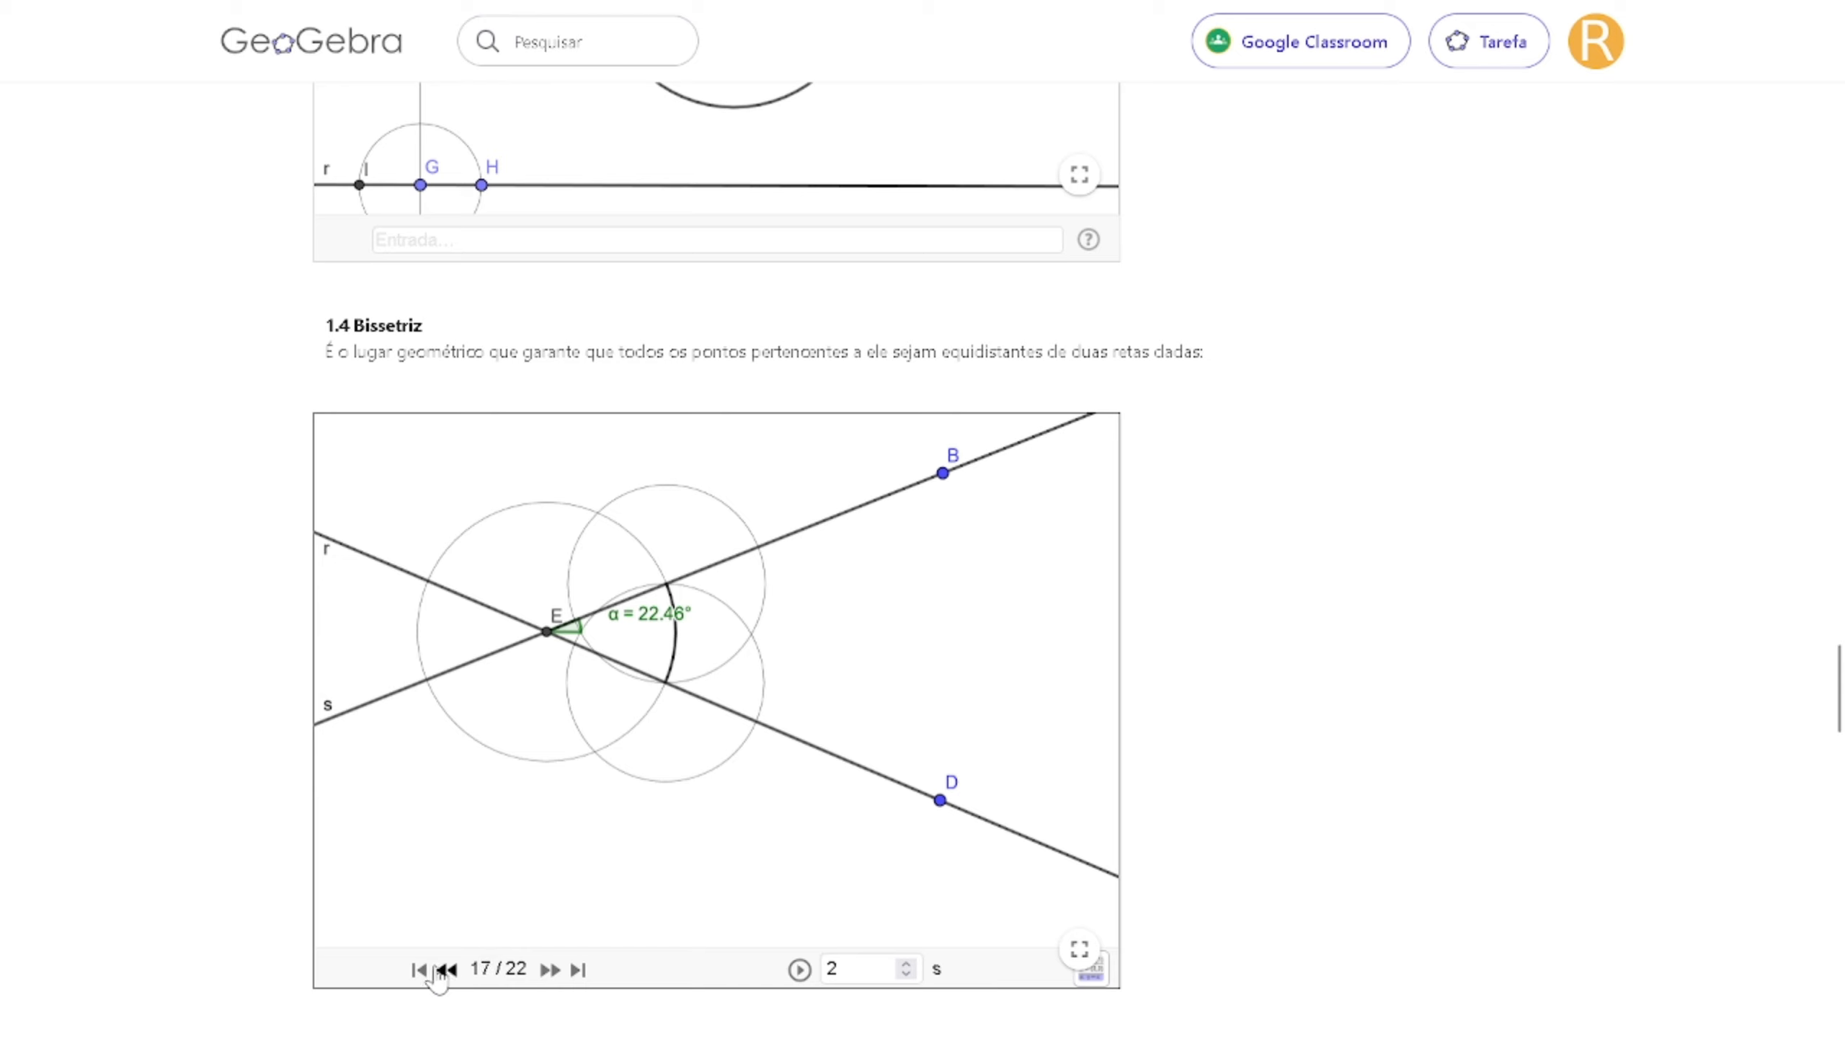
left_click(419, 970)
left_click(539, 971)
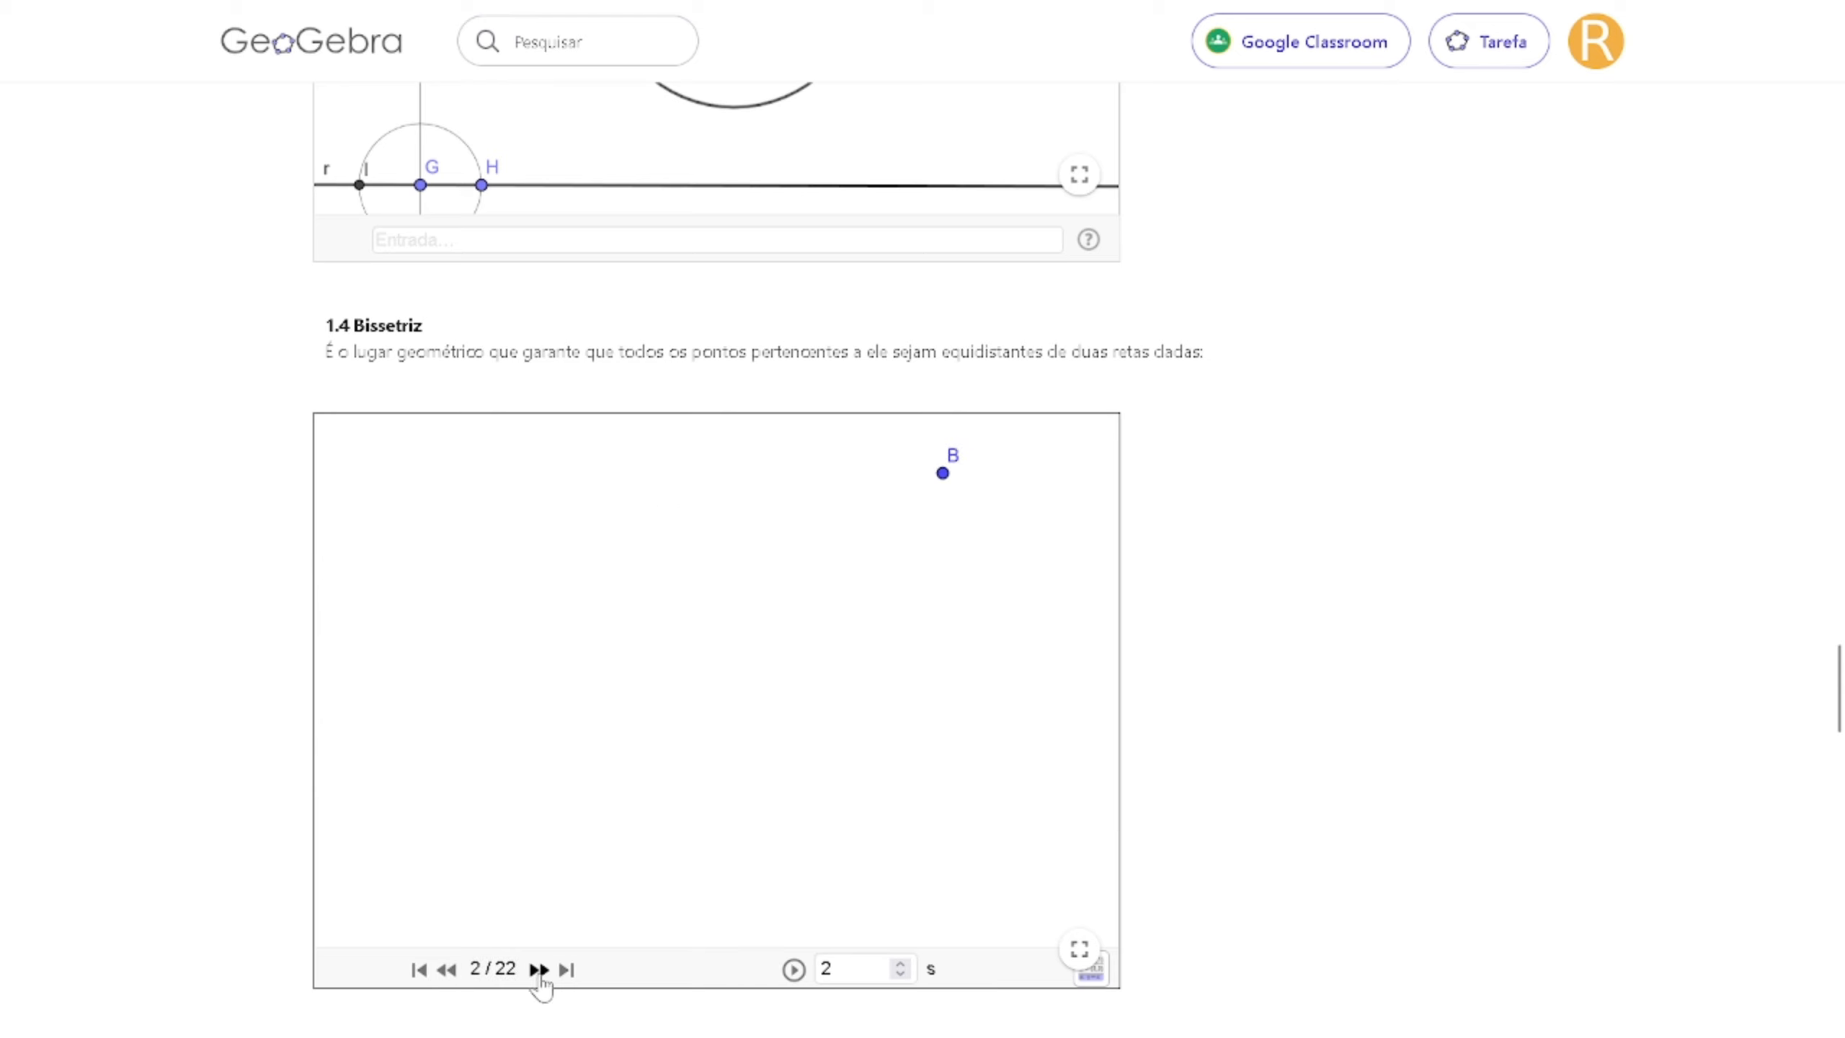
left_click(539, 971)
left_click(538, 970)
left_click(538, 971)
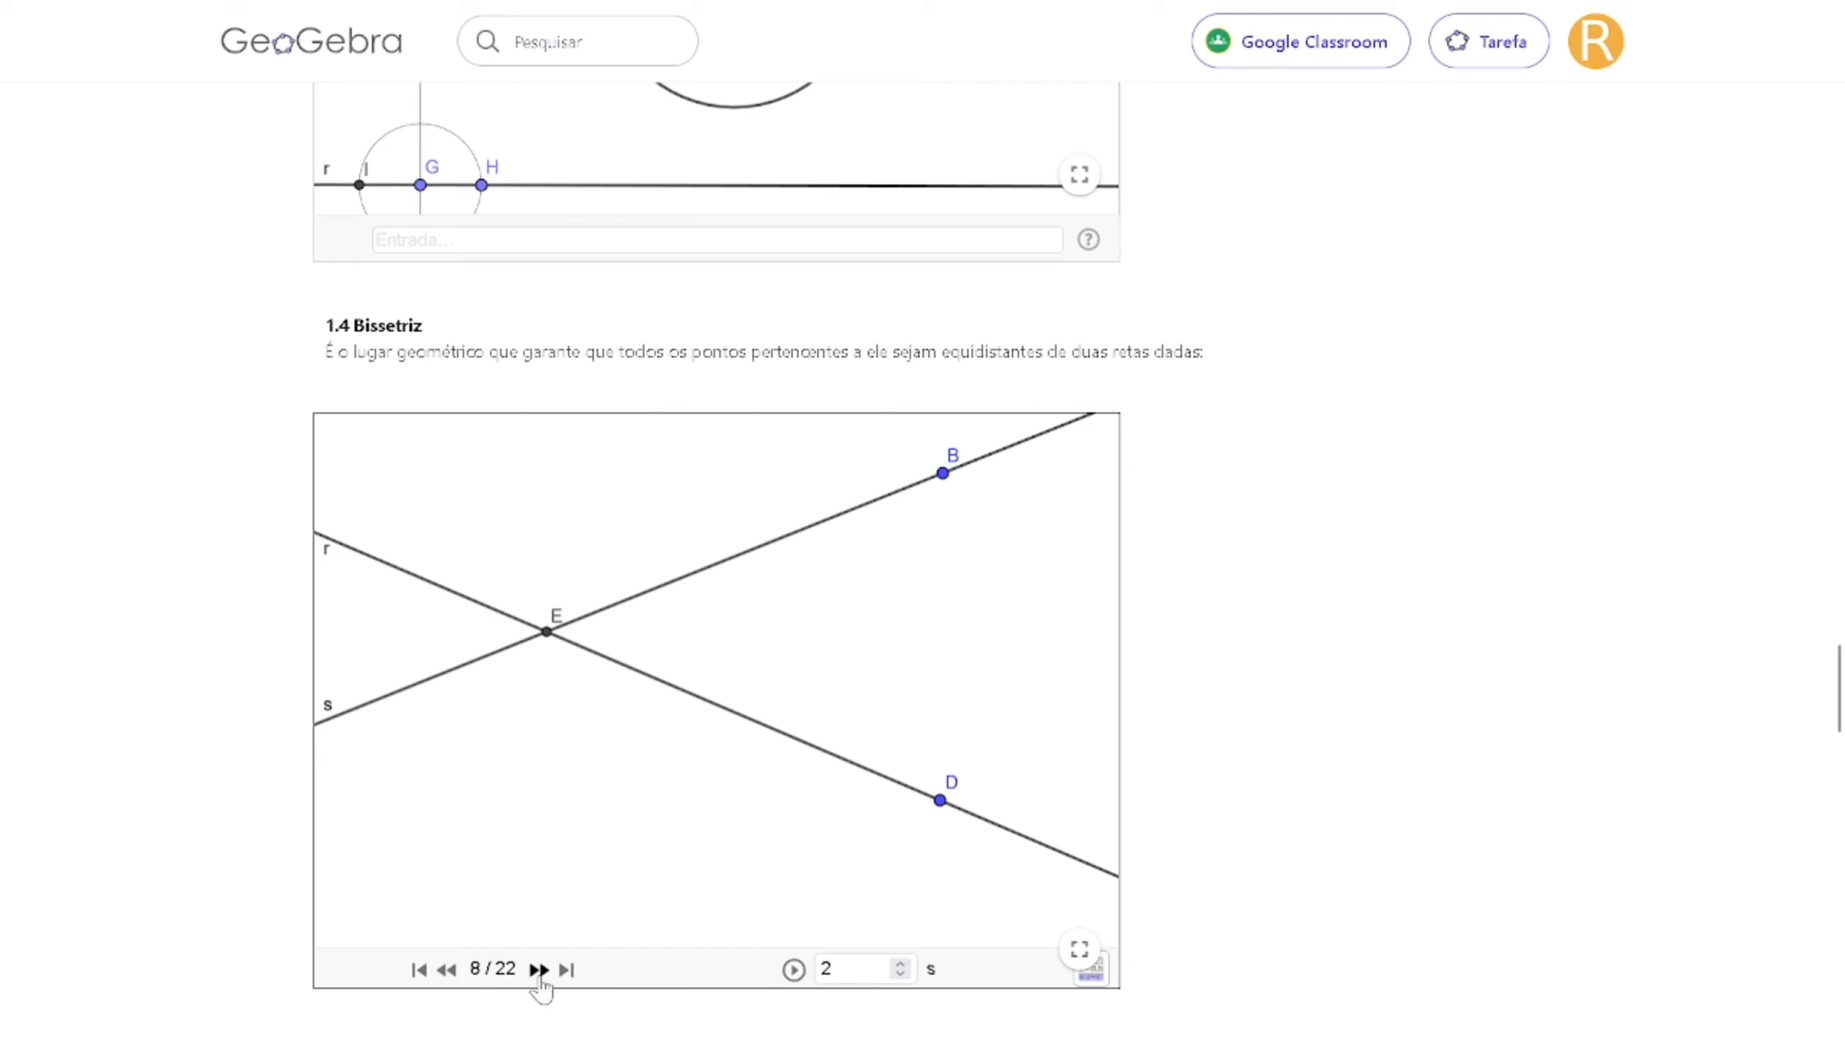
Step the bisector construction forward through the circle around E, the arc, the two equal circles and bisector b, to step 22.
left_click(539, 970)
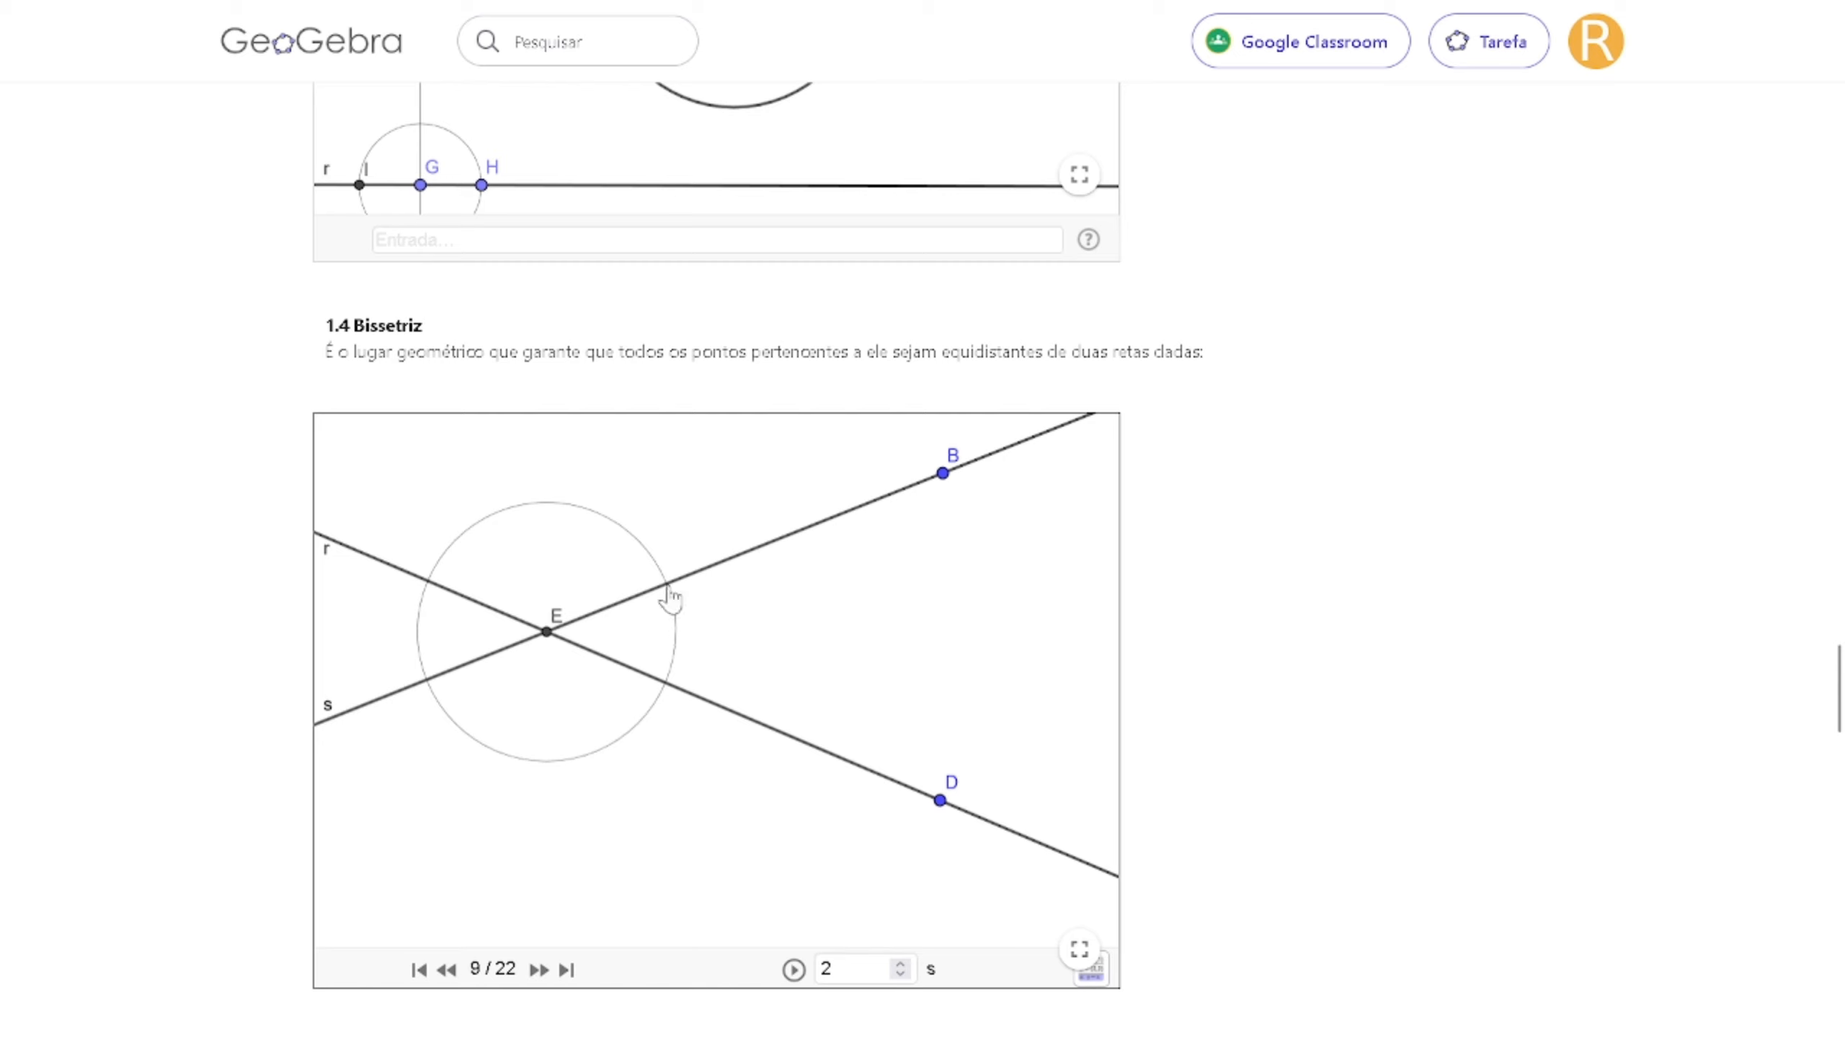
left_click(540, 970)
left_click(546, 970)
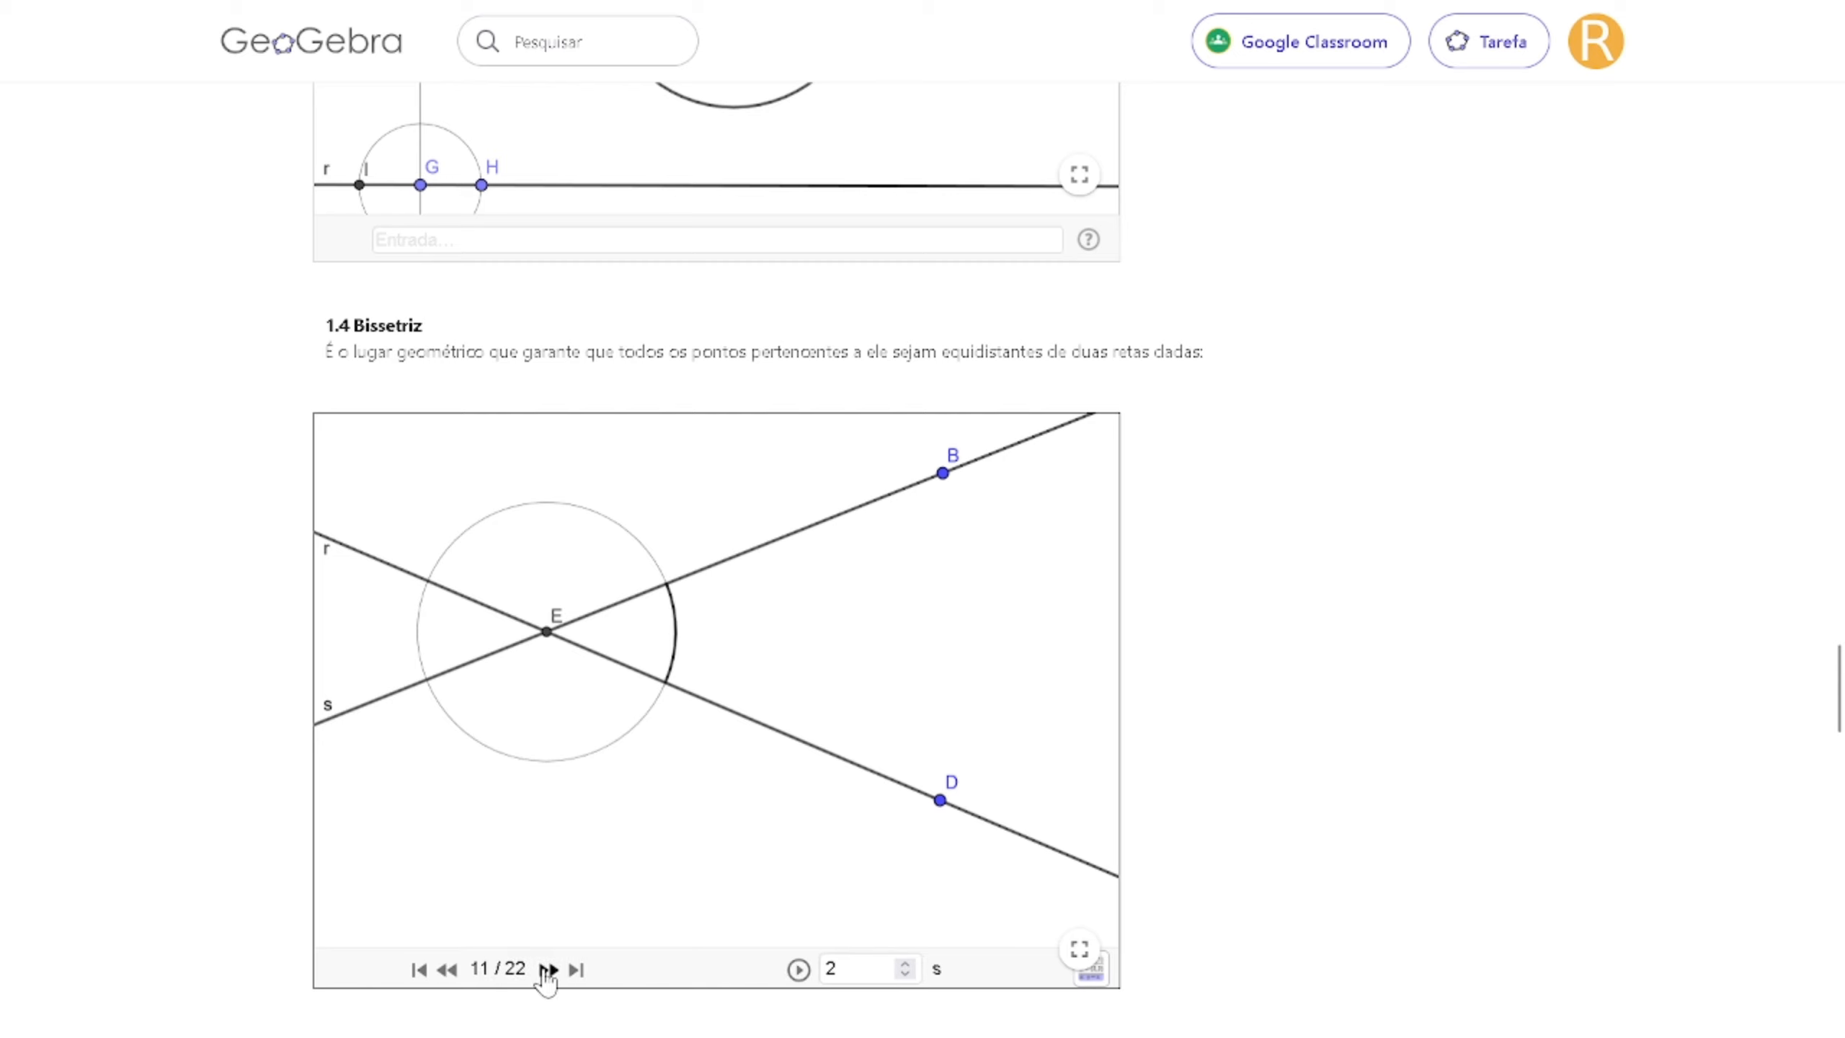
left_click(548, 974)
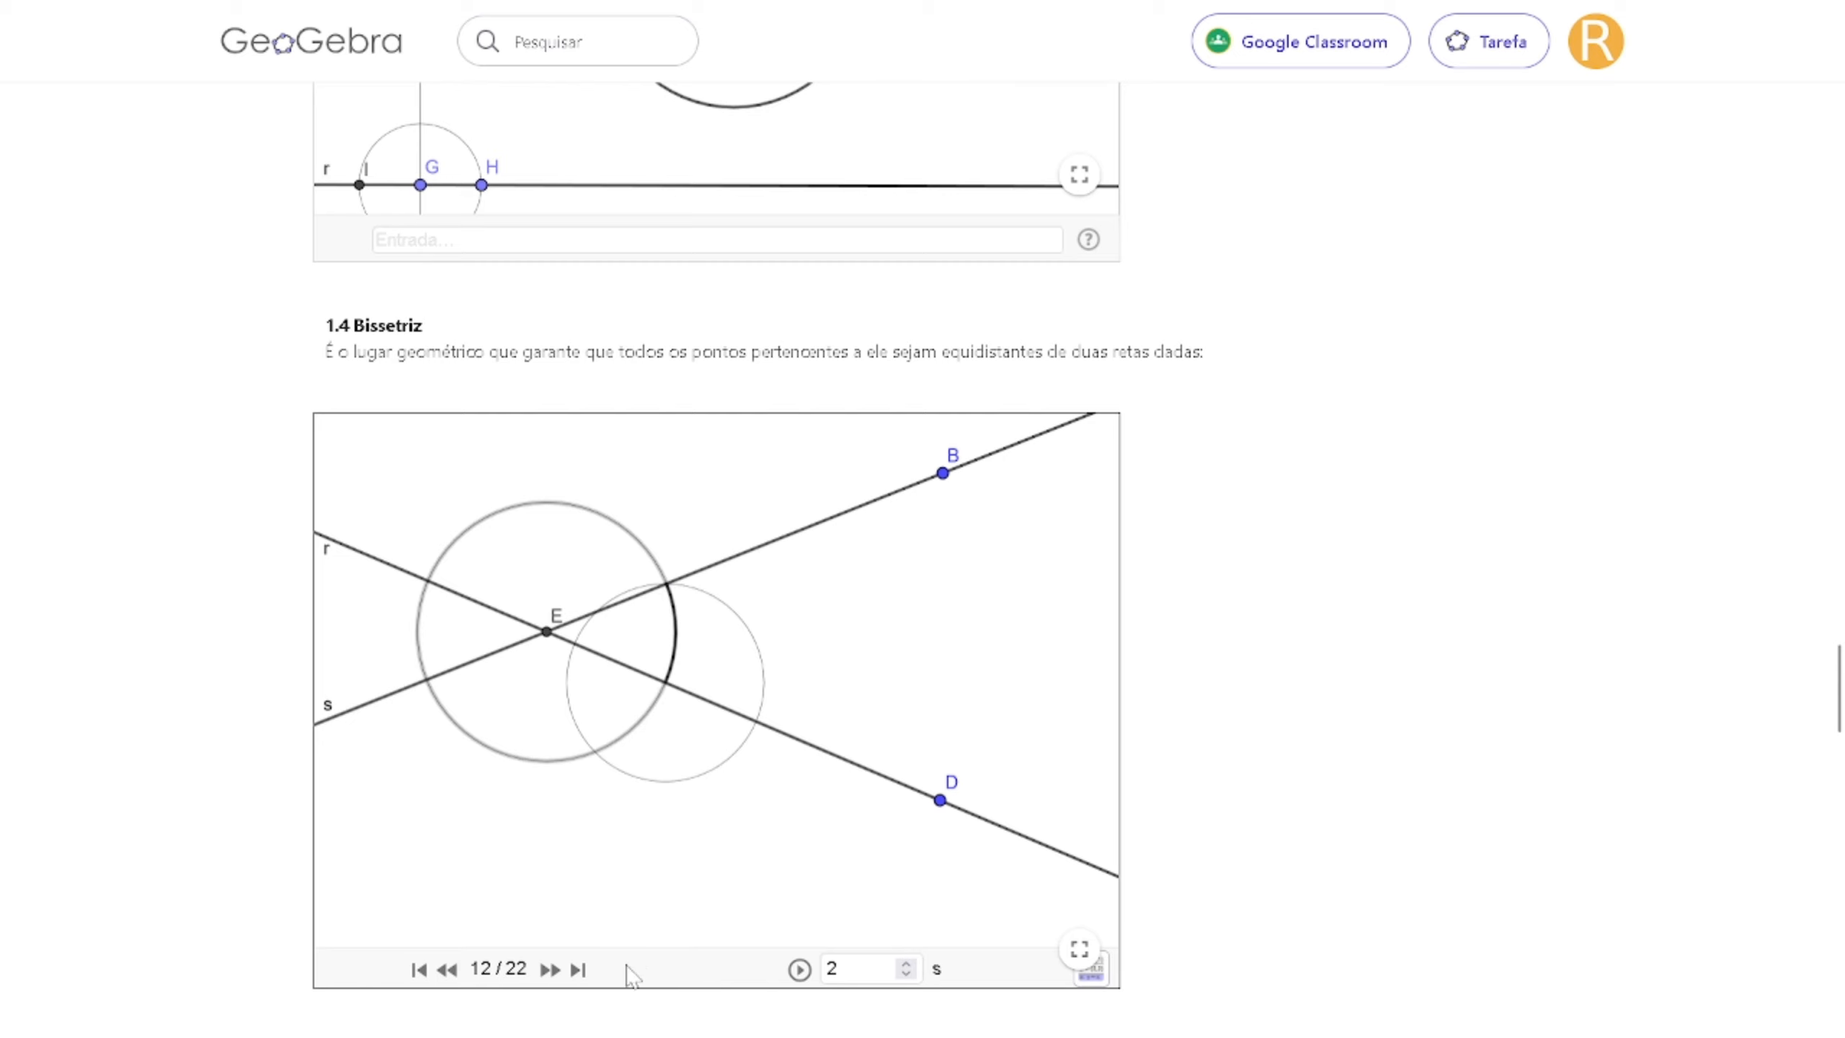
left_click(550, 970)
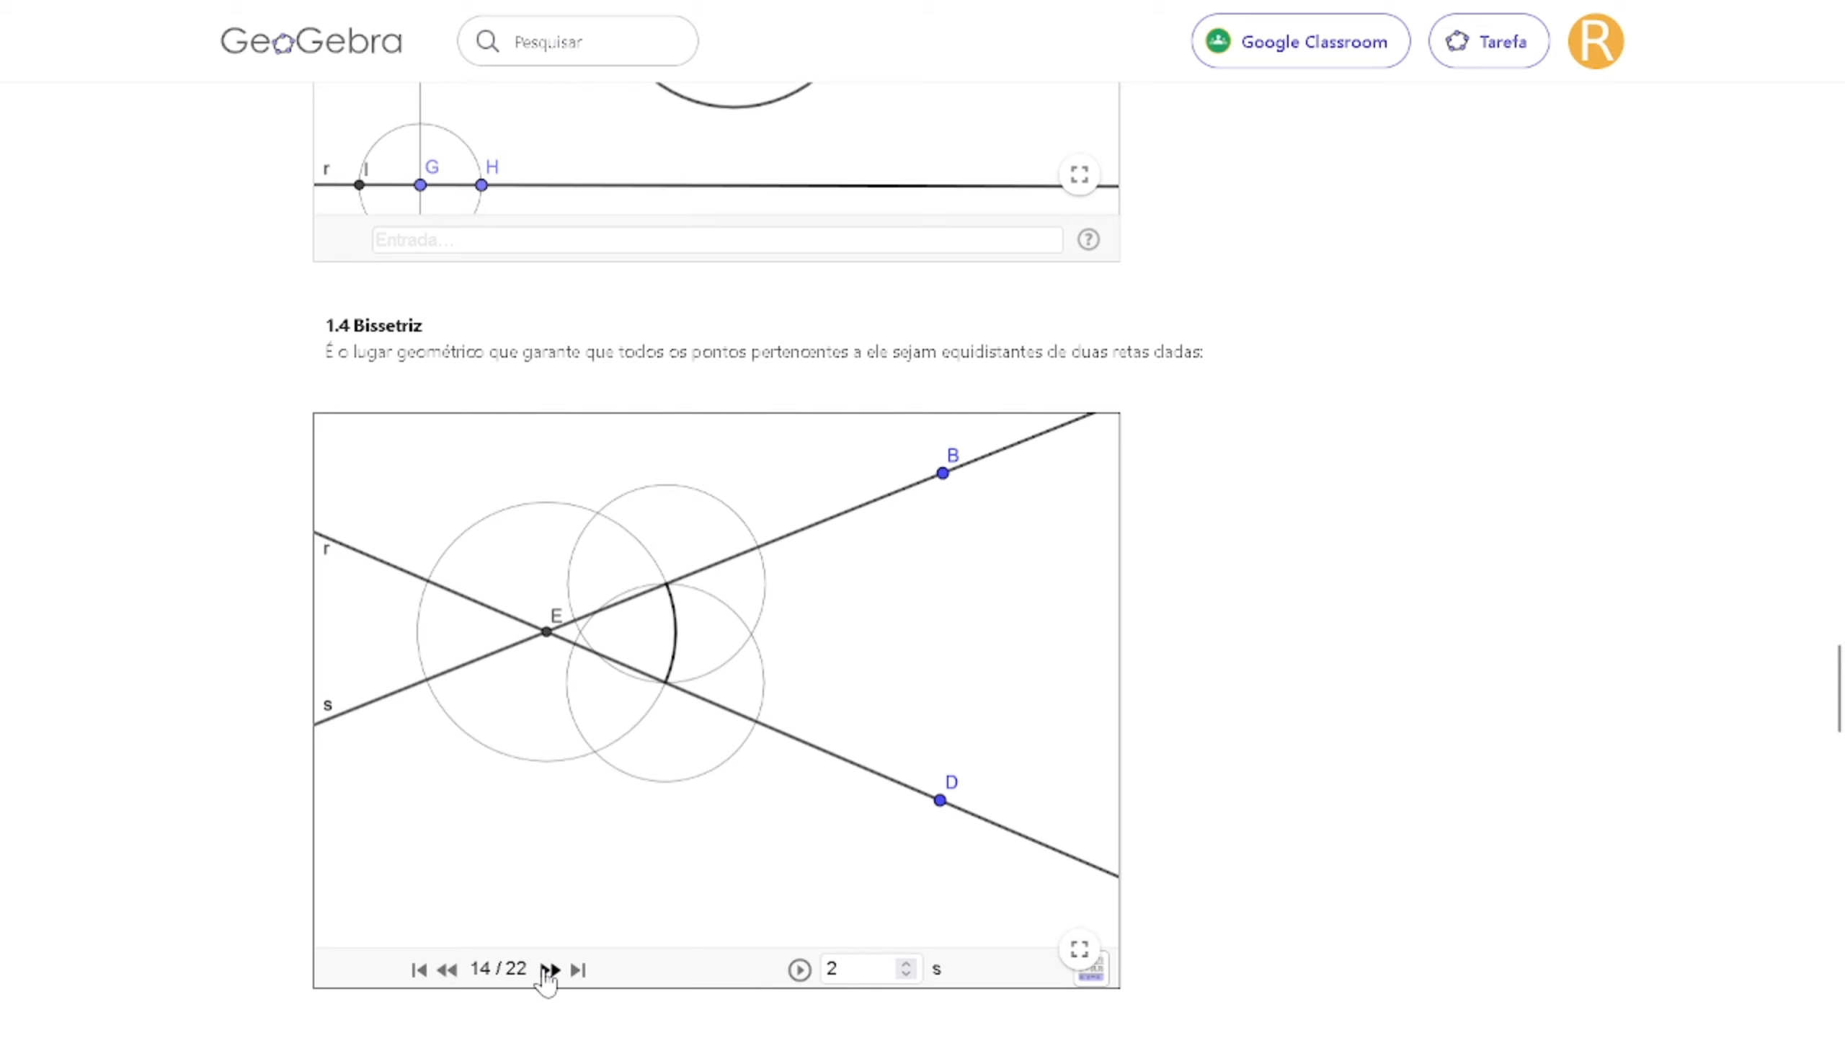
left_click(550, 971)
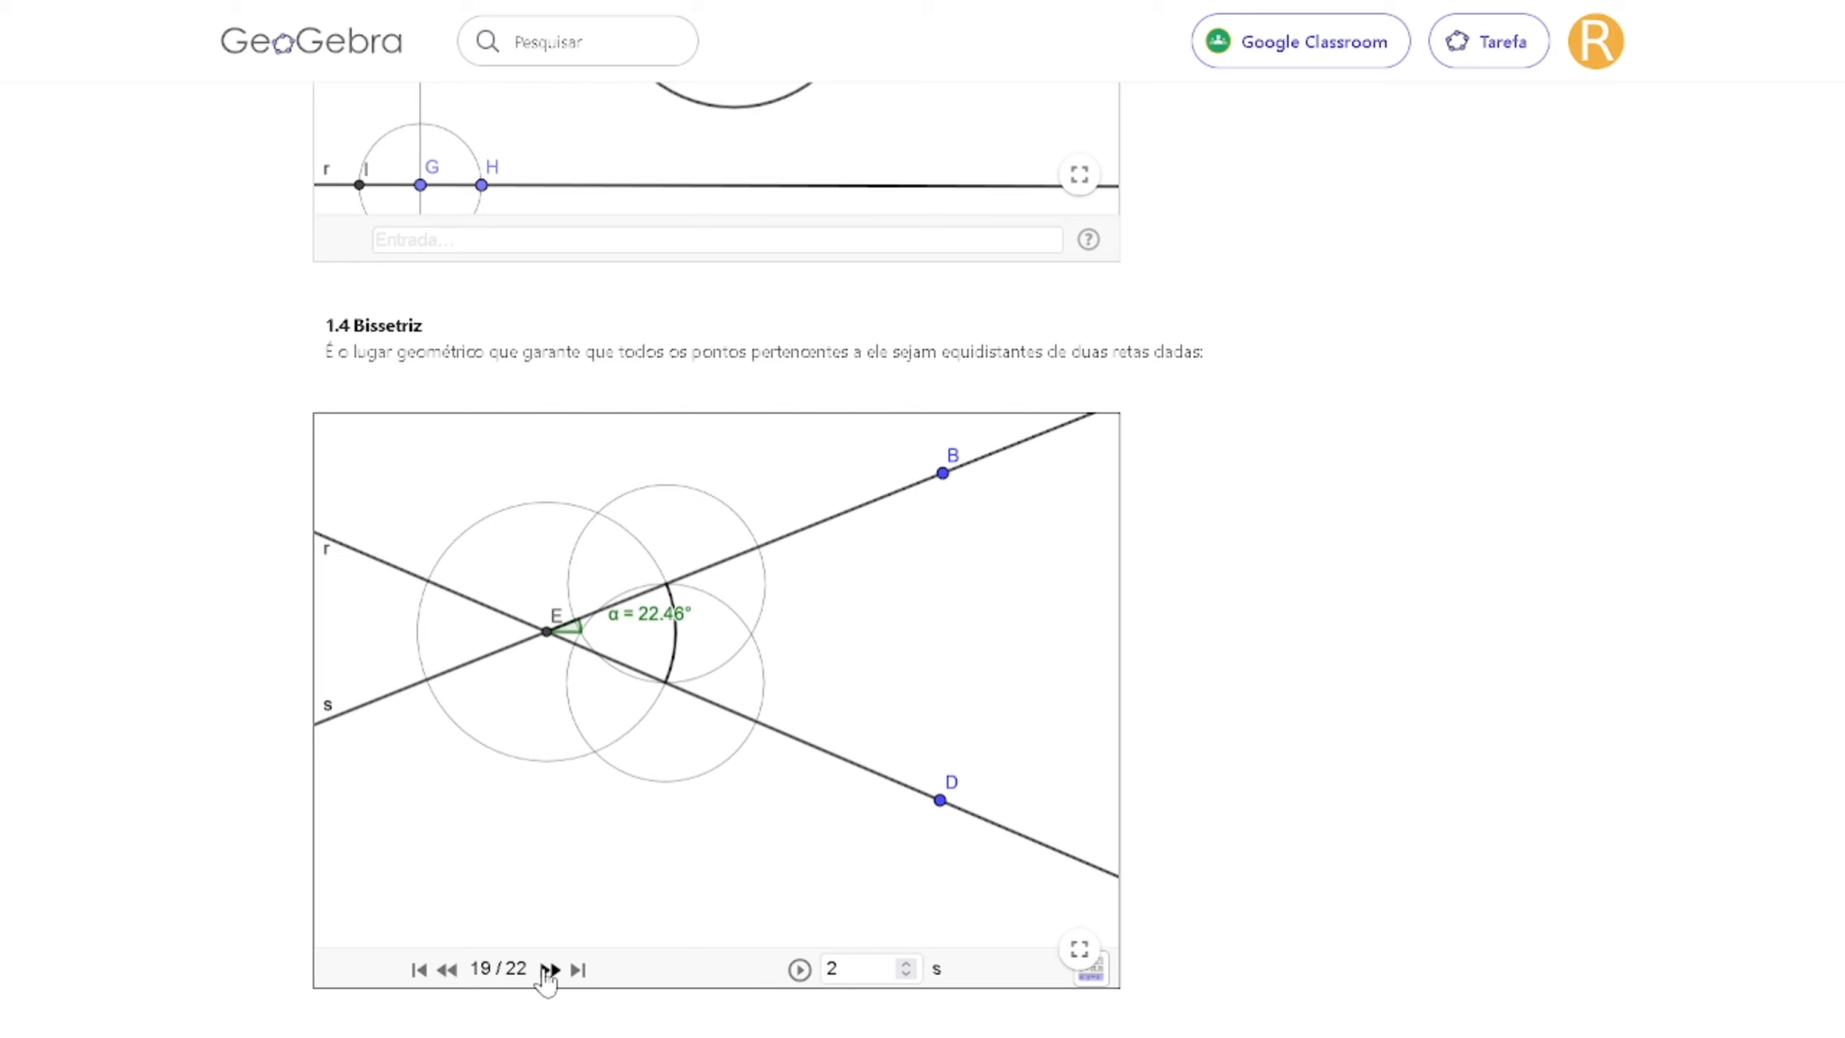
left_click(550, 971)
left_click(550, 971)
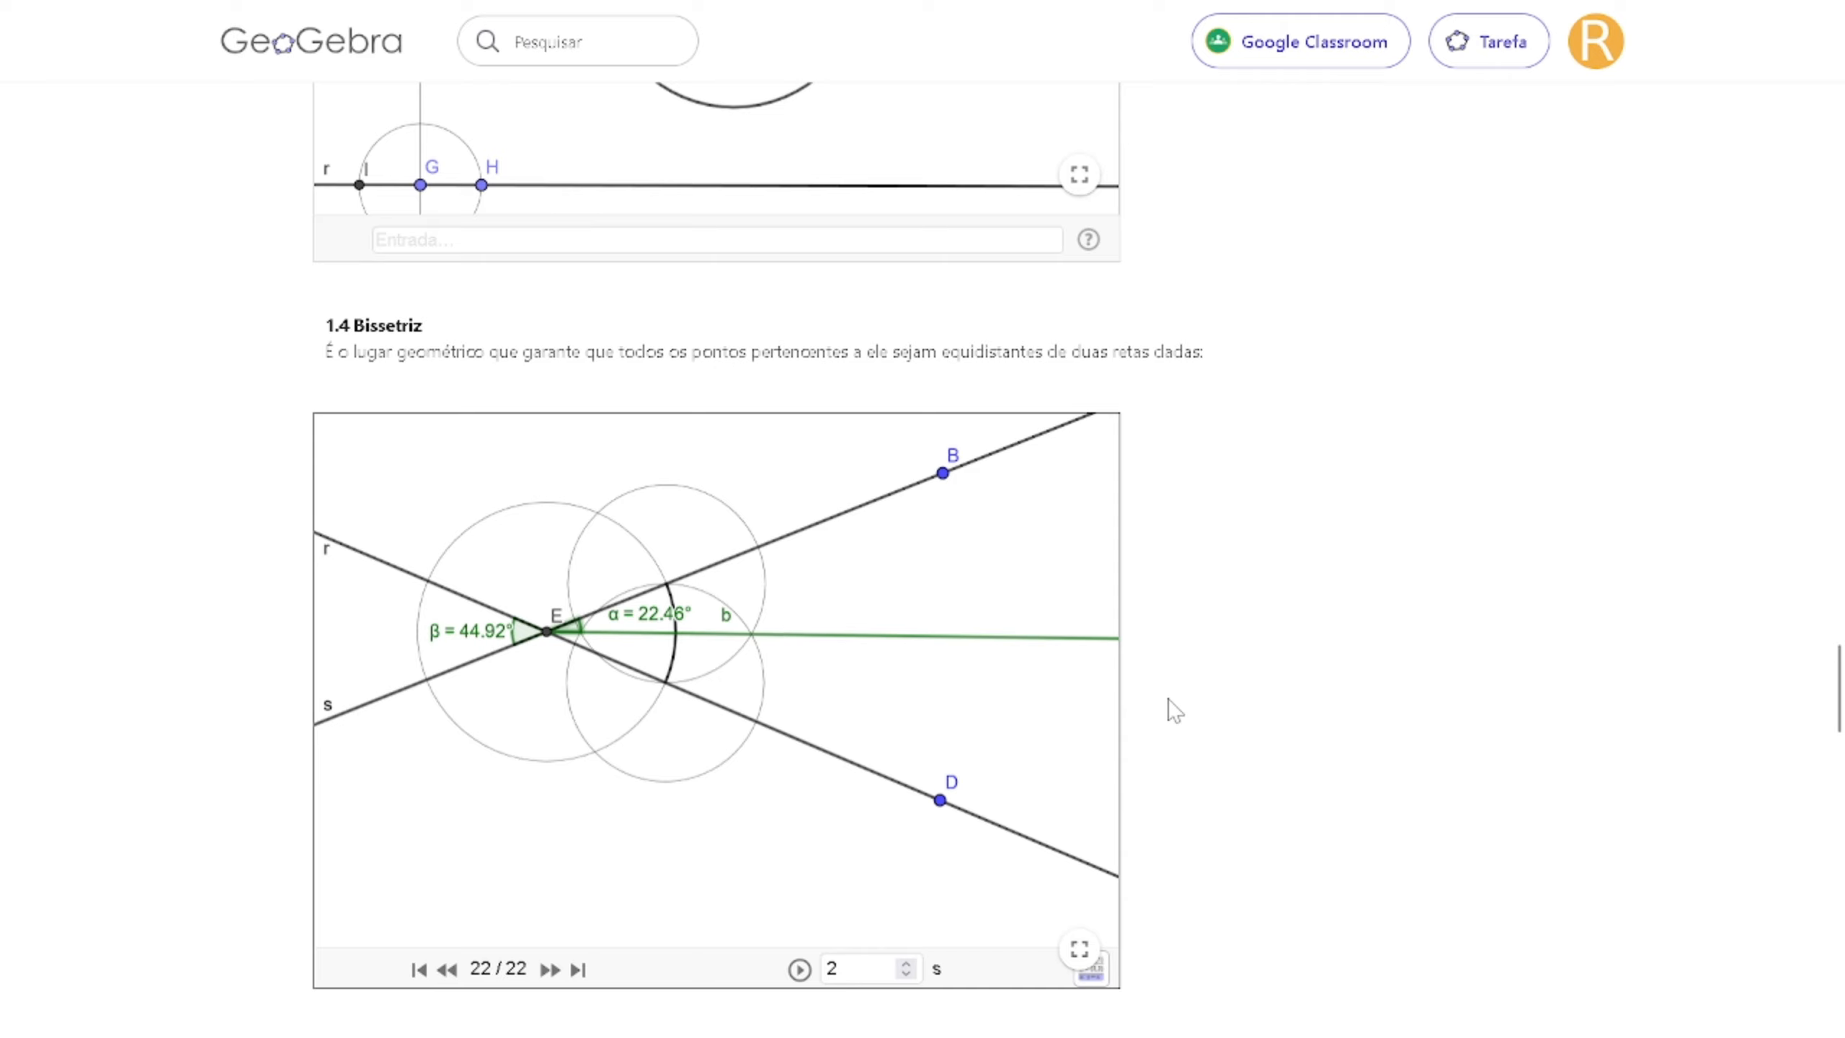
Move point D closer to intersection E to change the angle between r and s, and highlight line r.
left_click_drag(940, 800, 785, 767)
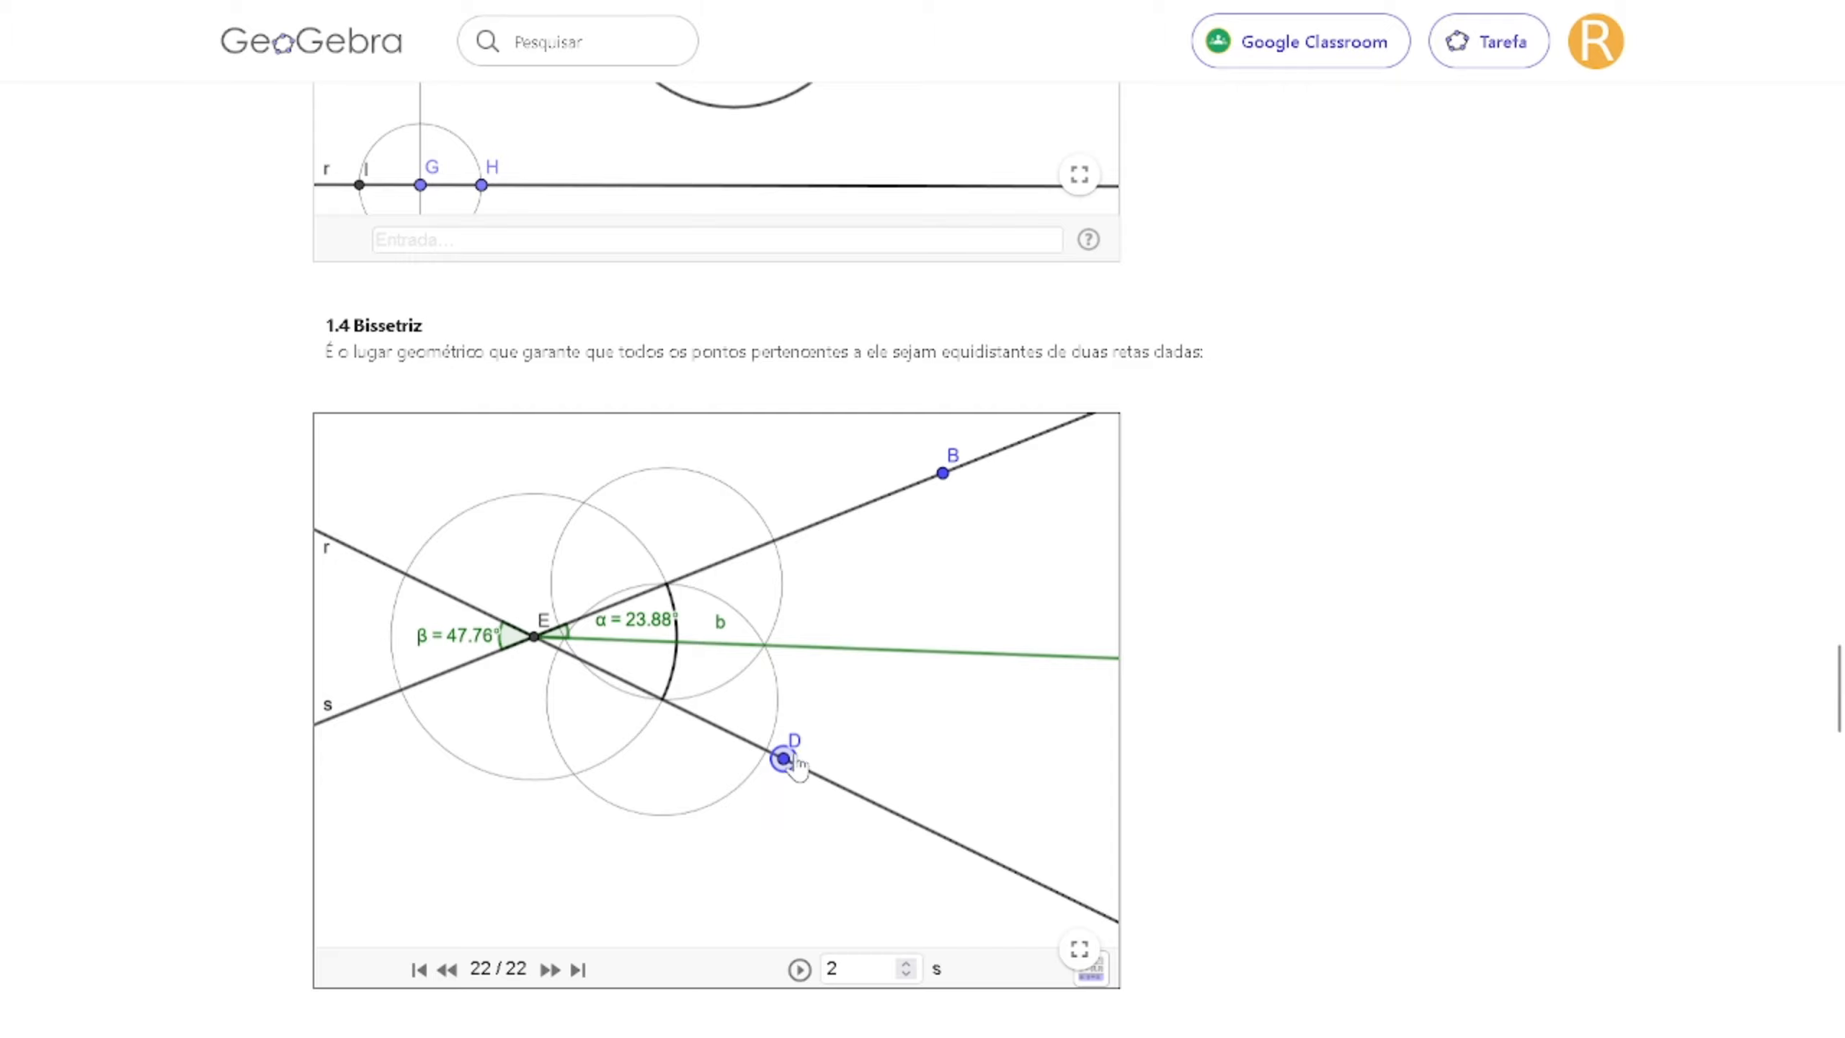
mouse_move(784, 759)
left_mouse_down()
mouse_move(574, 836)
mouse_move(400, 829)
mouse_move(528, 807)
mouse_move(708, 738)
mouse_move(819, 719)
mouse_move(808, 738)
left_mouse_up()
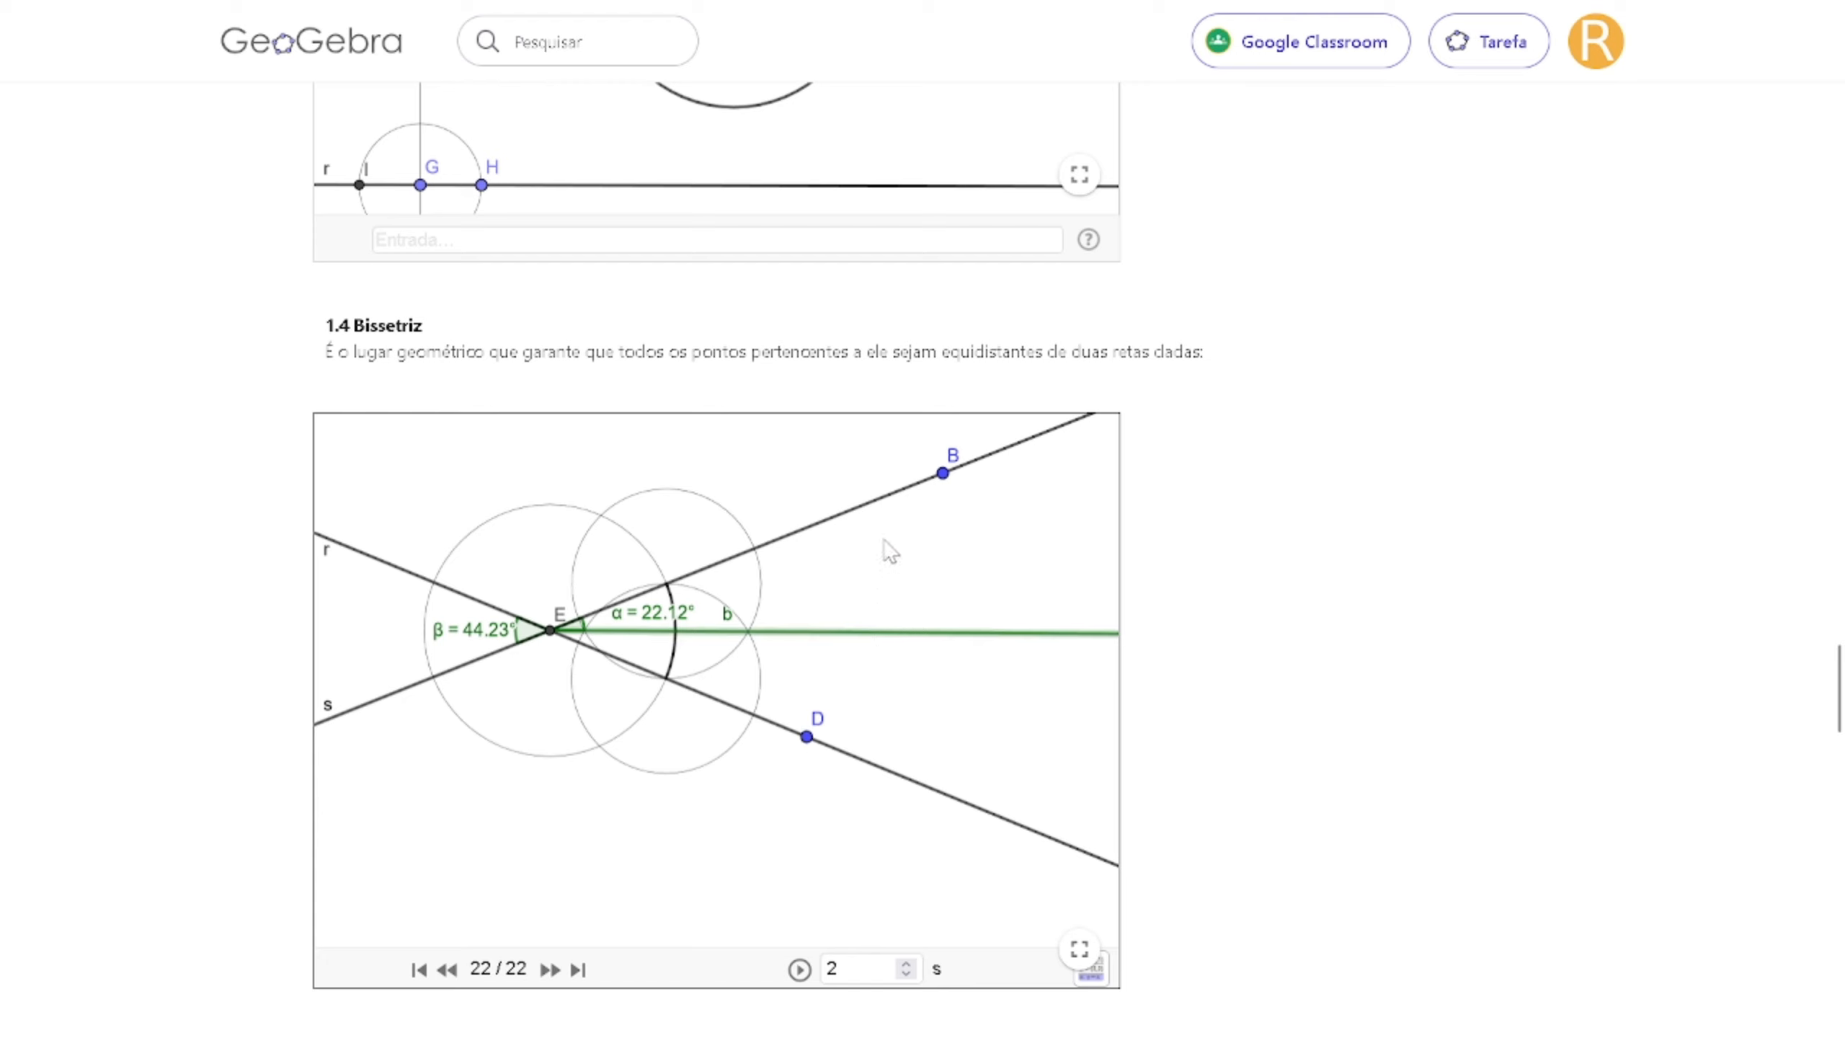
left_click(887, 500)
left_click(910, 781)
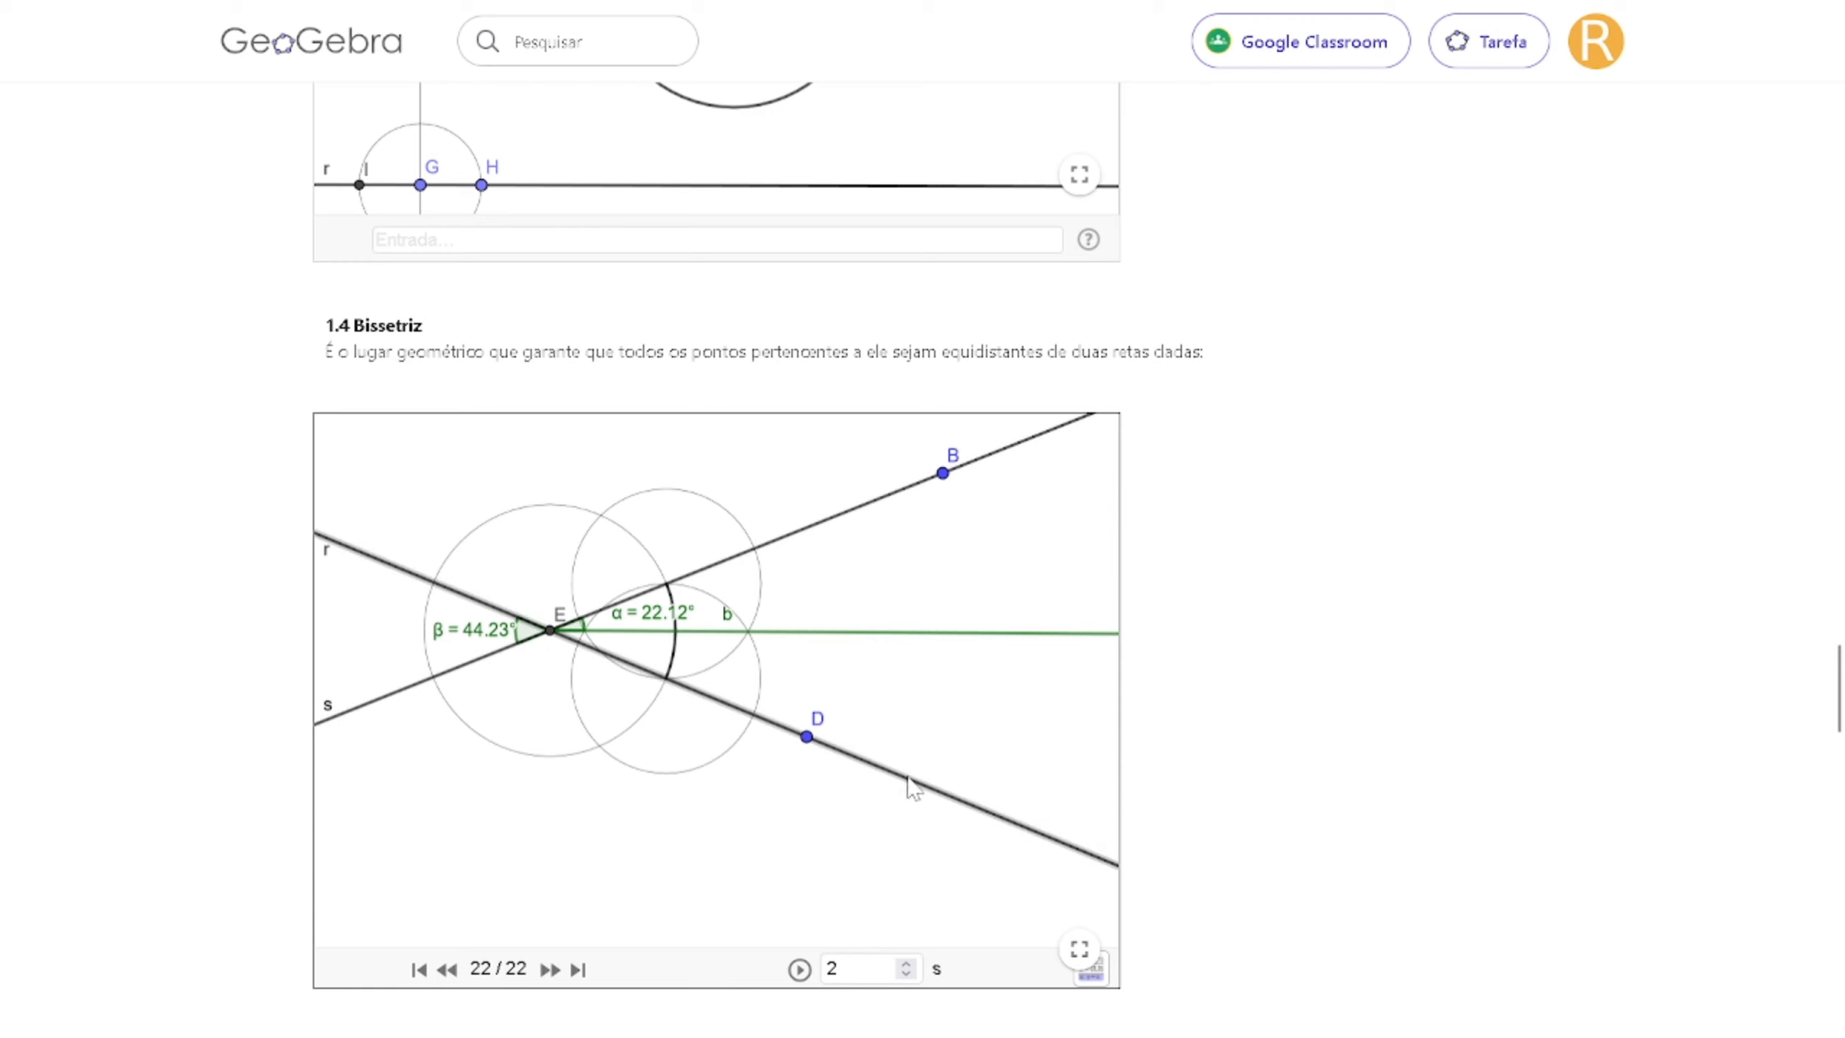
scroll(1321, 801, "down", 2)
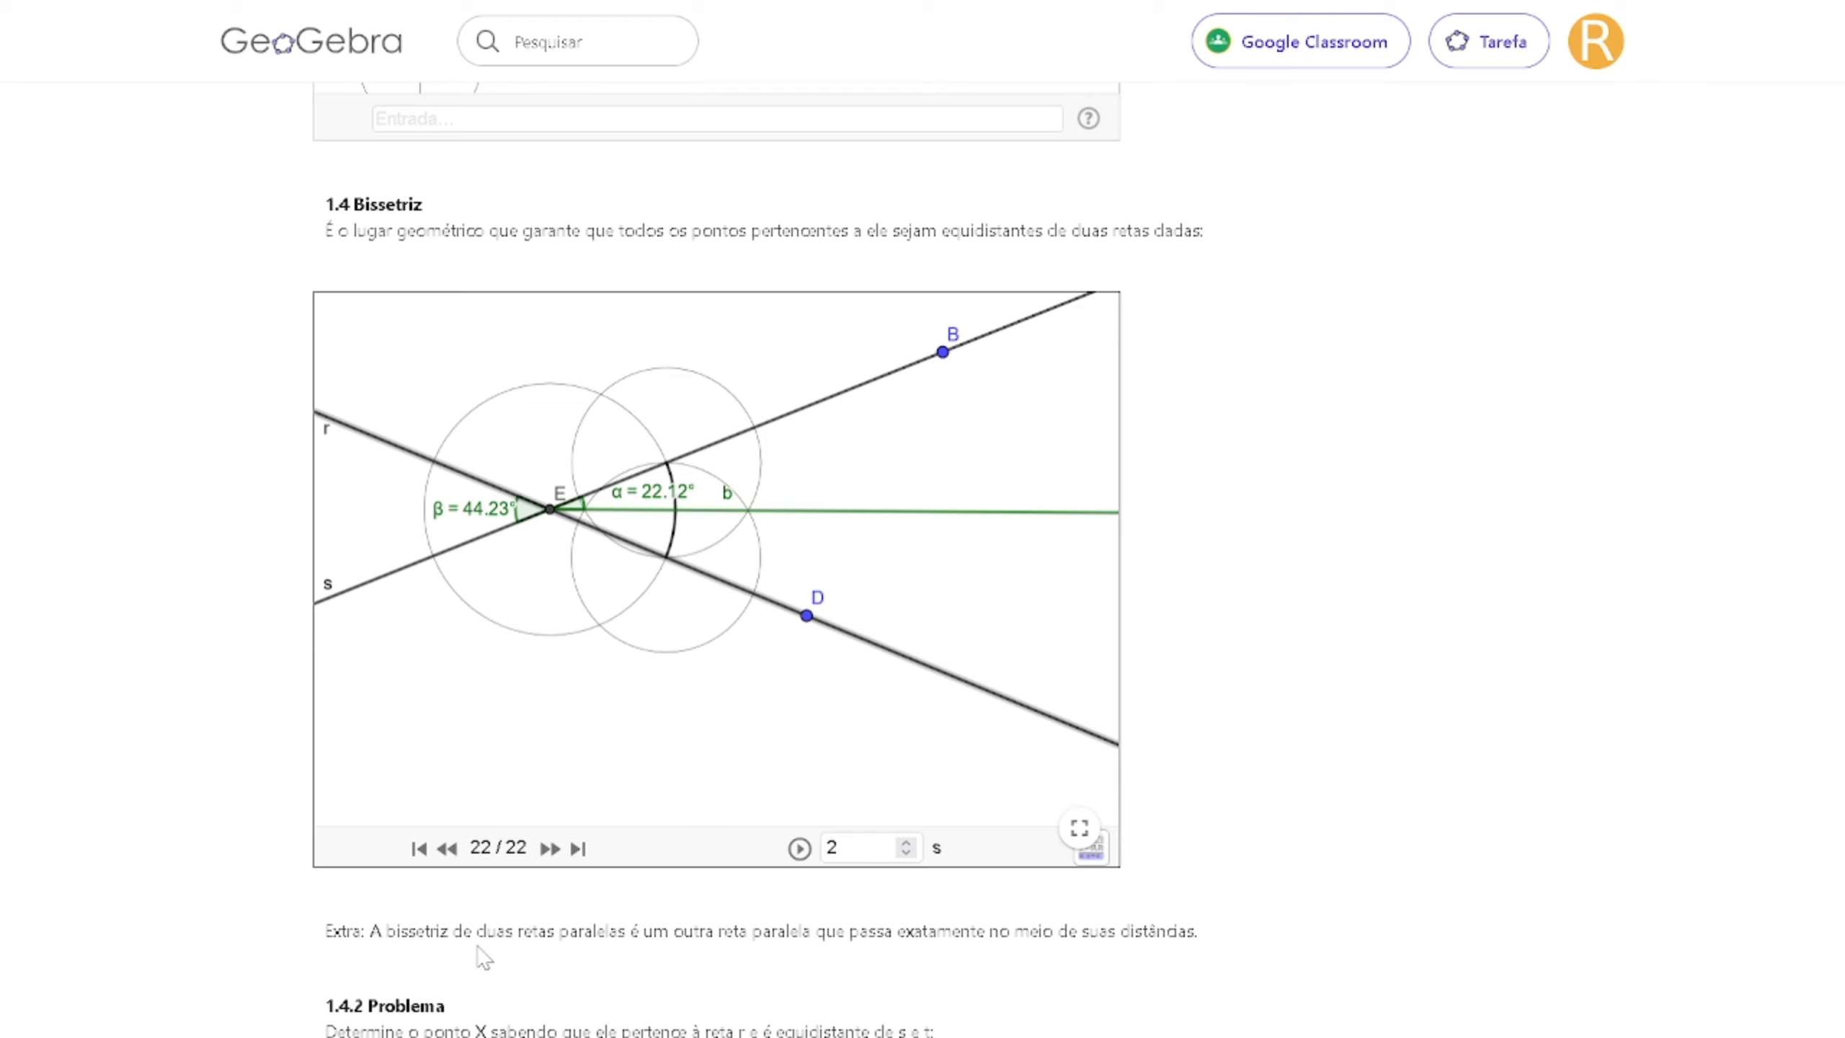
Review the solved 1.3.2 construction at different zoom levels and the available line and point tools, undoing the stray point beside the circle.
scroll(1141, 760, "up", 7)
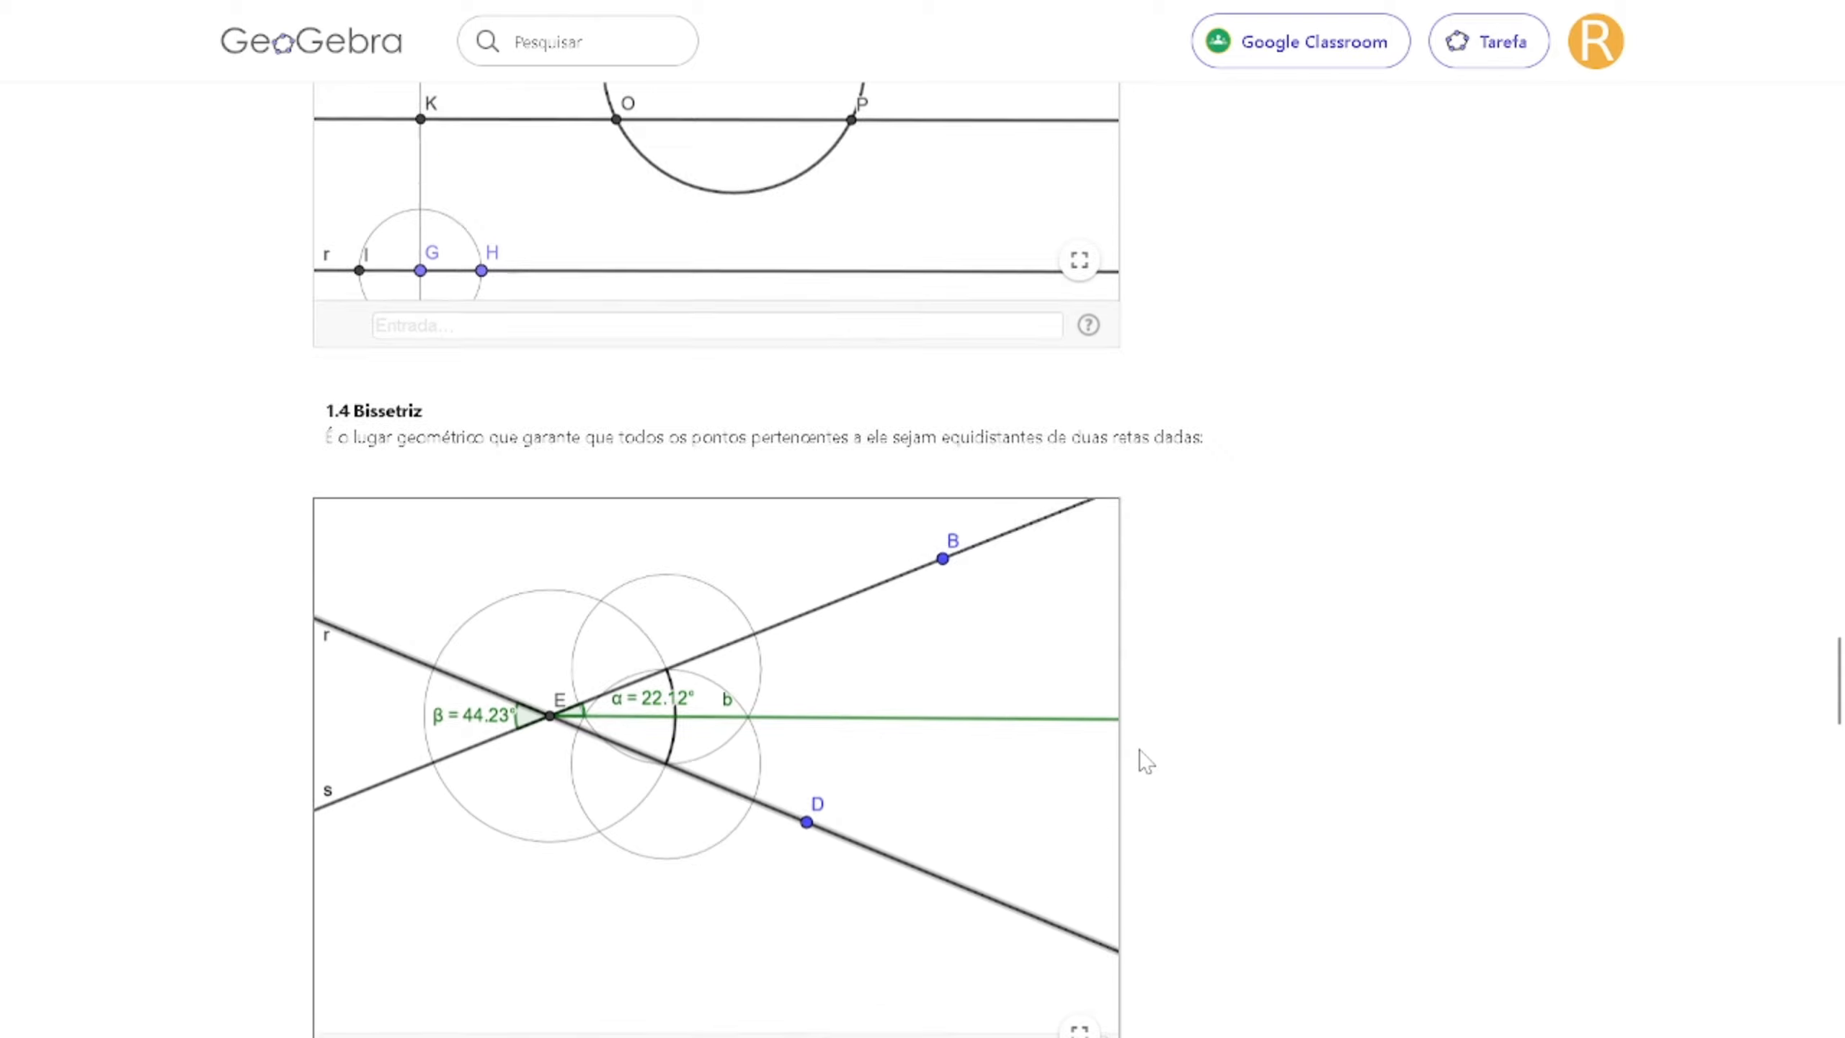
scroll(1140, 759, "up", 3)
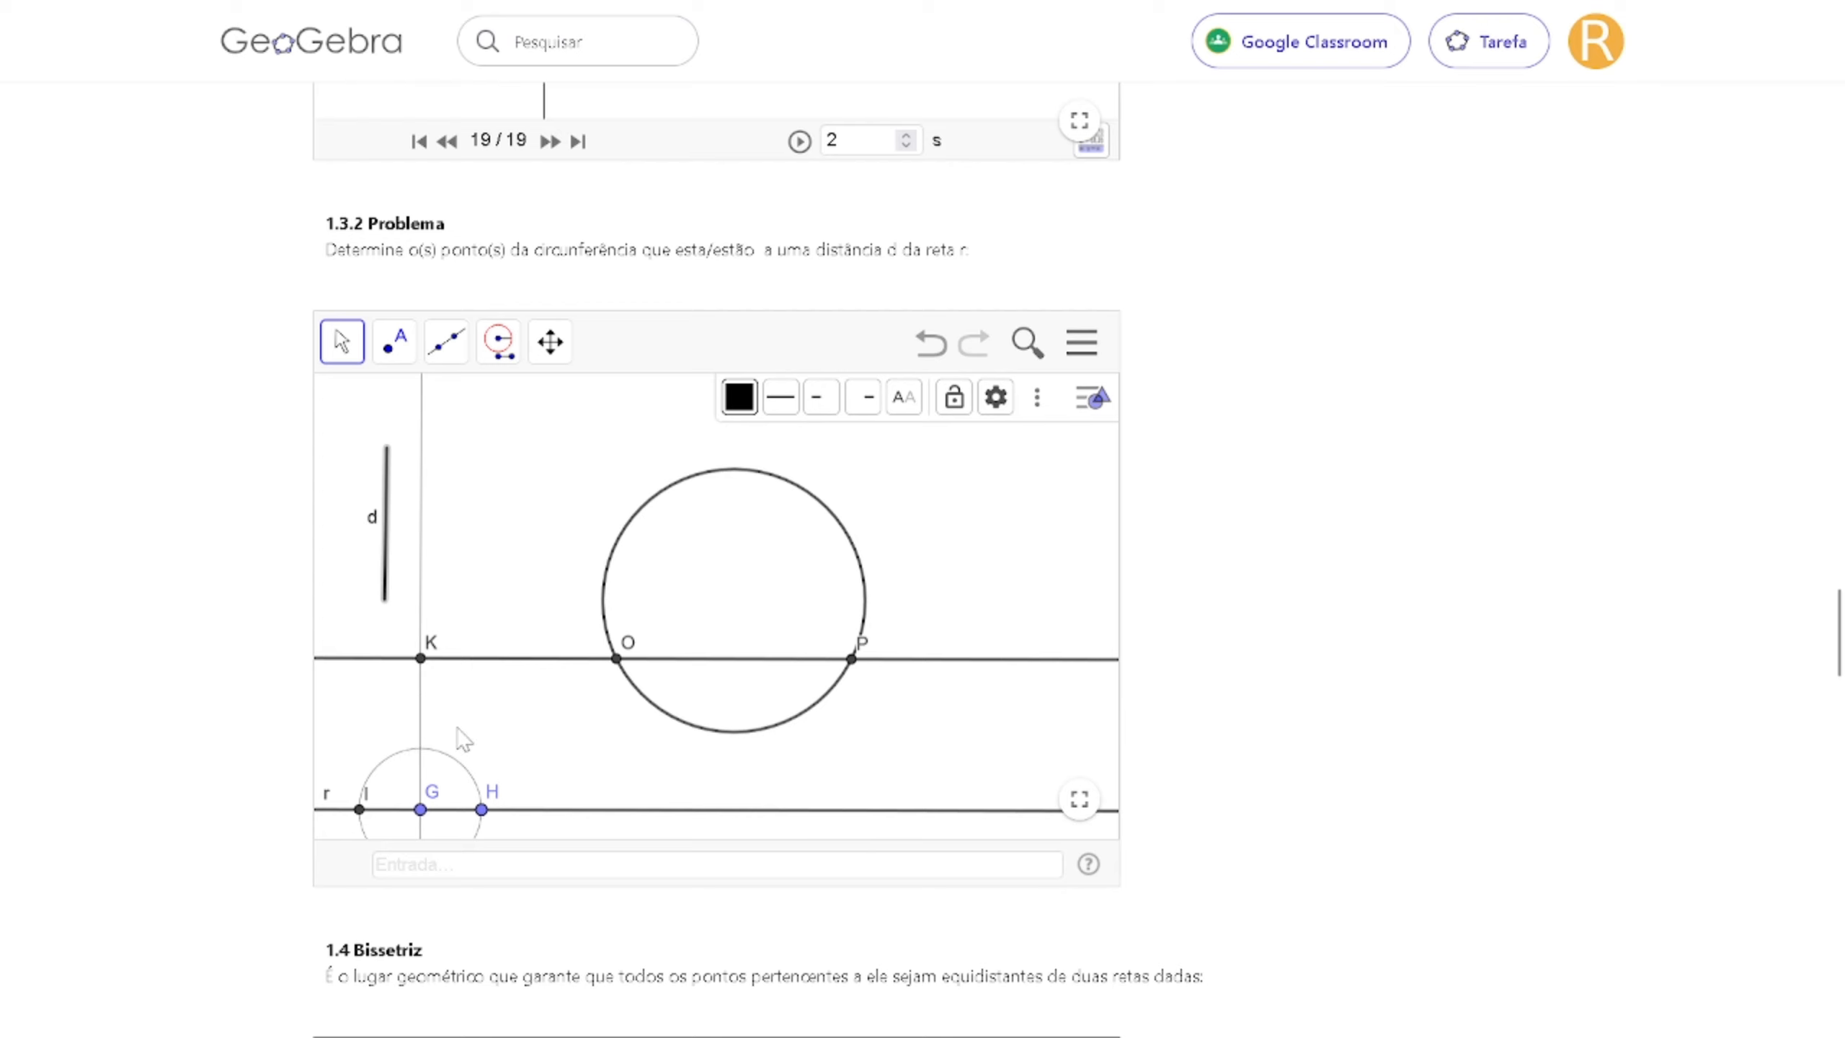
left_click(449, 336)
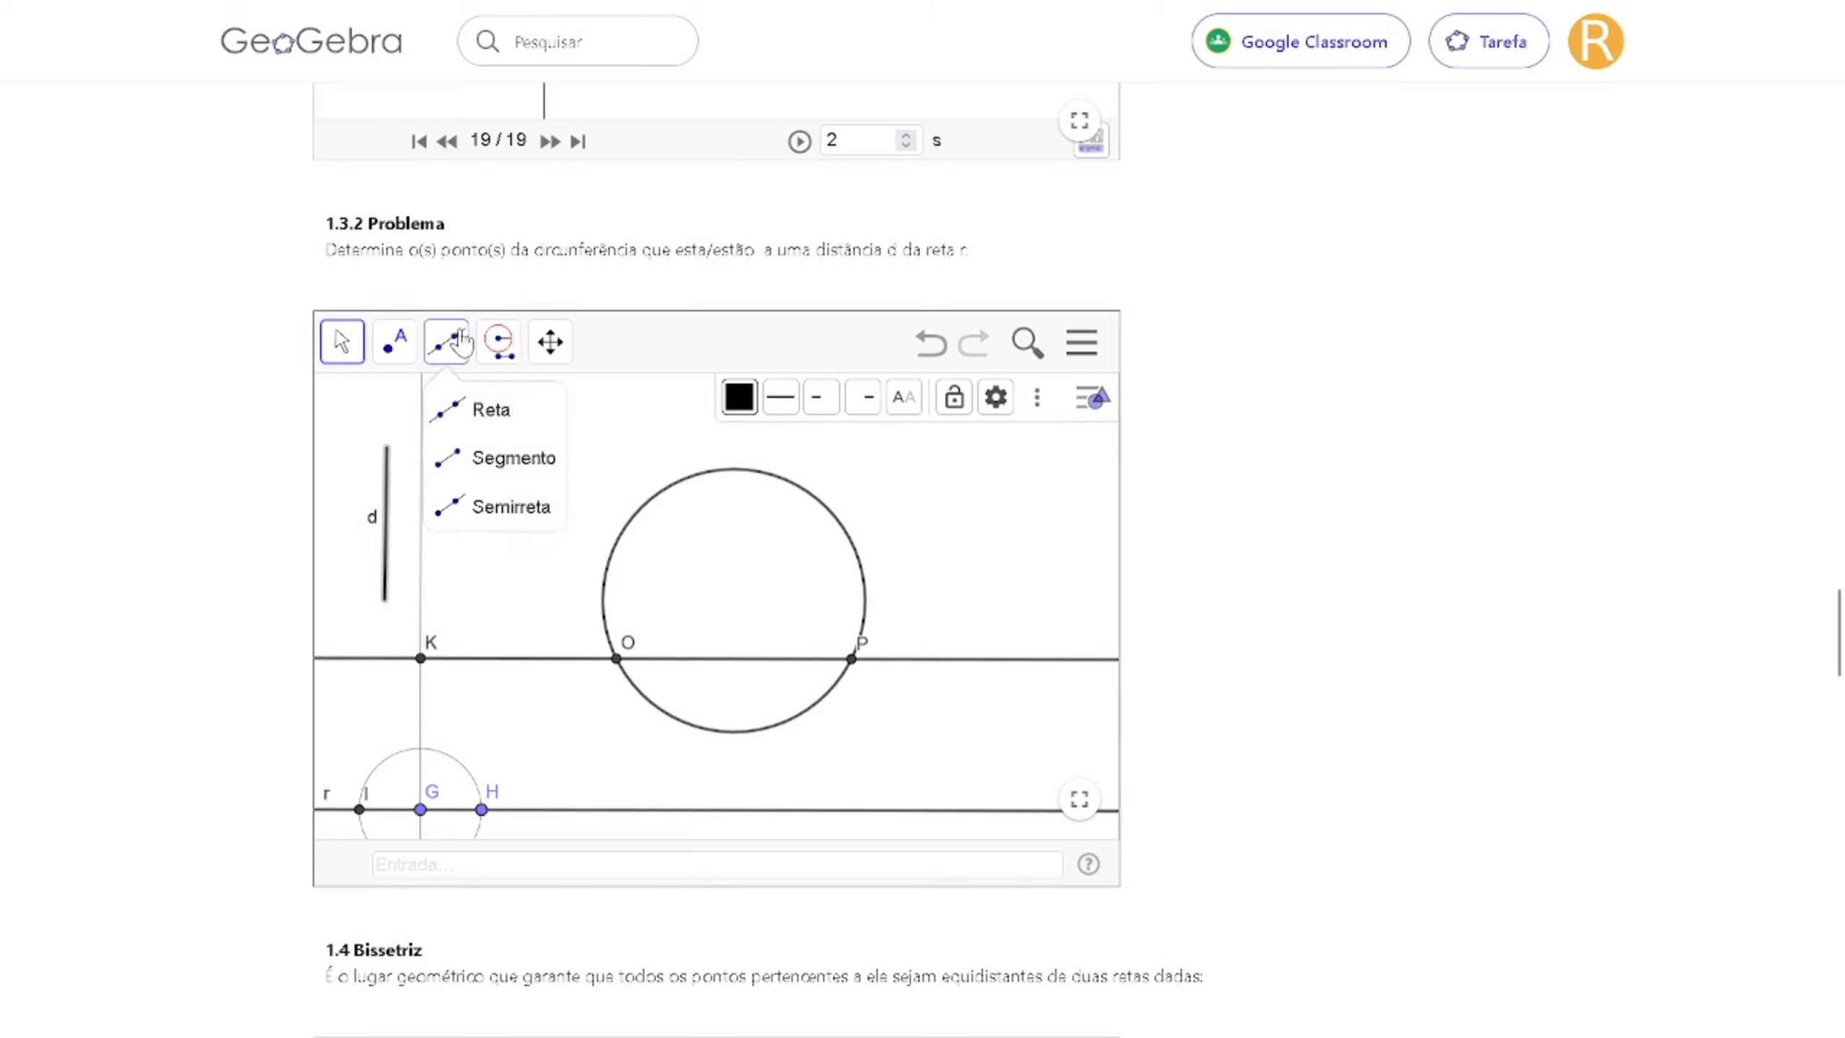
mouse_move(398, 354)
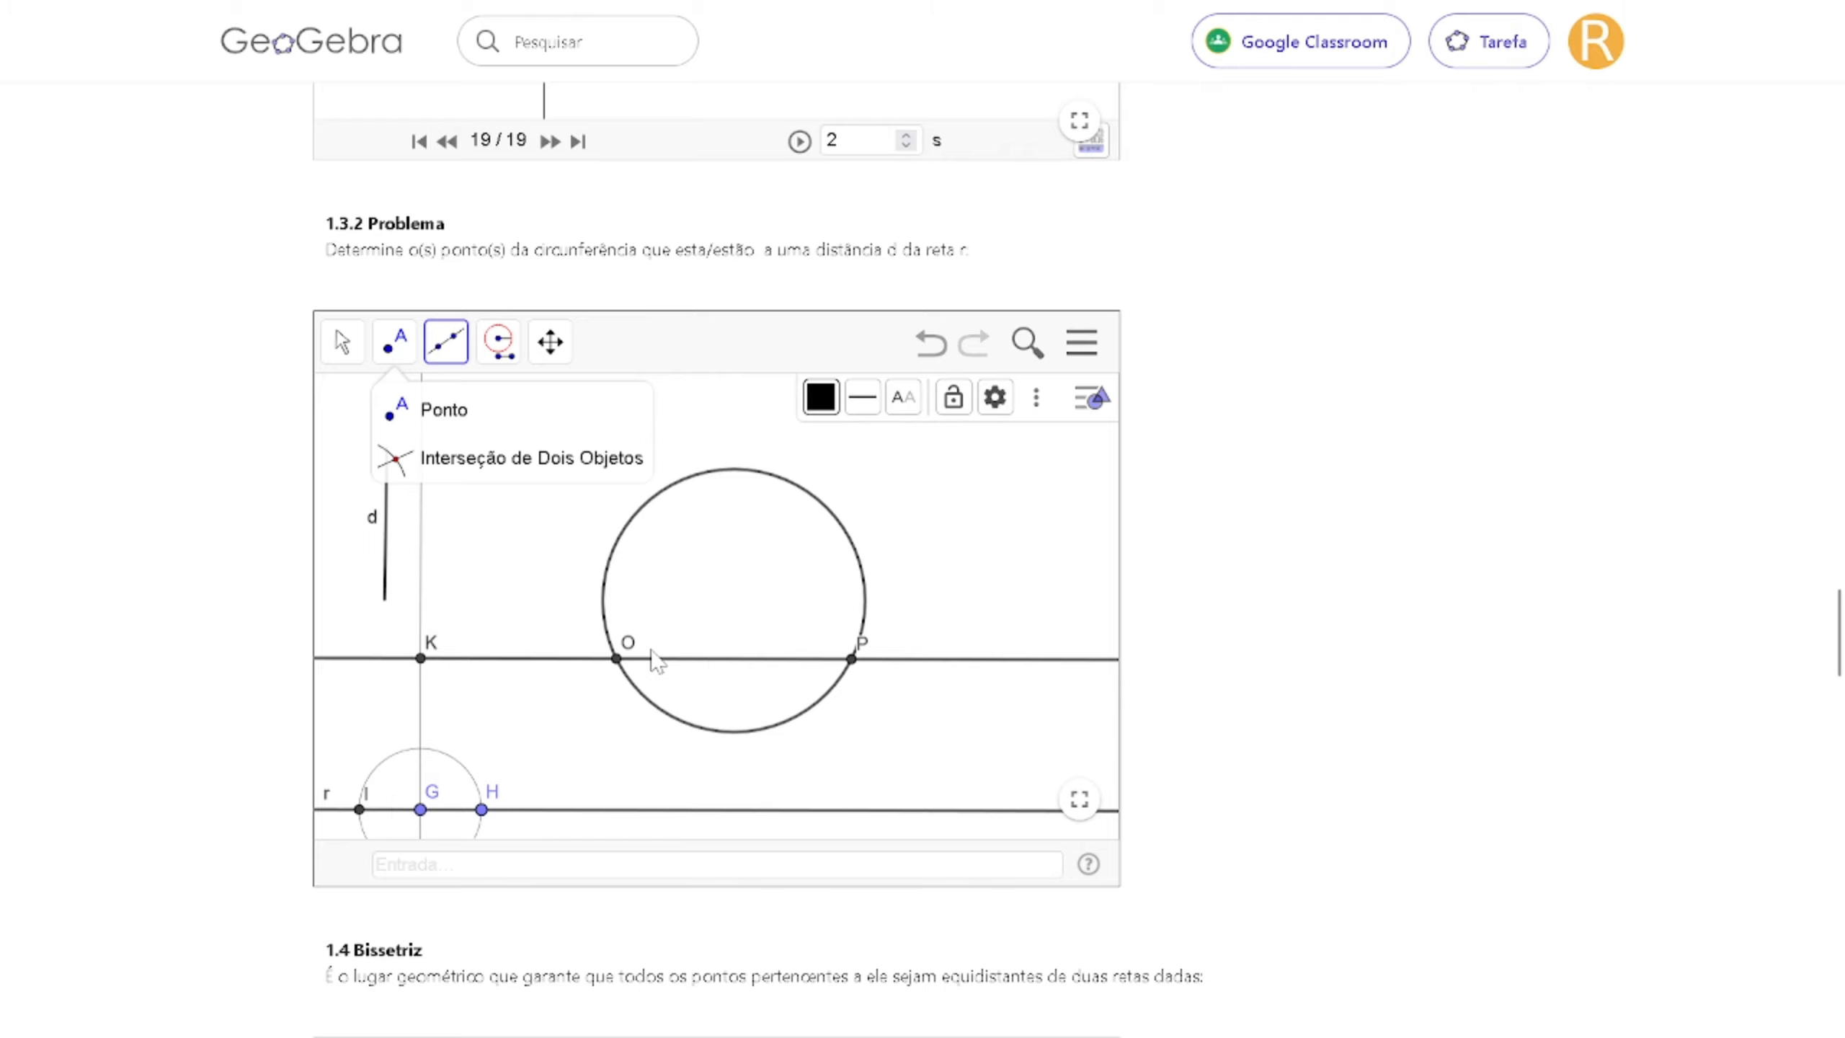
scroll(657, 662, "down", 7)
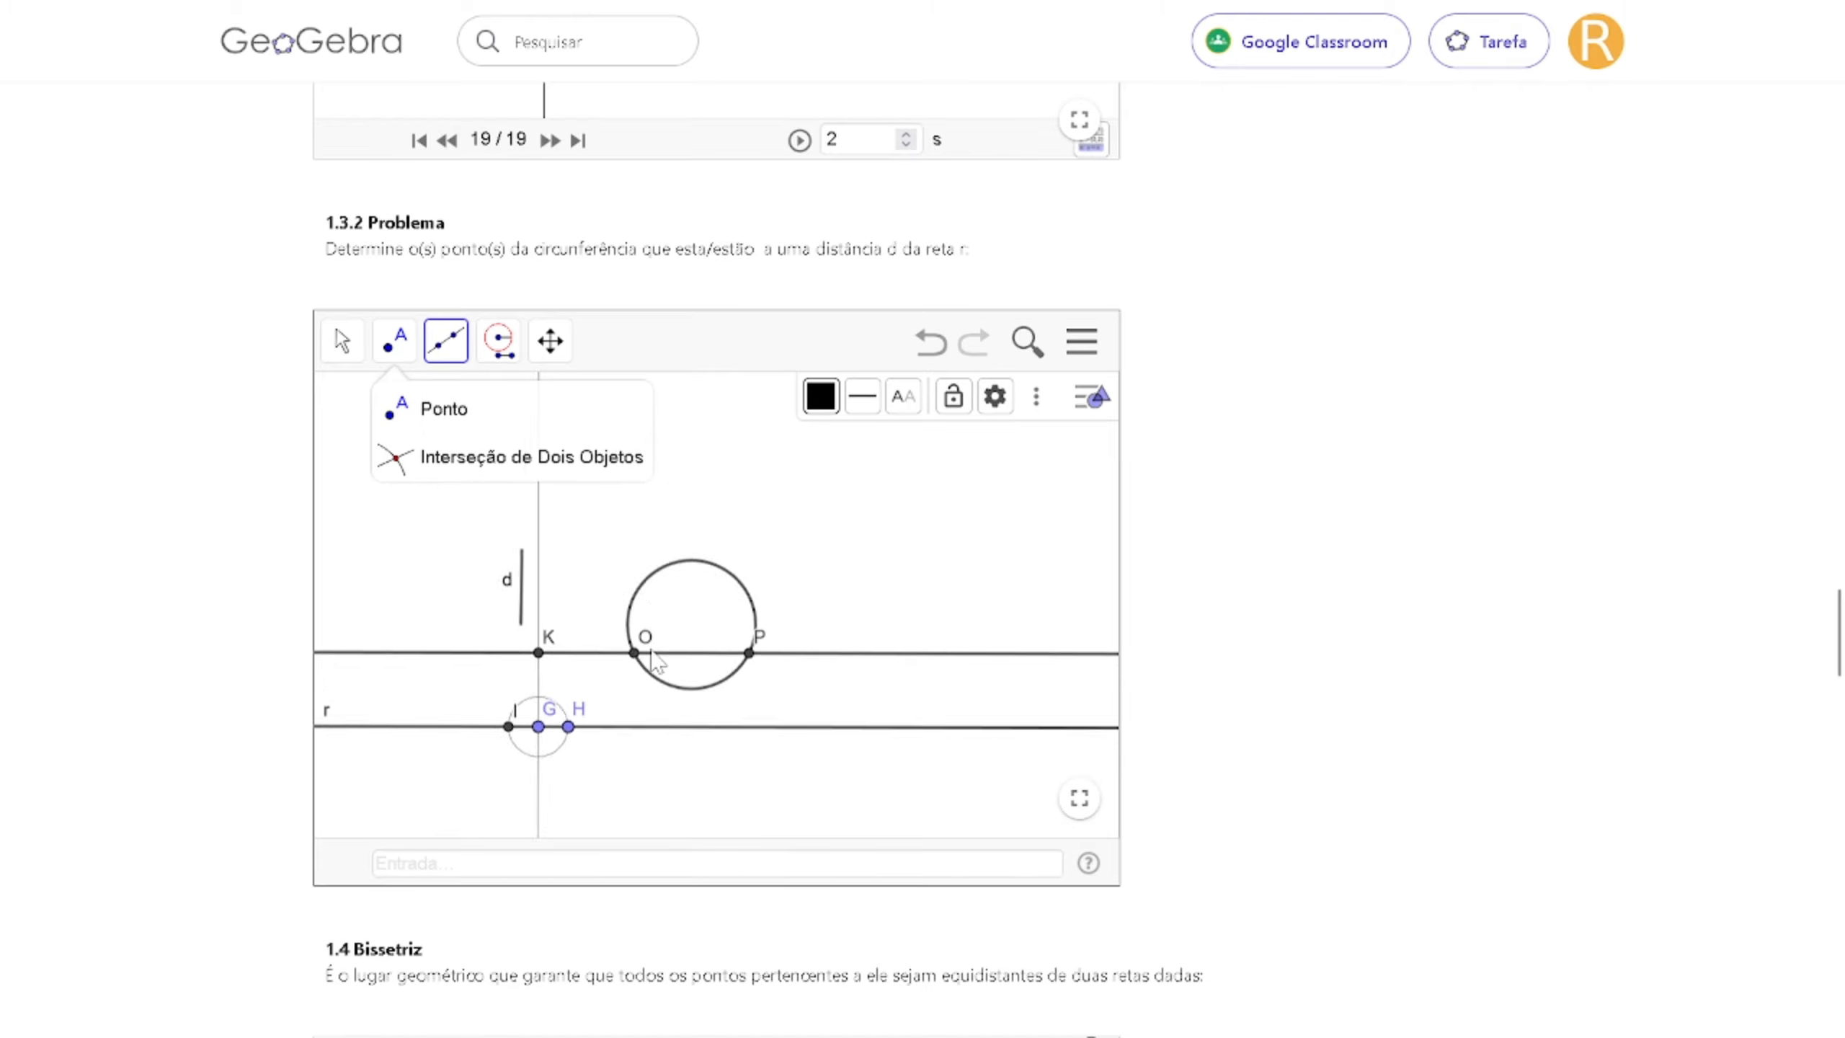
scroll(657, 662, "down", 8)
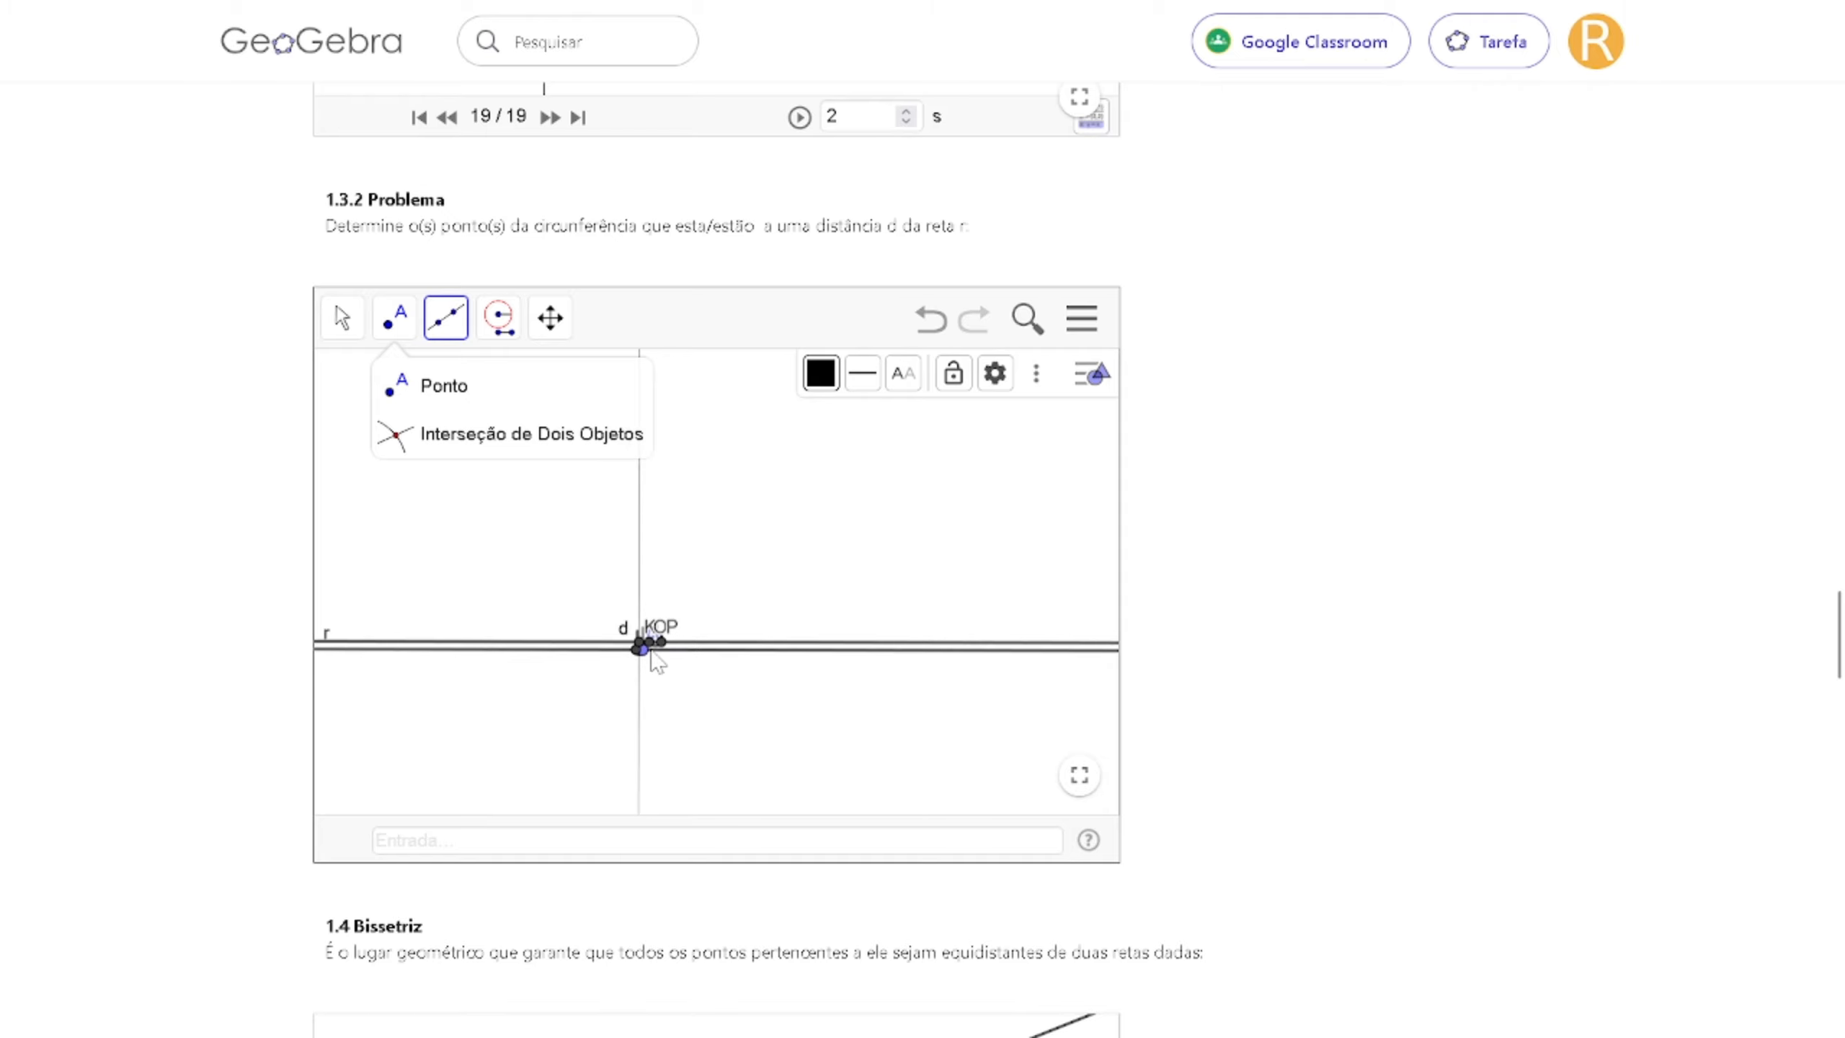
scroll(656, 660, "down", 4)
scroll(651, 649, "up", 10)
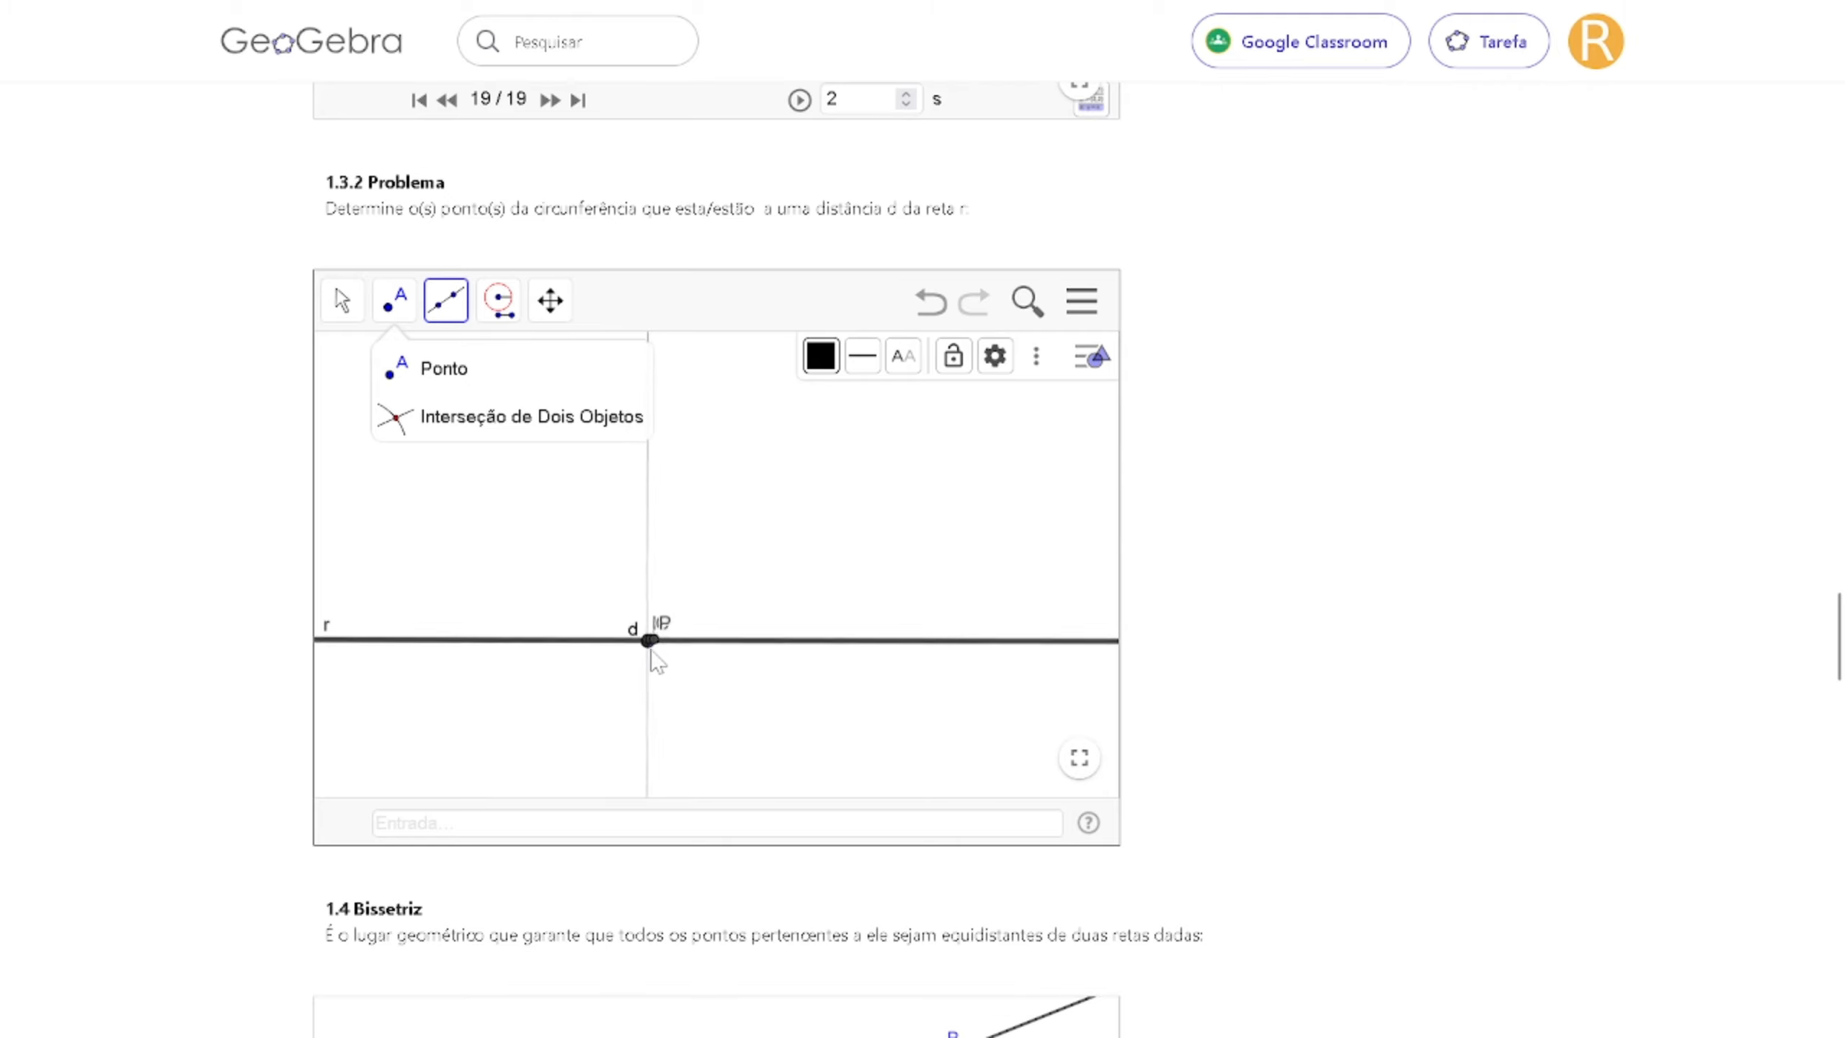
scroll(654, 655, "up", 10)
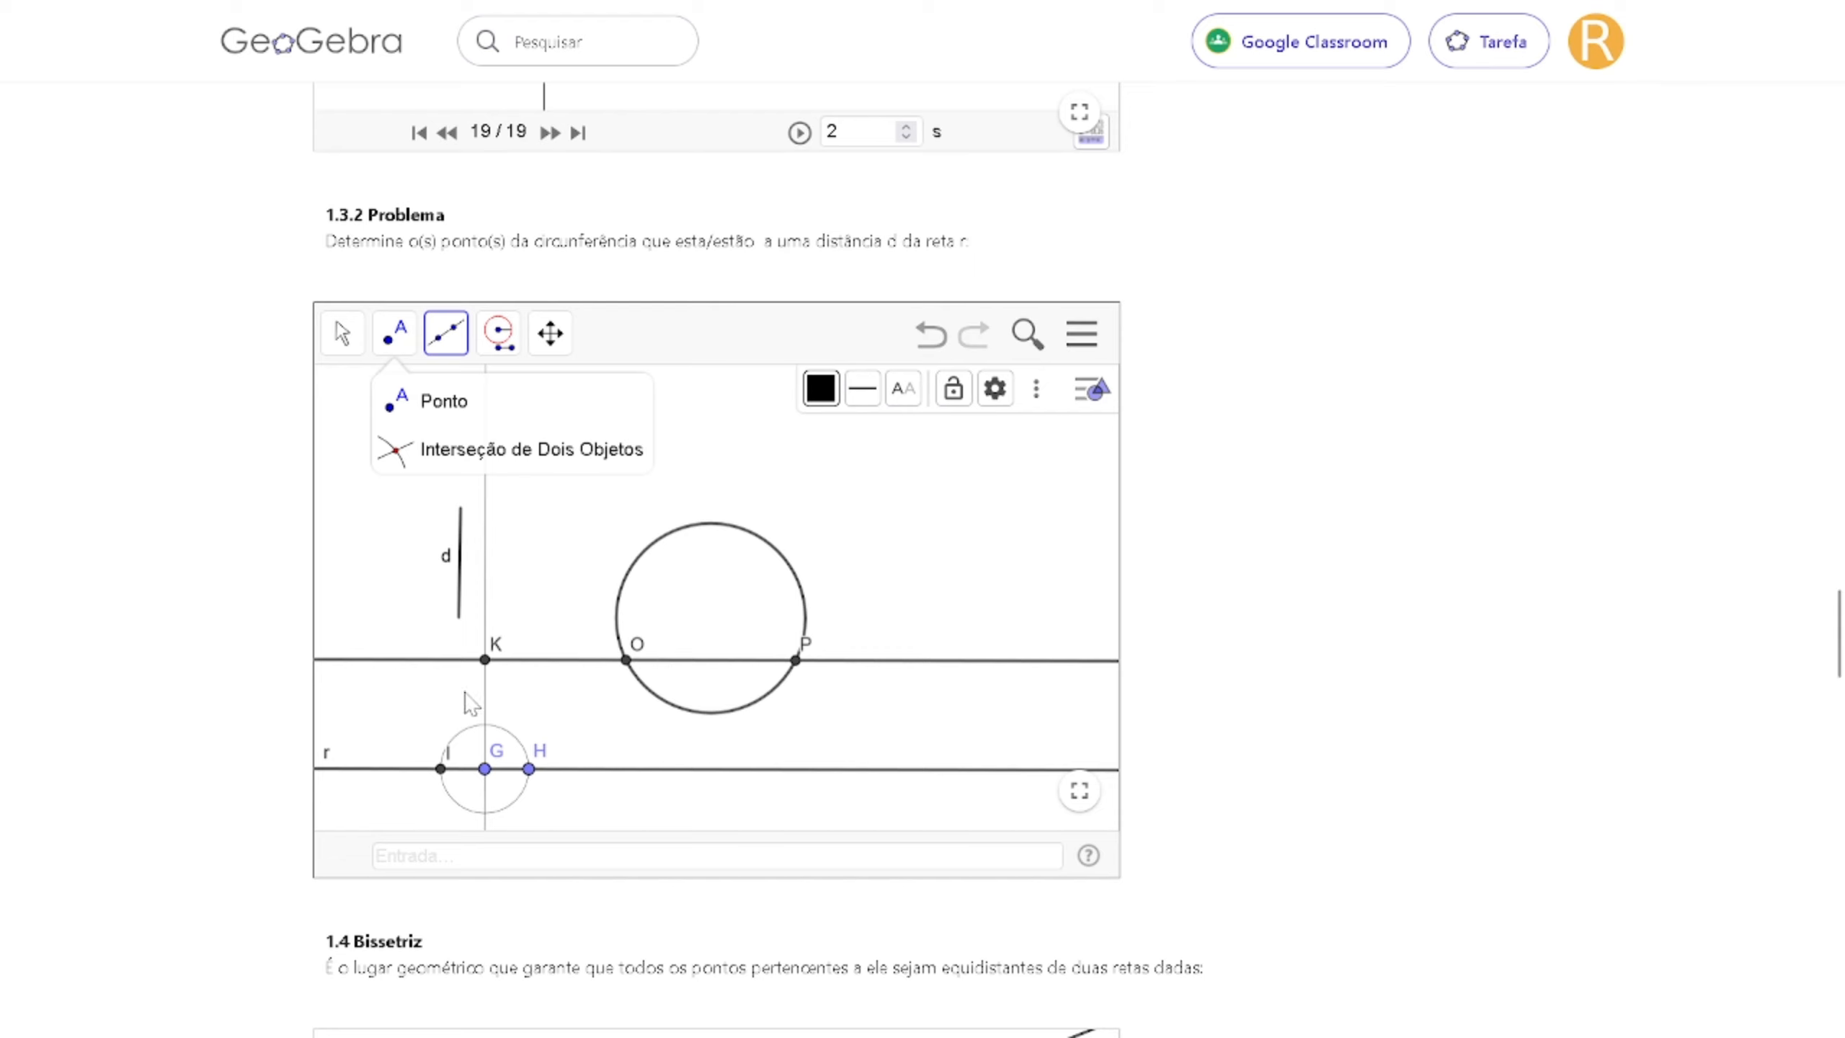
scroll(929, 740, "up", 2)
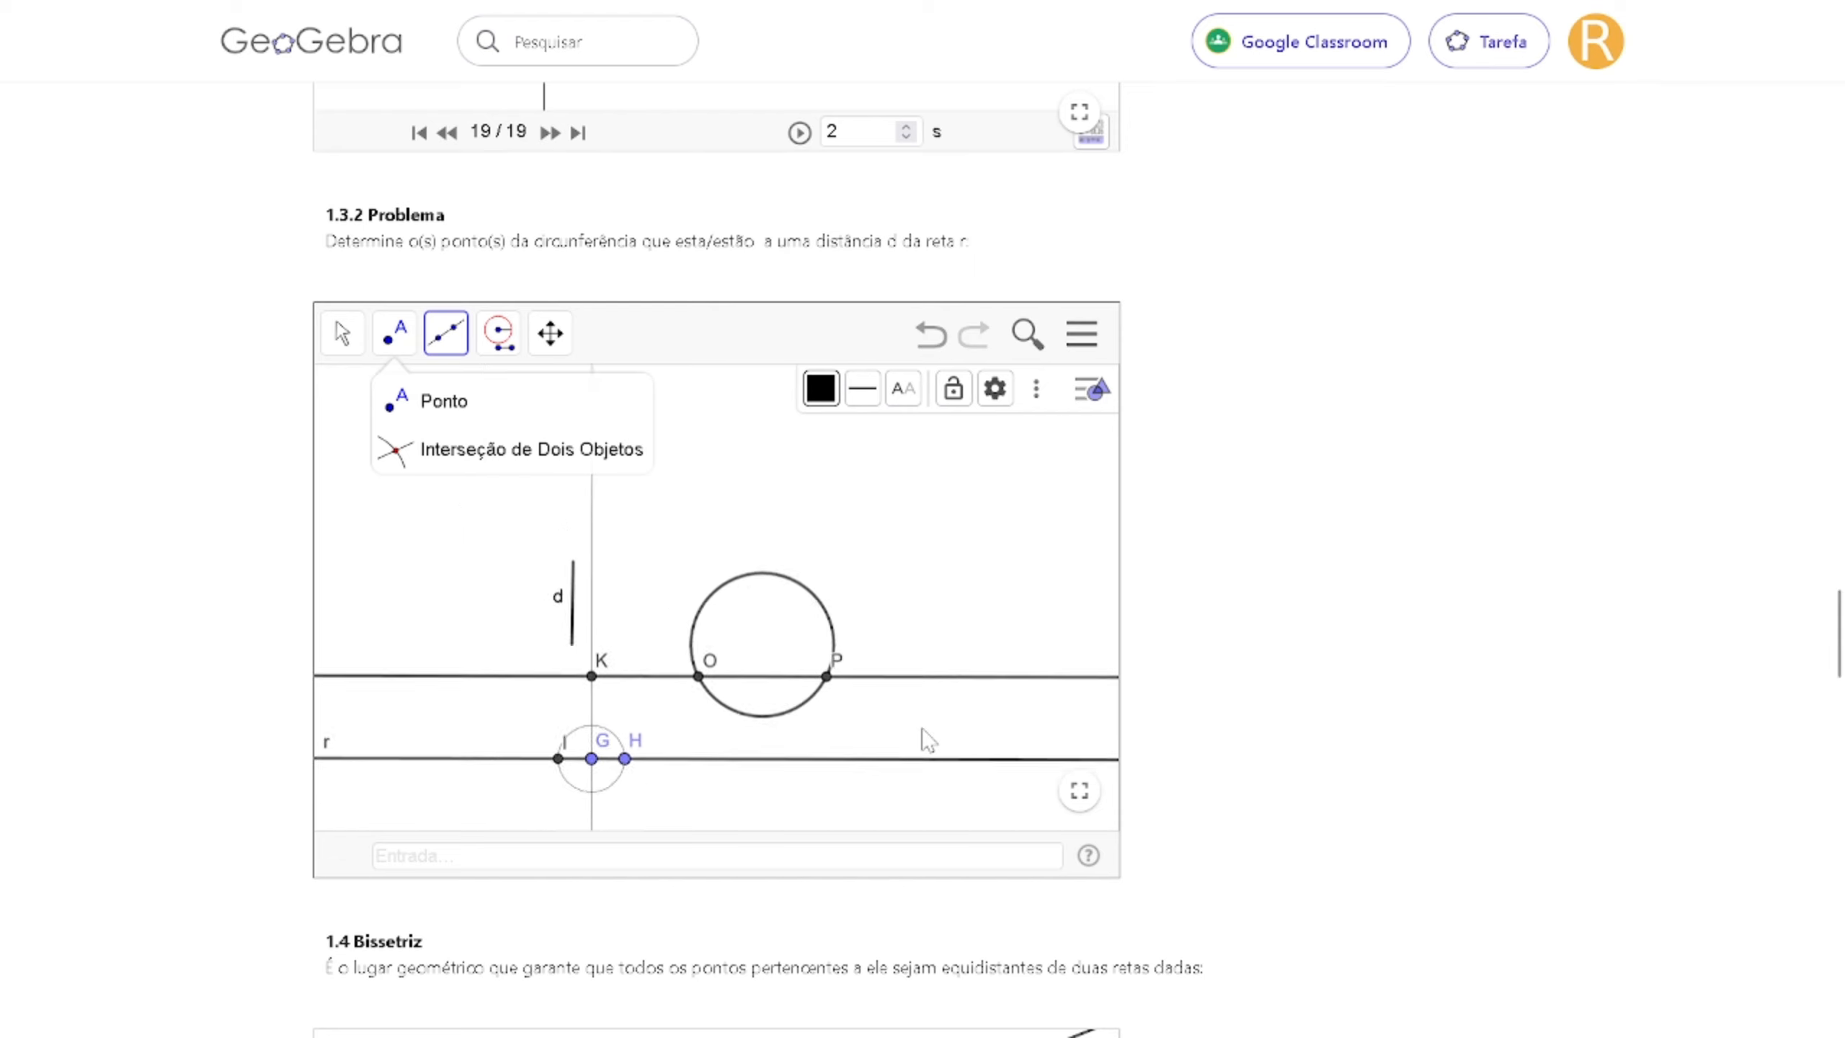
scroll(928, 740, "down", 2)
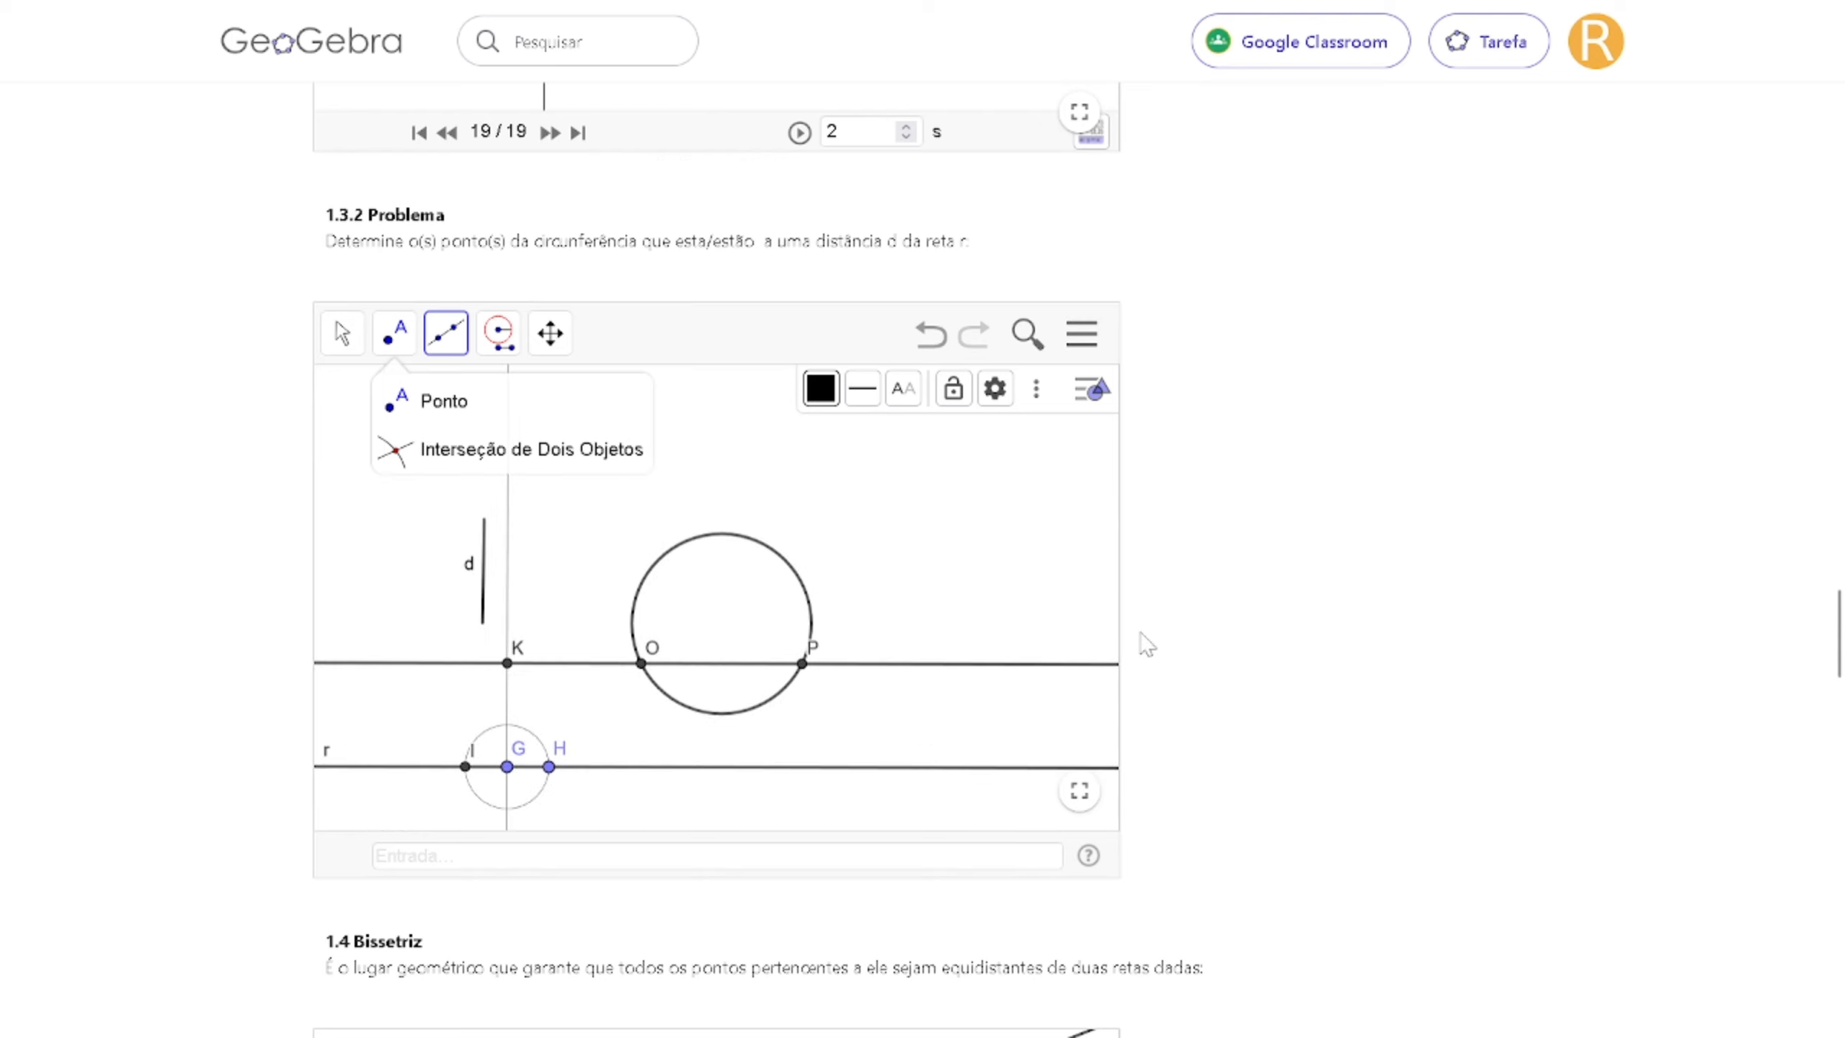
left_click(878, 553)
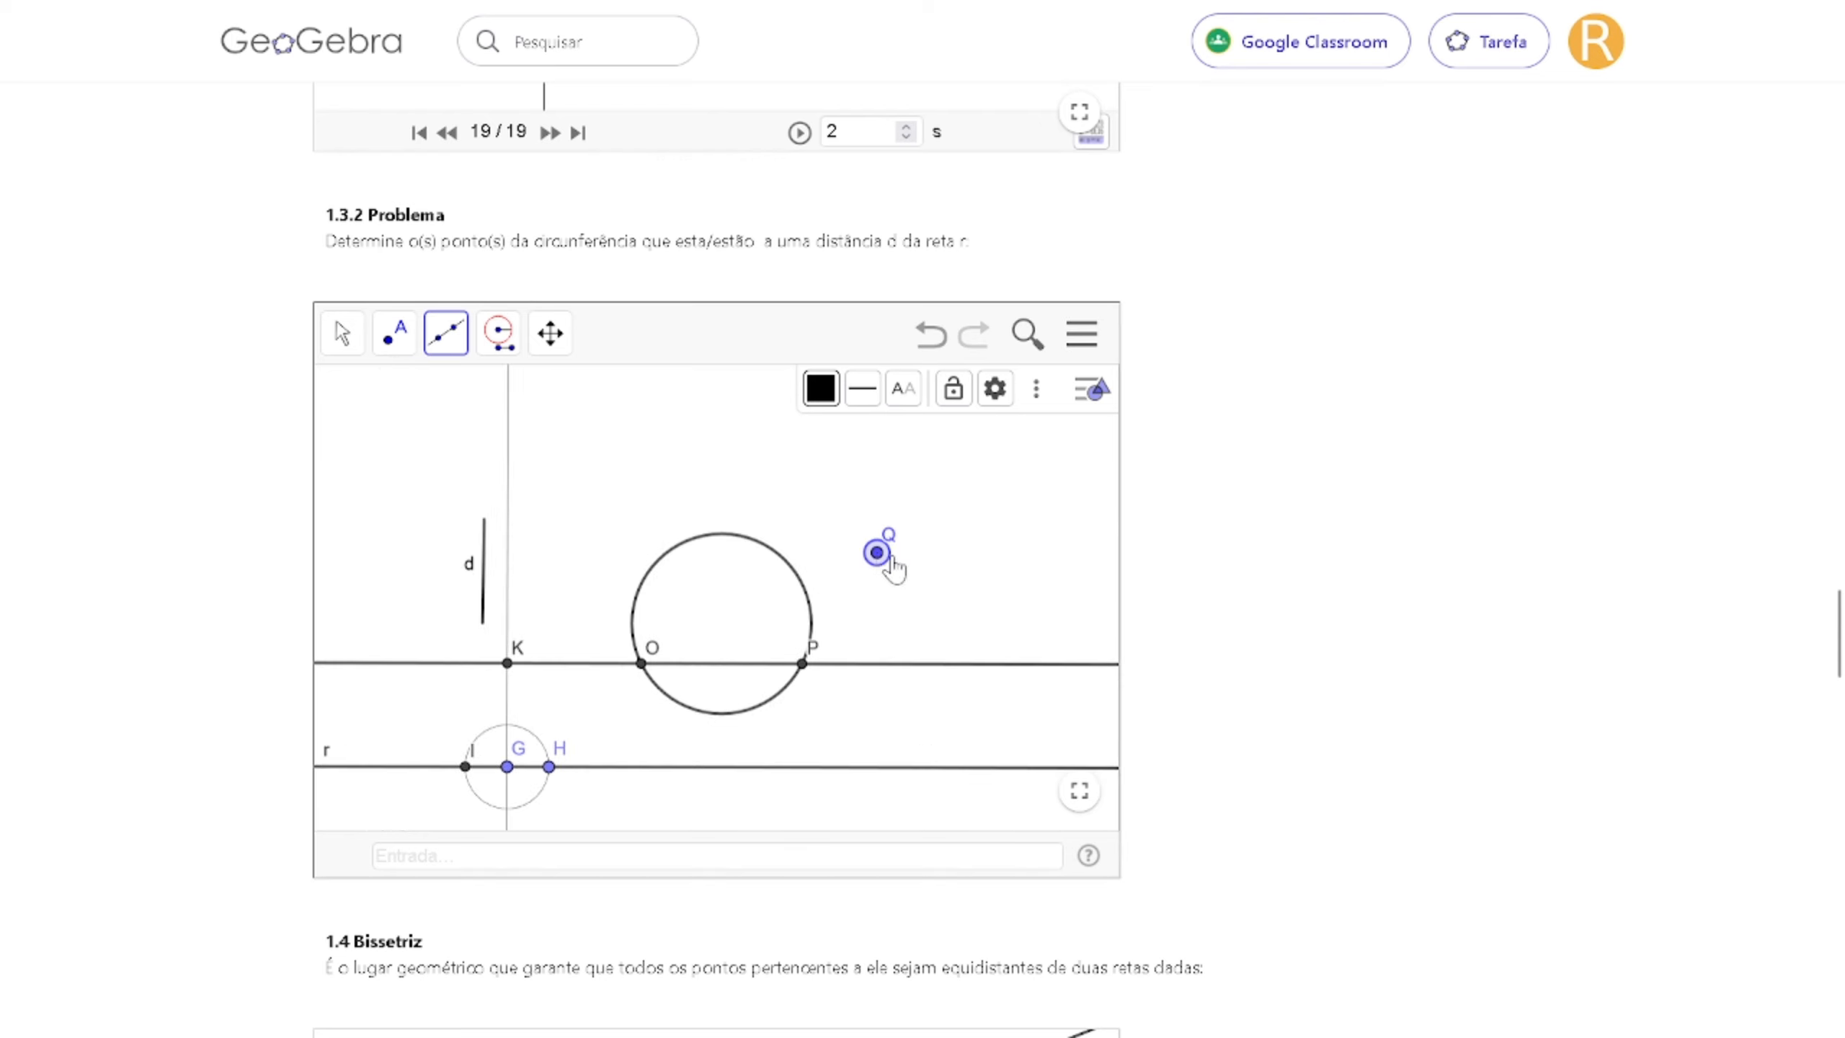
key("ctrl+z")
Read the statement of problem 1.4.2 about point X on r equidistant from s and t, highlighting line r and the key words.
scroll(1324, 607, "down", 5)
scroll(1323, 606, "down", 8)
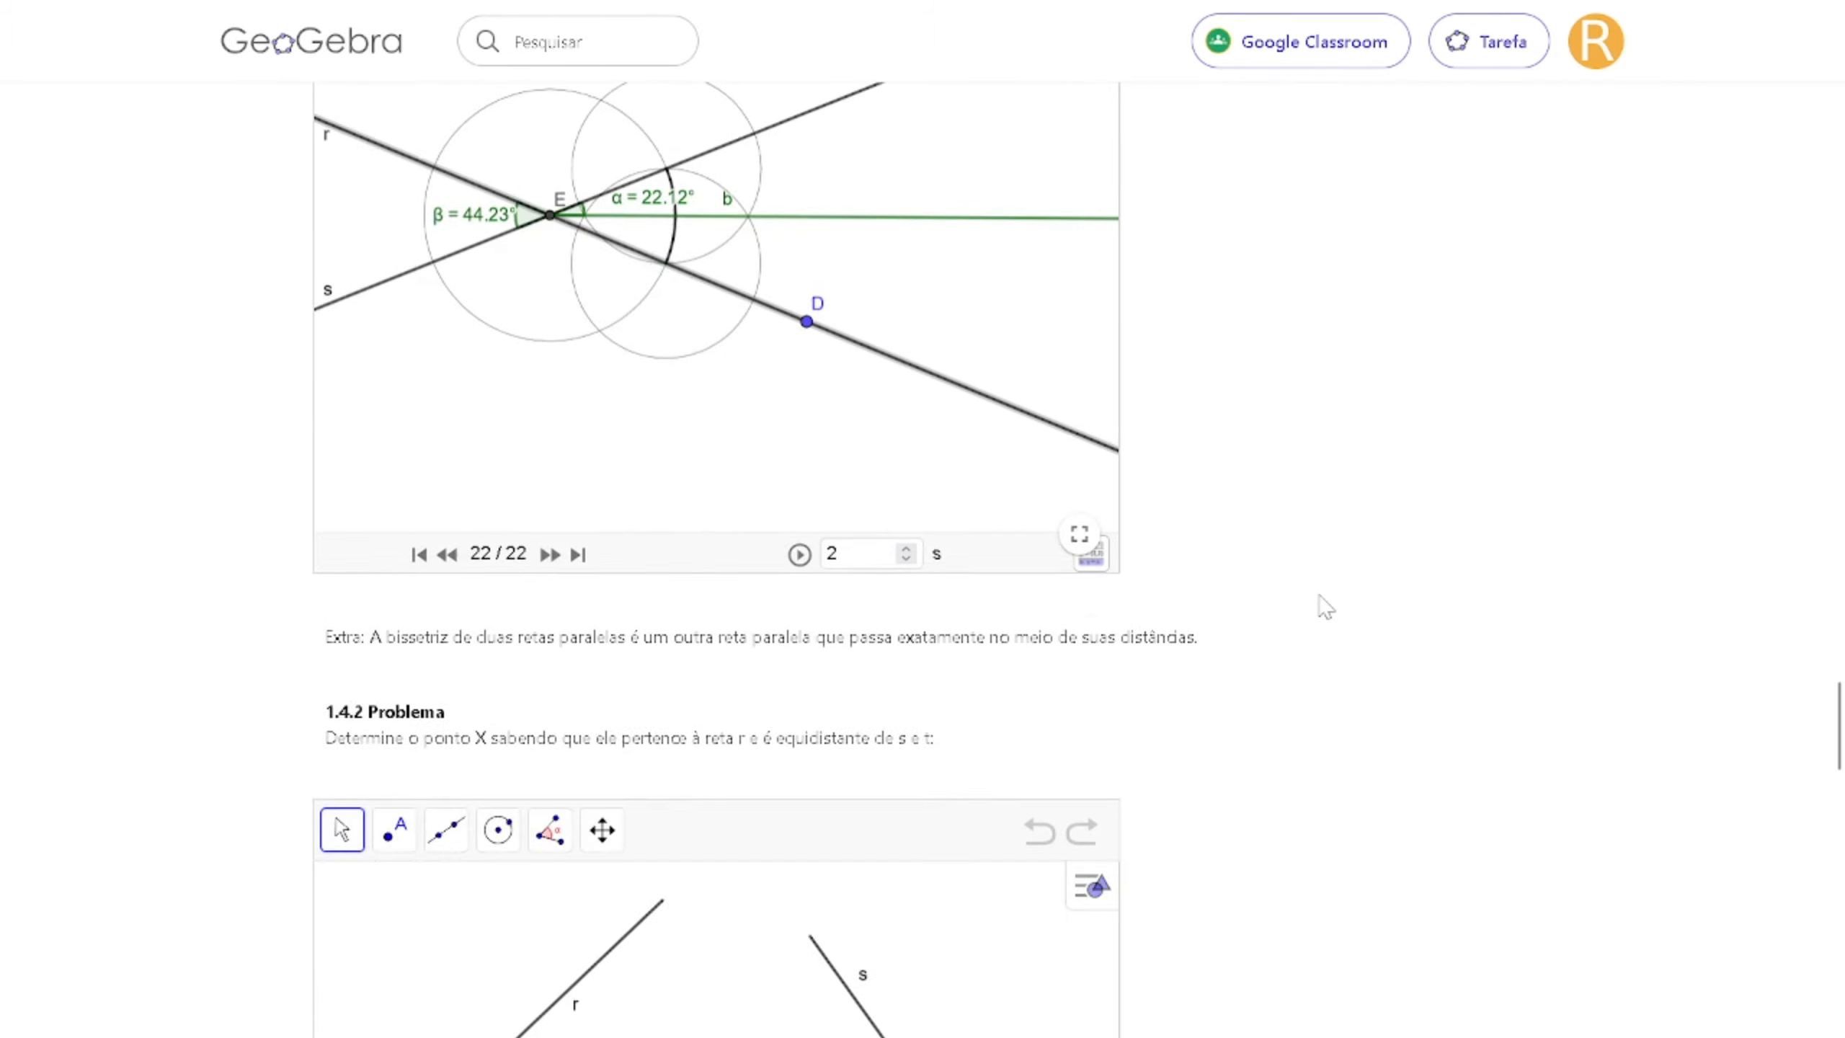
scroll(1324, 607, "down", 1)
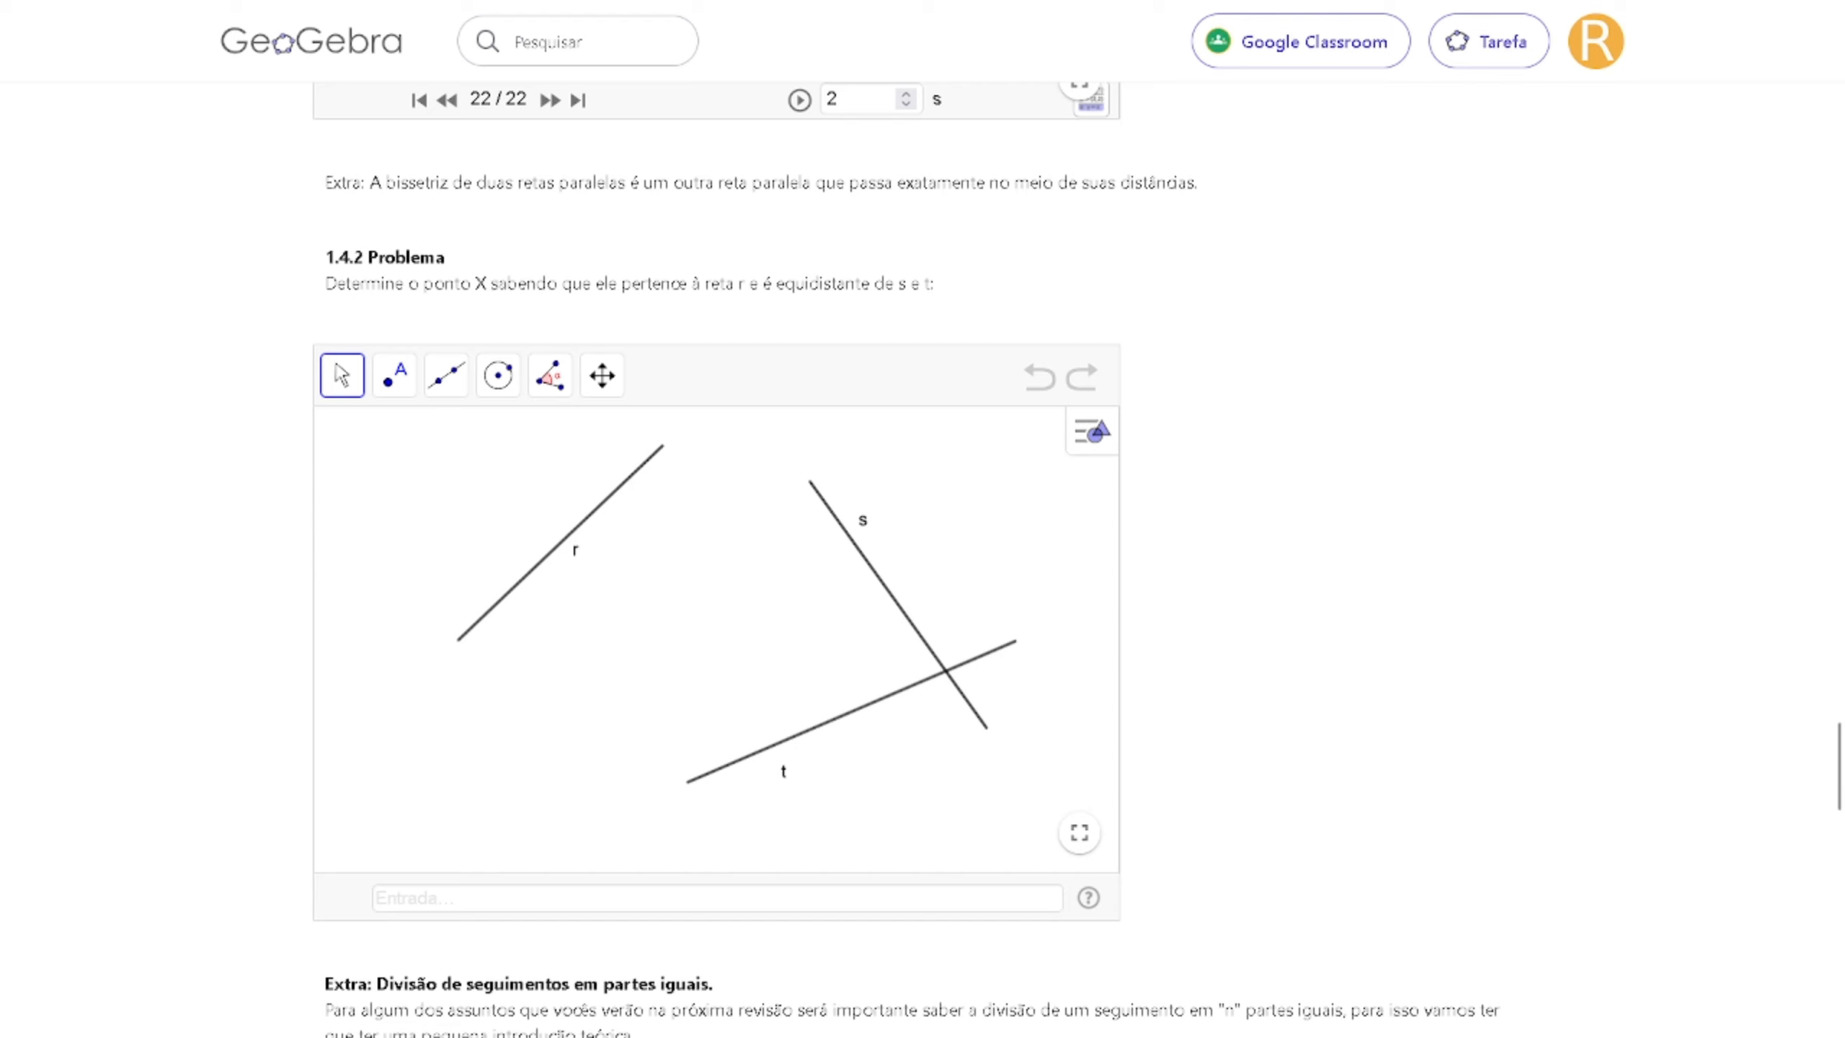
left_click_drag(476, 284, 491, 284)
left_click_drag(735, 284, 745, 318)
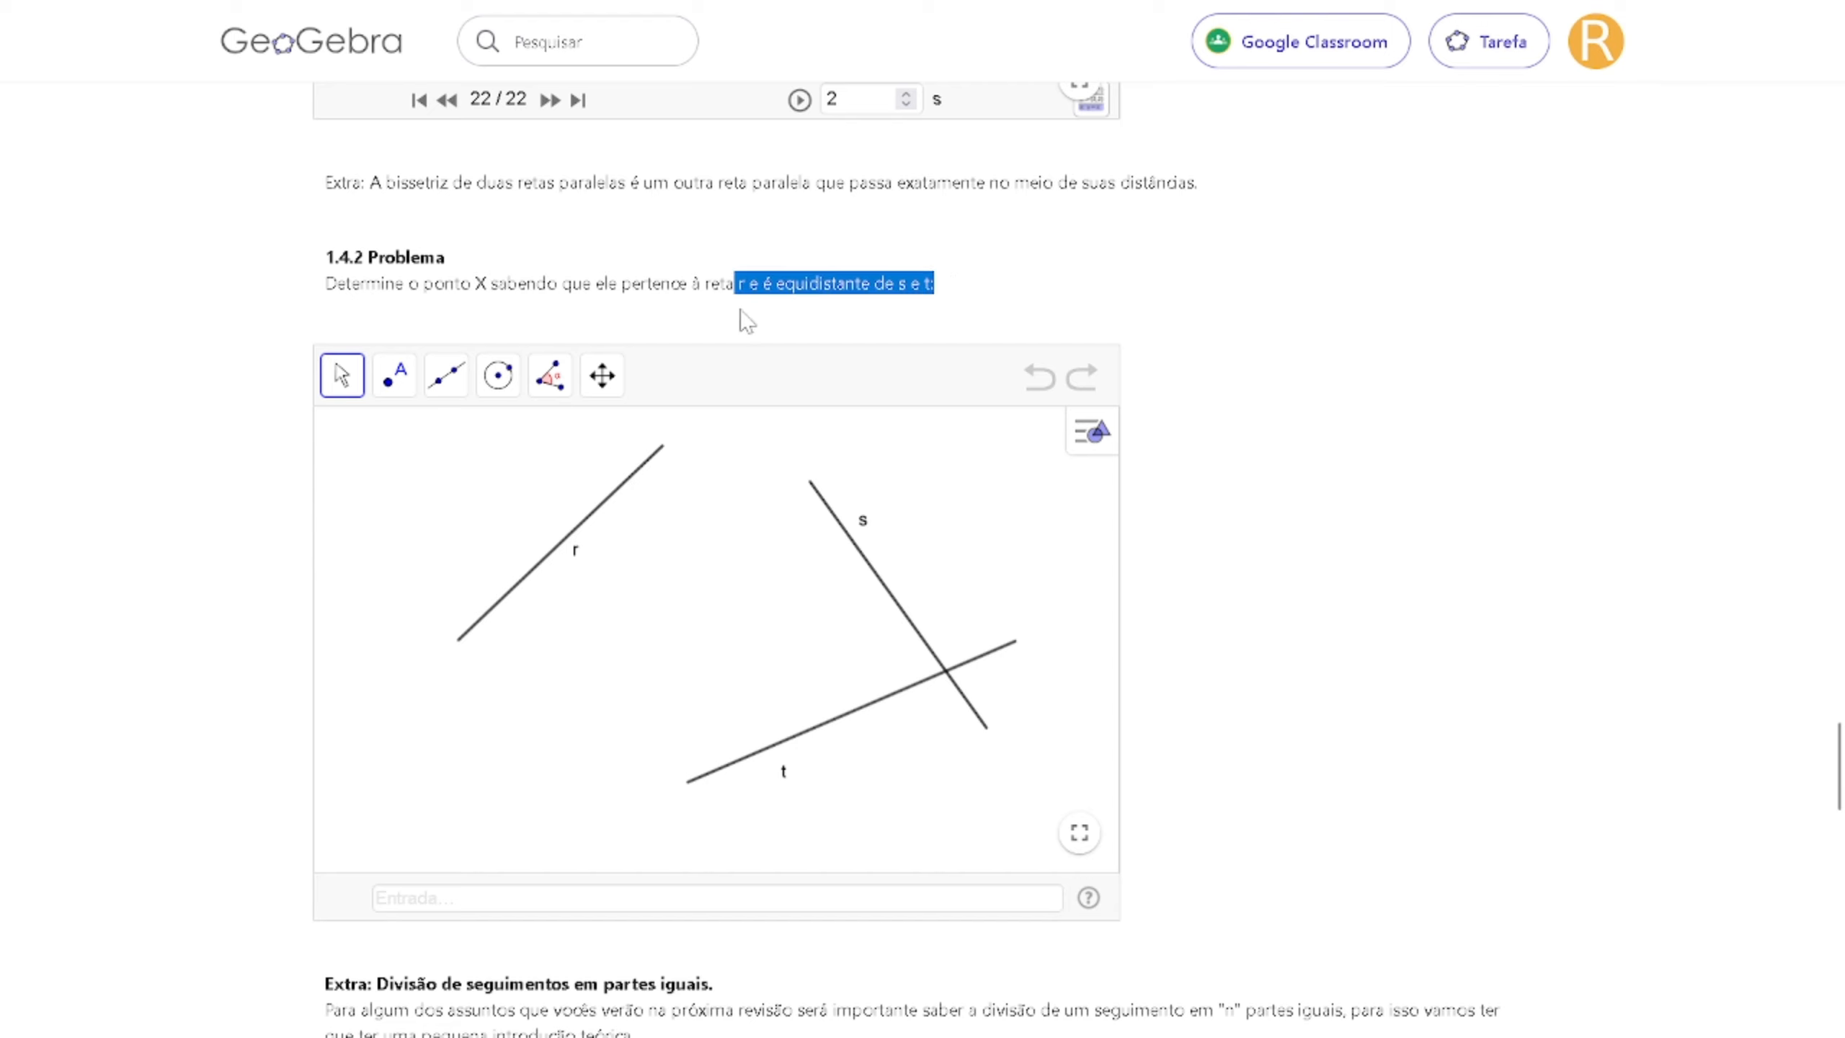
left_click(565, 552)
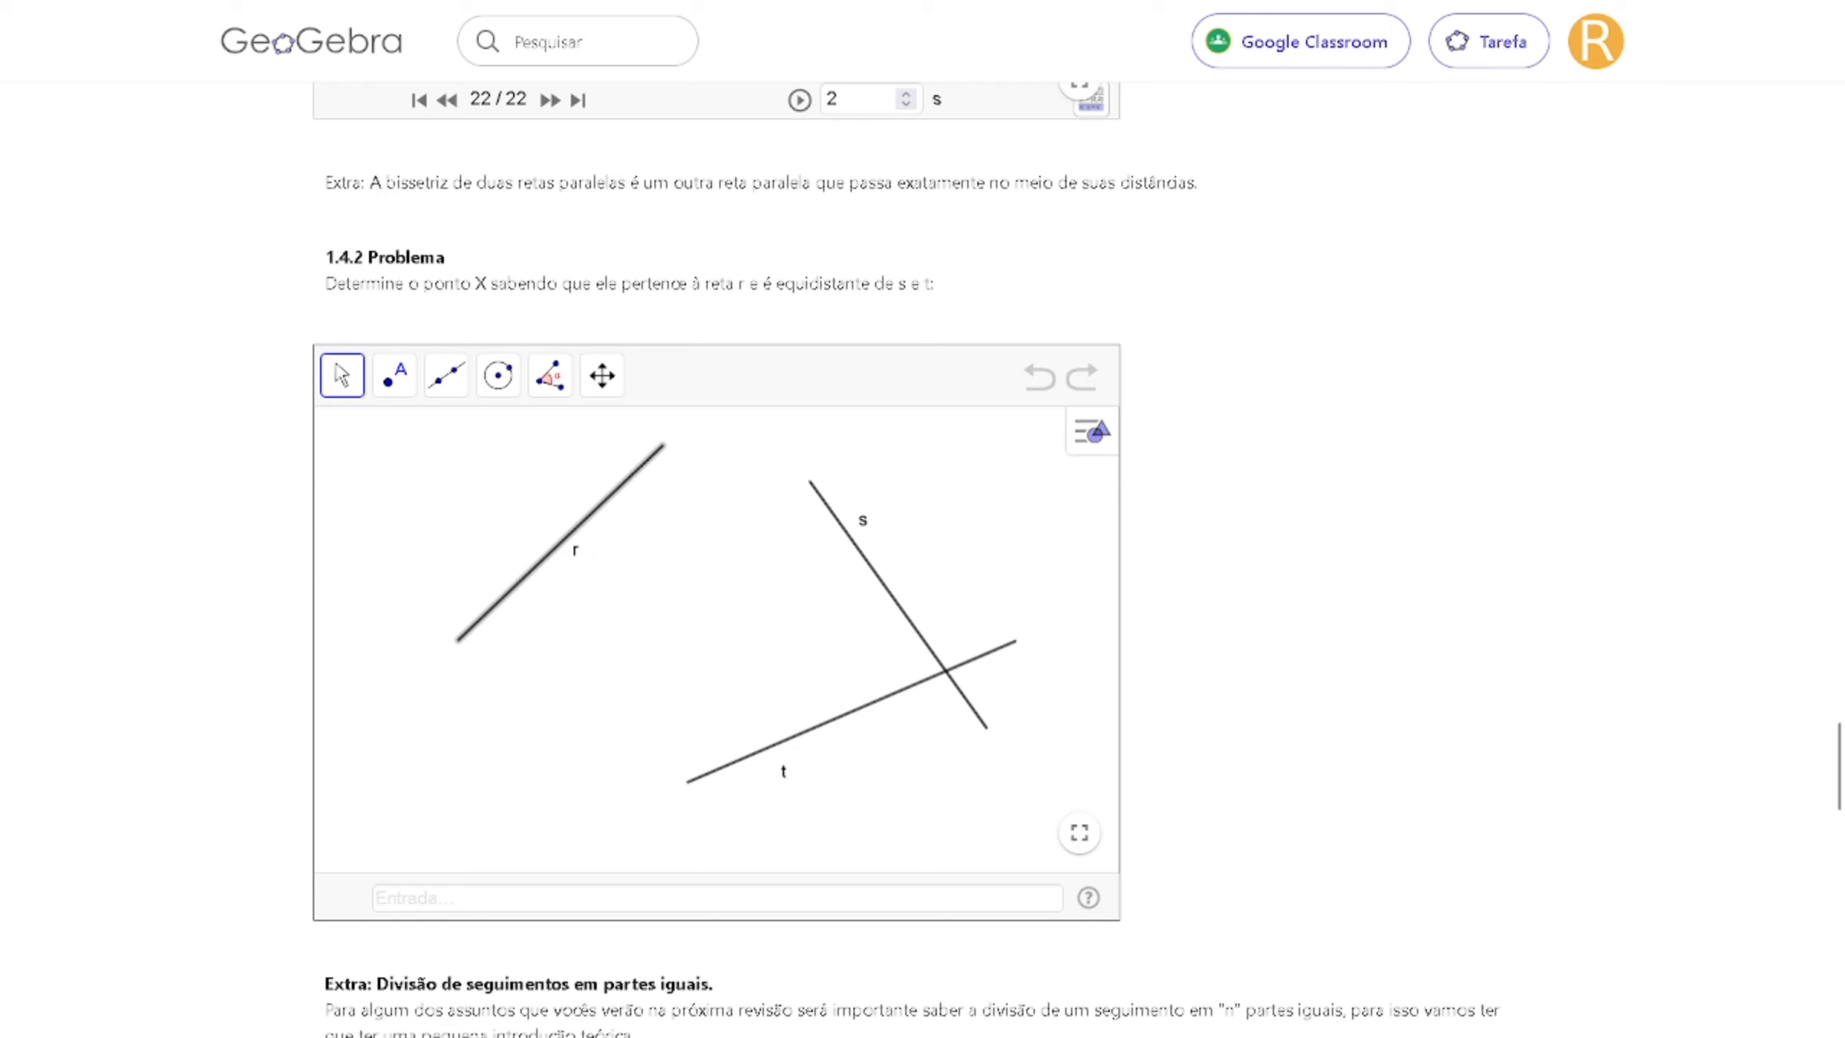
left_click_drag(710, 283, 734, 283)
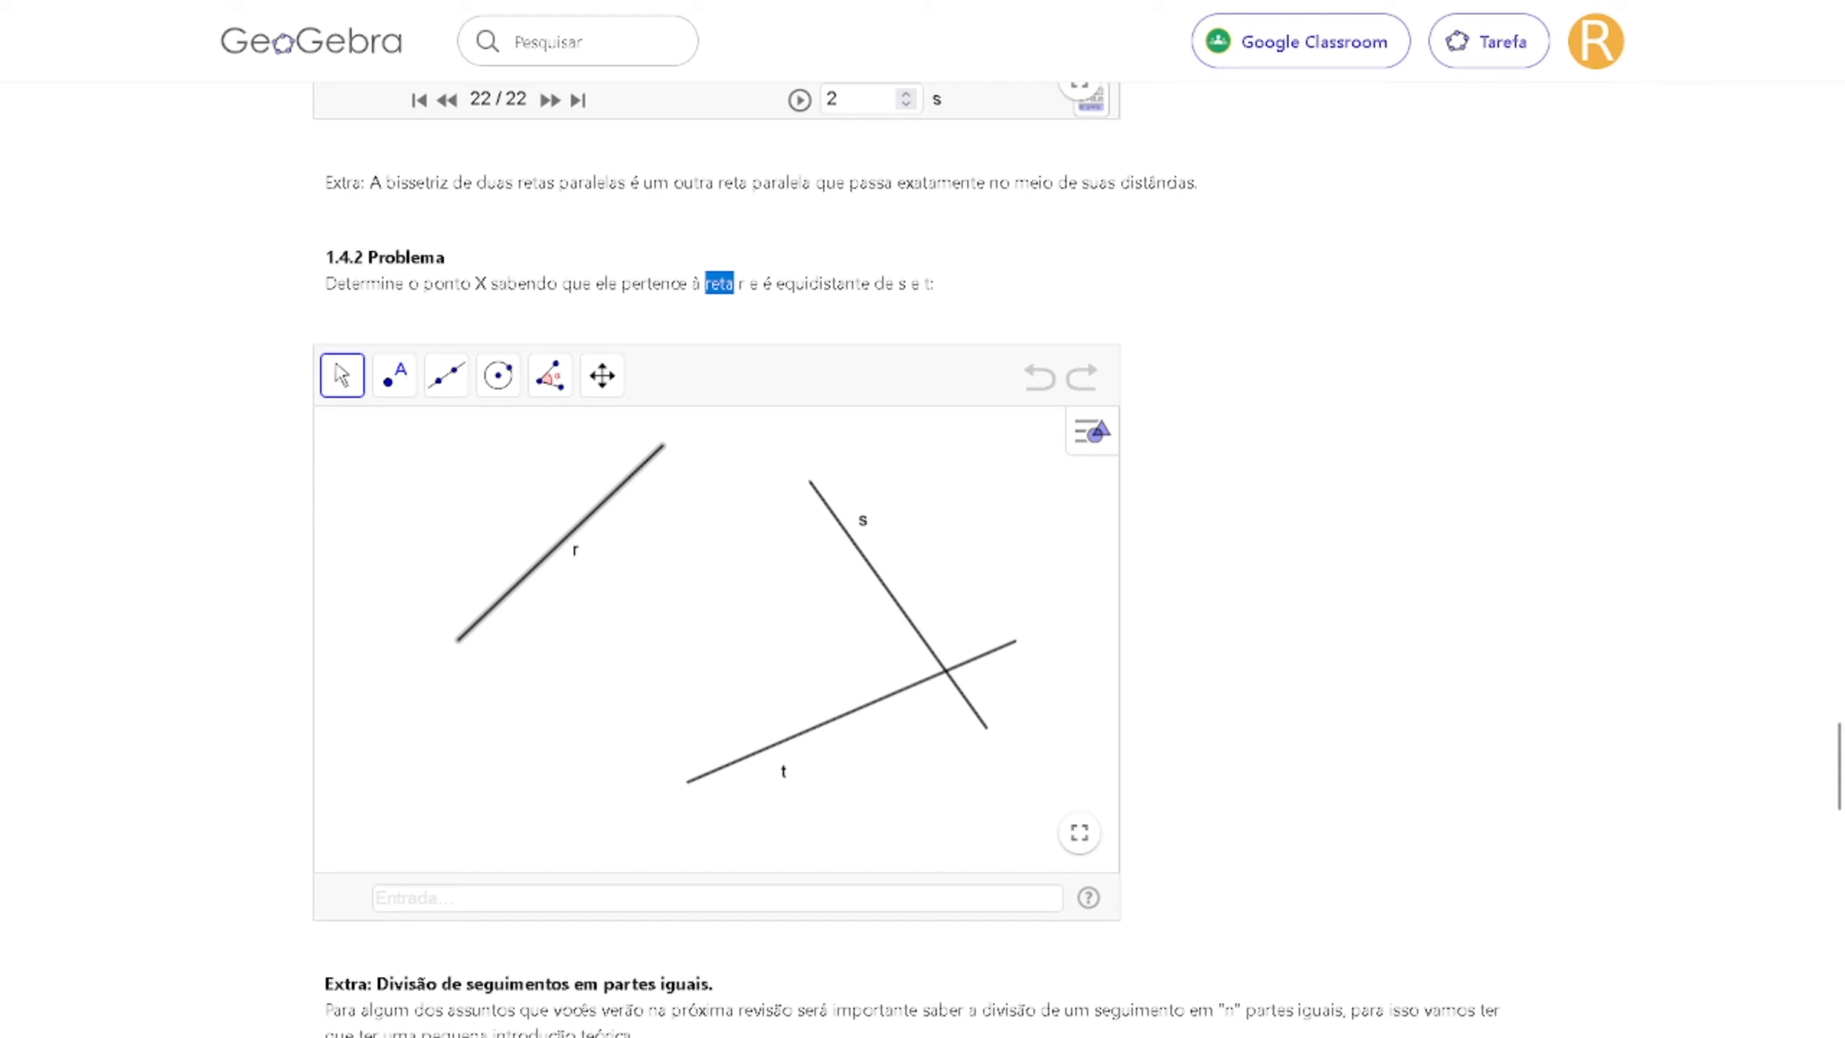
double_click(823, 284)
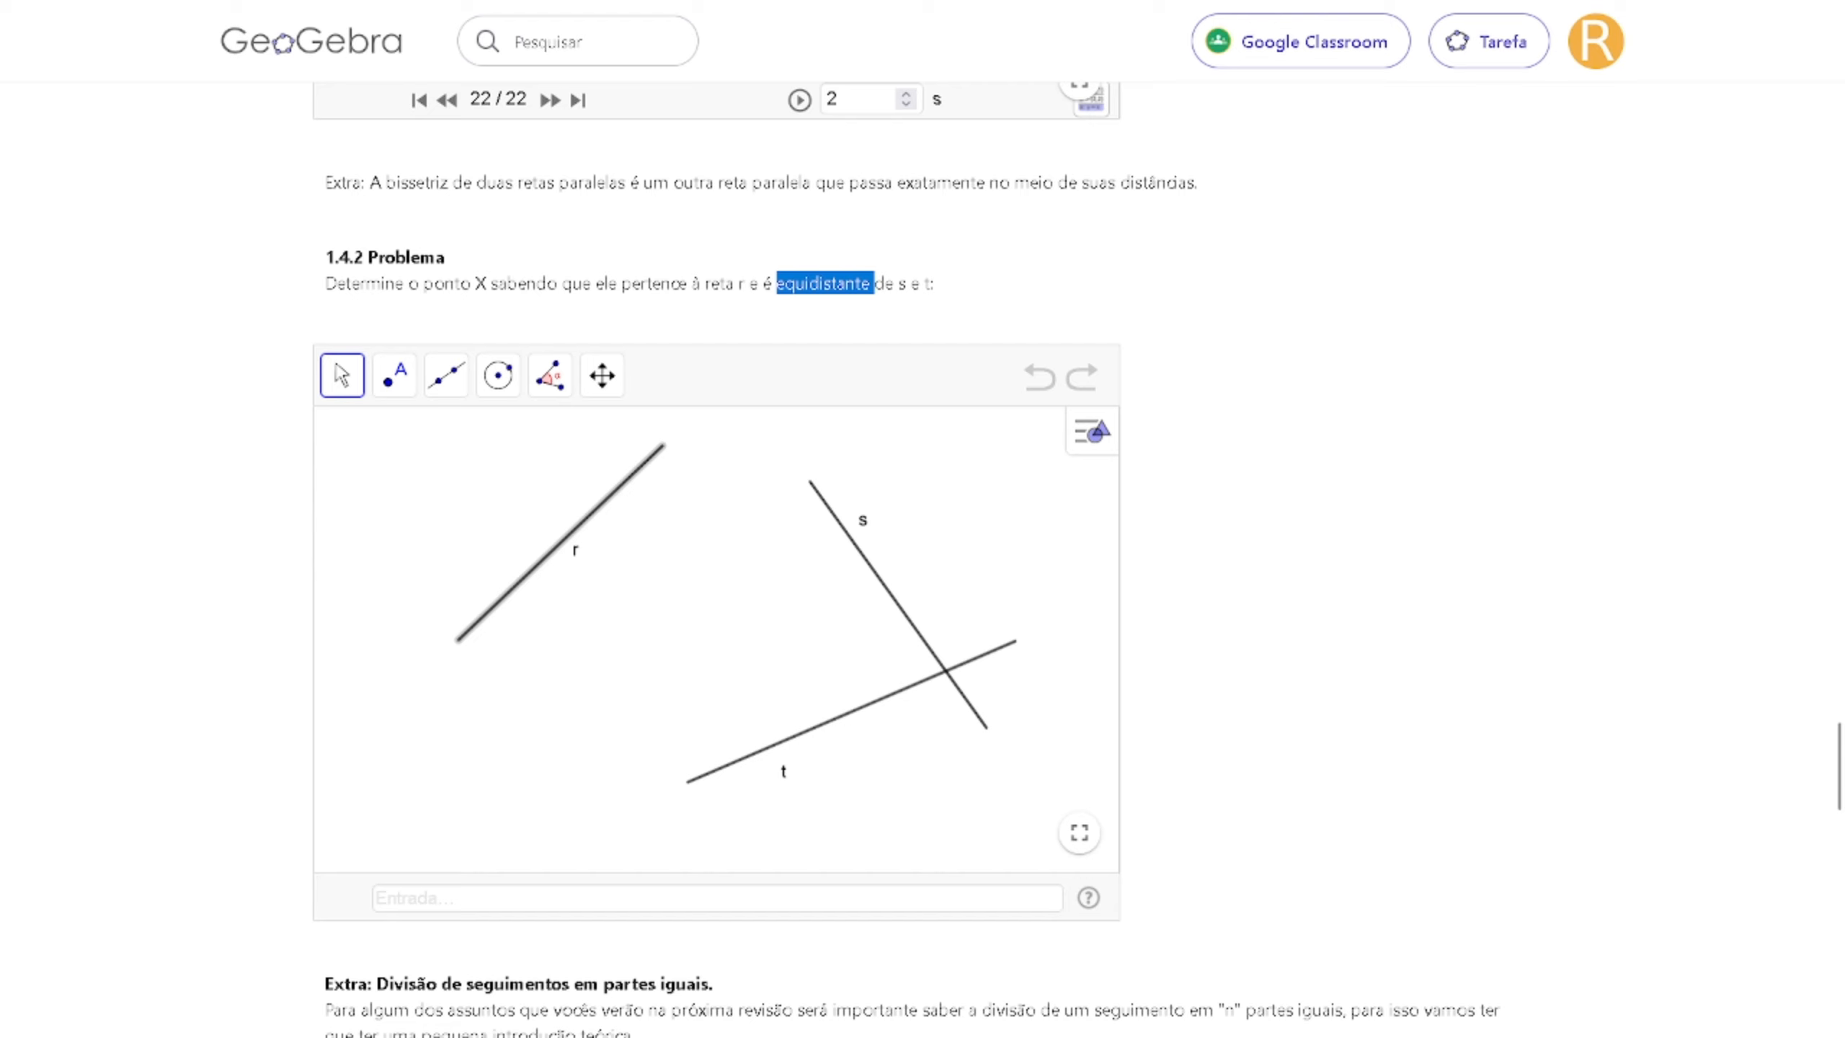
left_click(825, 283)
double_click(932, 284)
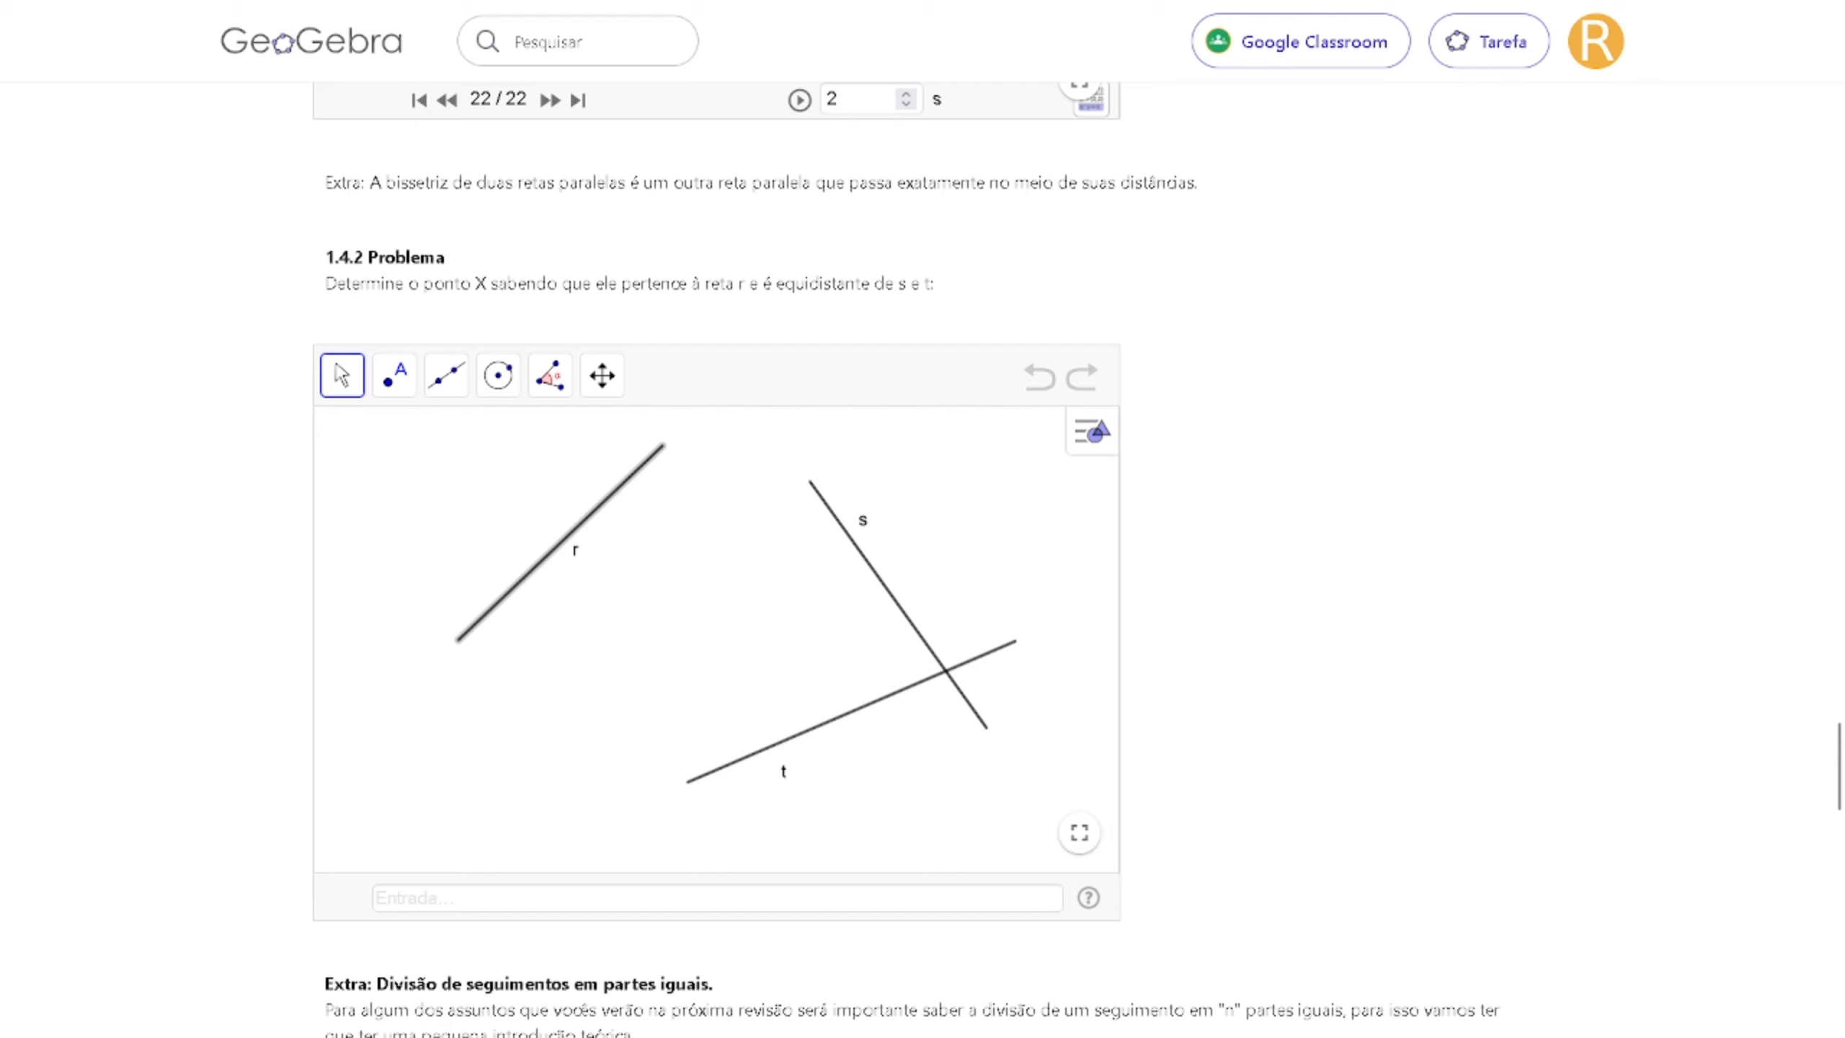
double_click(928, 283)
Mark the intersection point of lines s and t in problem 1.4.2.
left_click(385, 375)
left_click(406, 443)
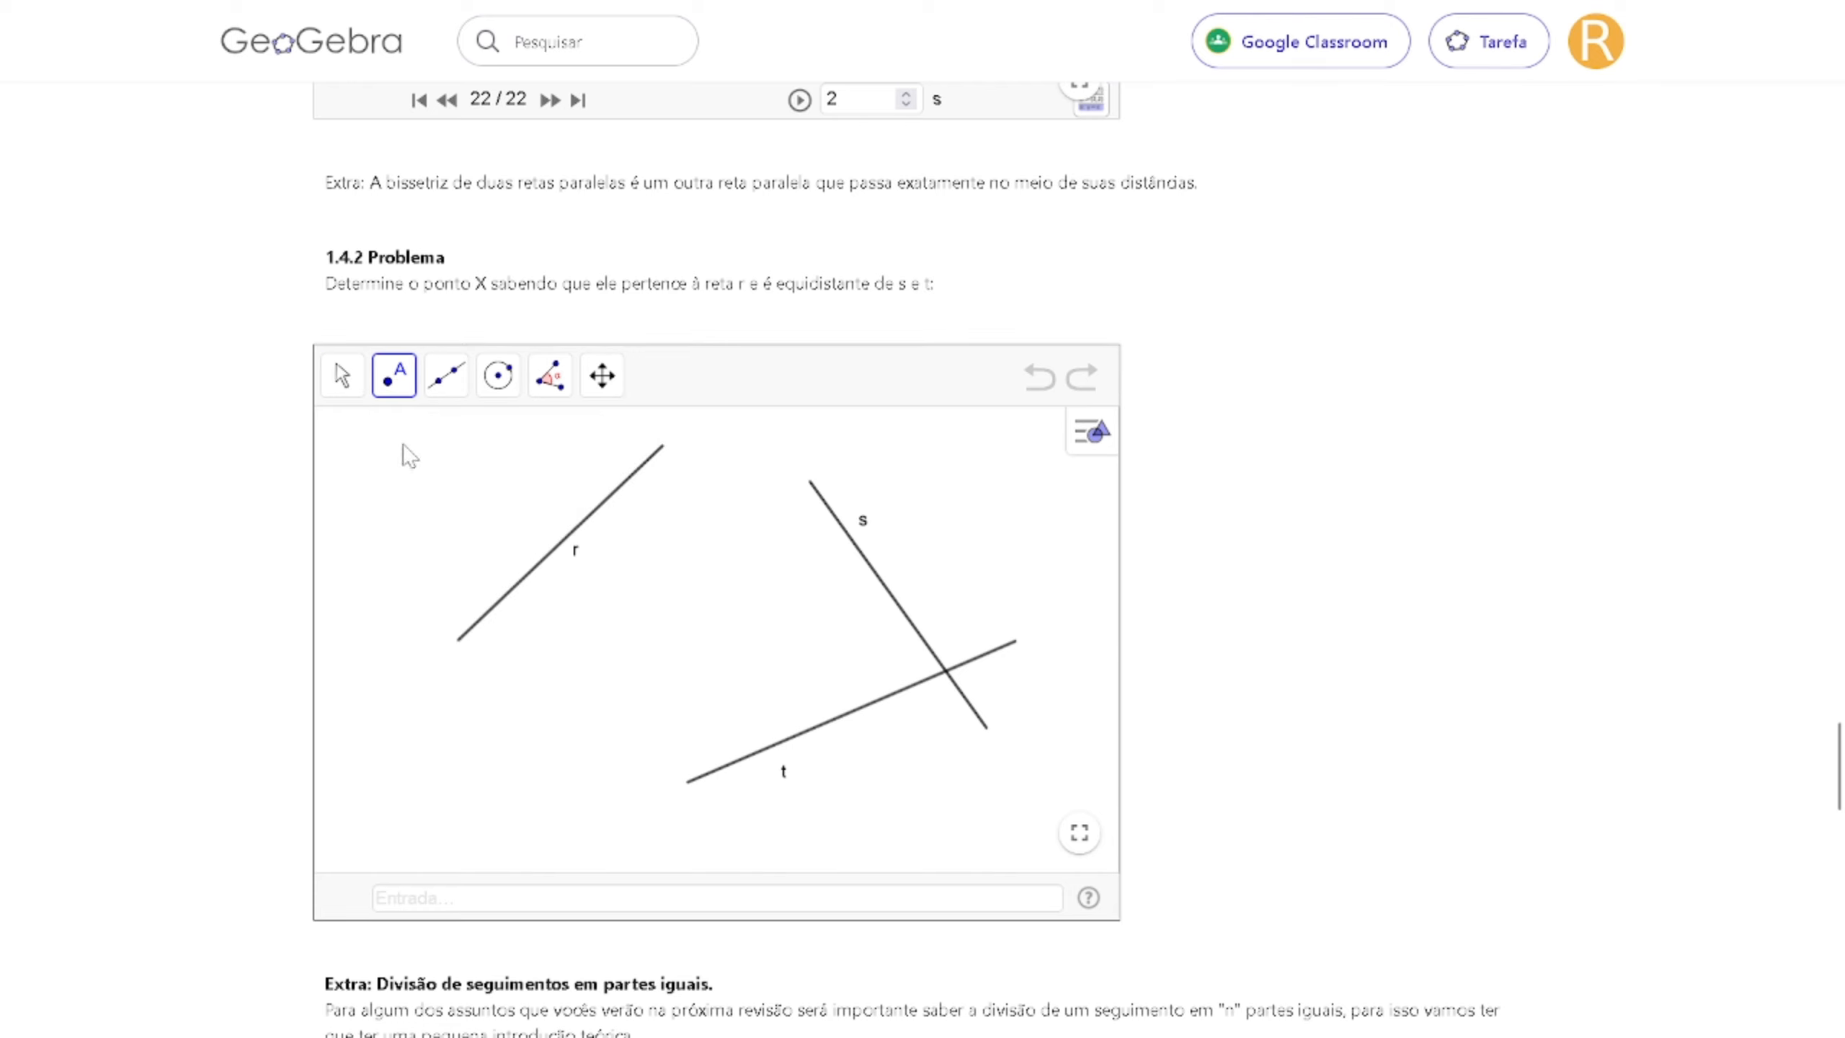
left_click(944, 672)
Draw a circle centred on intersection G through a point on line t, and mark its upper intersection with line s.
left_click(498, 375)
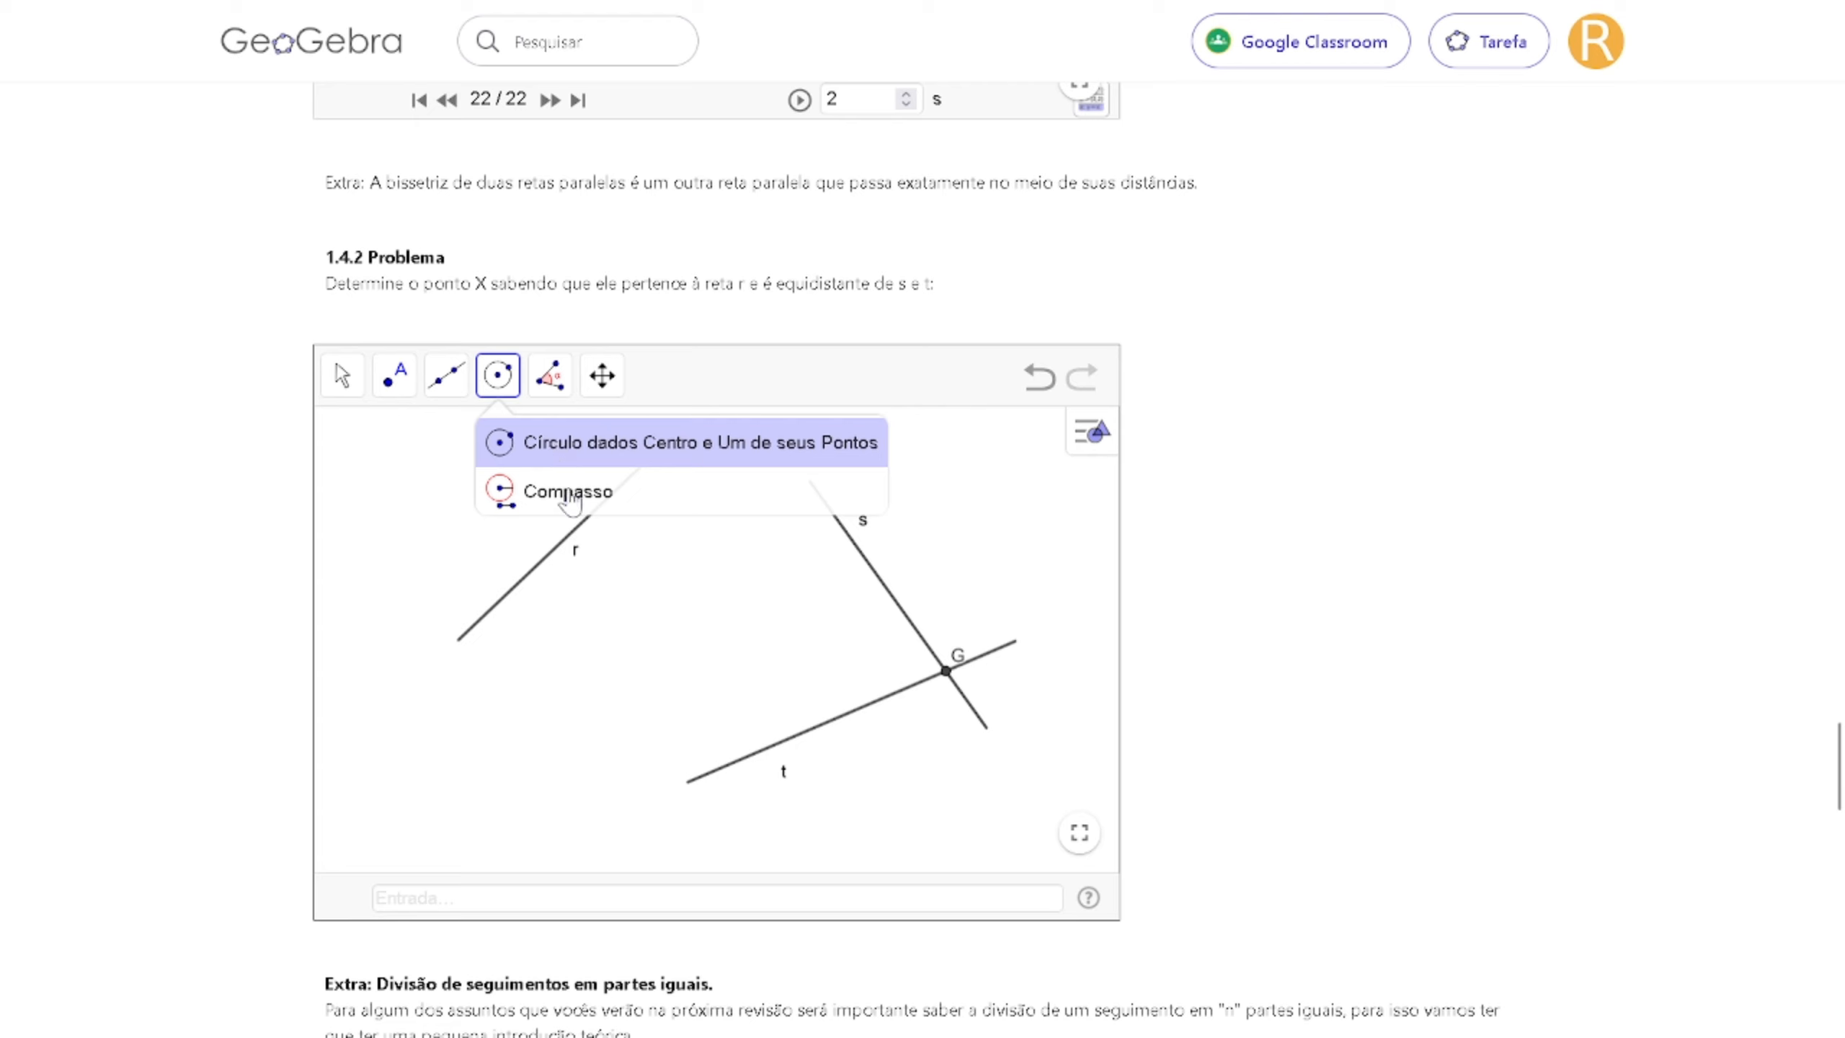
left_click(556, 465)
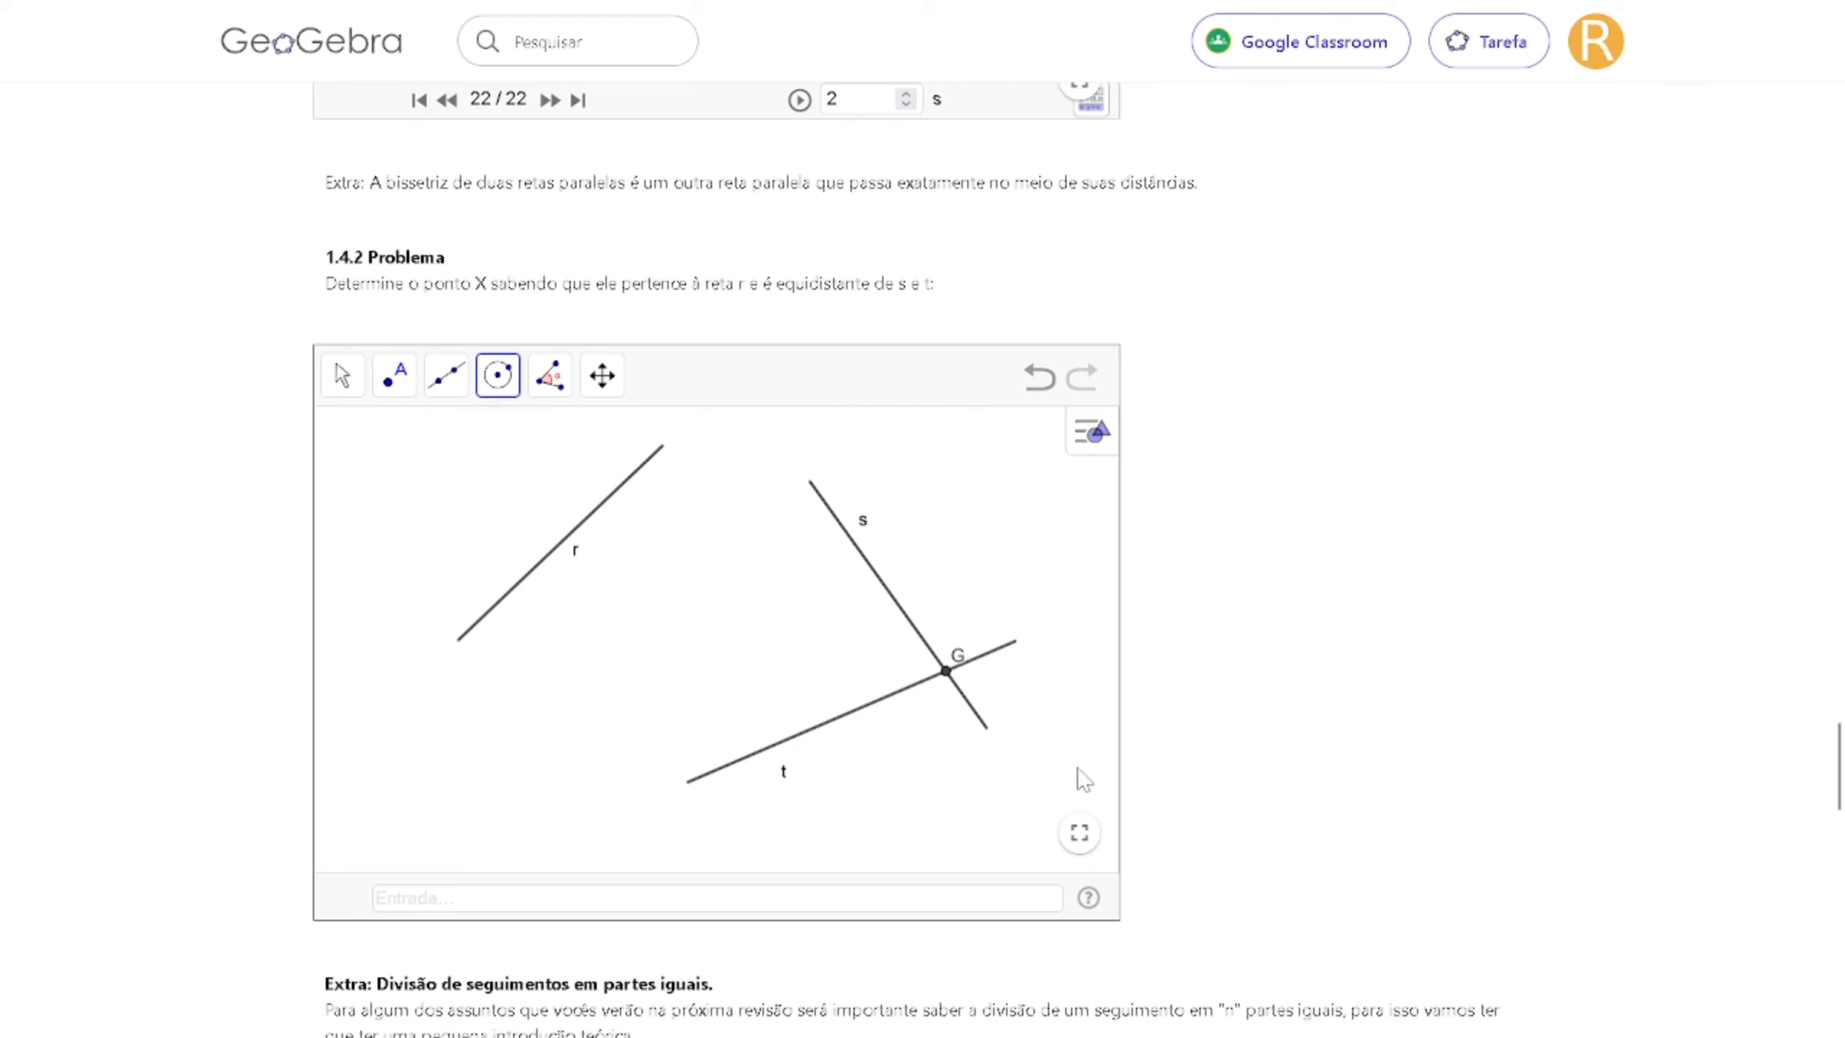
left_click(945, 672)
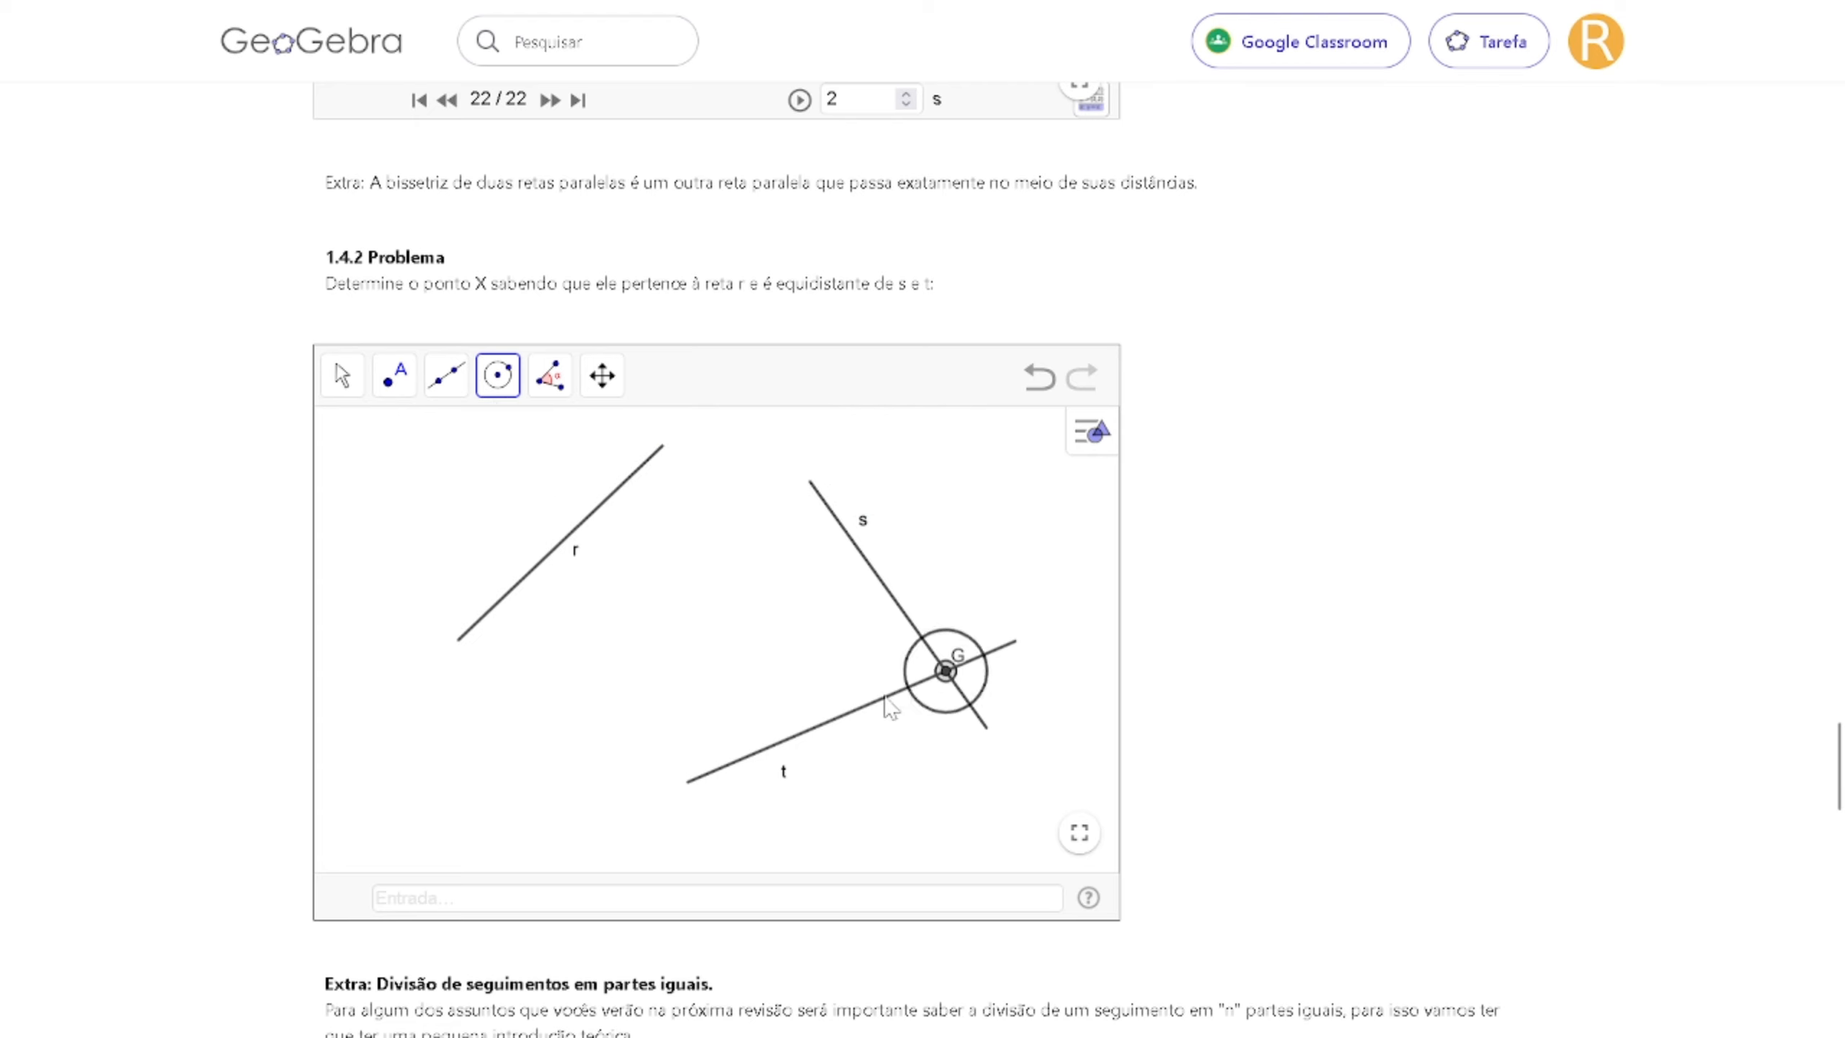
left_click(880, 699)
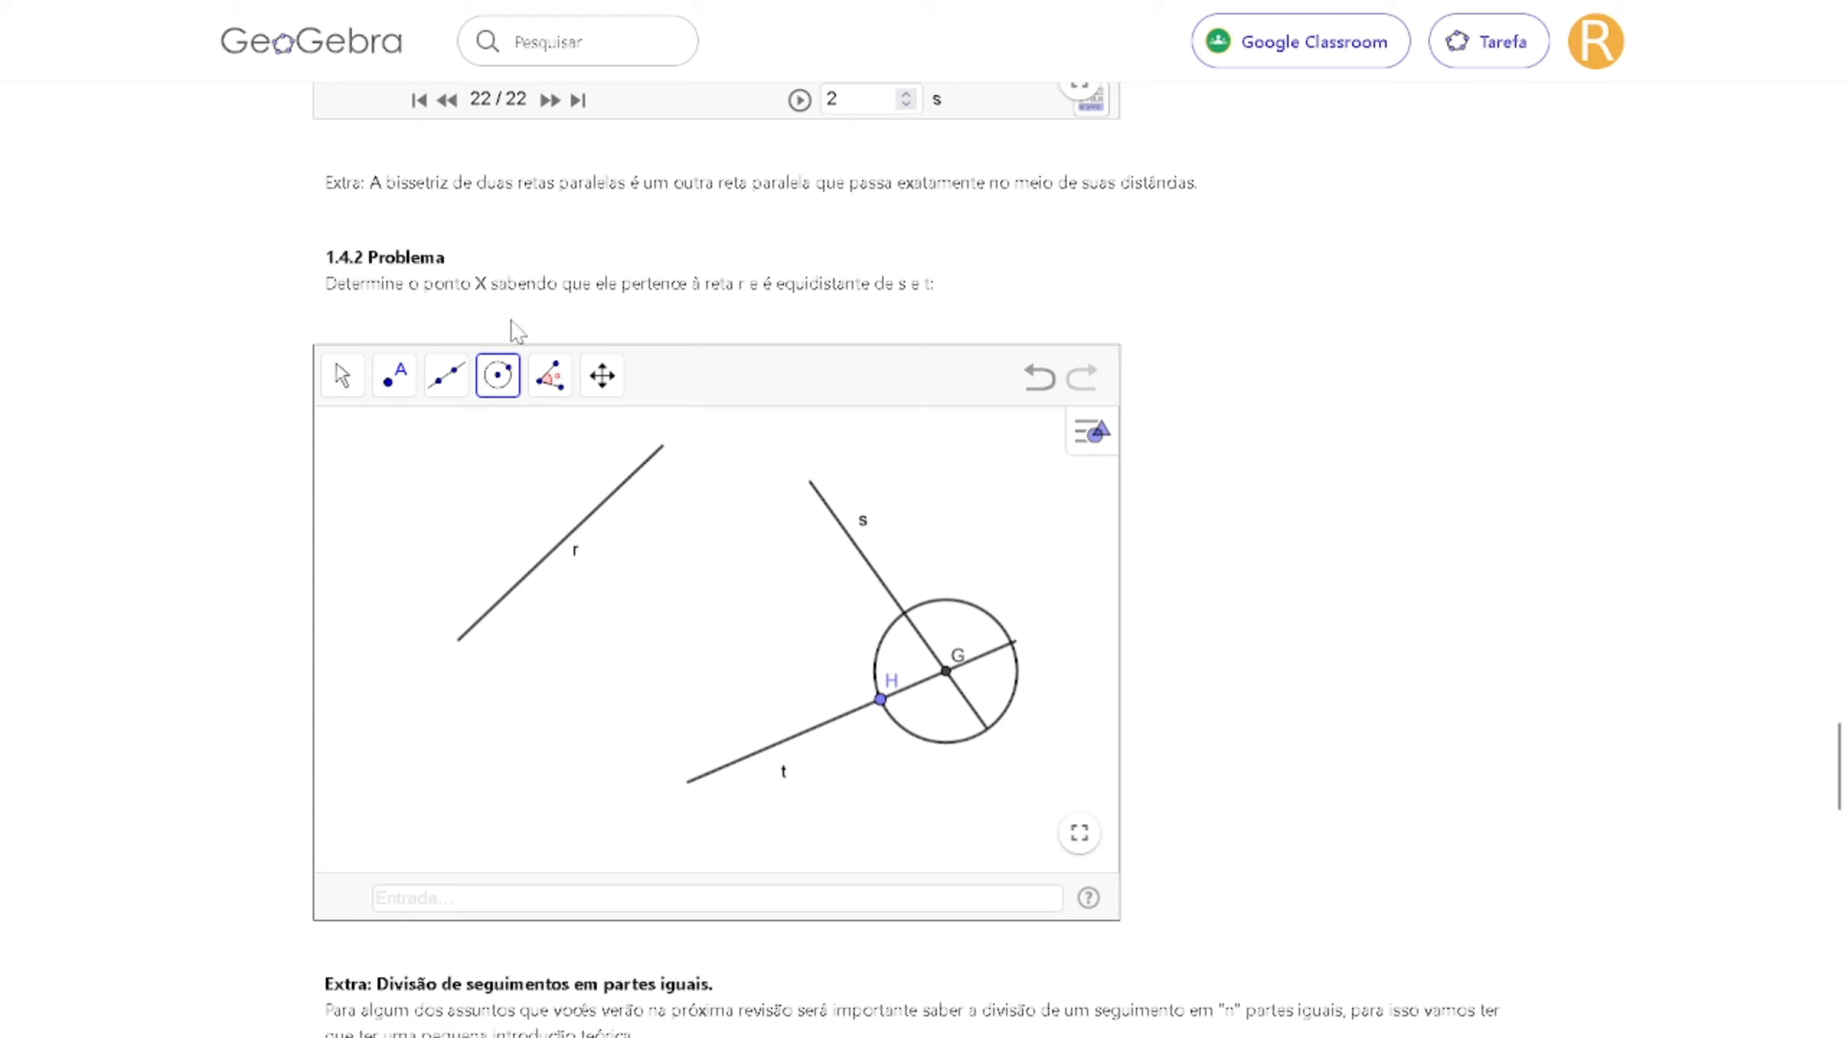
left_click(393, 374)
mouse_move(446, 374)
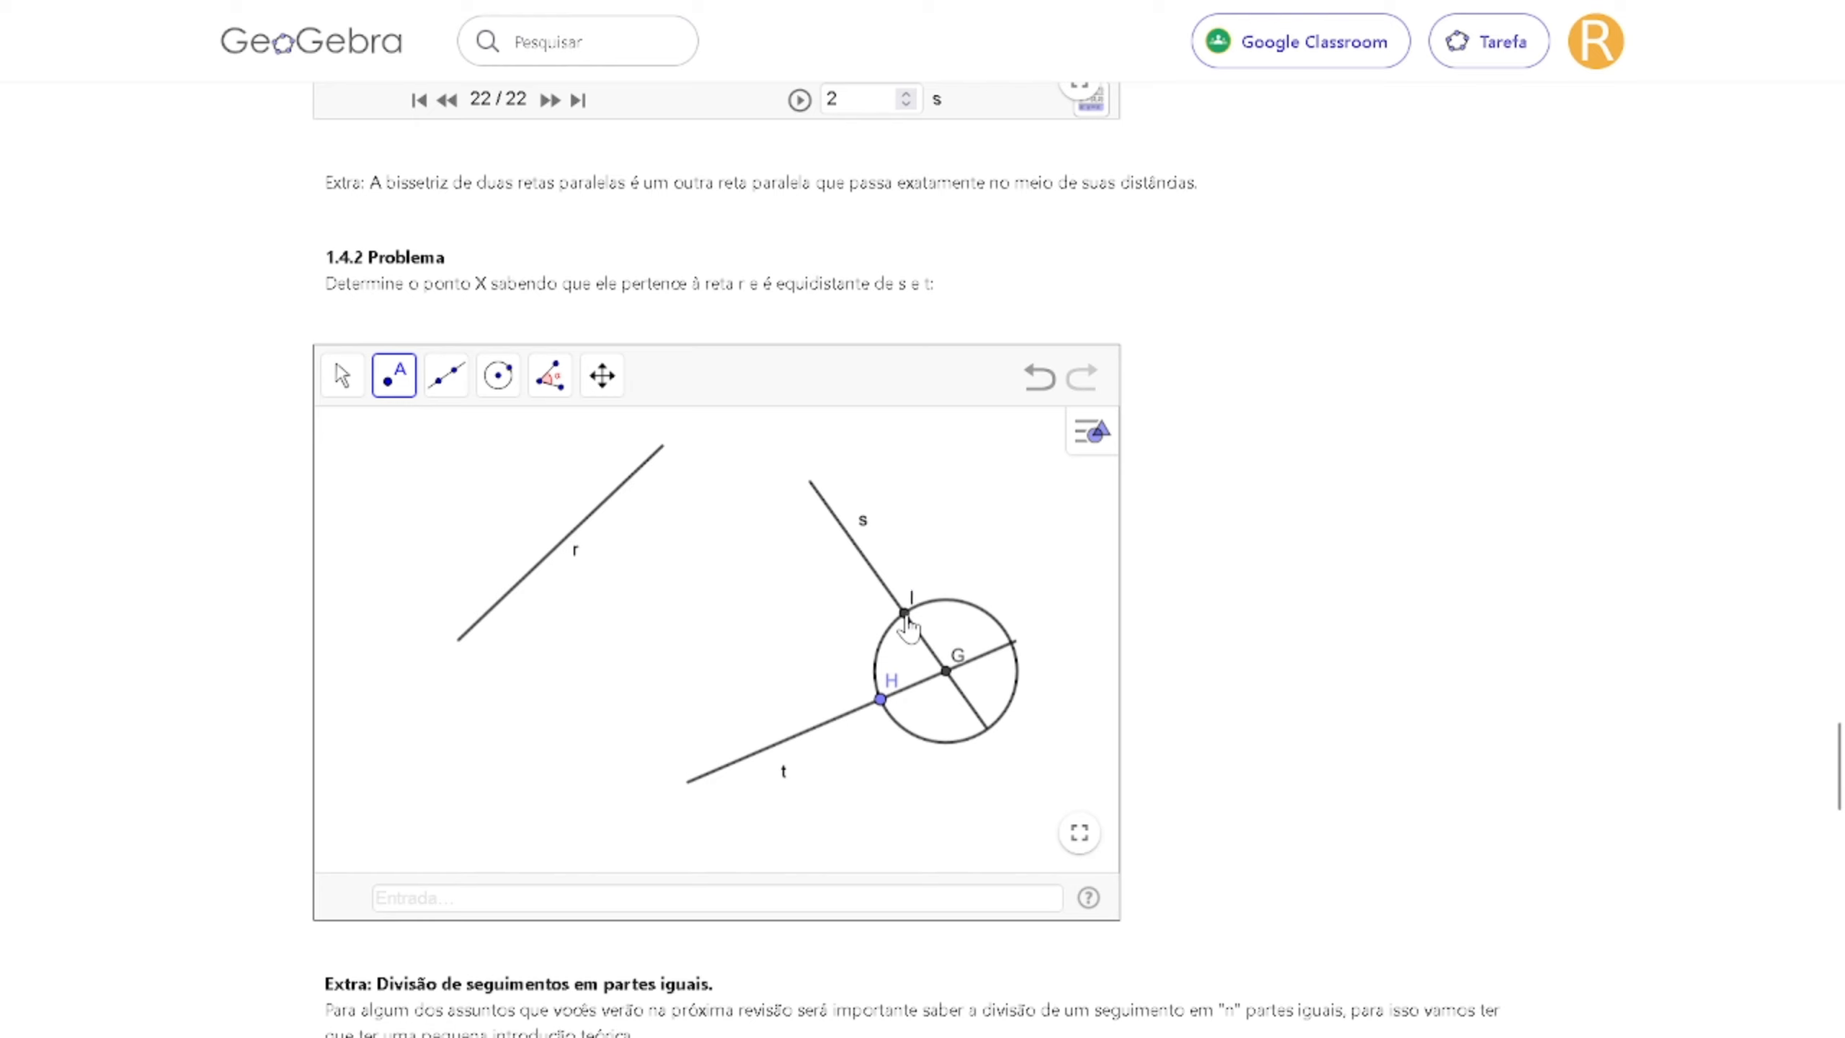
With the Compass tool, draw two circles of radius HI, one centred on H and the other on I.
left_click(498, 375)
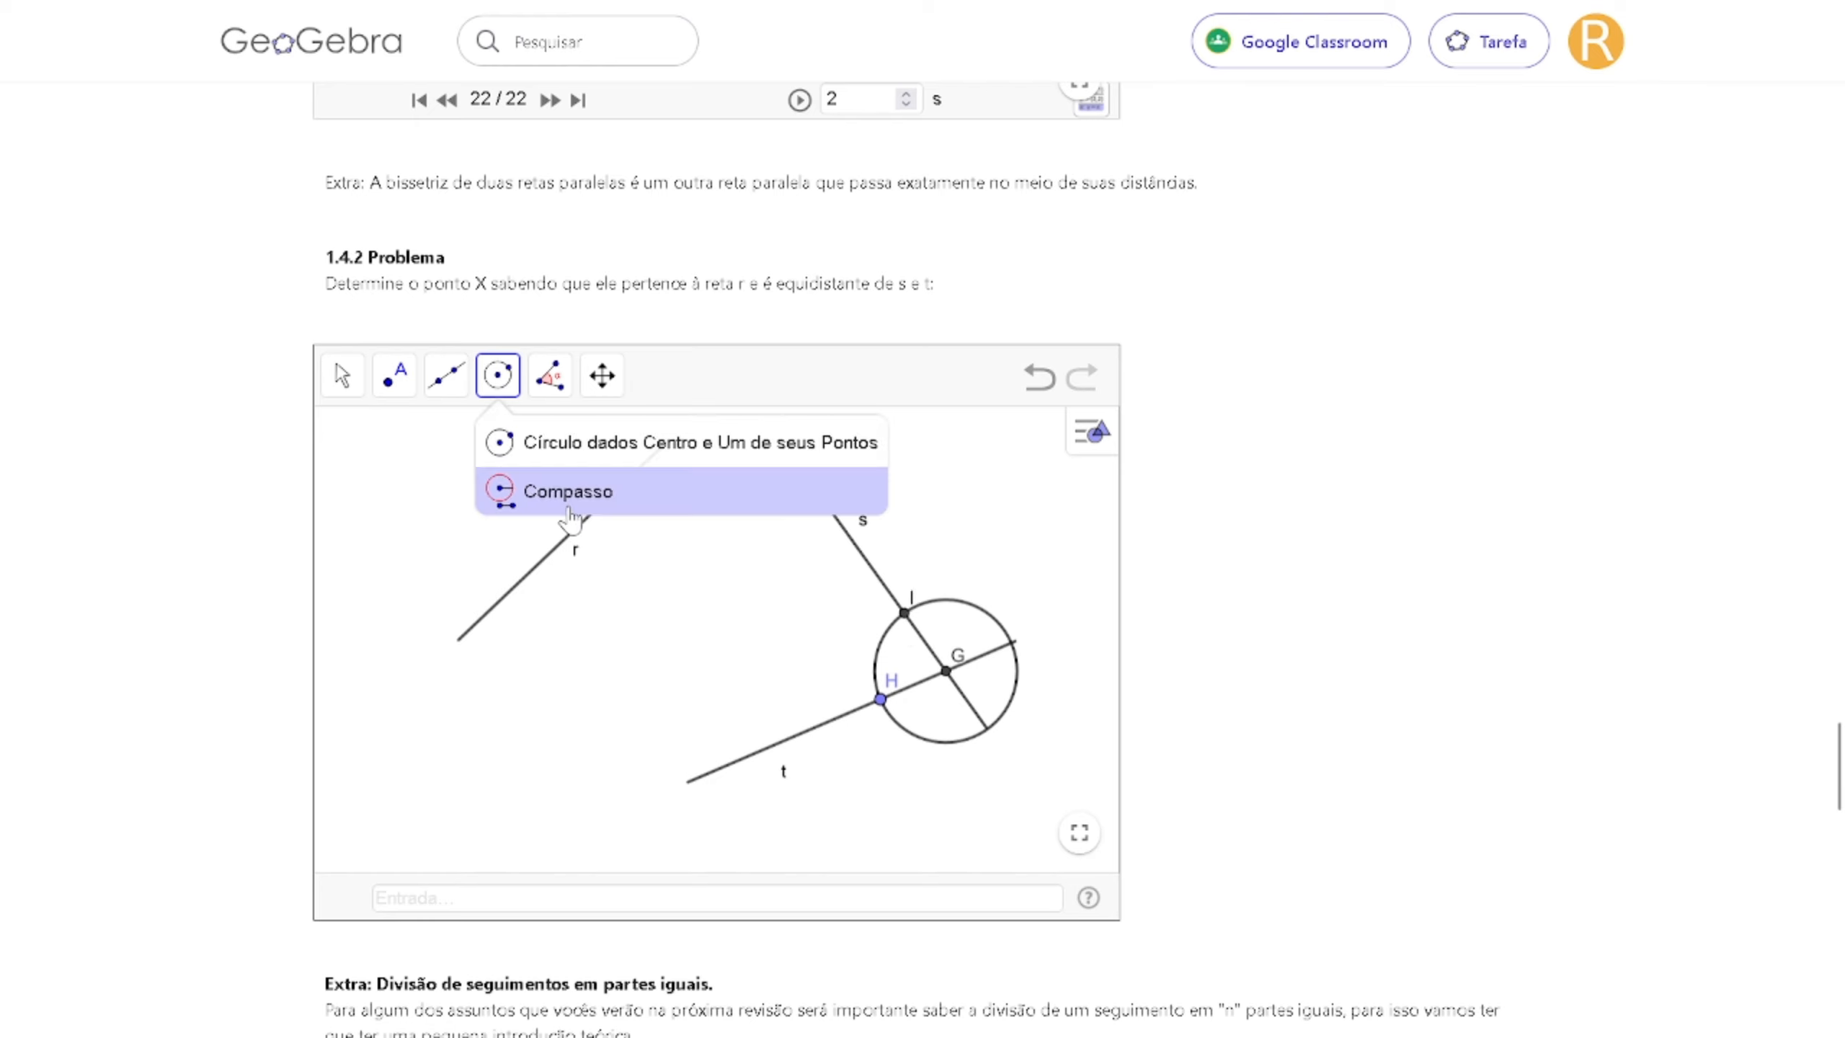
left_click(571, 509)
left_click(904, 613)
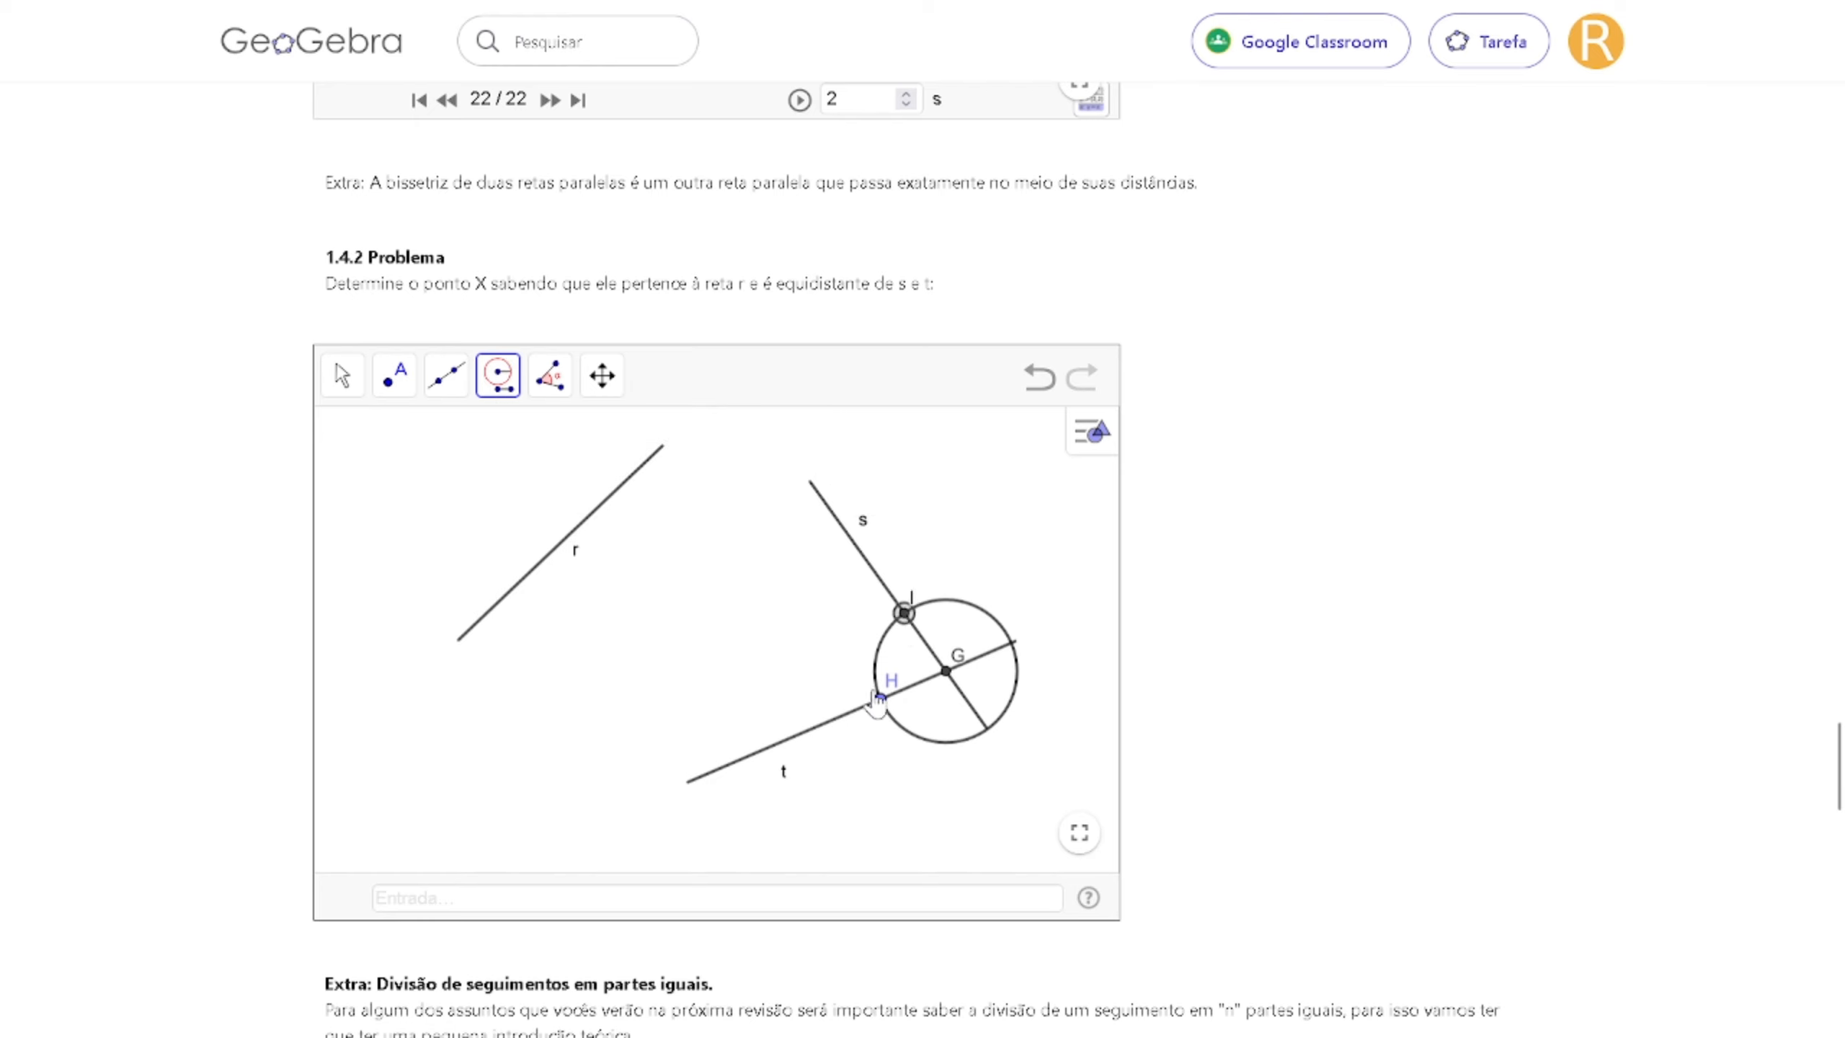
left_click(880, 699)
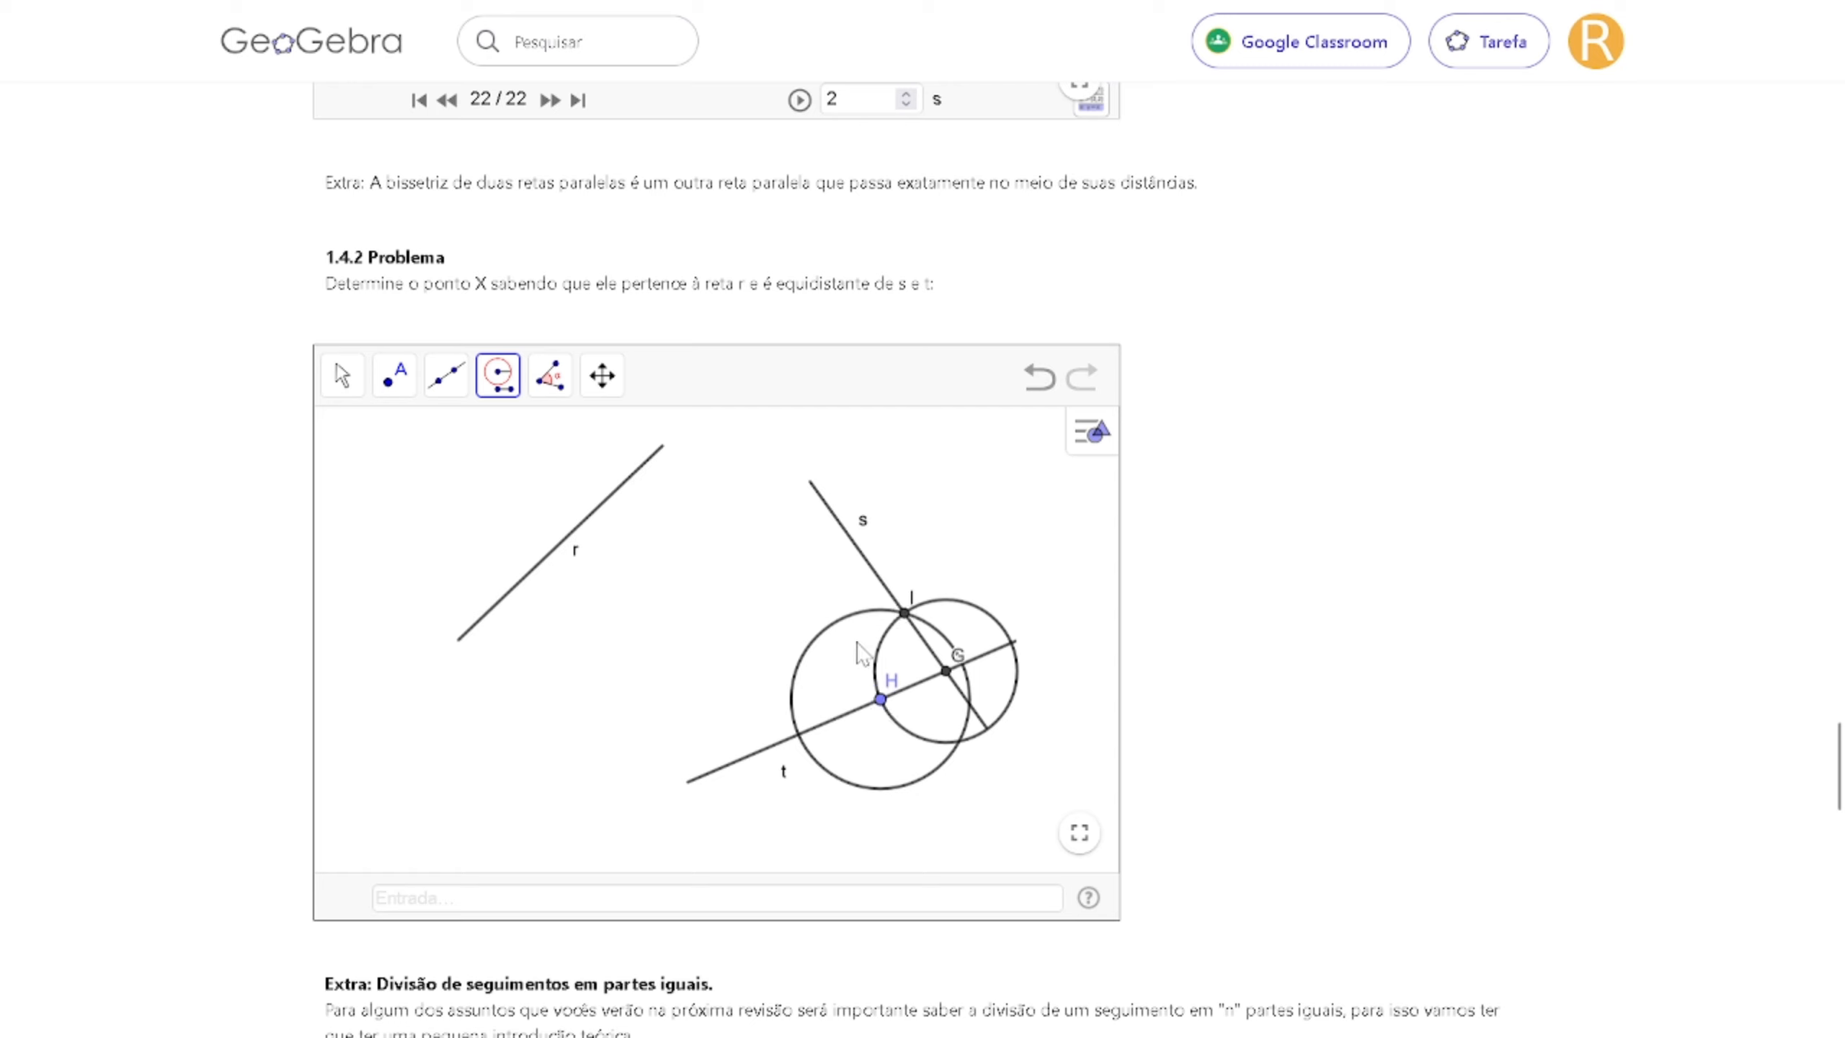
left_click(904, 612)
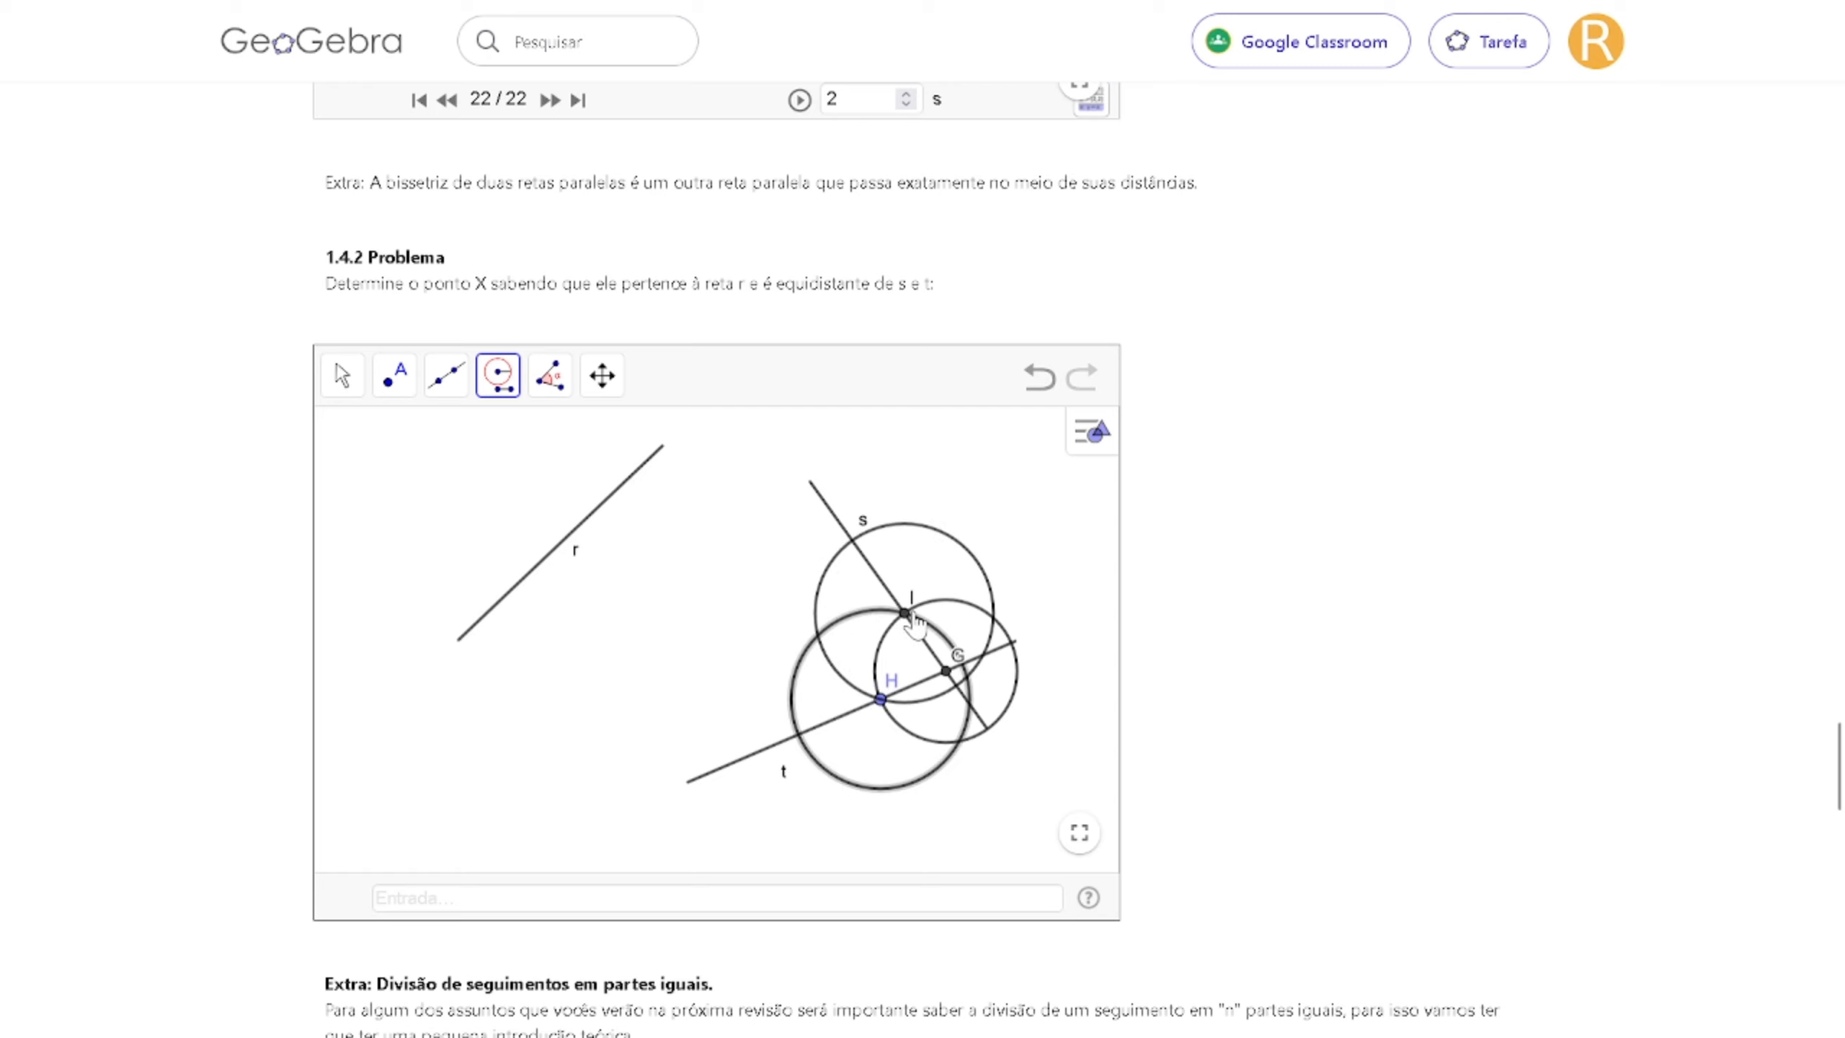
Mark the intersection of the two compass circles farther from G and draw the bisector line through it and G.
left_click(390, 407)
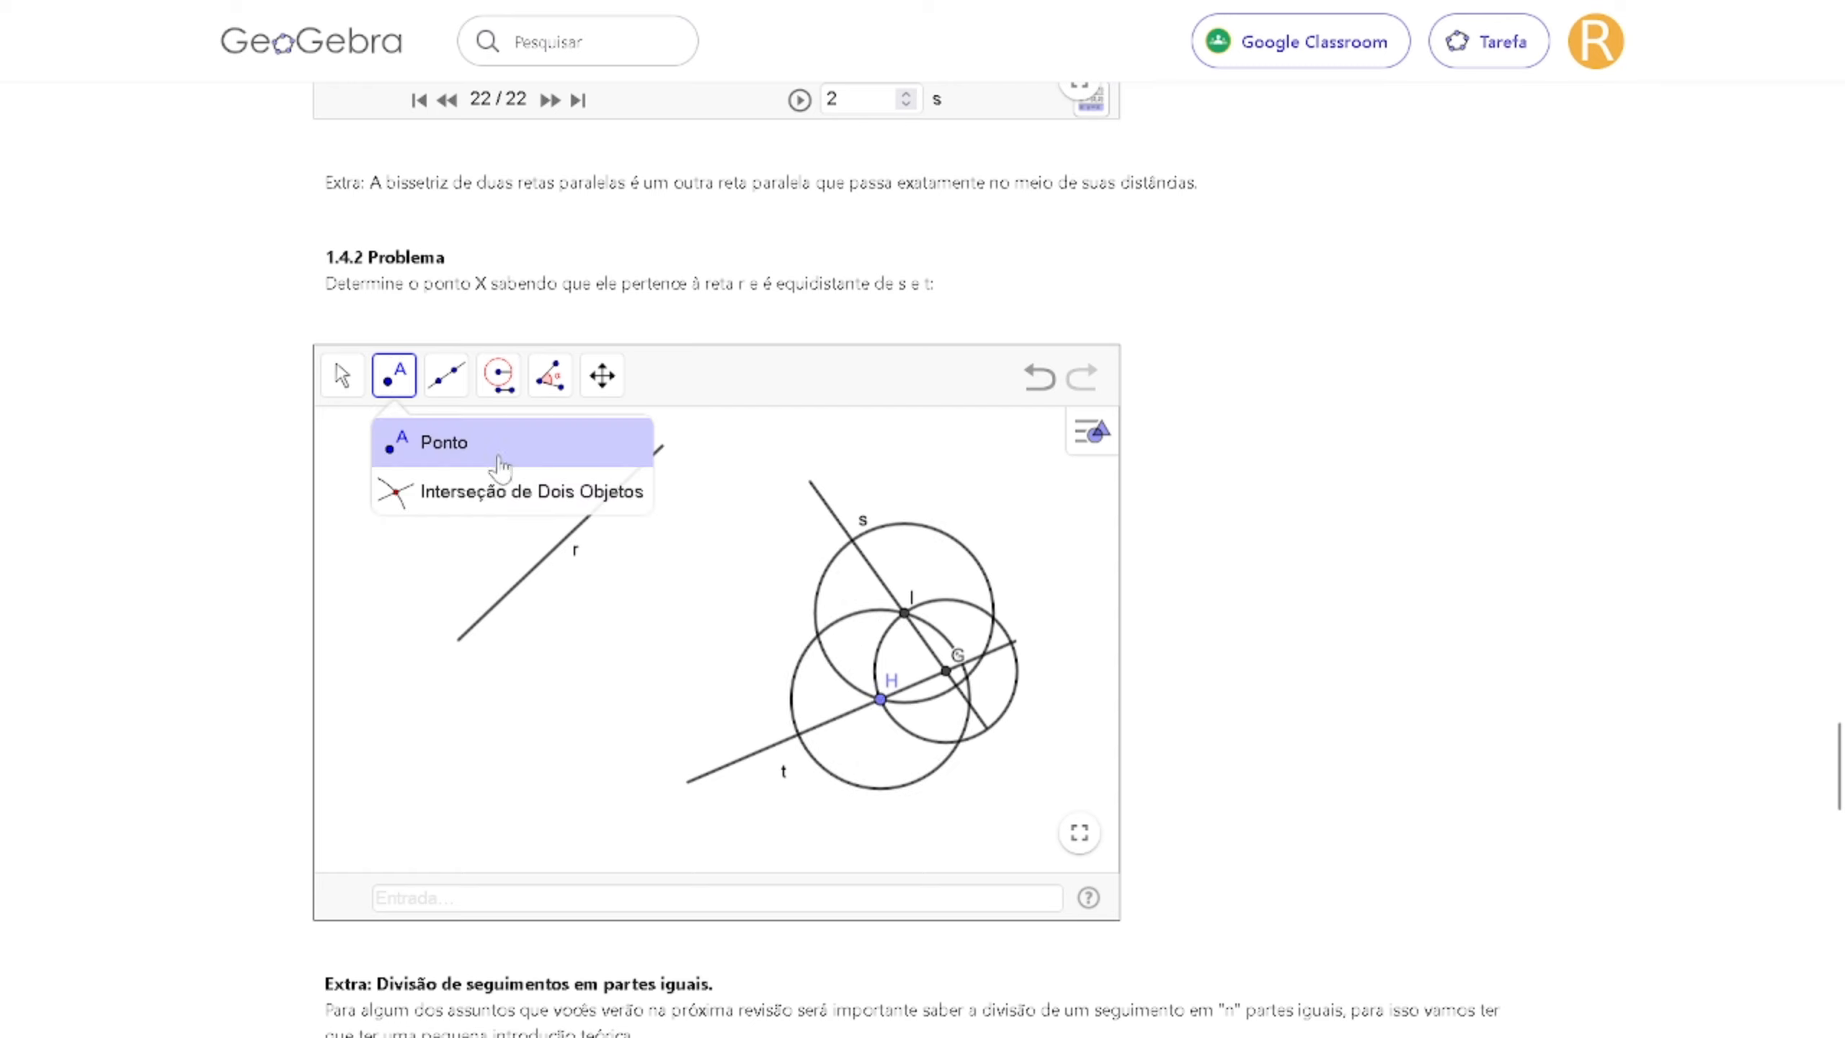
left_click(819, 635)
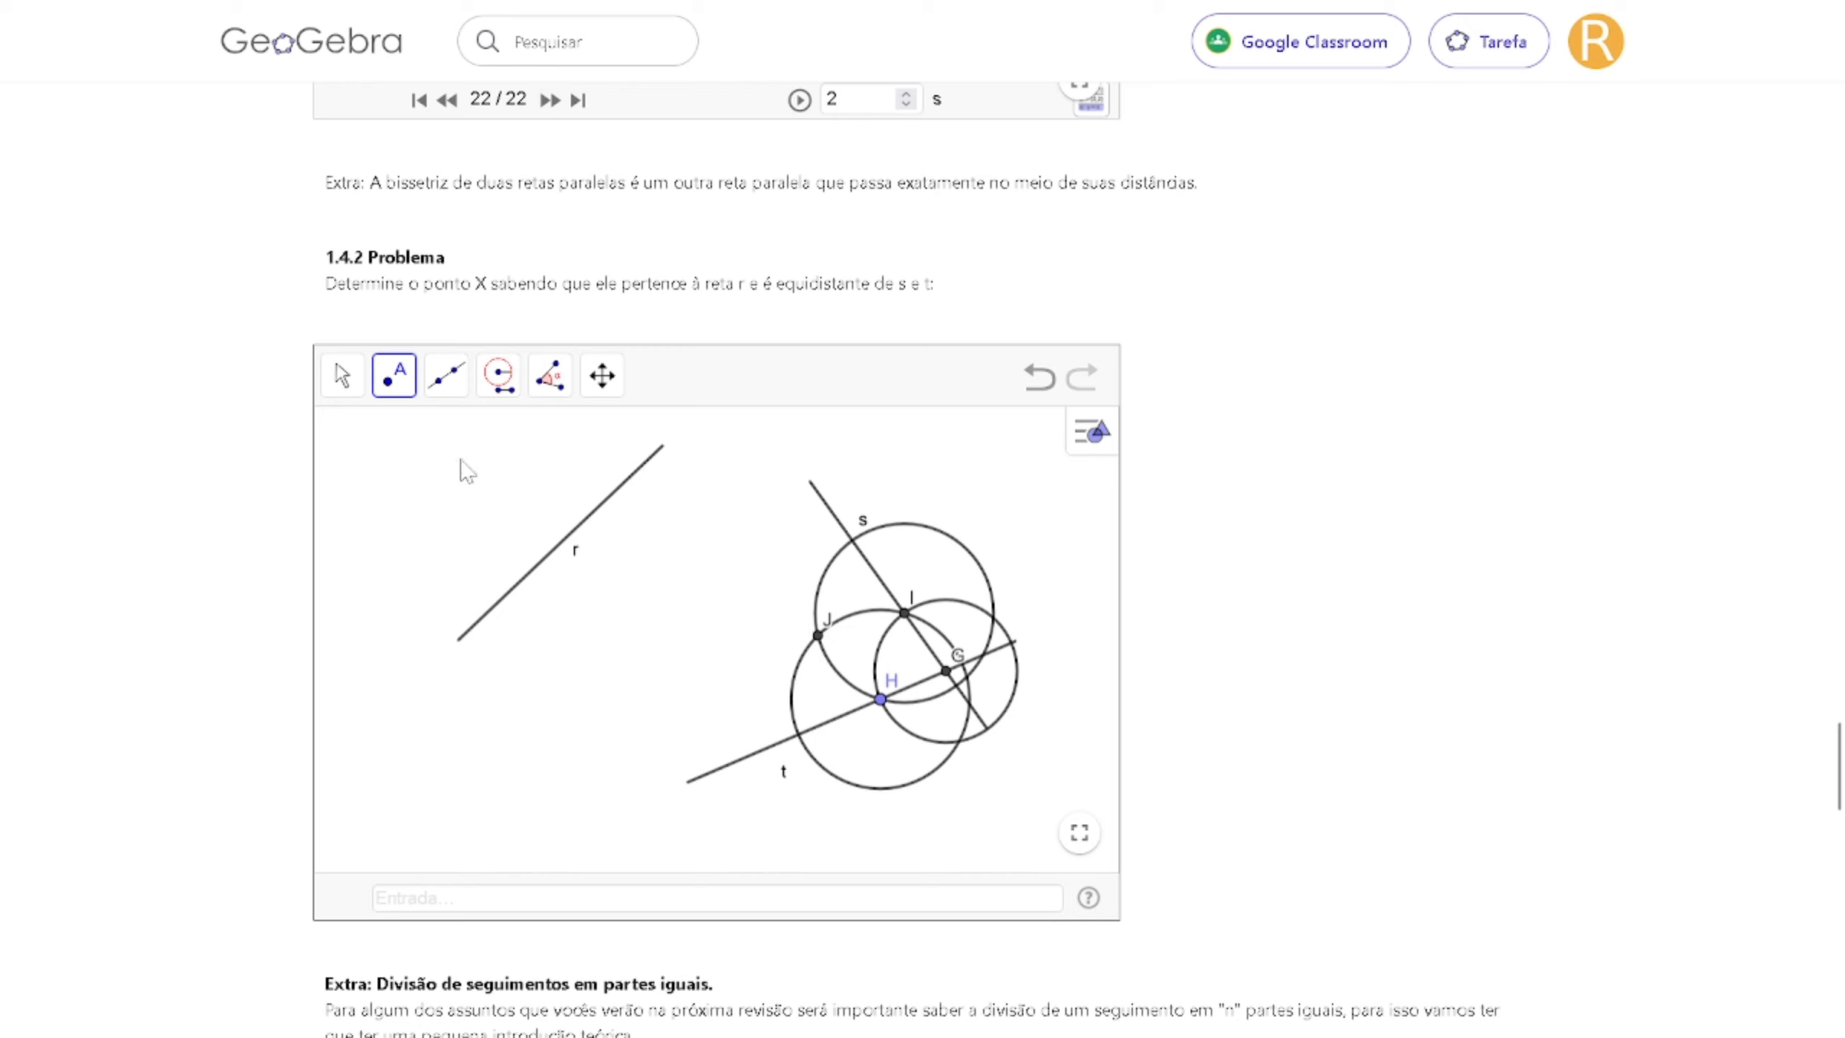
left_click(436, 388)
left_click(482, 454)
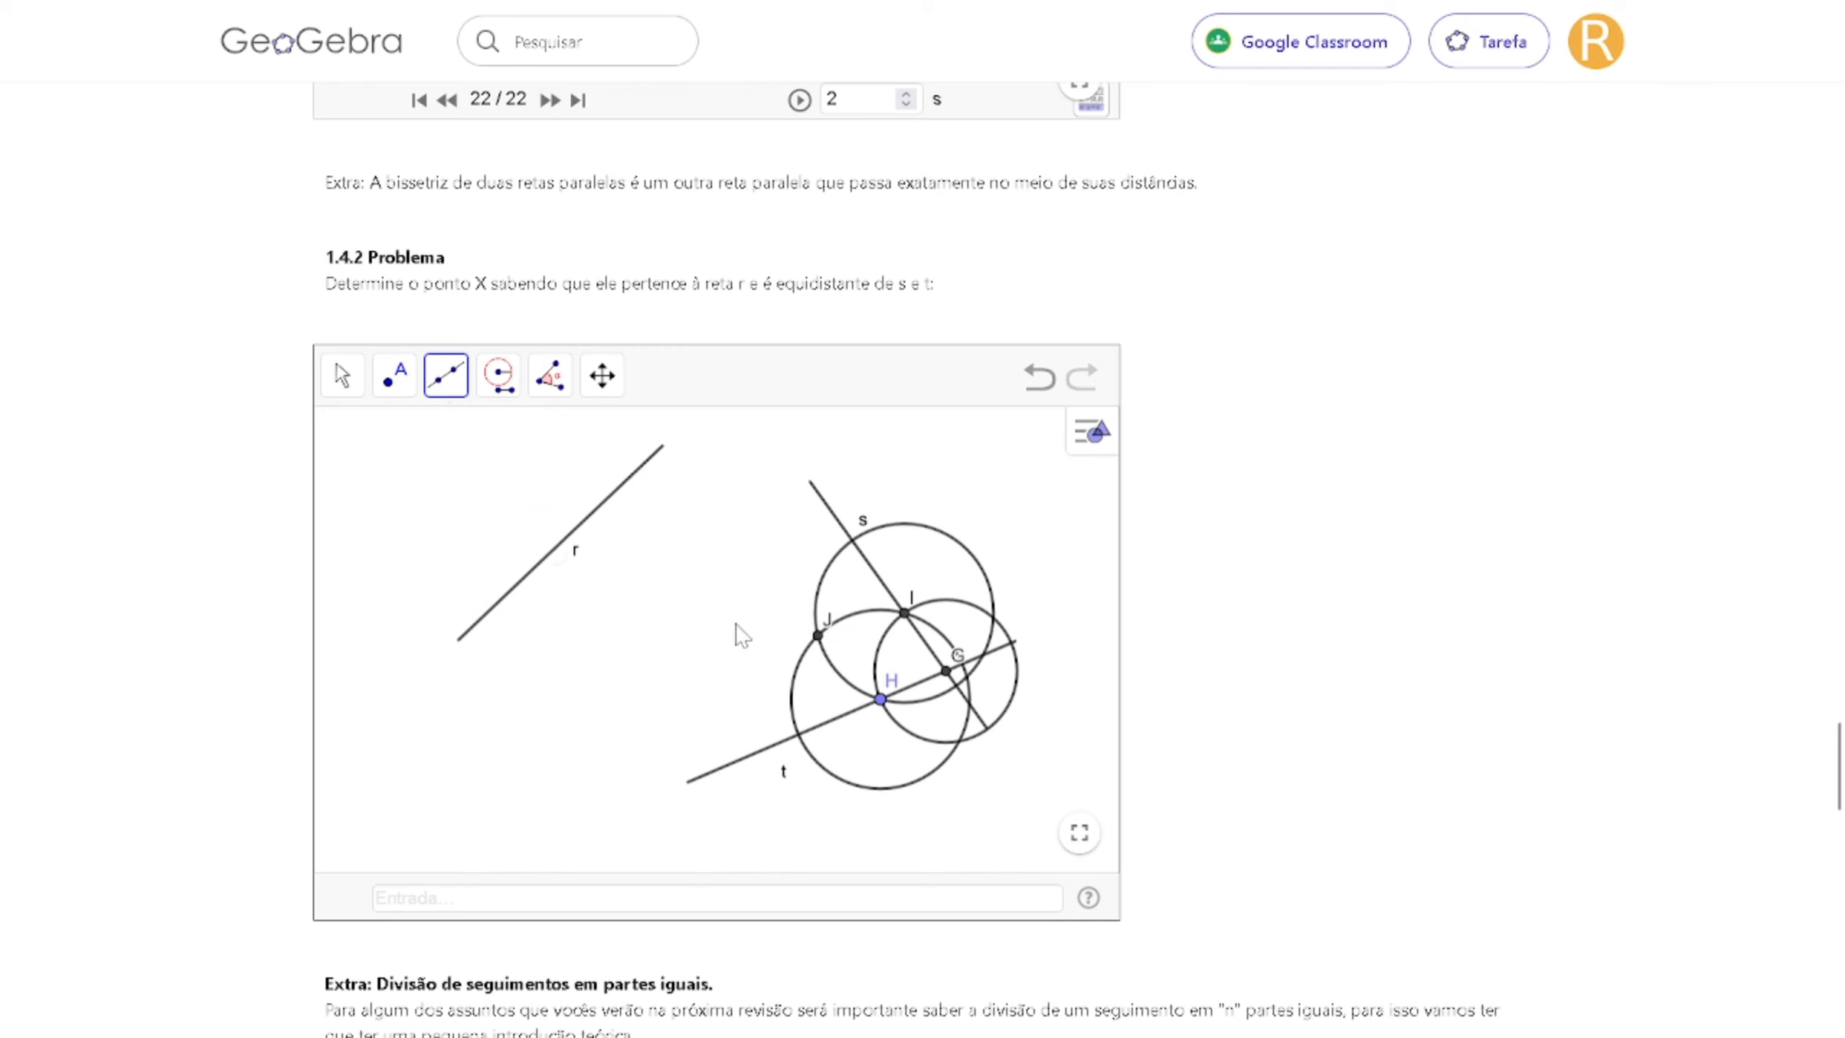
left_click(817, 636)
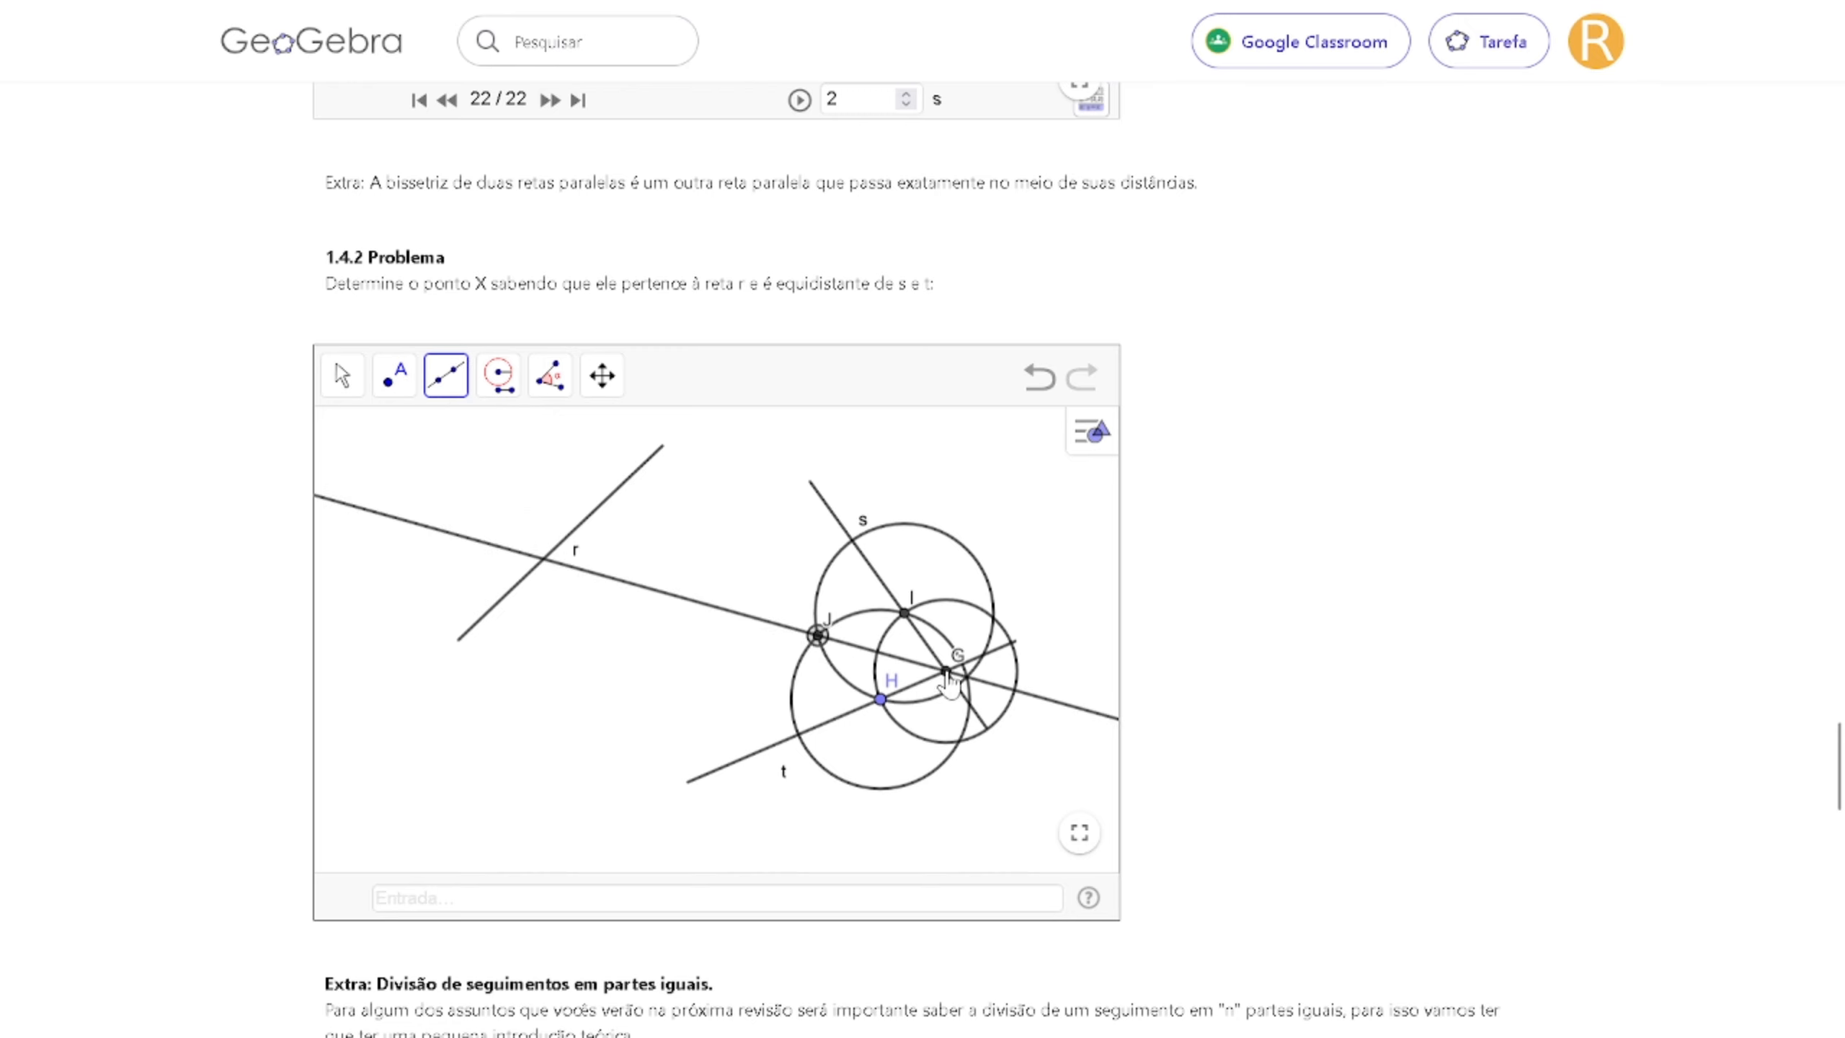
left_click(940, 680)
Mark the point where the bisector crosses line r as the solution of problem 1.4.2.
left_click(393, 375)
left_click(520, 439)
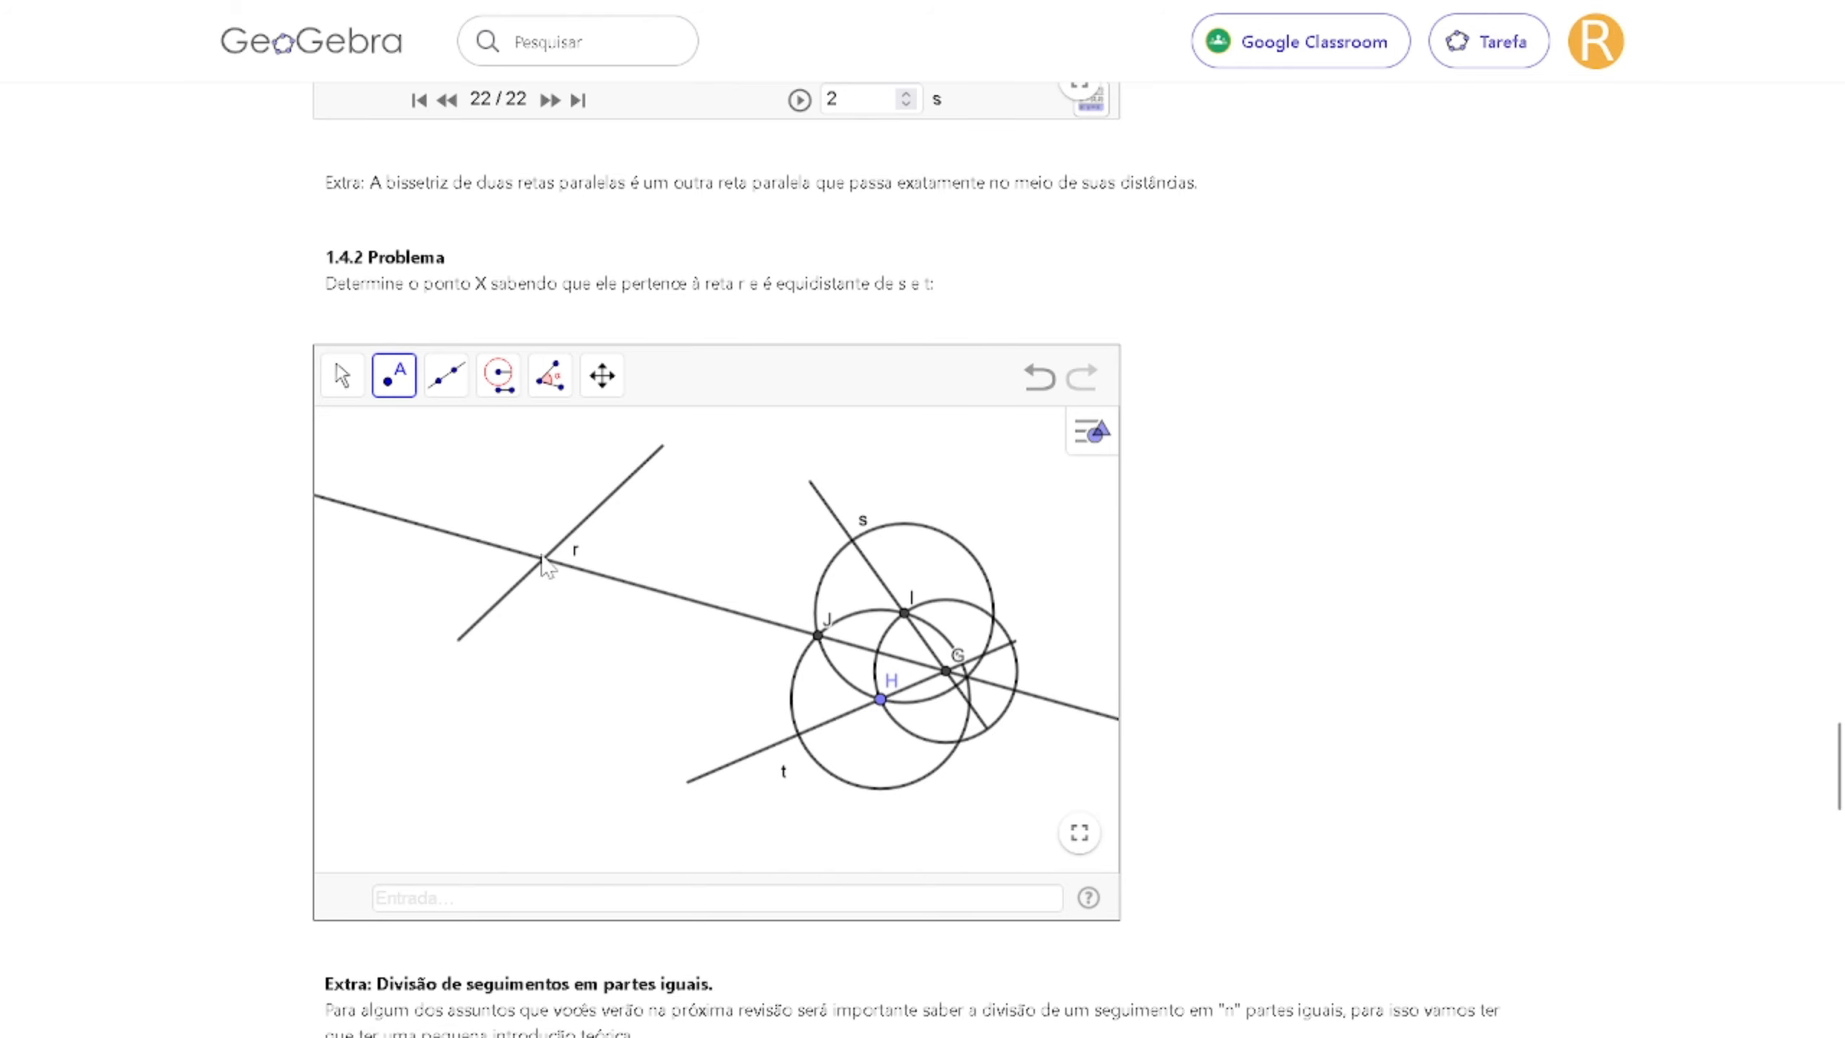
left_click(544, 559)
Try to rename the solution point on line r as X.
left_click(338, 374)
left_click(555, 547)
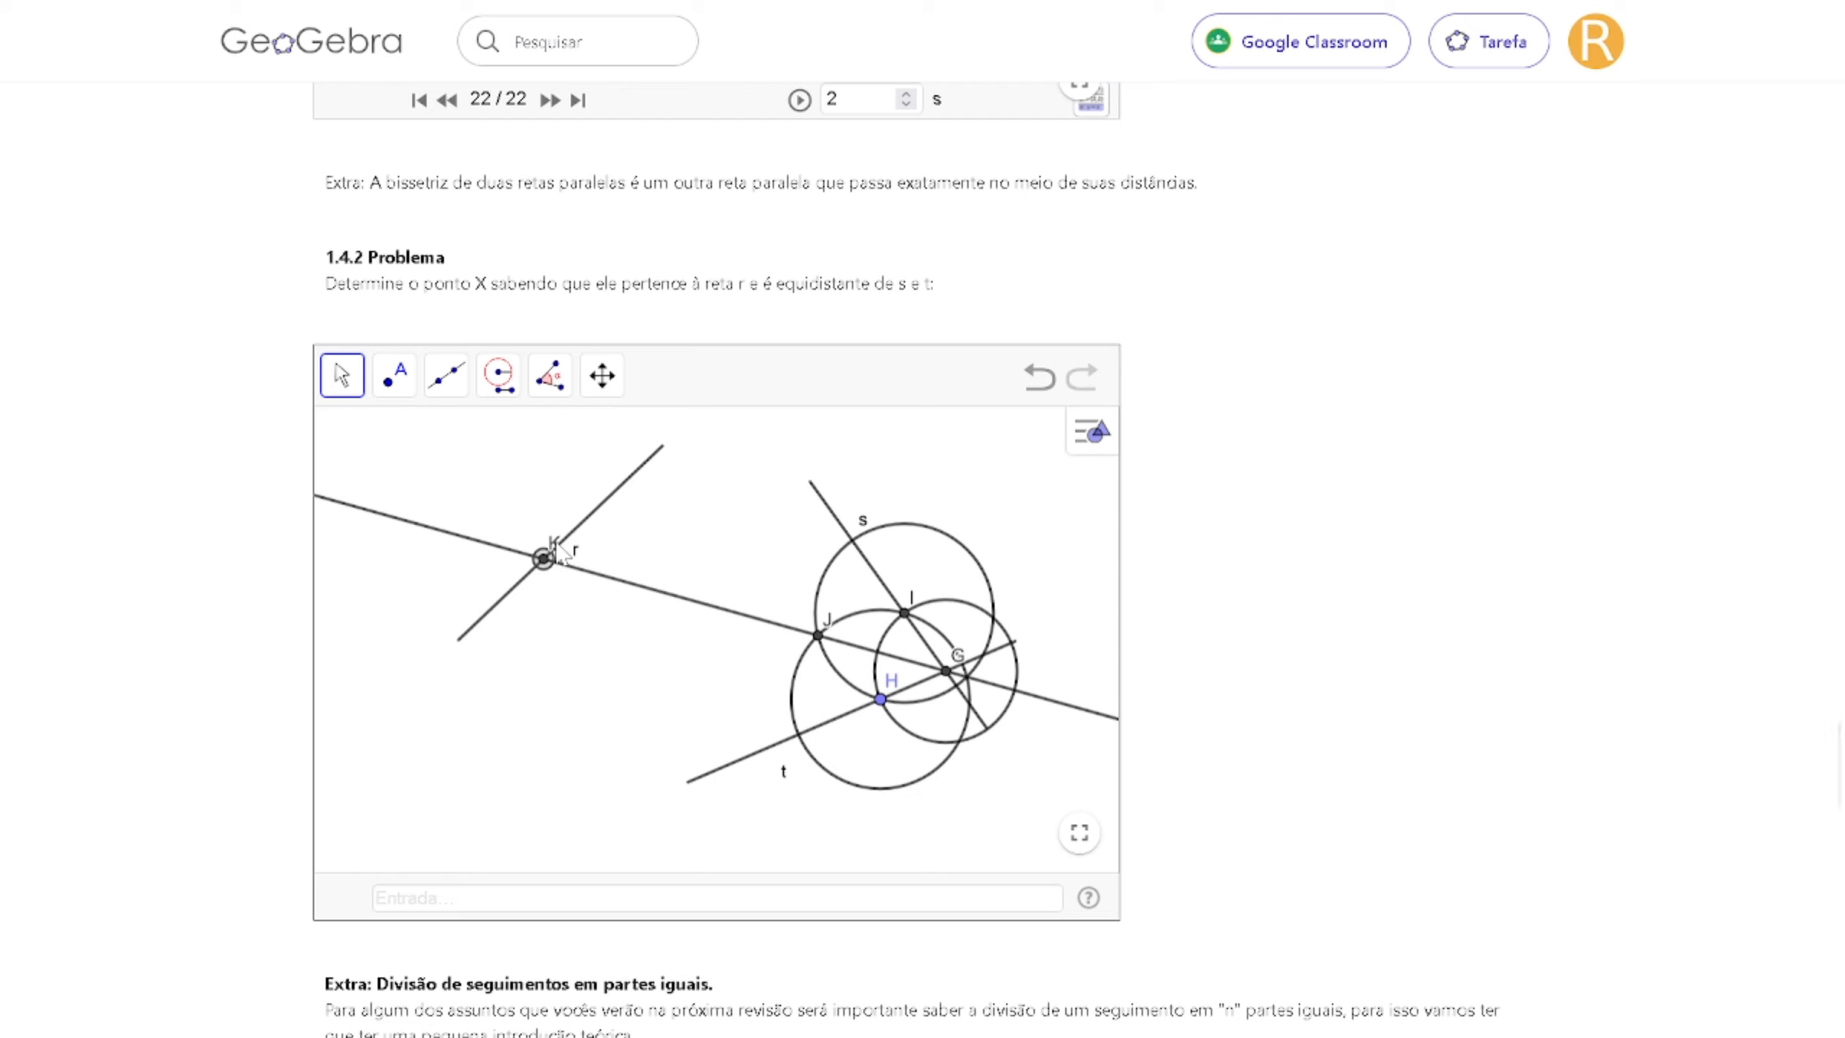
key("Return")
type("x")
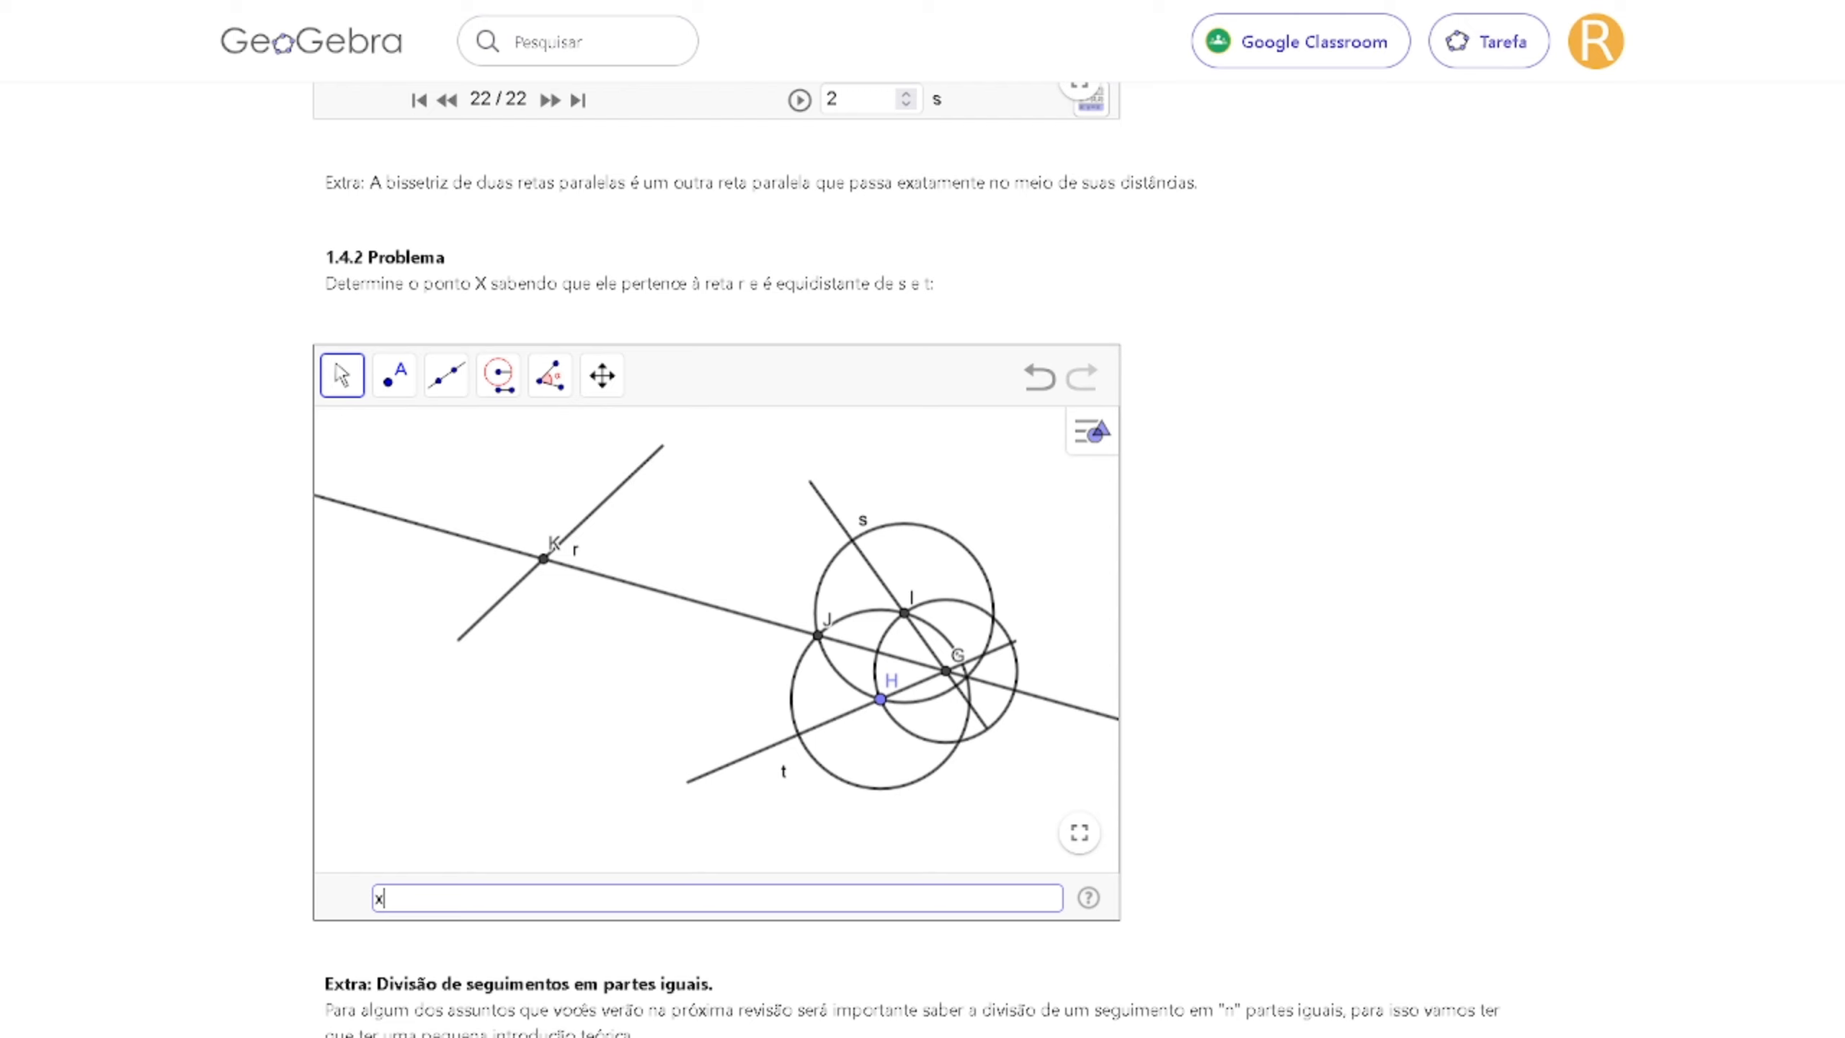
type("x")
left_click(1087, 436)
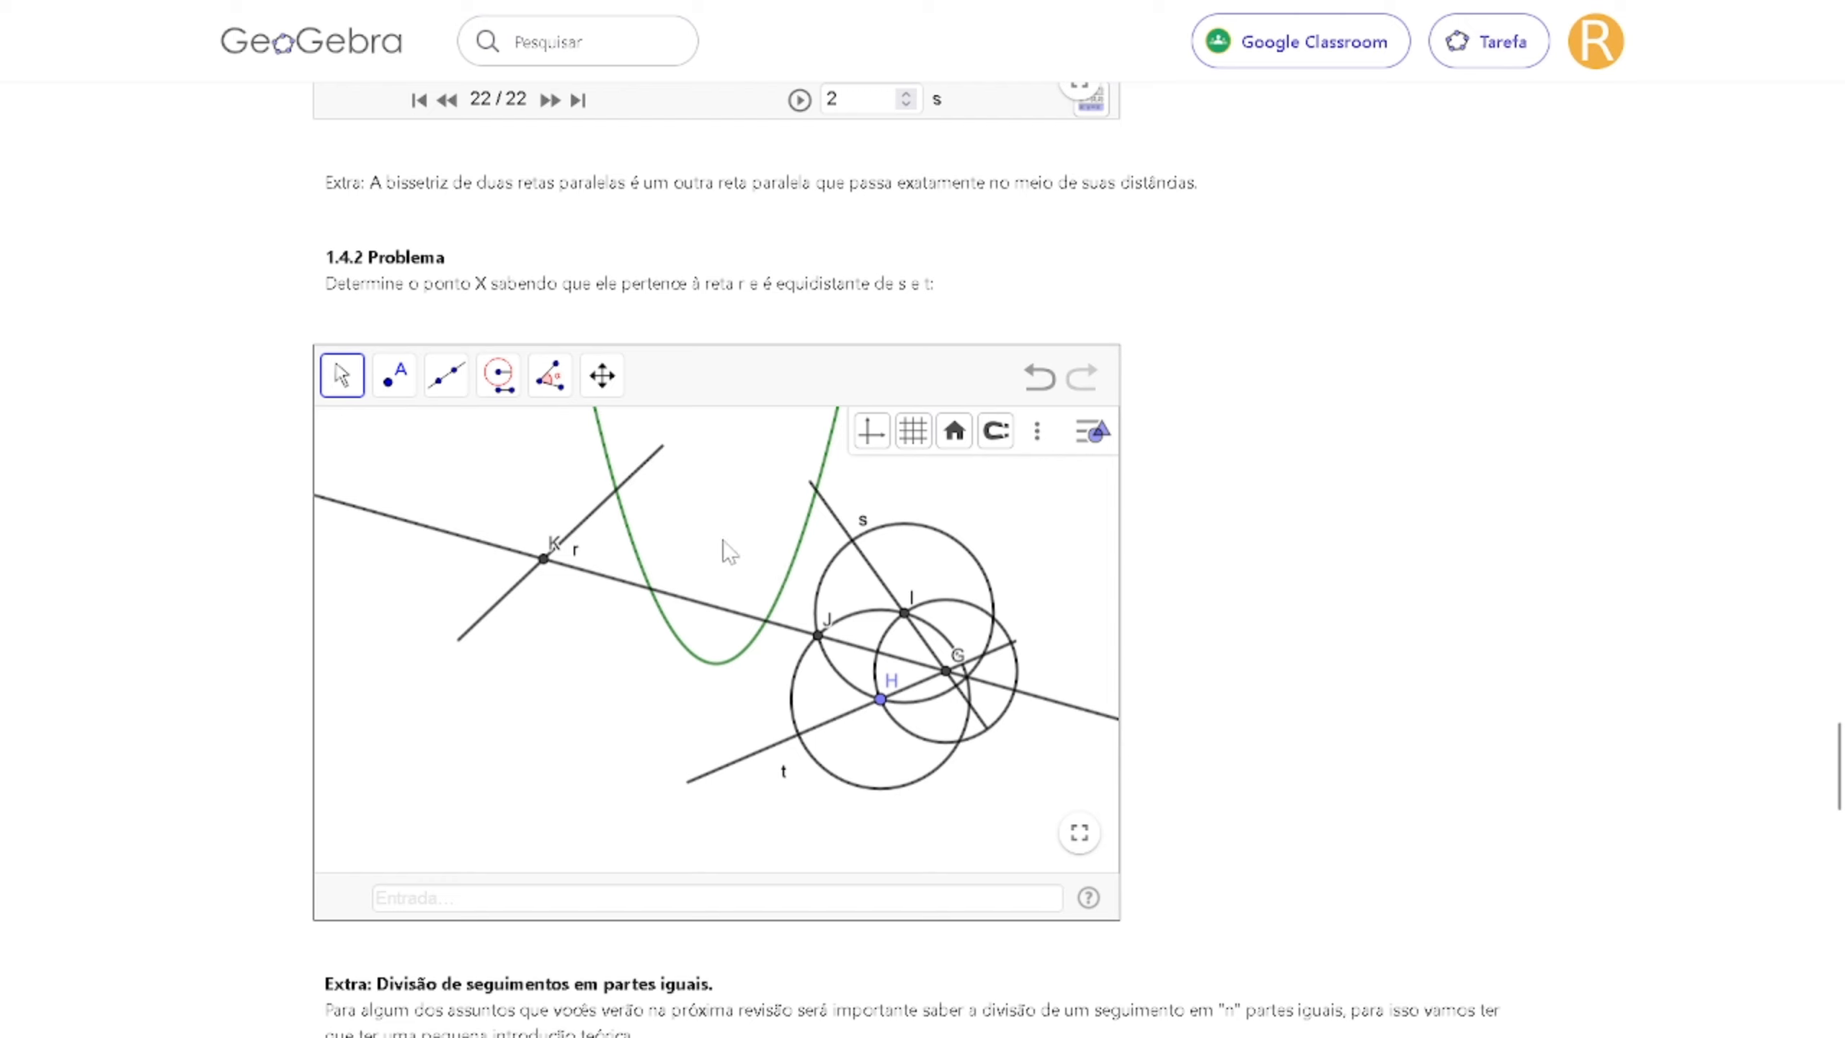
key("ctrl+z")
Look over the extra section on dividing segments and review the worksheet from the introduction through sections 1.1 to 1.3.2.
scroll(1258, 582, "down", 3)
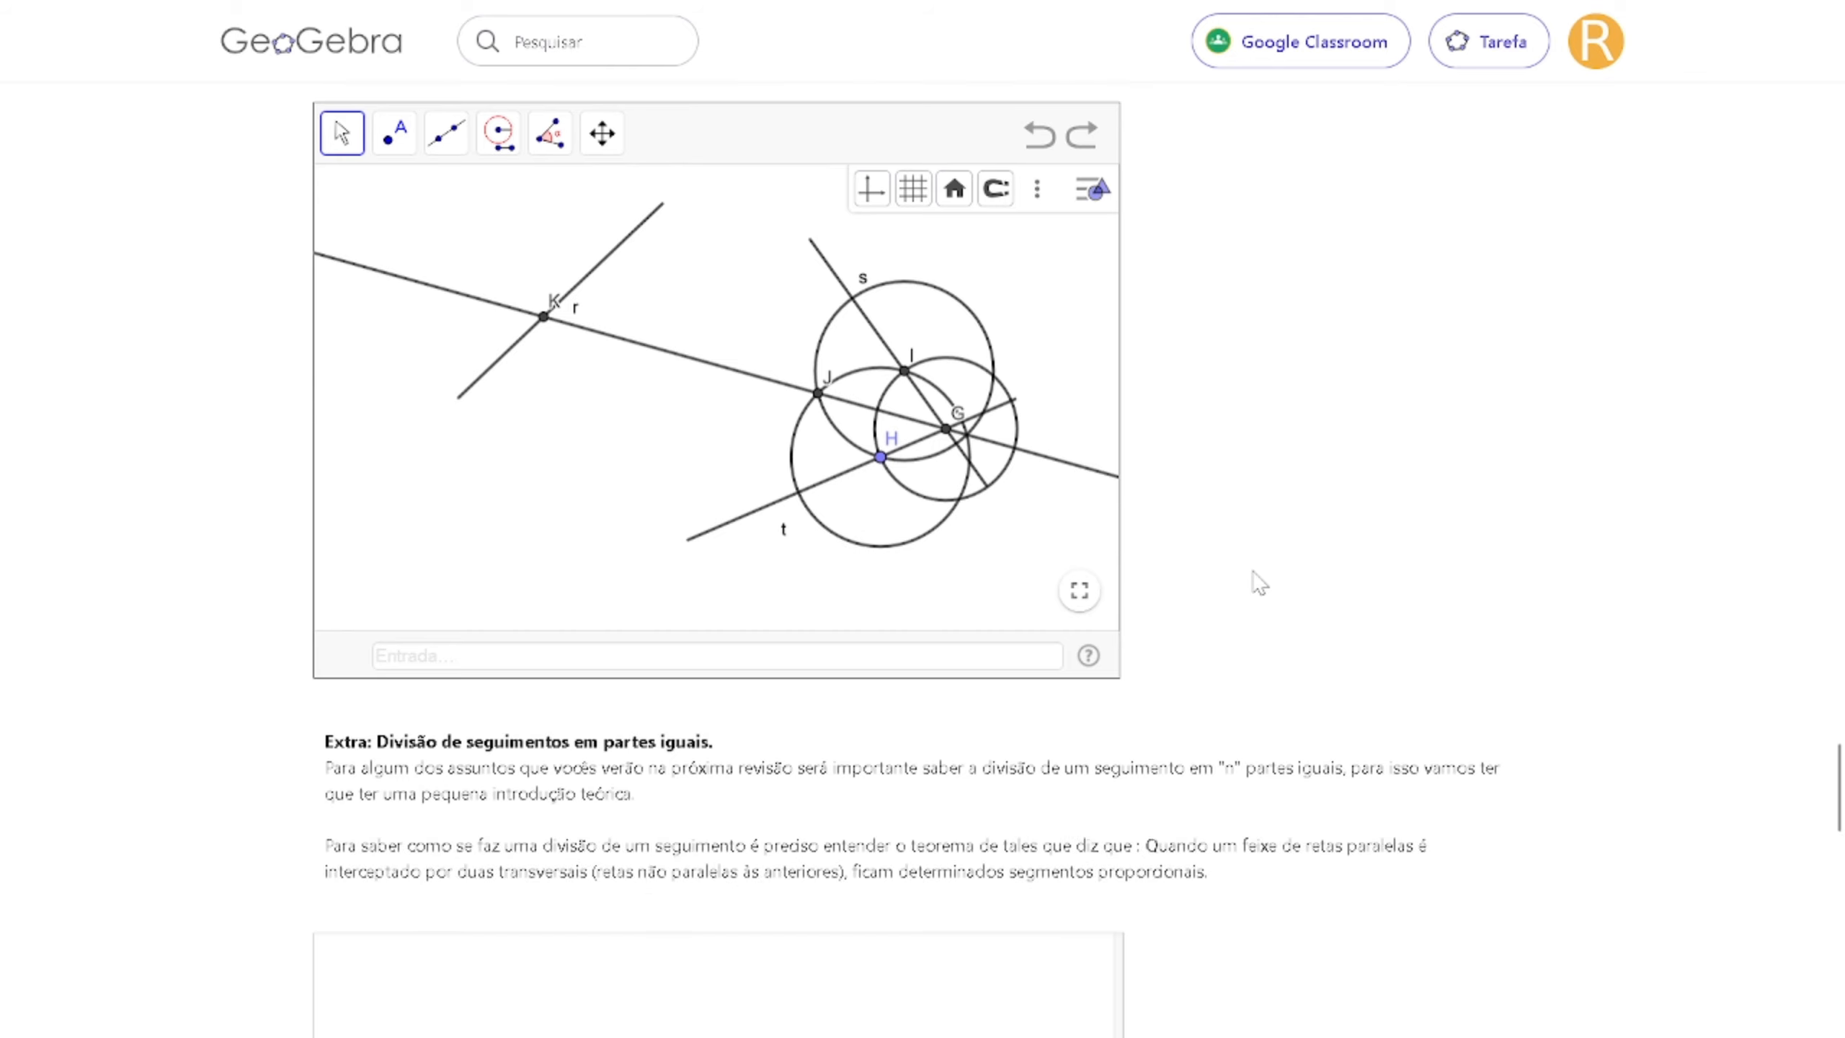
scroll(1259, 582, "down", 3)
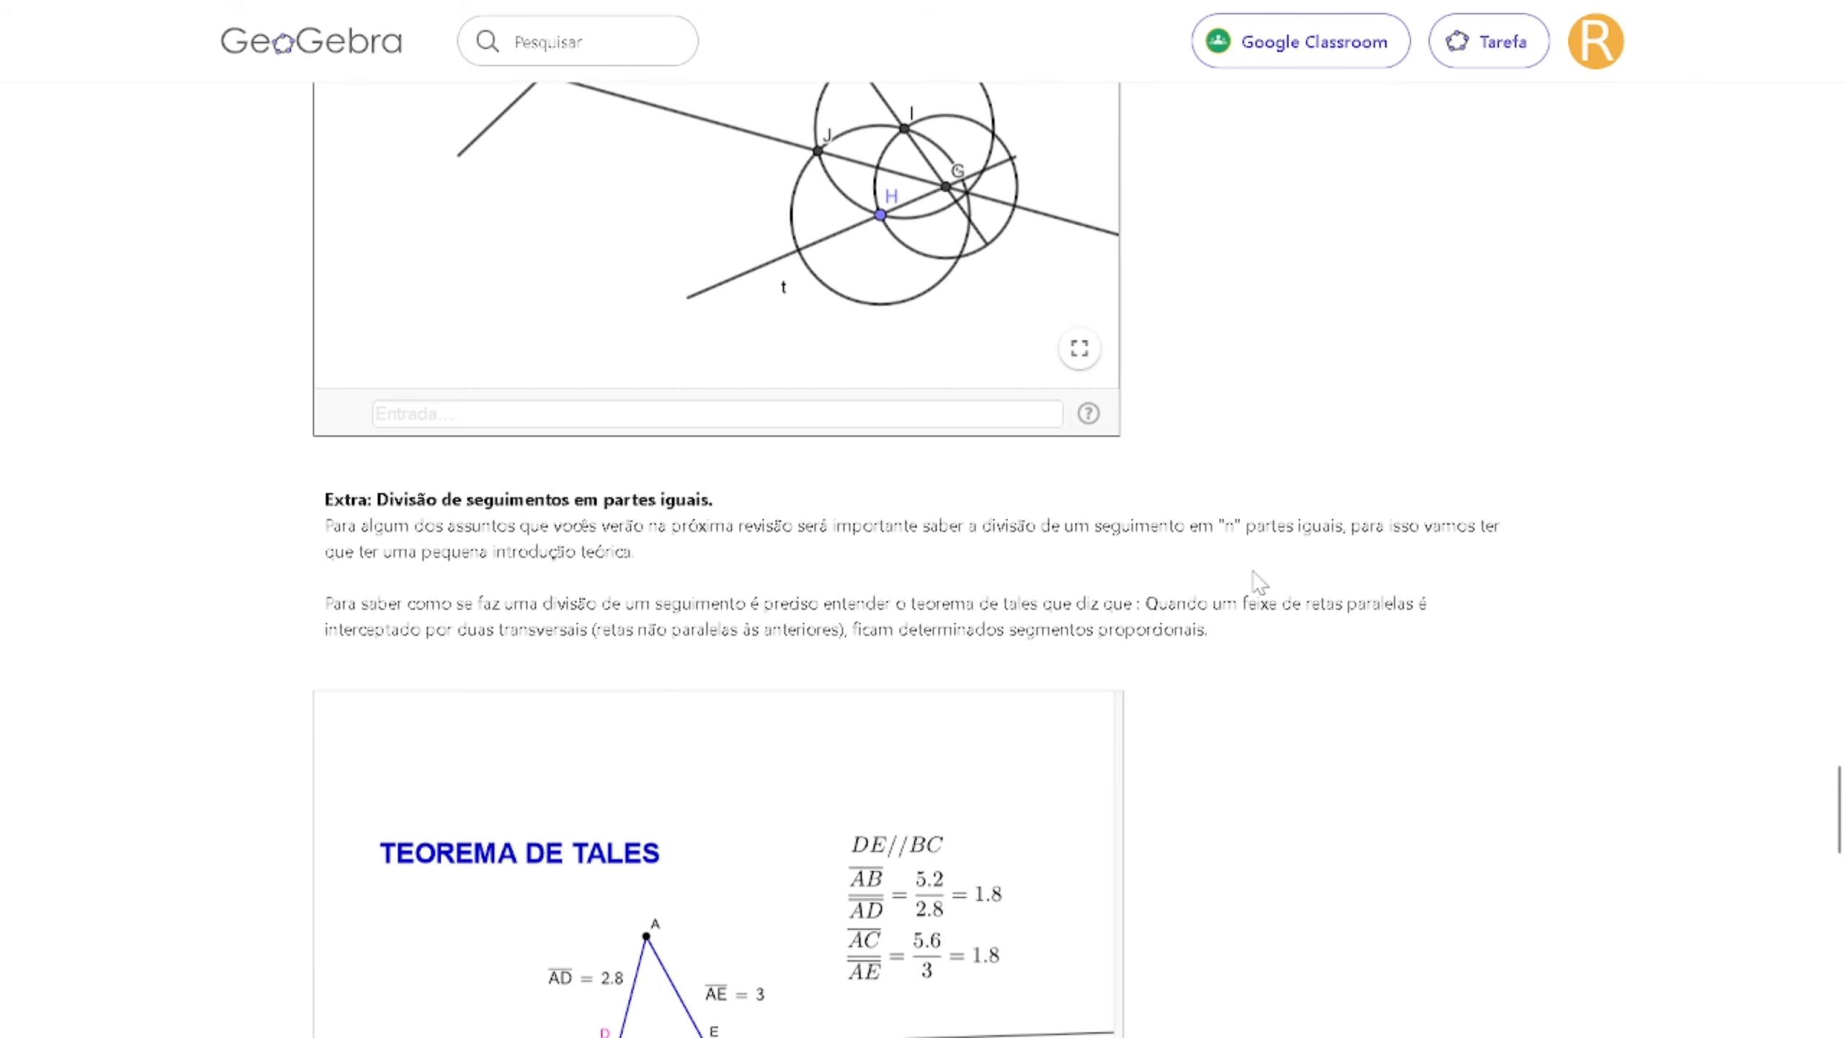
scroll(1259, 583, "up", 8)
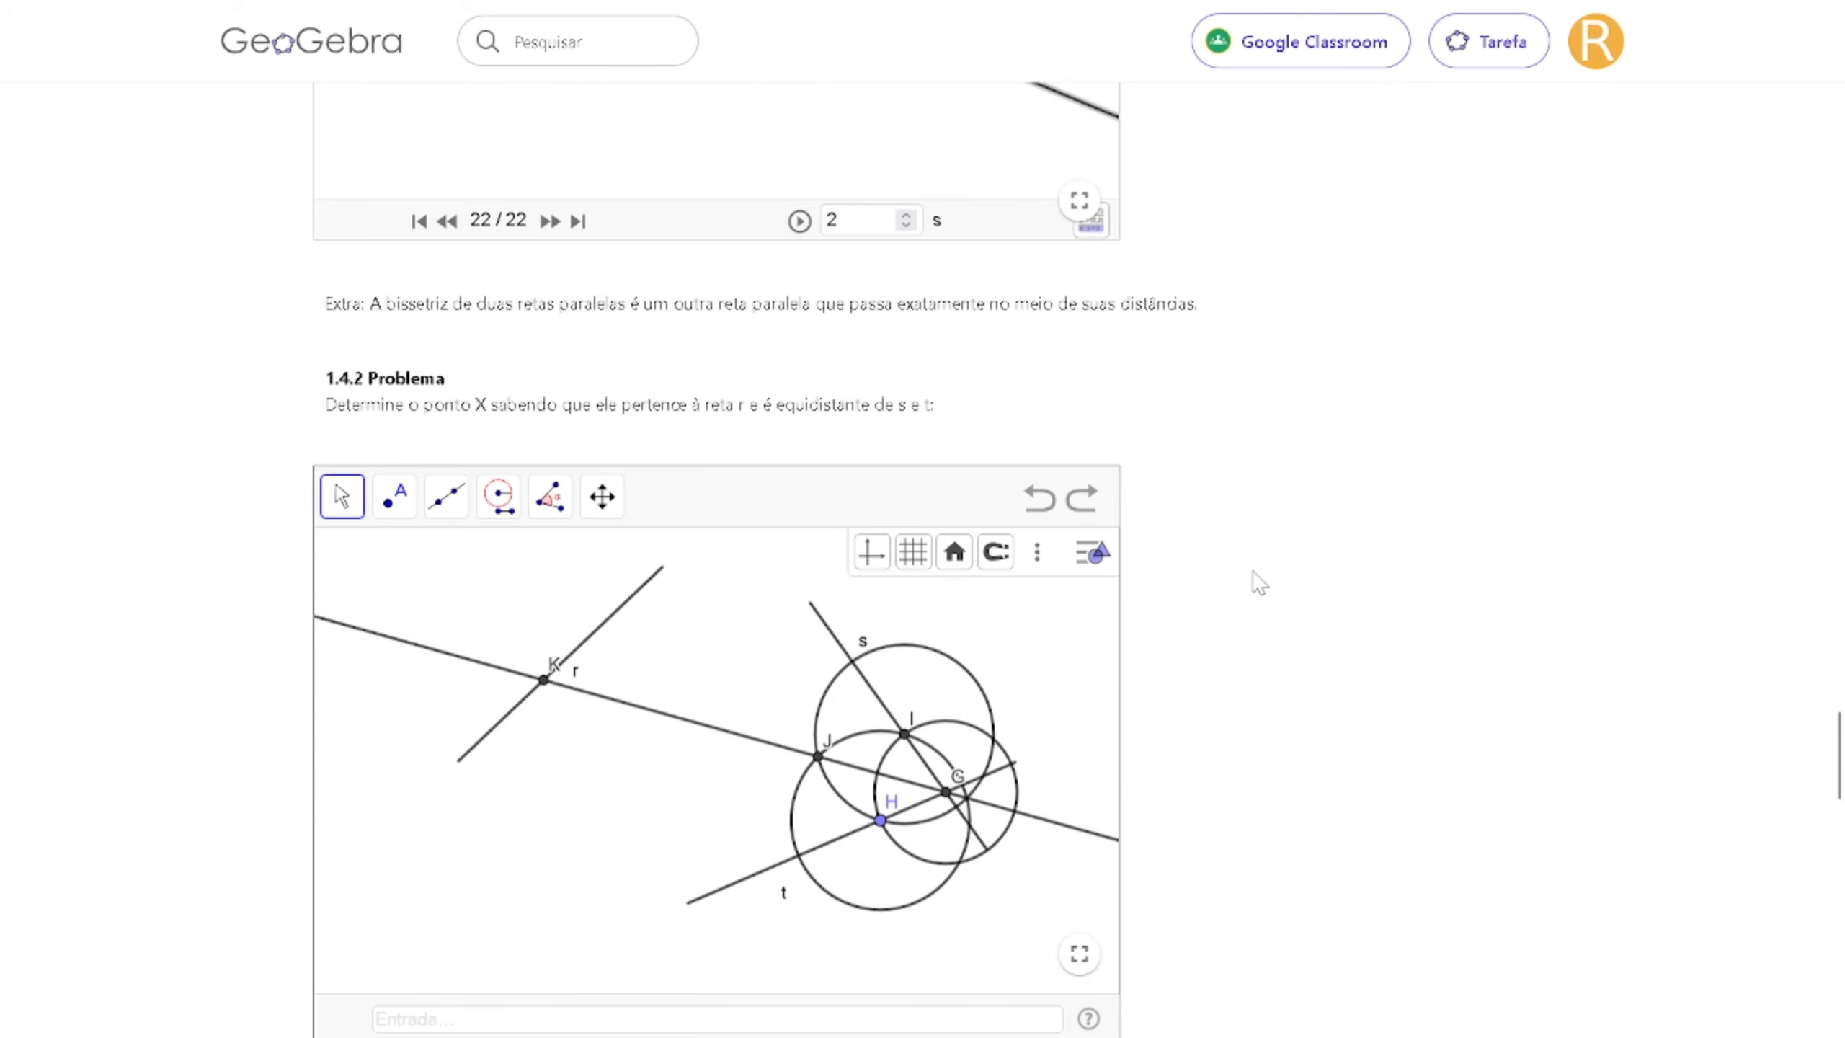
scroll(1259, 583, "up", 20)
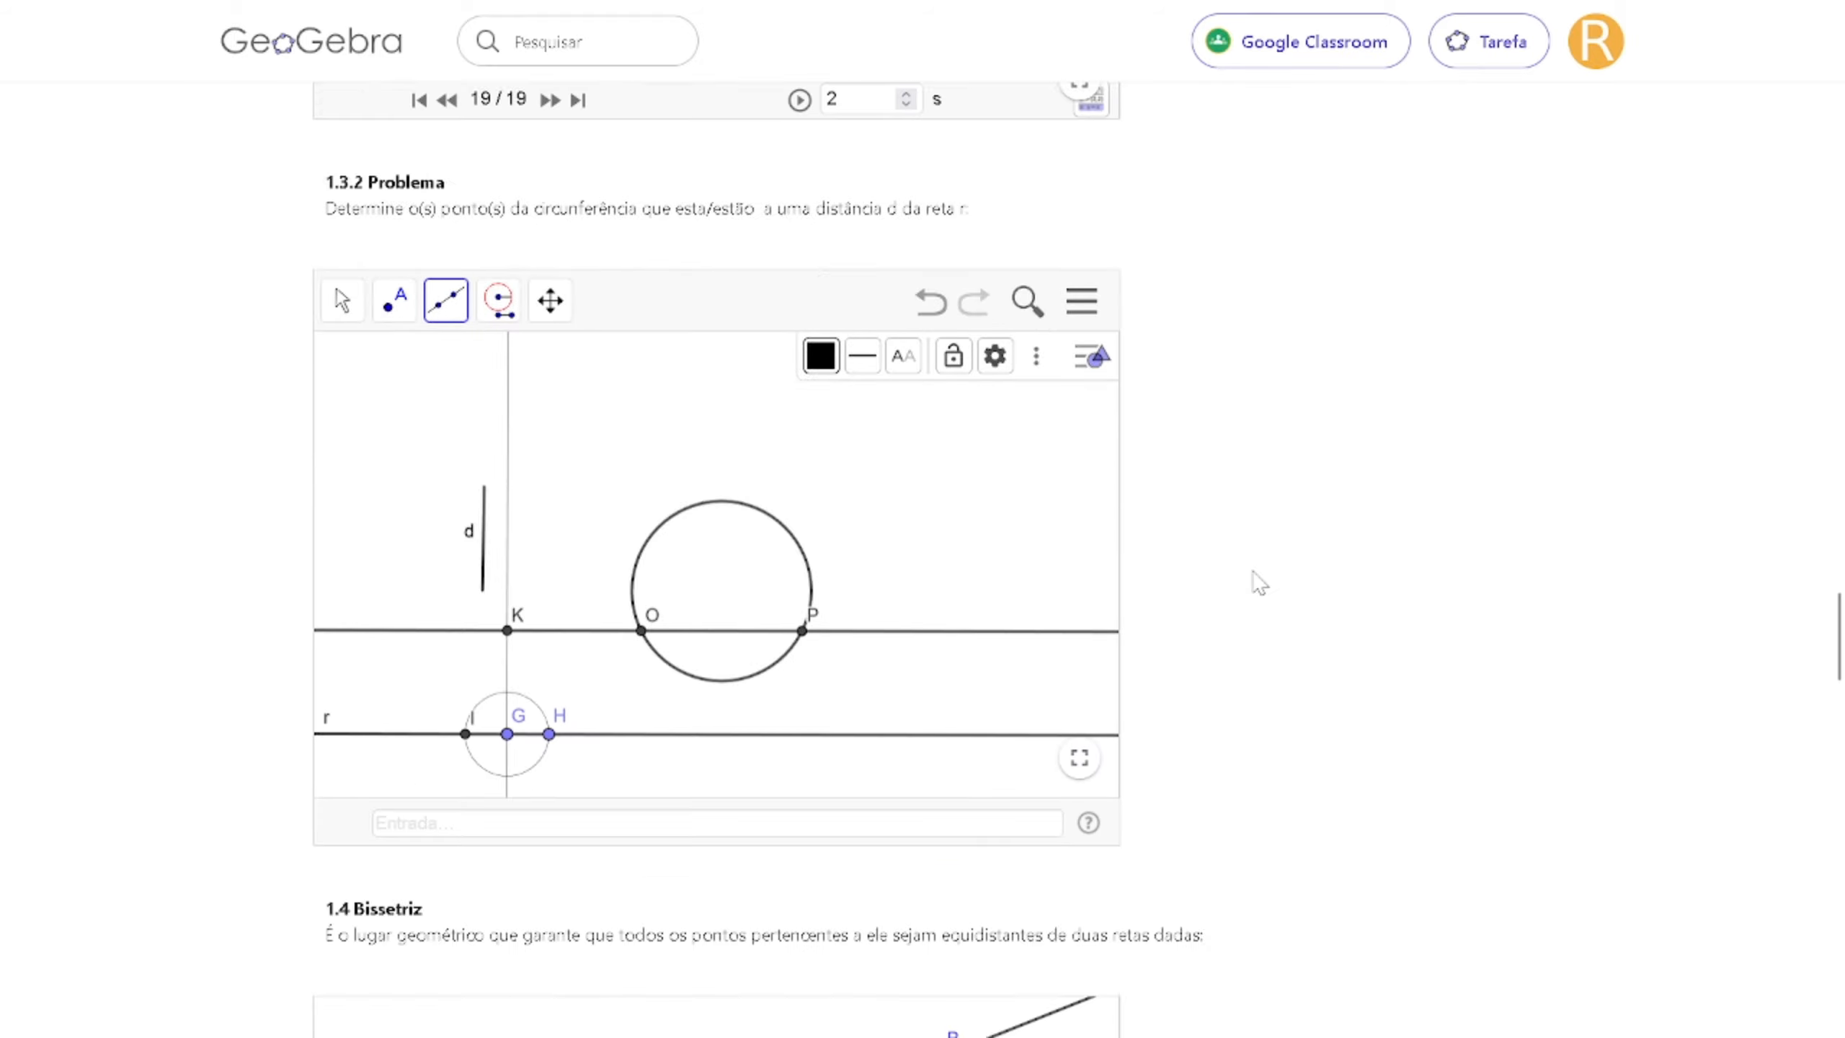
scroll(1259, 582, "up", 20)
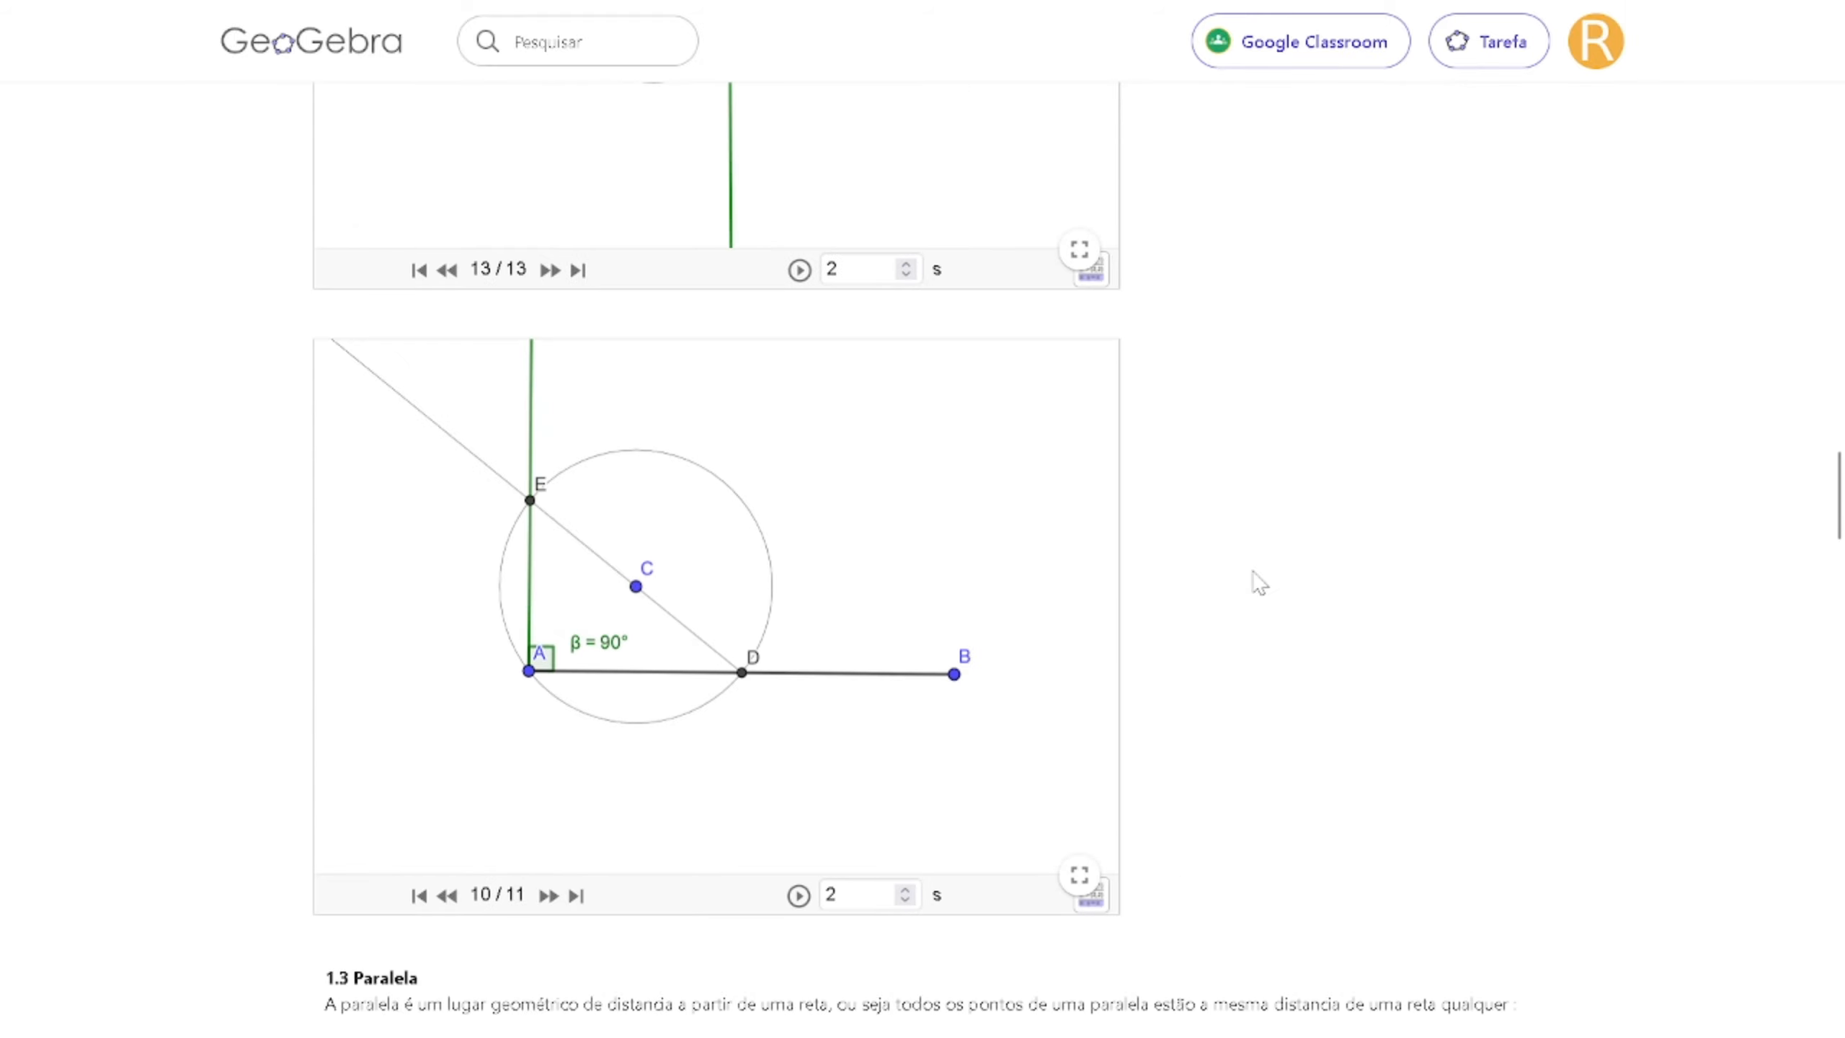
scroll(1260, 582, "up", 20)
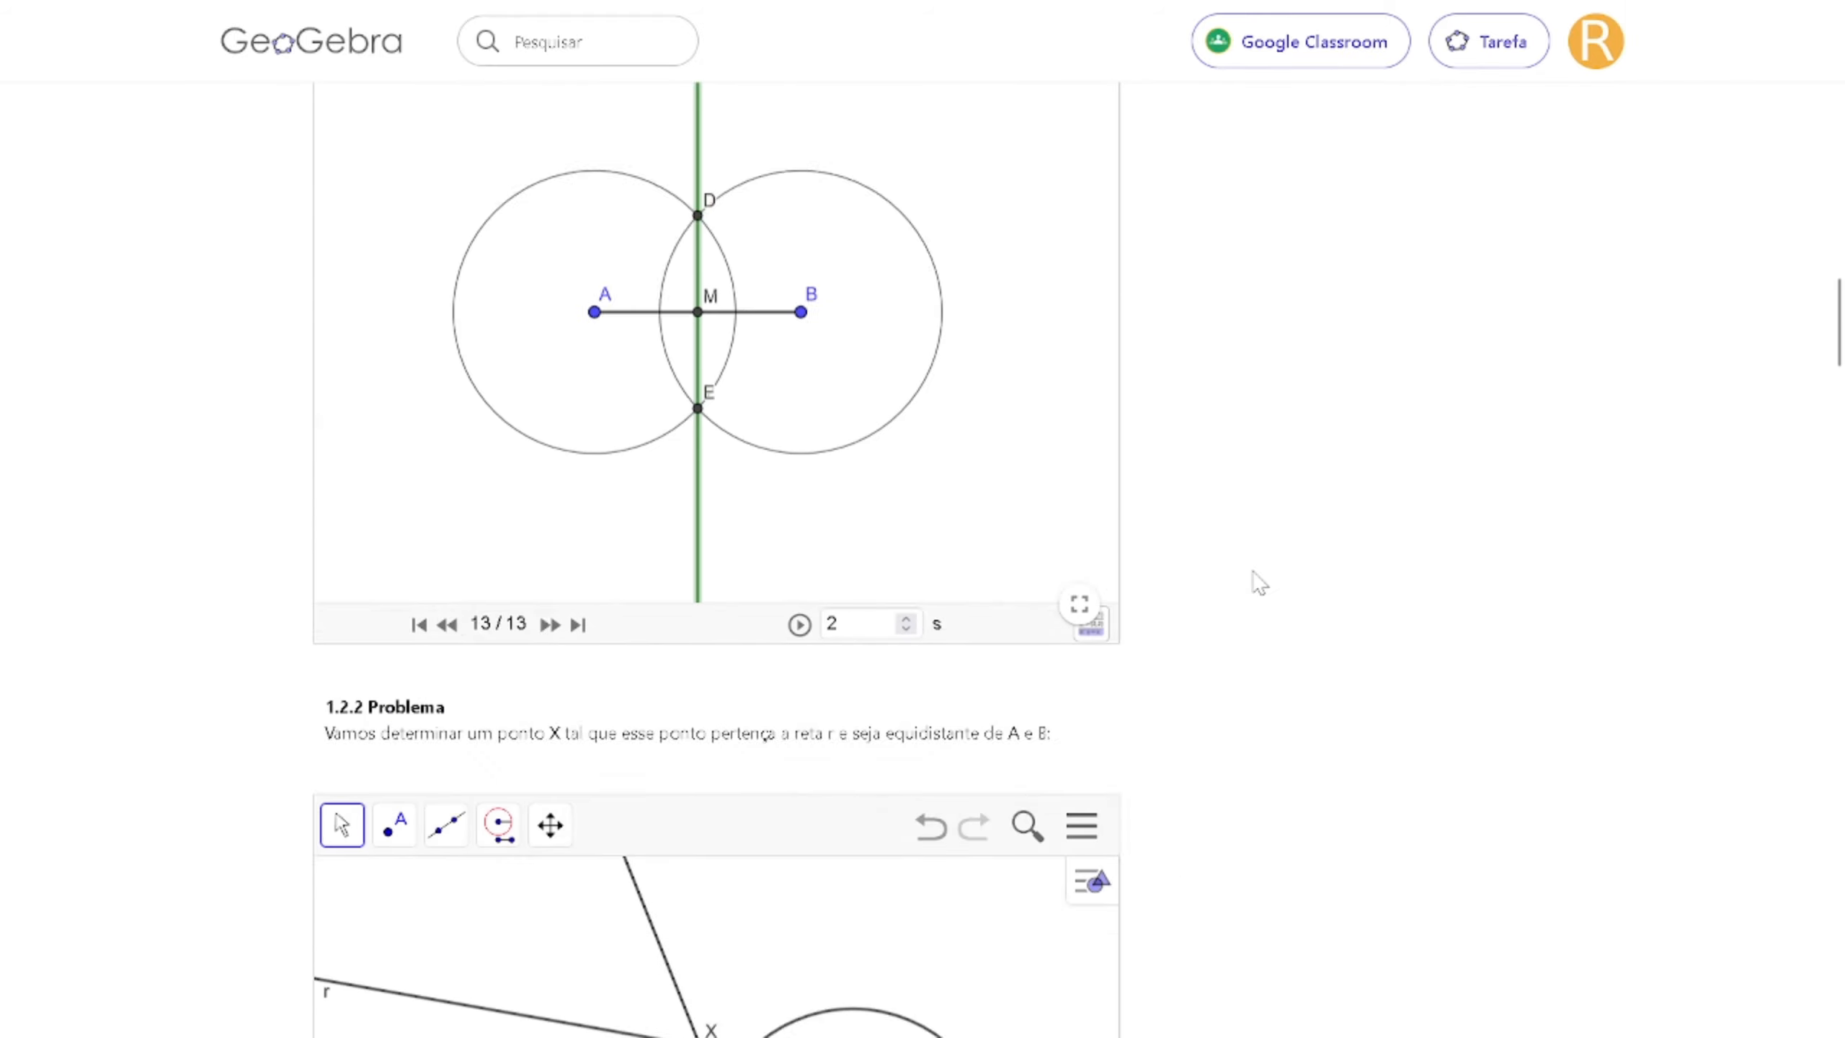
scroll(1259, 582, "up", 20)
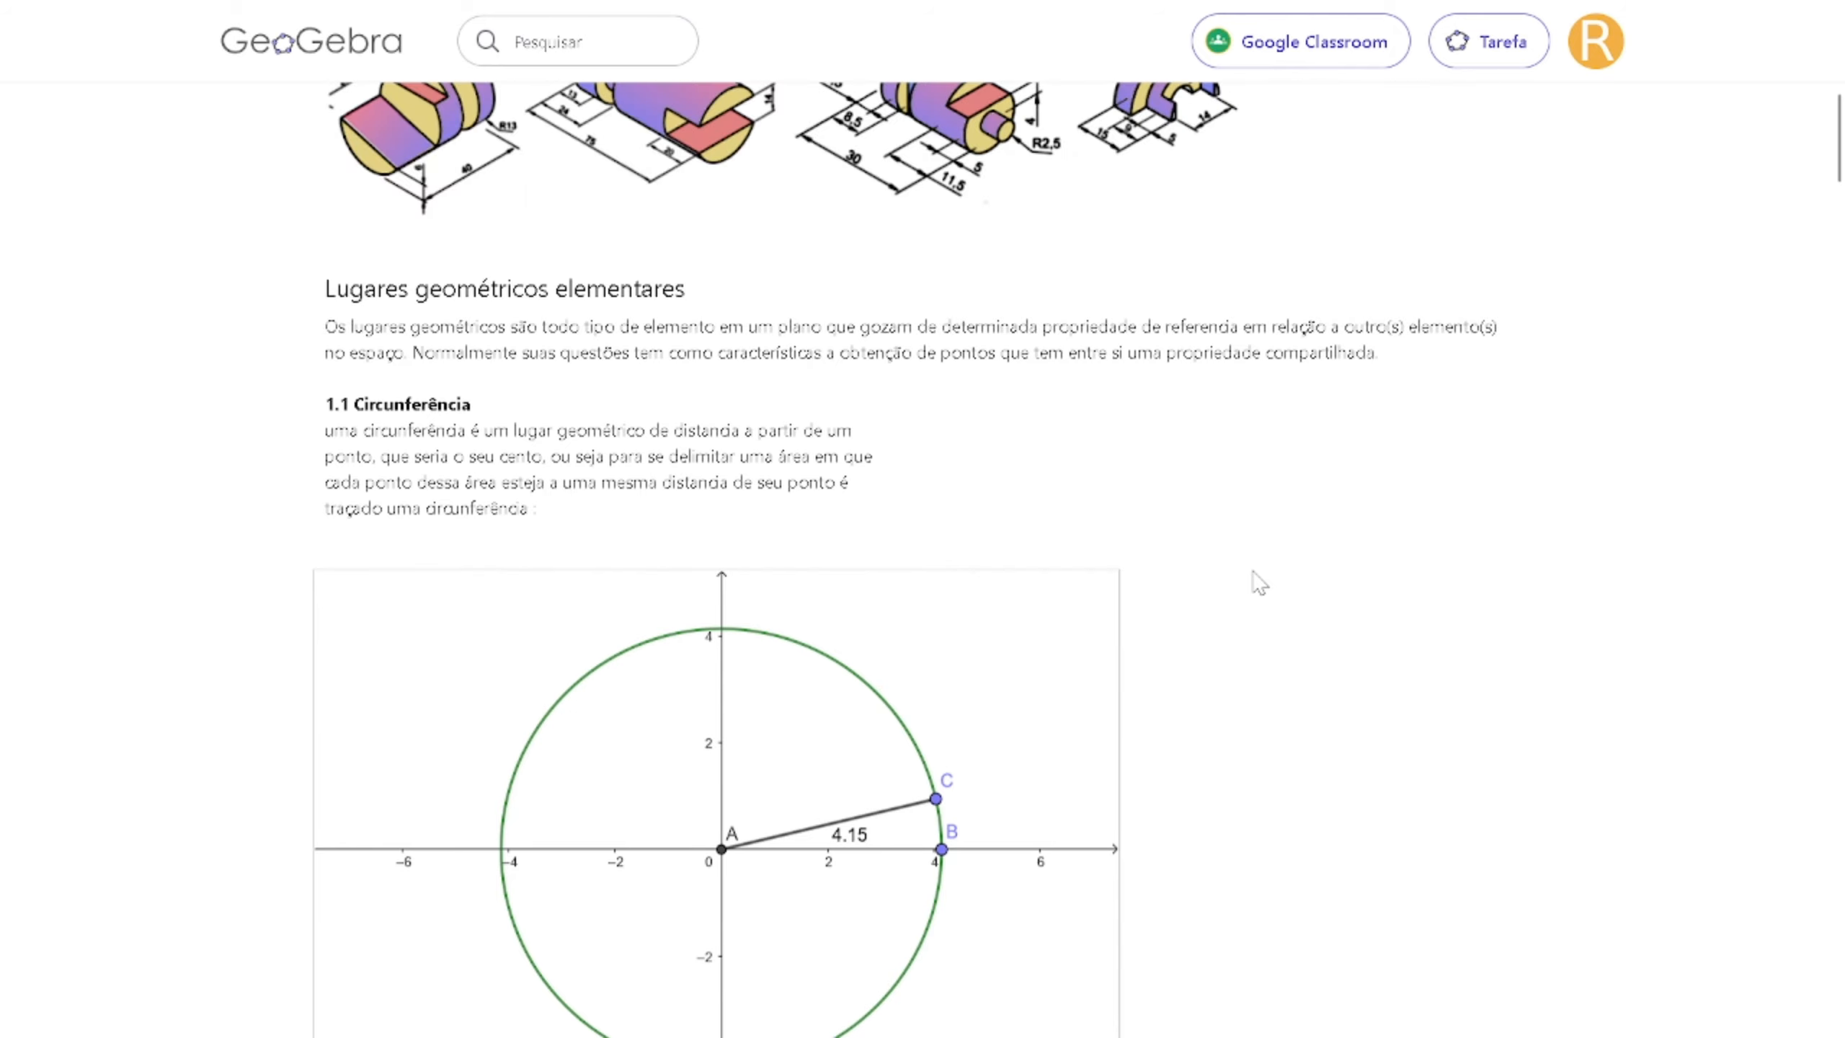
scroll(1259, 582, "up", 7)
scroll(1259, 583, "down", 20)
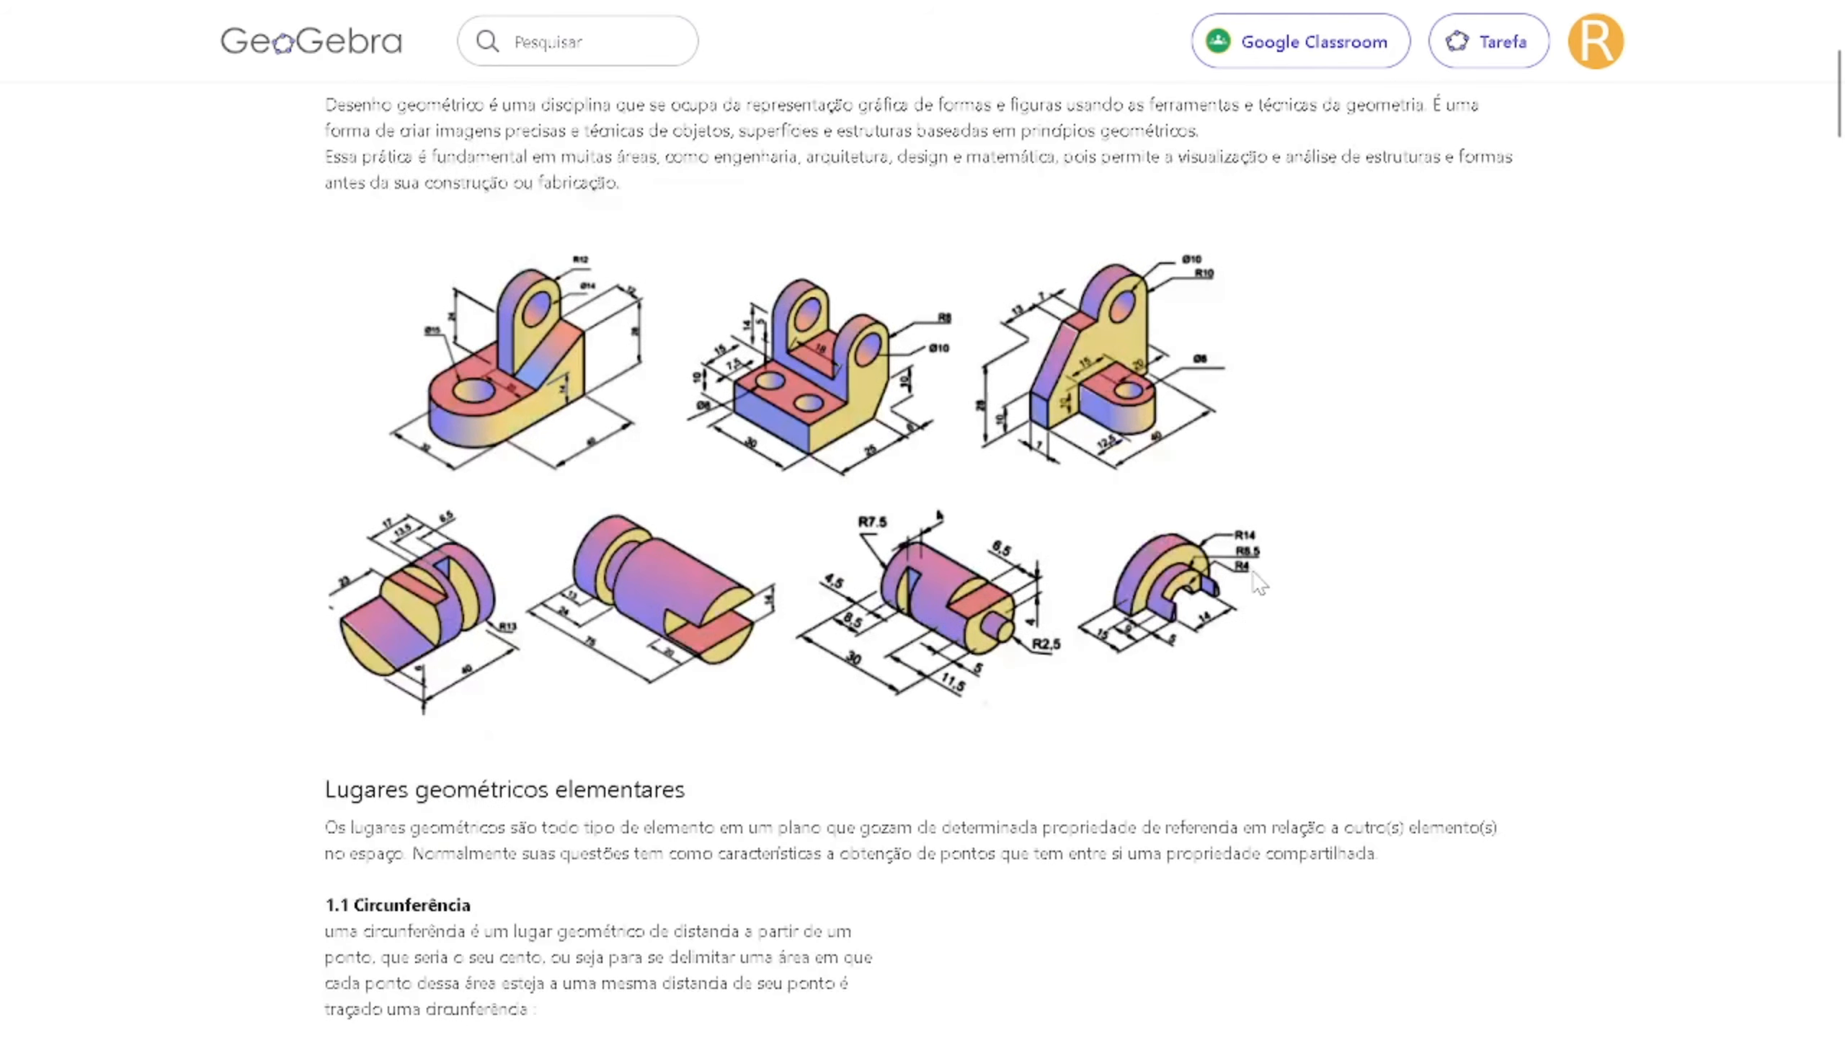
scroll(1259, 582, "down", 20)
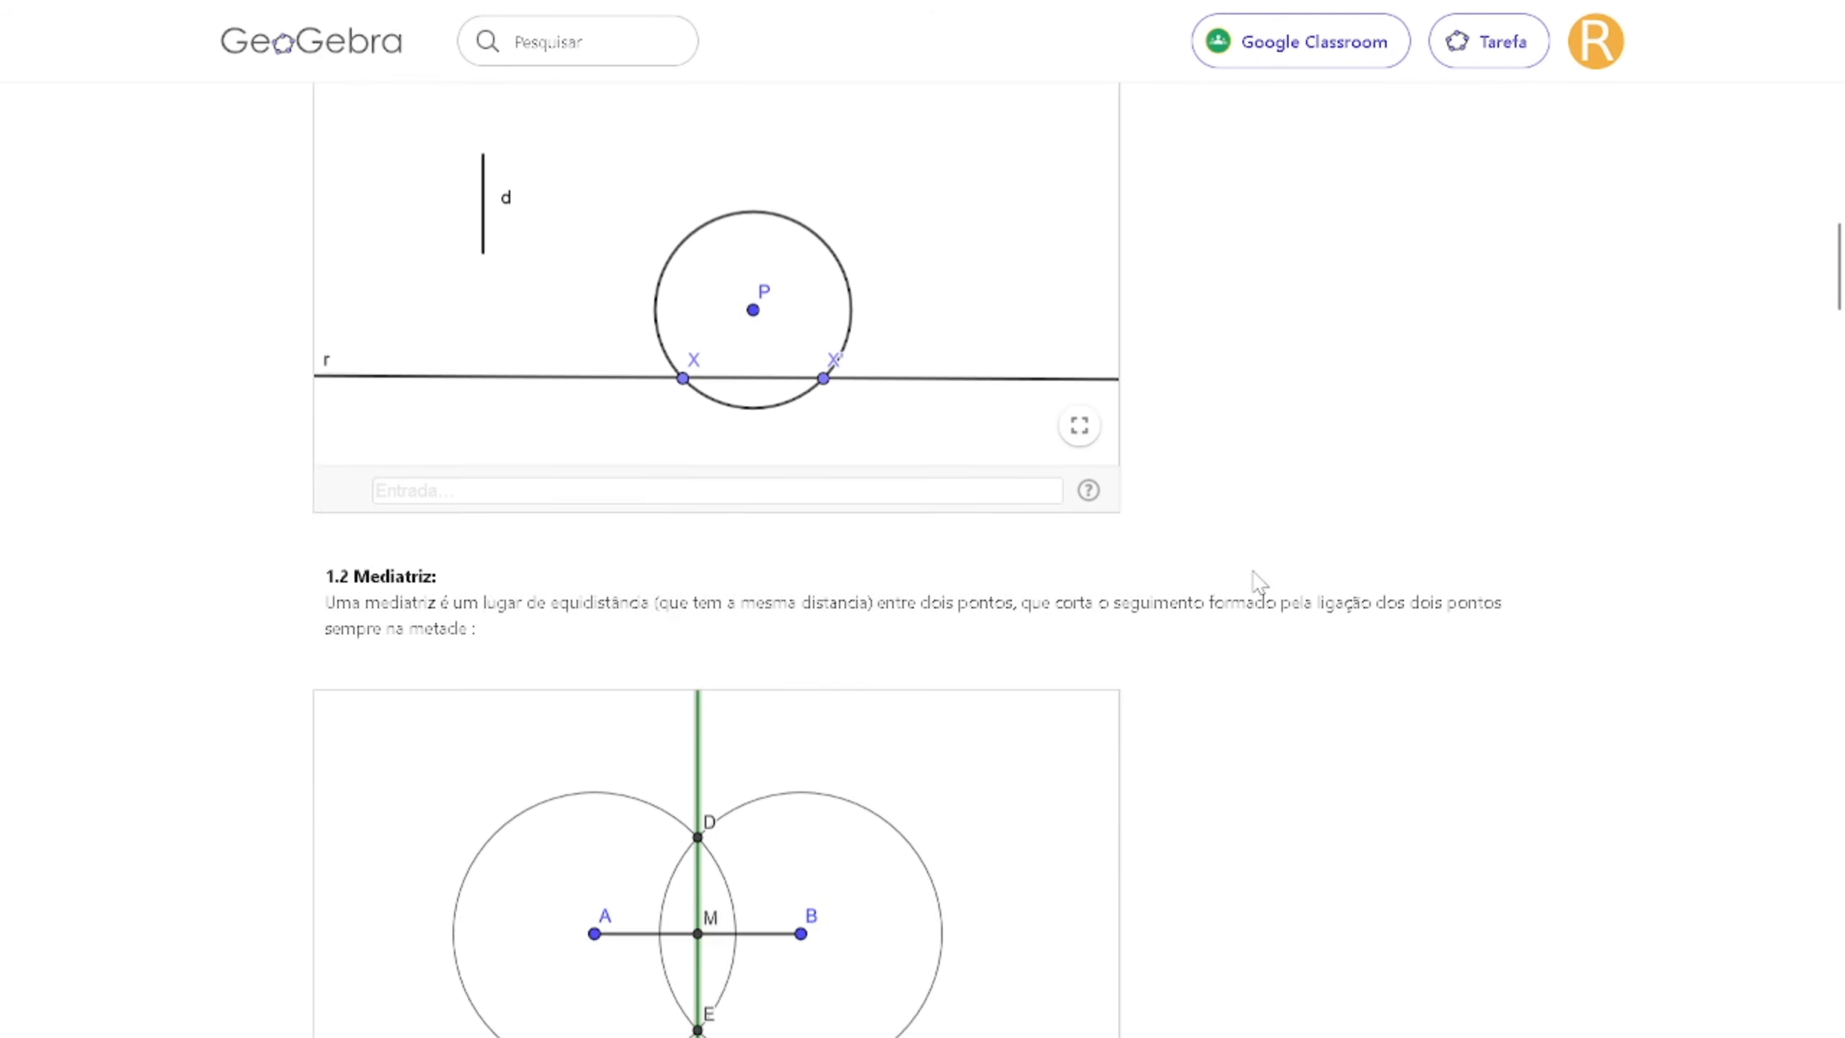
scroll(1259, 582, "down", 20)
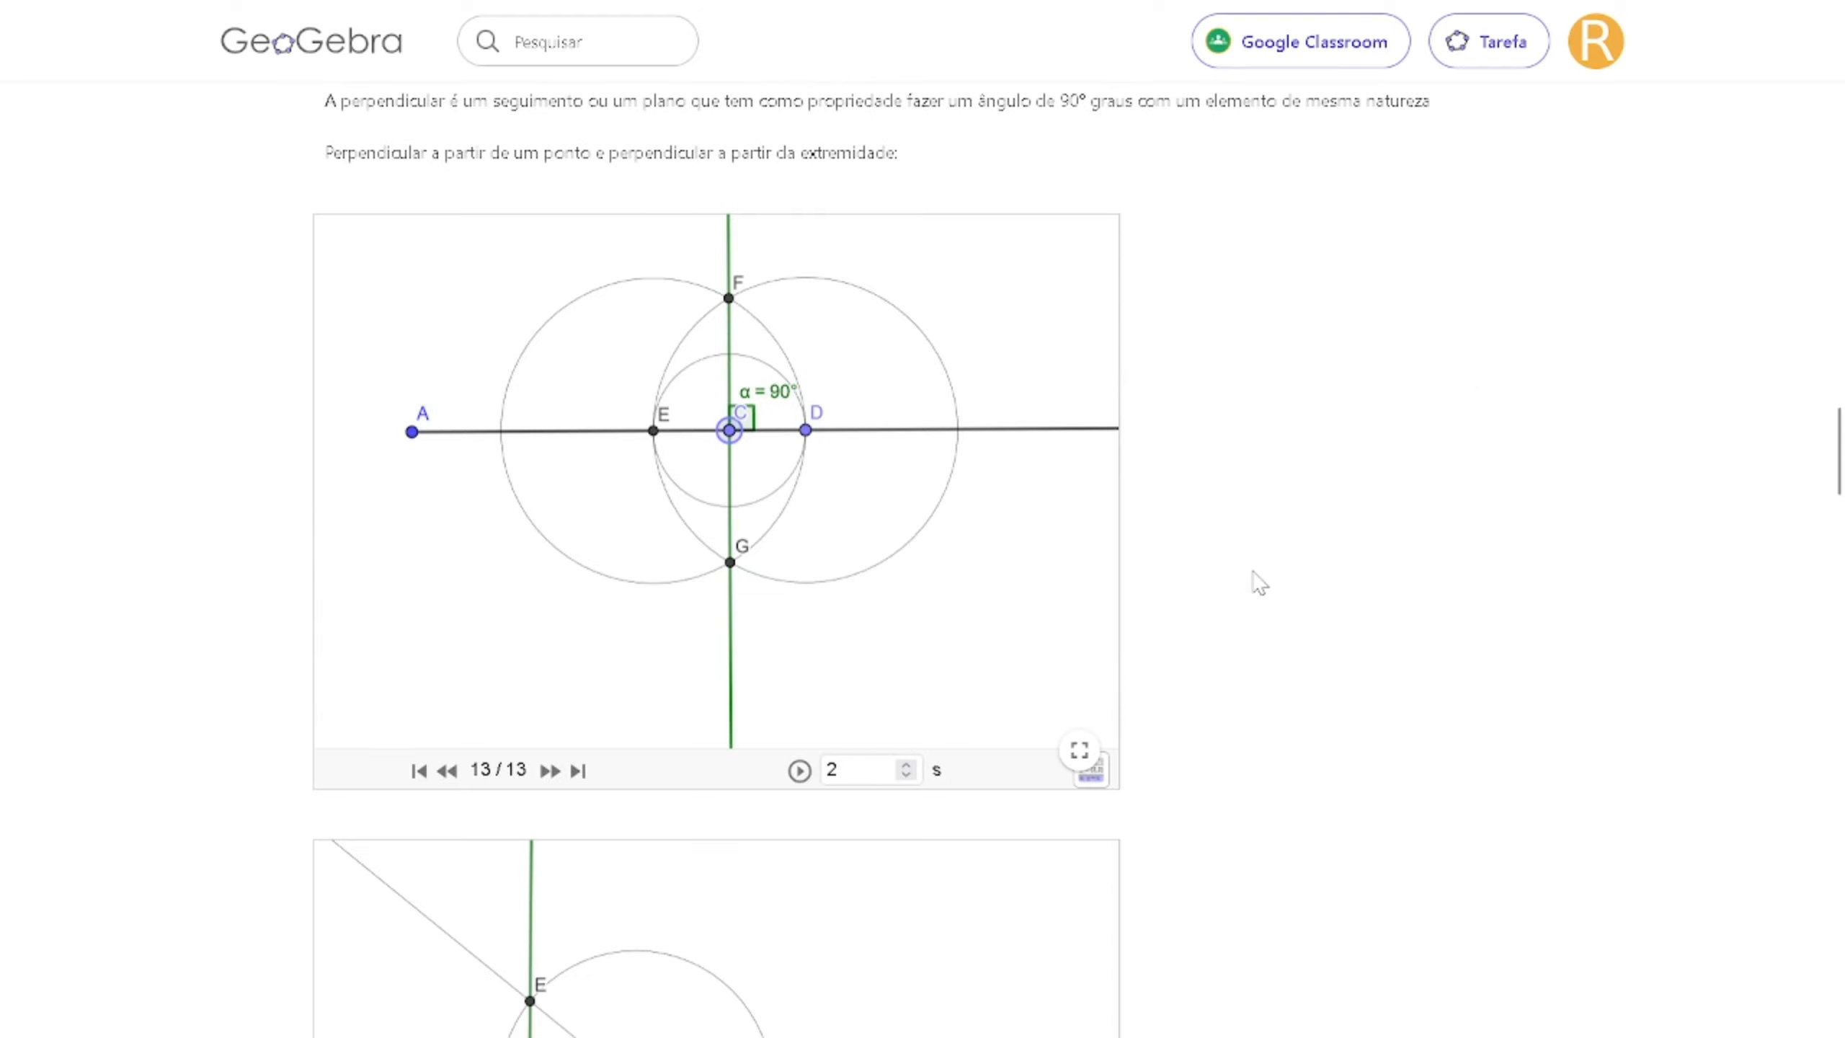
scroll(1259, 582, "down", 5)
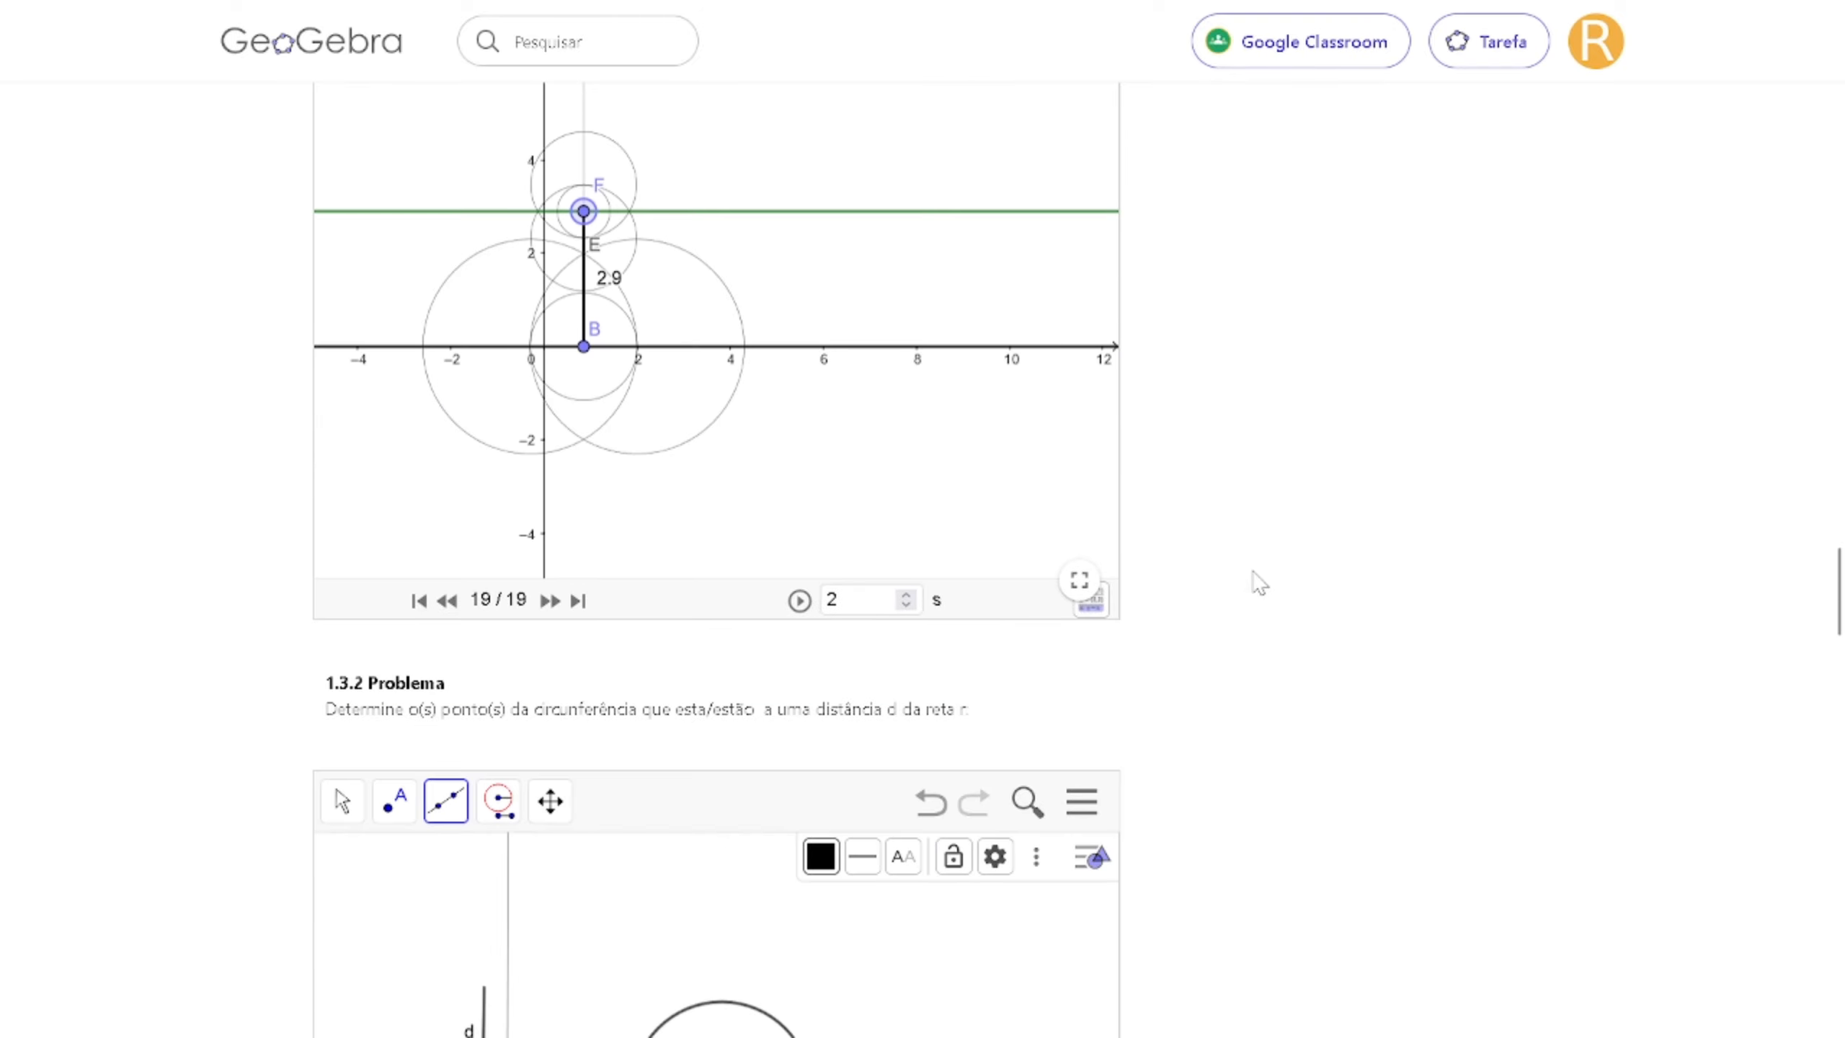